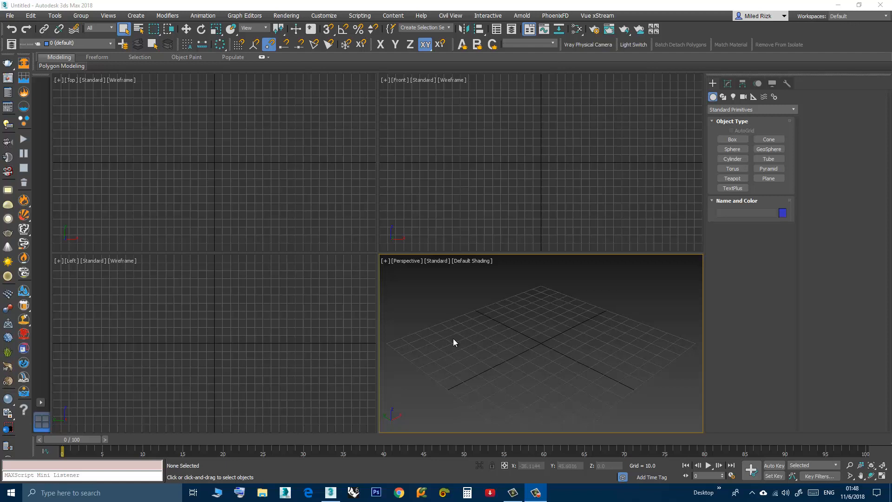
# Step: In the maximized Perspective viewport, create a box about 22.7 × 17.5 × 32.2 and a cylinder of radius about 11.3 and height about 33
pyautogui.click(446, 323)
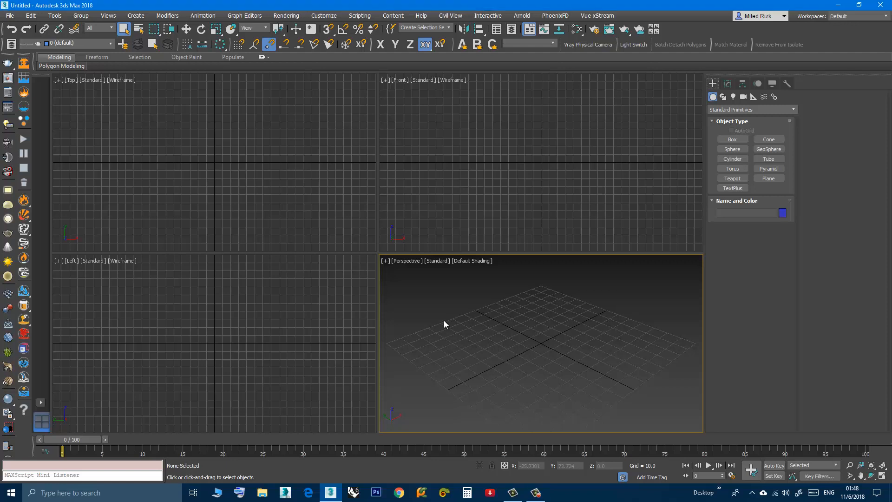
pyautogui.hotkey('alt', 'w')
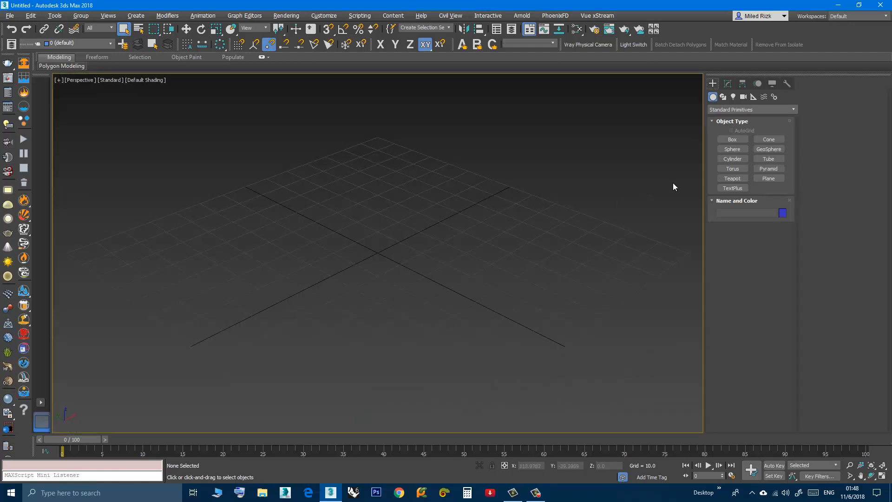
pyautogui.click(732, 140)
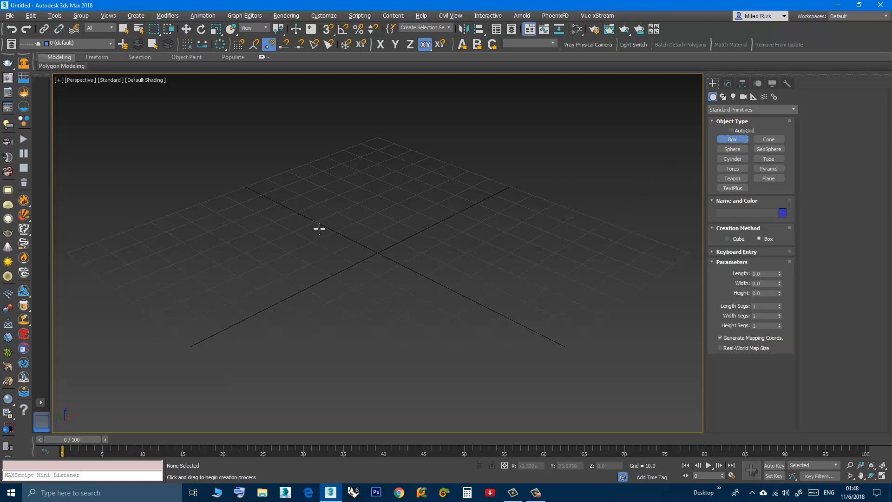
pyautogui.moveTo(319, 229); pyautogui.dragTo(325, 273)
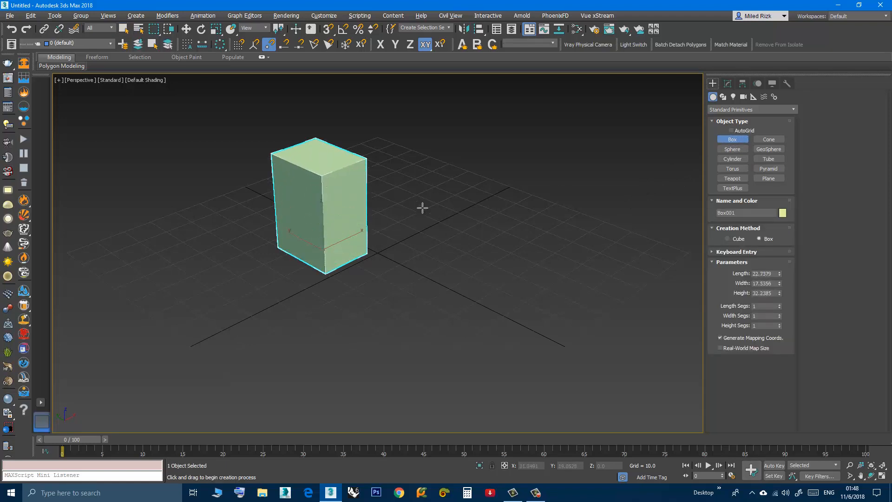
pyautogui.click(723, 160)
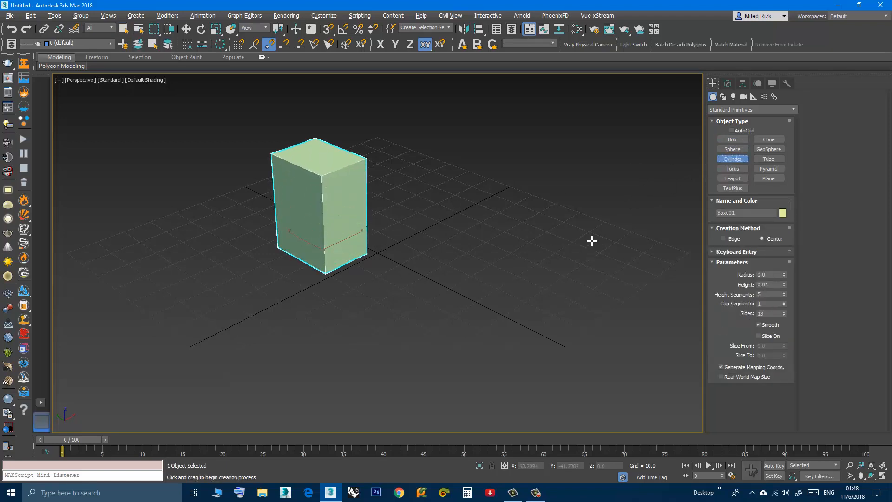
pyautogui.moveTo(595, 242); pyautogui.dragTo(629, 251)
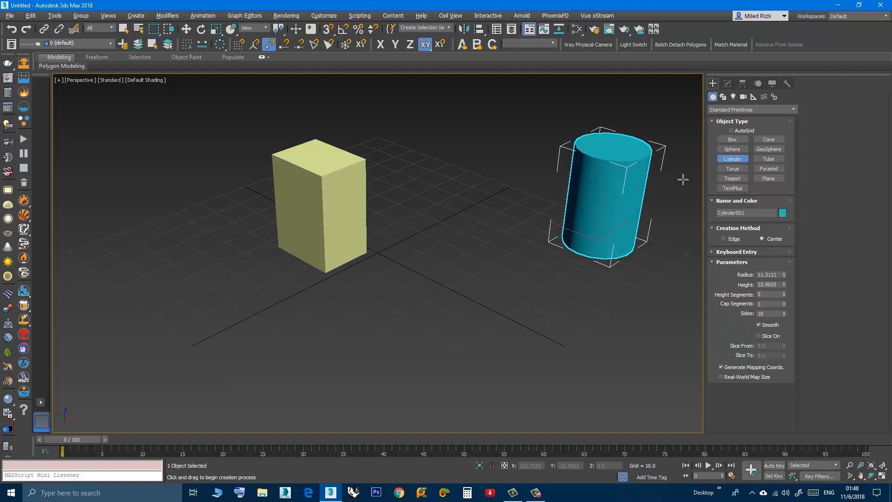
# Step: Create a tube with radii about 14 and 11.8 and height about 39.1, plus a pyramid about 13.3 wide, 20.2 deep and 31.1 high
pyautogui.click(770, 161)
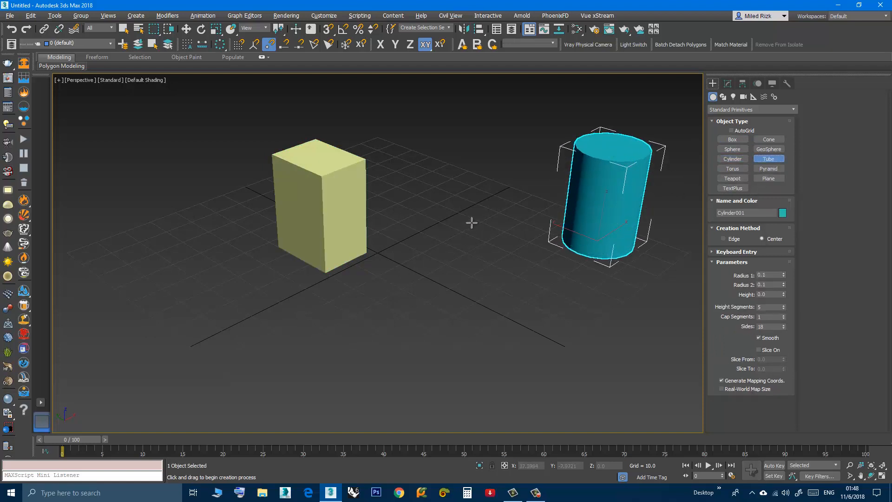
pyautogui.moveTo(472, 223); pyautogui.dragTo(473, 243)
pyautogui.click(473, 239)
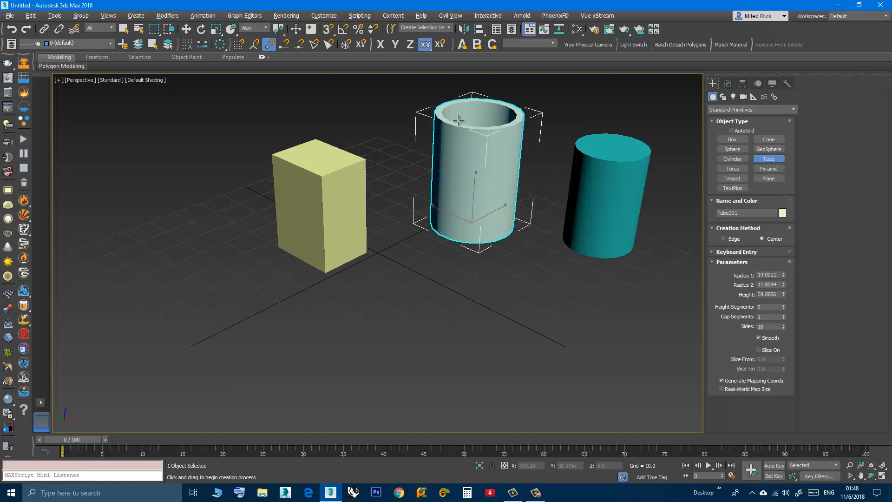
pyautogui.click(479, 148)
pyautogui.click(768, 169)
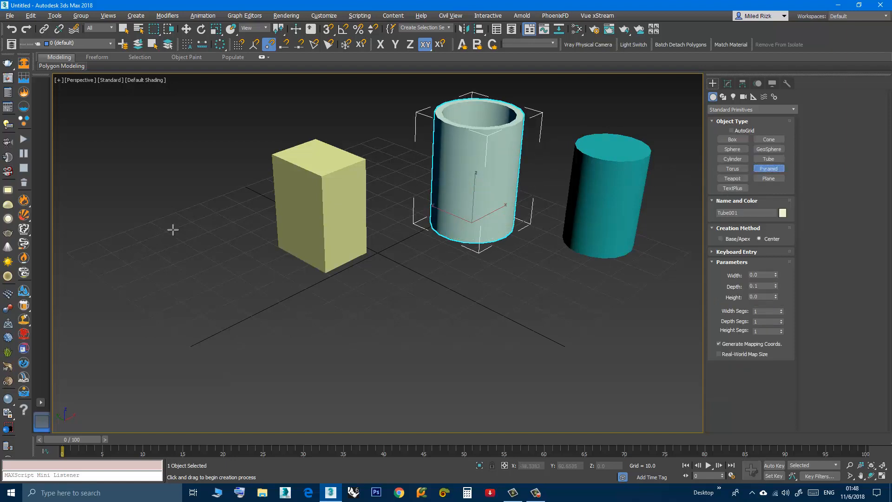
pyautogui.moveTo(174, 229); pyautogui.dragTo(175, 250)
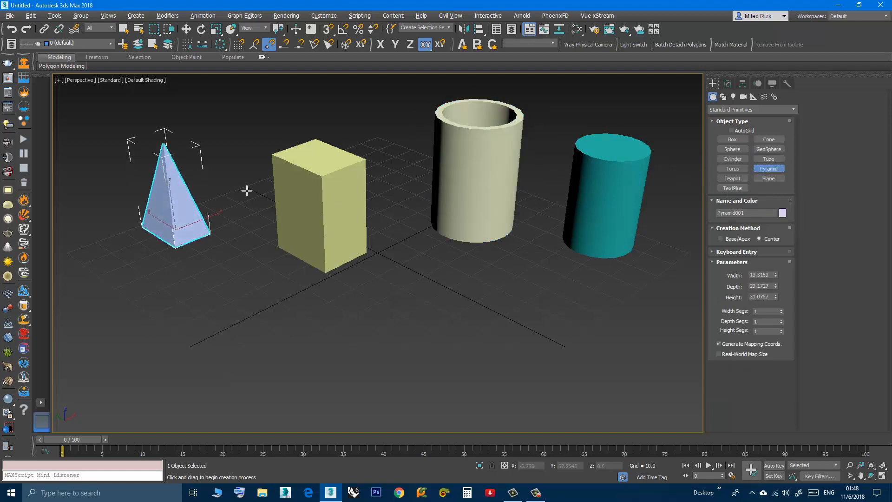
# Step: Draw a circle spline of radius about 13 in front of the cylinder and an arc of radius about 14.9 beside it
pyautogui.click(724, 97)
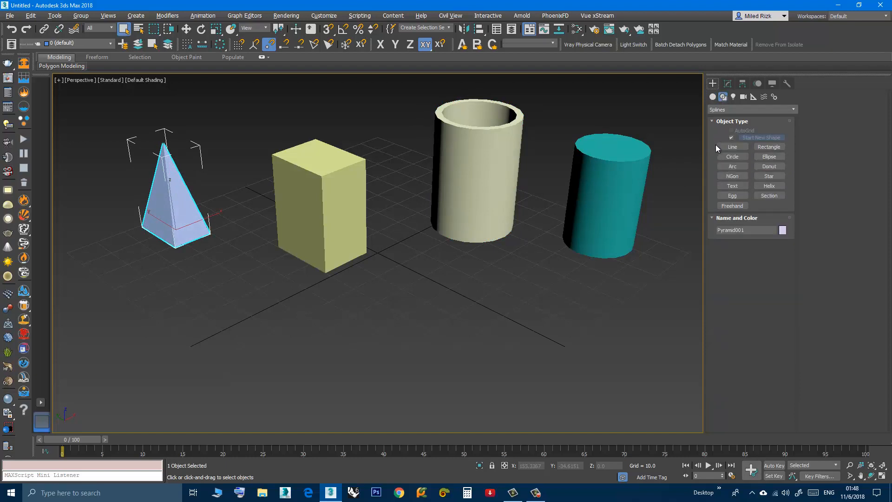
pyautogui.click(731, 157)
pyautogui.moveTo(623, 321); pyautogui.dragTo(623, 351)
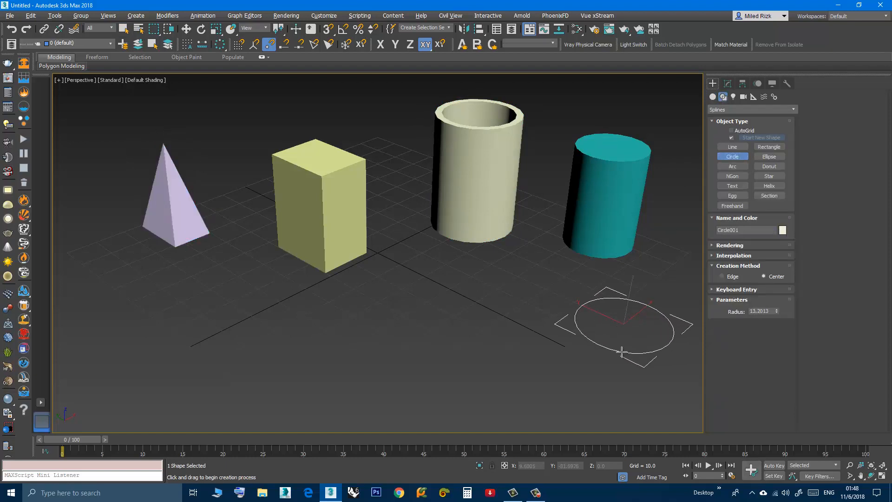
pyautogui.click(732, 166)
pyautogui.moveTo(392, 343); pyautogui.dragTo(498, 343)
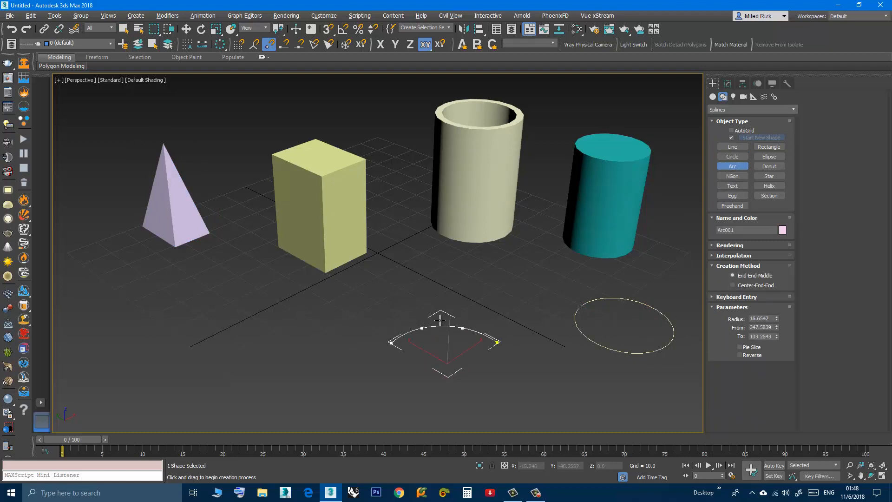
pyautogui.click(442, 321)
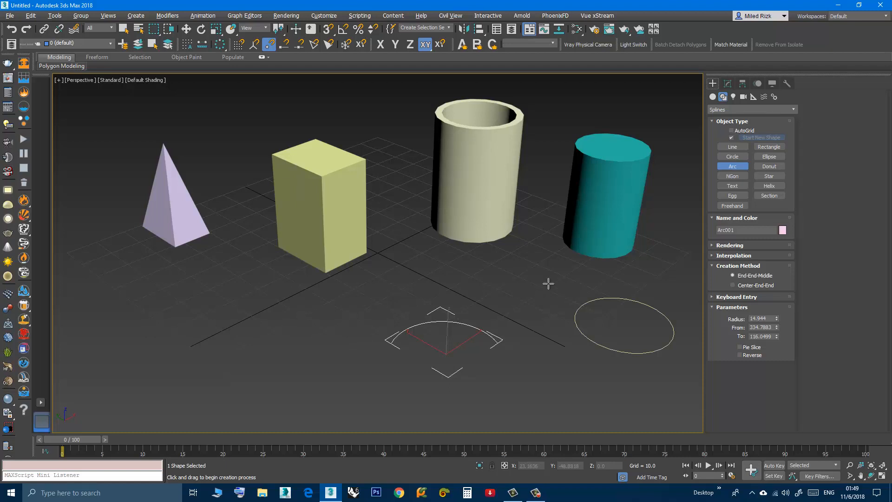
# Step: Draw a six-pointed star spline with radii about 21.2 and 10.8 in front of the box and pyramid
pyautogui.click(769, 176)
pyautogui.moveTo(249, 332); pyautogui.dragTo(261, 378)
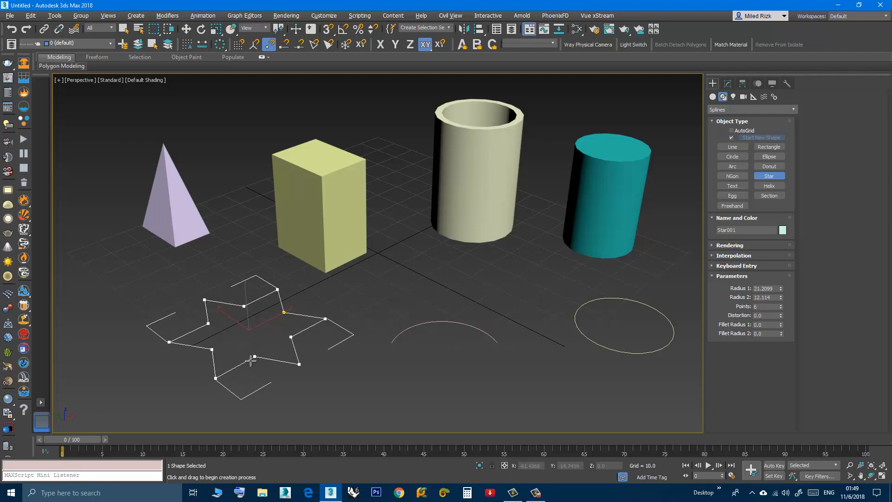
pyautogui.click(251, 354)
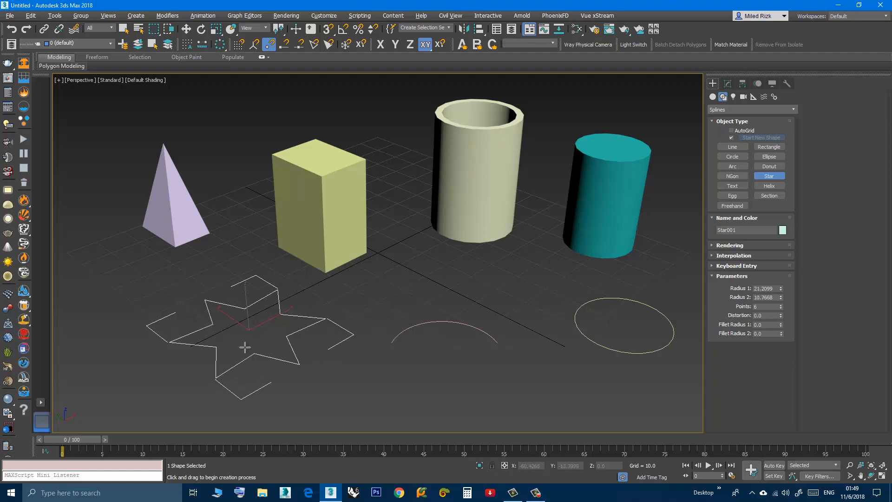
pyautogui.rightClick(275, 333)
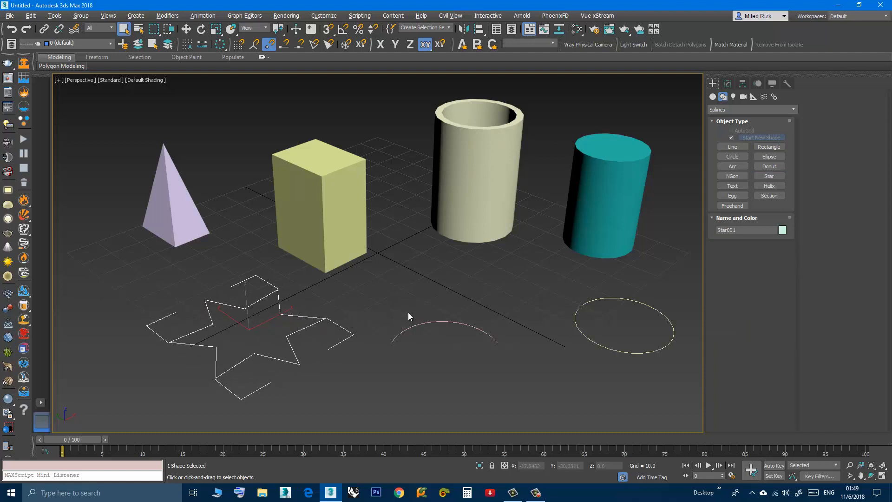
# Step: Place a photometric Target Light beside the cylinder, aimed toward it with a target distance of about 70
pyautogui.scroll(-5, 380, 311)
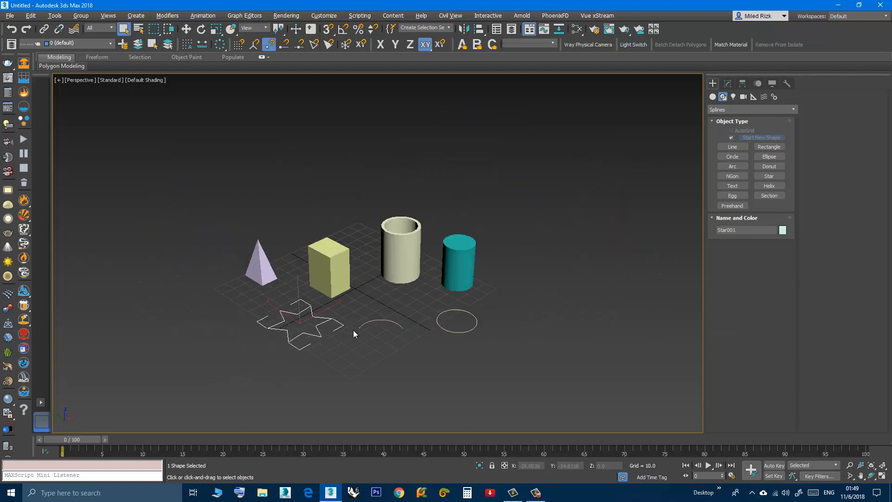
pyautogui.moveTo(353, 330); pyautogui.dragTo(328, 318, button='middle')
pyautogui.keyDown('alt'); pyautogui.moveTo(328, 318); pyautogui.dragTo(333, 337, button='middle'); pyautogui.keyUp('alt')
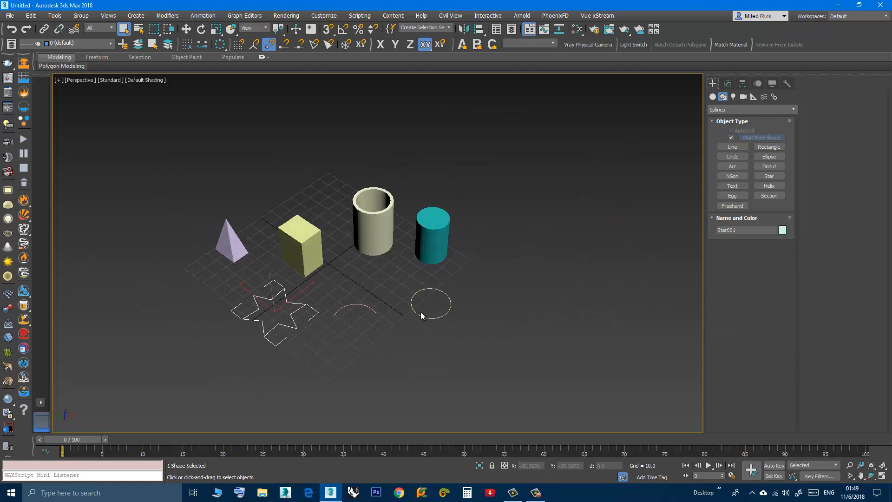
pyautogui.click(734, 98)
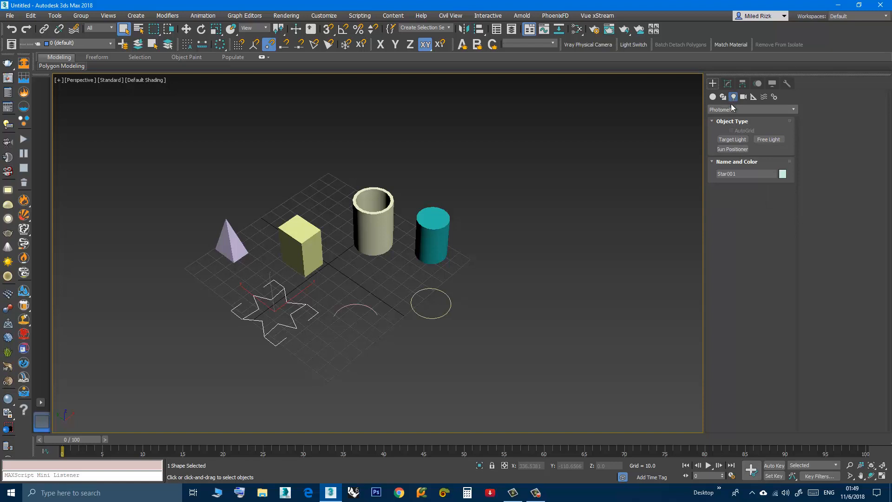
pyautogui.click(728, 140)
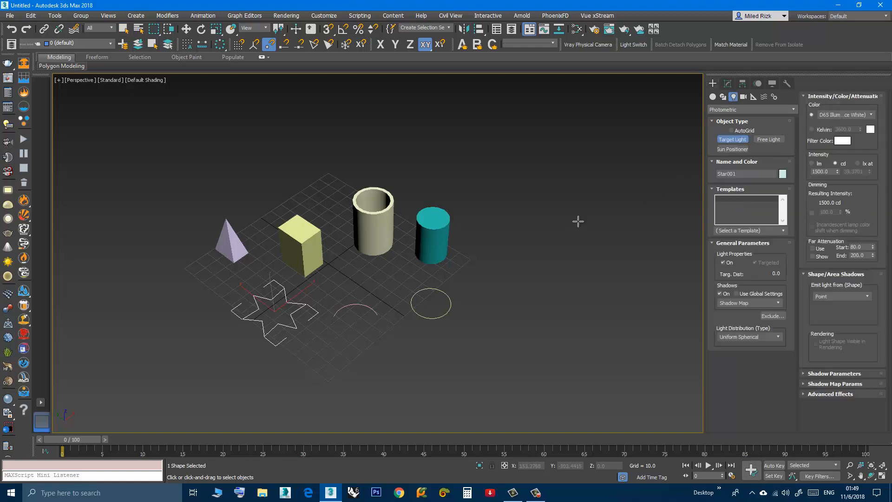
pyautogui.moveTo(583, 219); pyautogui.dragTo(497, 243)
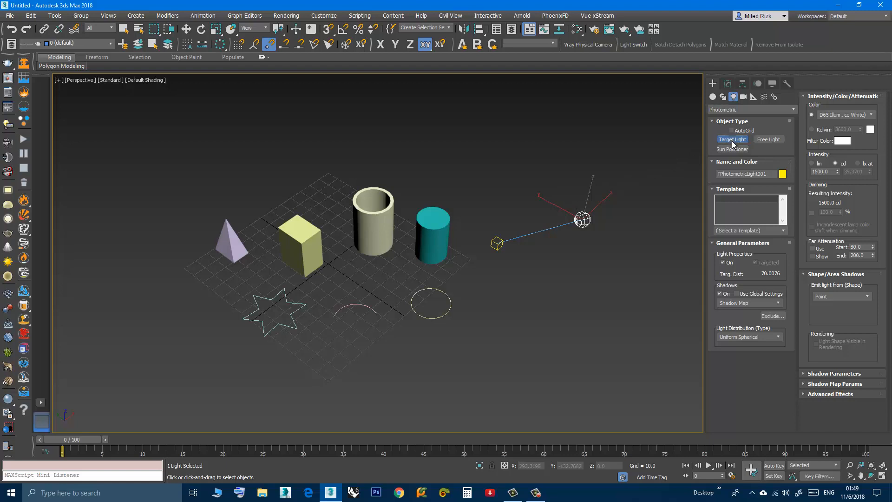
# Step: Switch the light category to Standard and place an Omni light between the cylinder and the photometric light
pyautogui.click(734, 110)
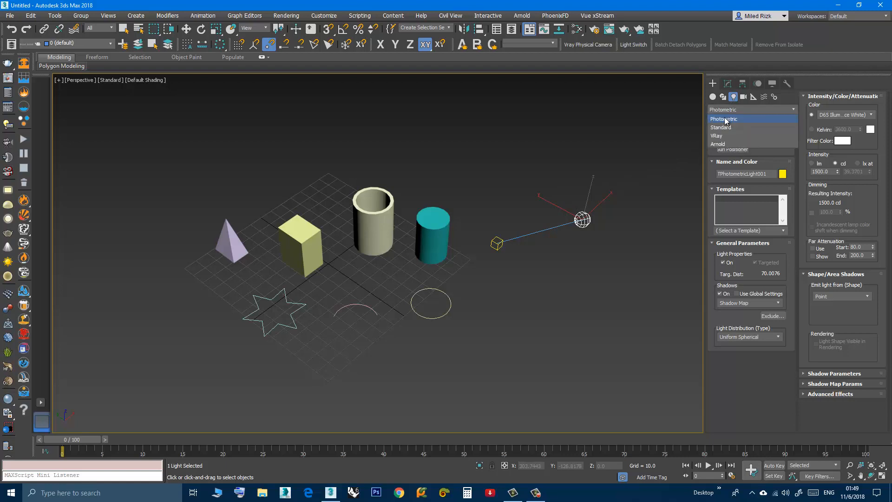
pyautogui.click(734, 111)
pyautogui.click(734, 111)
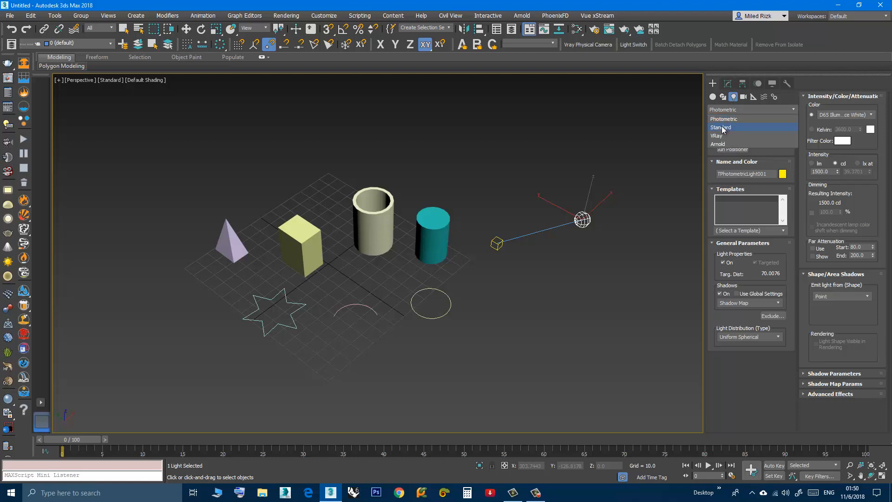
pyautogui.click(721, 128)
pyautogui.click(733, 159)
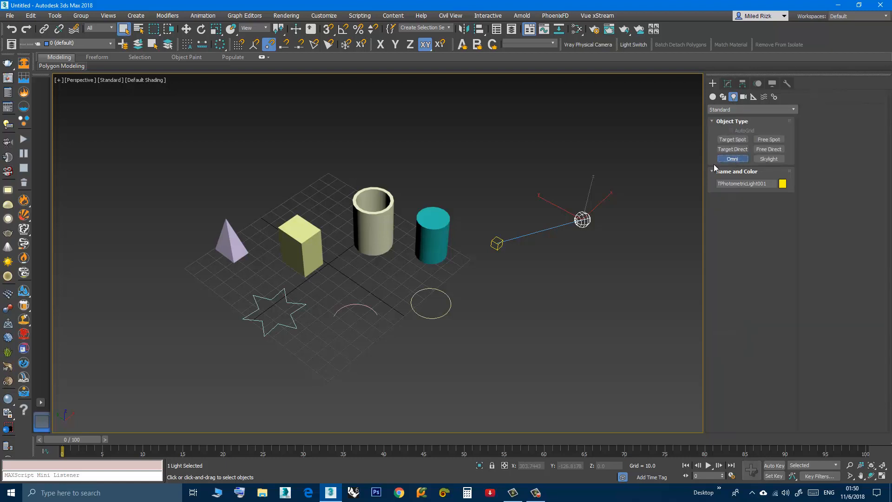
pyautogui.click(501, 201)
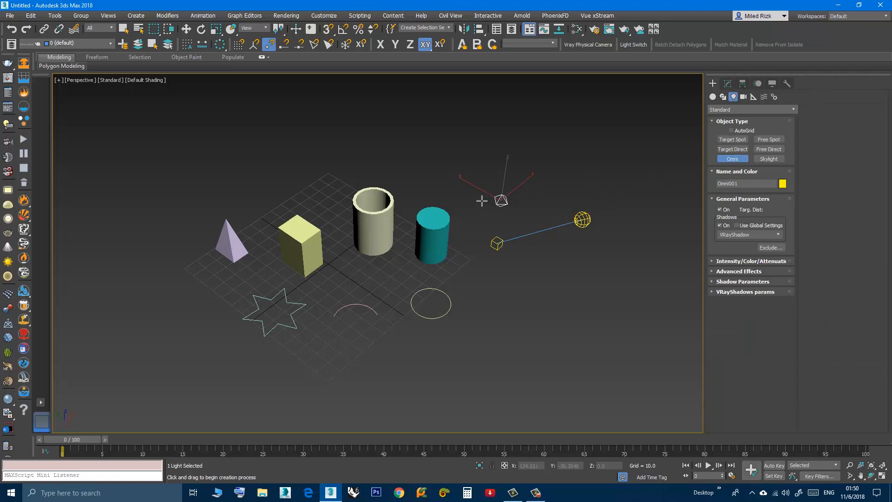
# Step: Place a Target Spot light behind the cylinder, aimed toward the tube with a target distance of about 70.2
pyautogui.click(739, 142)
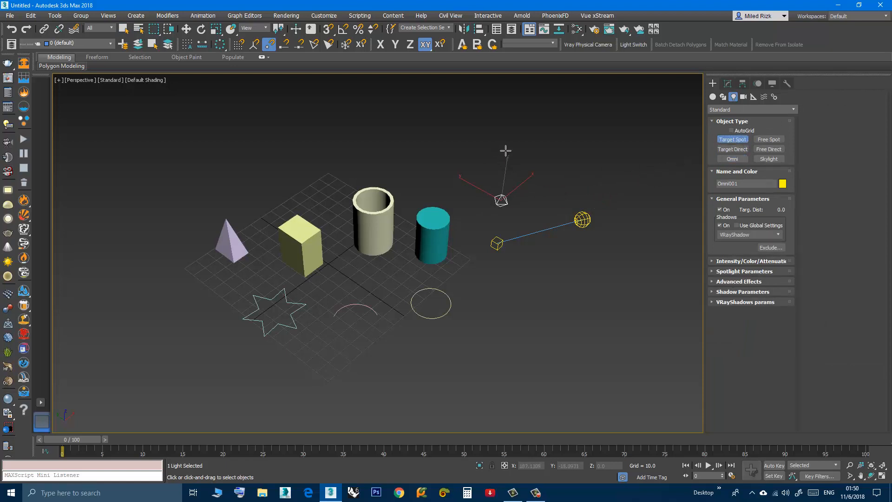
pyautogui.moveTo(506, 151); pyautogui.dragTo(427, 172)
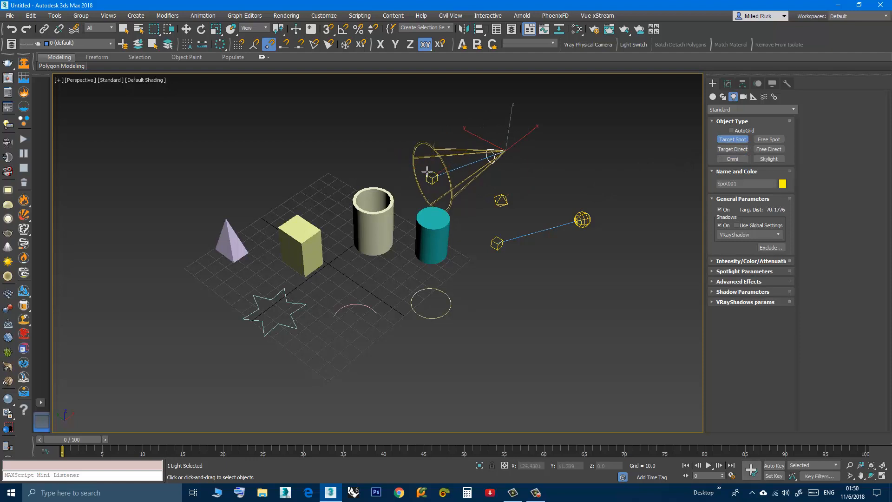
pyautogui.rightClick(429, 166)
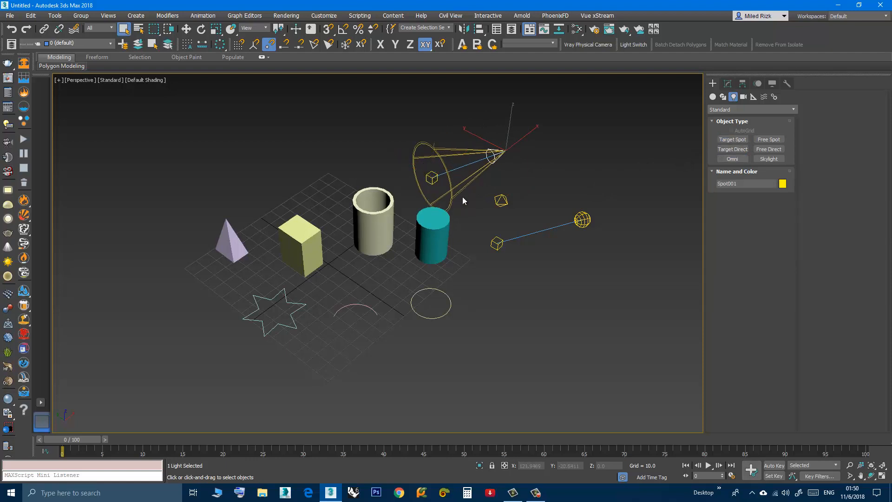
# Step: Place a standard Target camera behind the tube, with its target behind the box at a distance of about 90.8
pyautogui.moveTo(463, 197); pyautogui.dragTo(469, 221, button='middle')
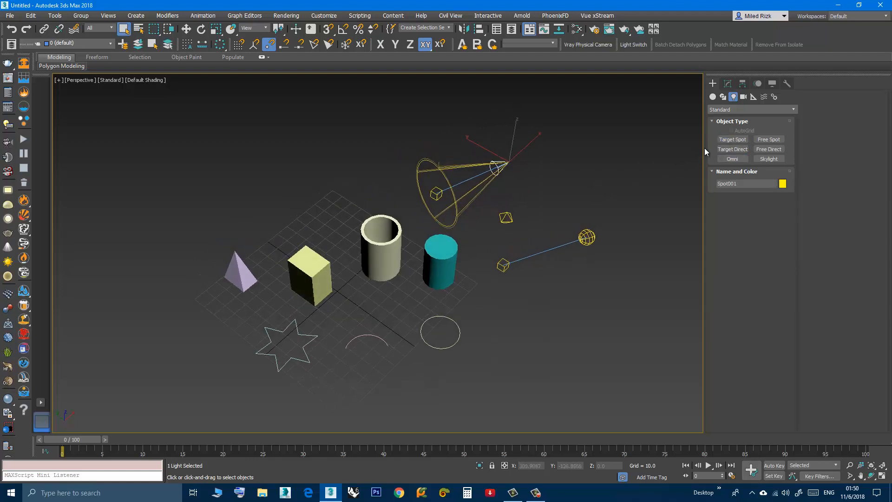
pyautogui.click(744, 97)
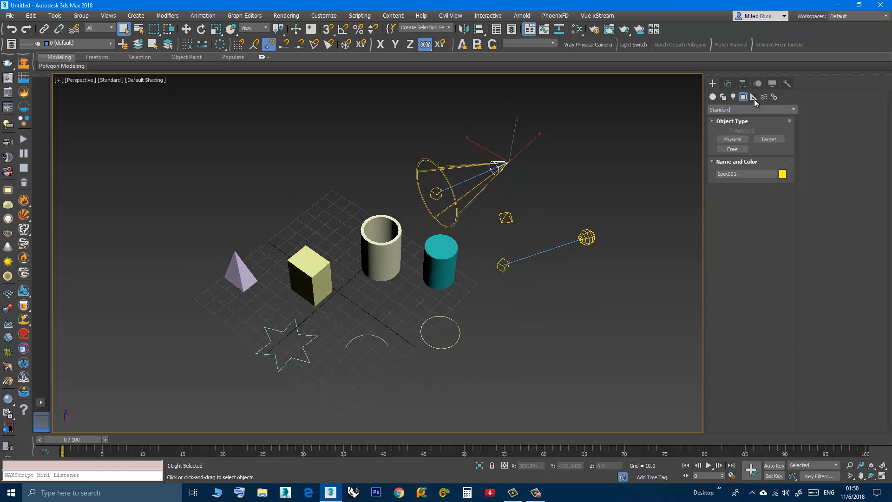
pyautogui.click(734, 141)
pyautogui.click(775, 139)
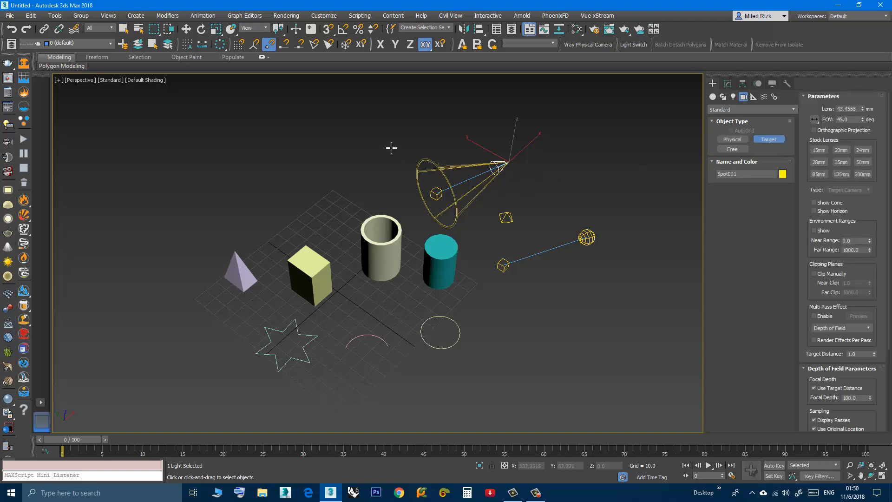
pyautogui.moveTo(391, 148); pyautogui.dragTo(291, 187)
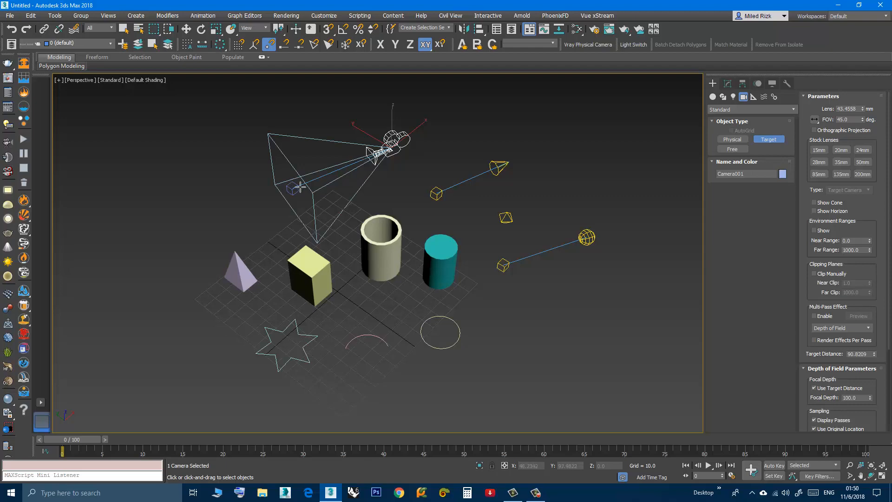
pyautogui.rightClick(355, 176)
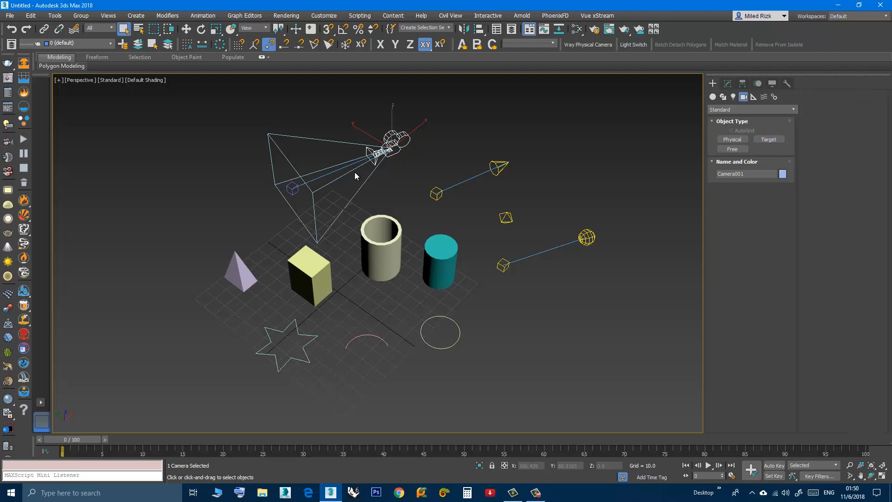
pyautogui.keyDown('alt'); pyautogui.moveTo(370, 192); pyautogui.dragTo(367, 222, button='middle'); pyautogui.keyUp('alt')
pyautogui.scroll(-3, 361, 196)
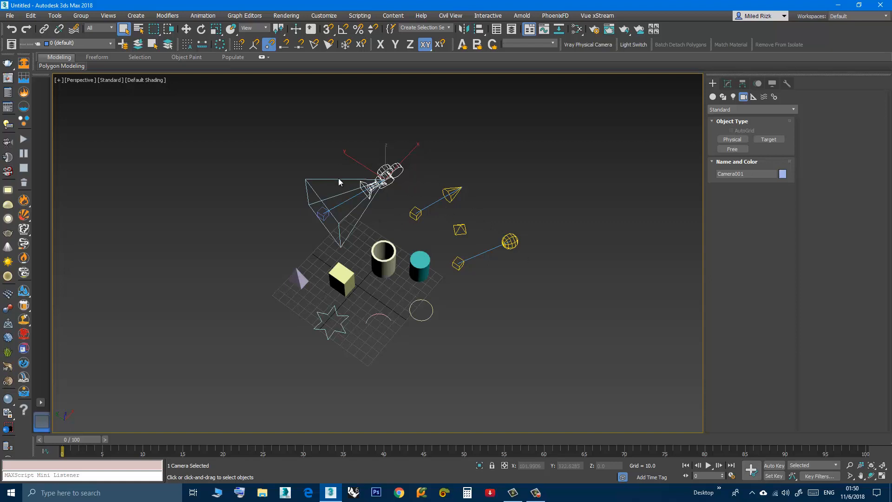
# Step: Create a Dummy helper beyond the spot light and photometric light, and end the creation mode
pyautogui.moveTo(383, 209)
pyautogui.mouseDown(button='middle')
pyautogui.moveTo(387, 224)
pyautogui.moveTo(386, 204)
pyautogui.moveTo(388, 214)
pyautogui.mouseUp(button='middle')
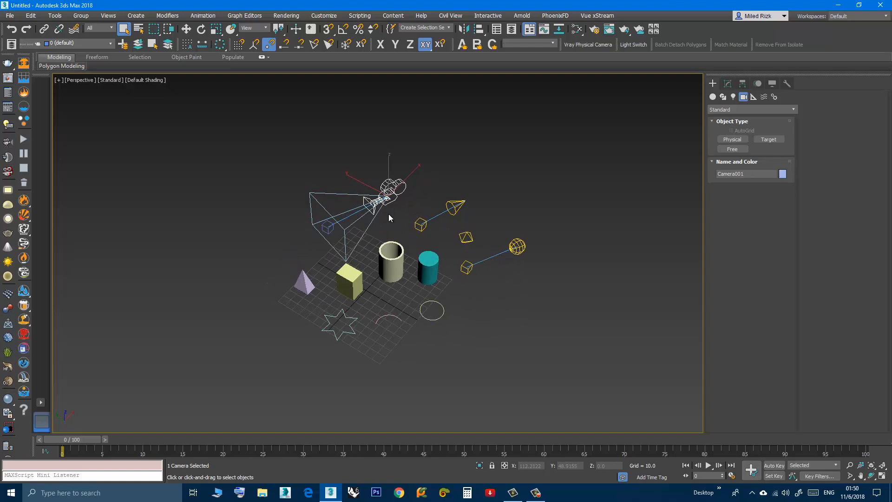
pyautogui.keyDown('alt'); pyautogui.moveTo(388, 214); pyautogui.dragTo(387, 222, button='middle'); pyautogui.keyUp('alt')
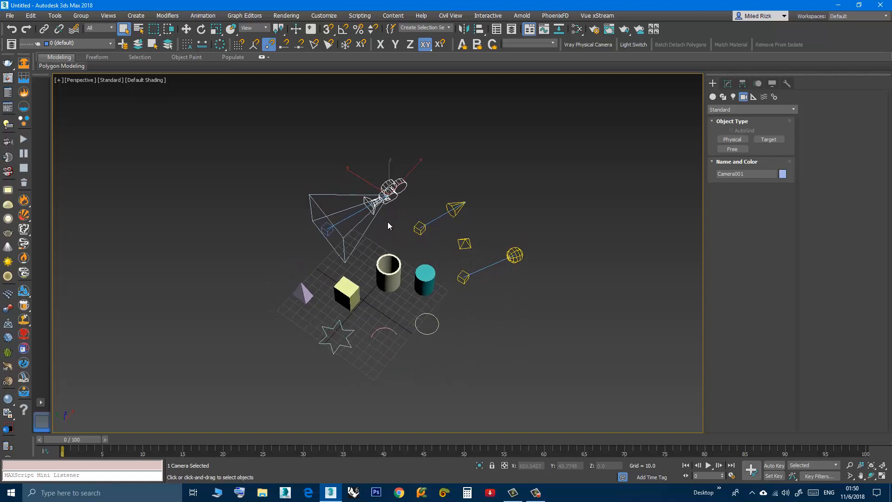
pyautogui.click(754, 96)
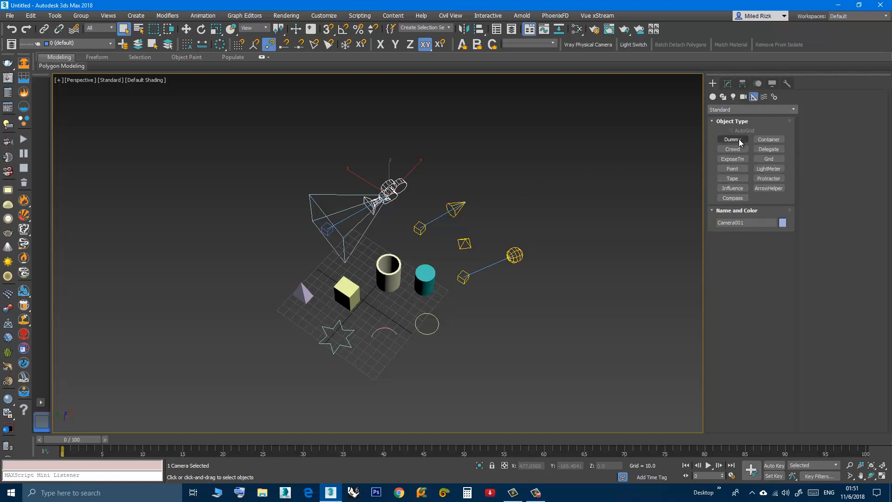
pyautogui.click(733, 140)
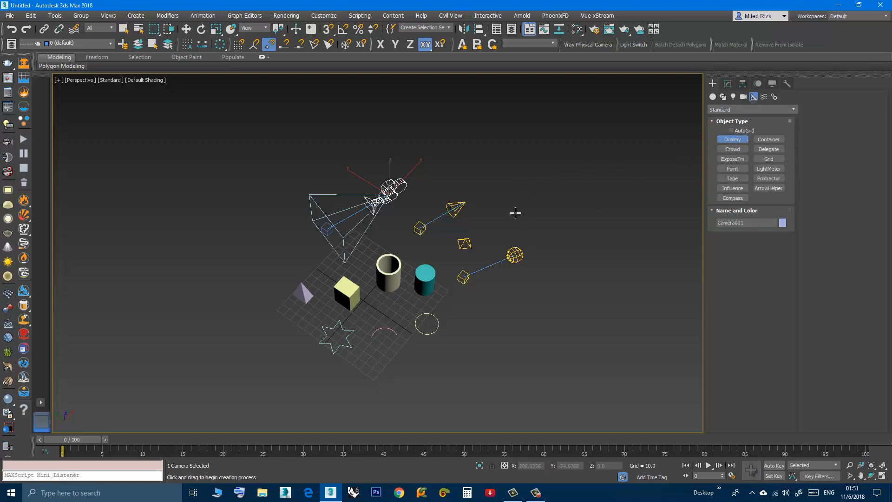
pyautogui.moveTo(518, 212); pyautogui.dragTo(536, 217)
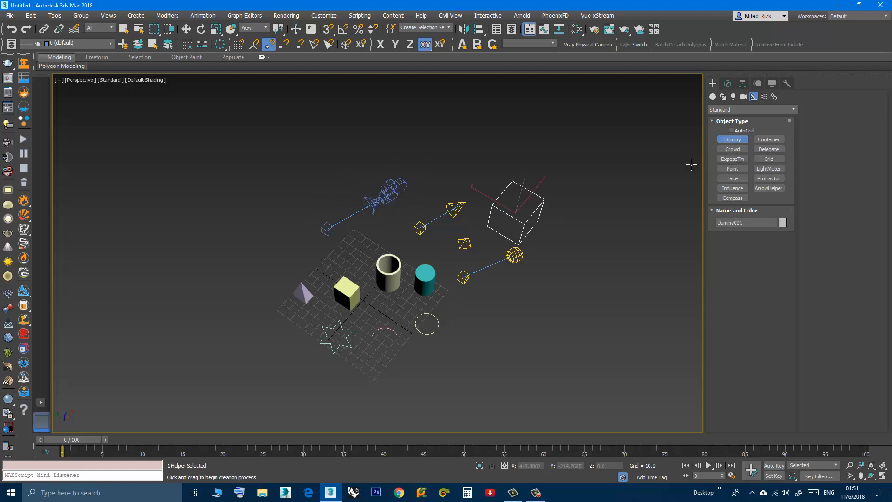
pyautogui.rightClick(597, 191)
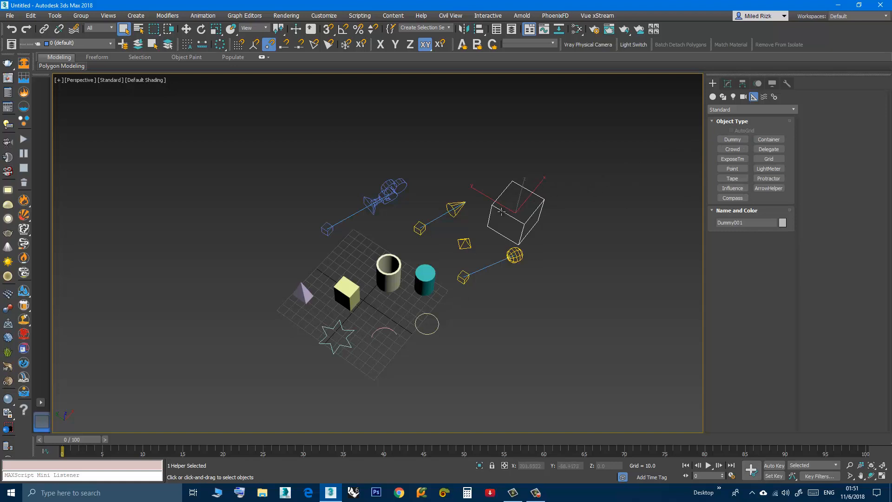
# Step: Look over the geometry, splines, lights, camera and dummy helper in the perspective view, from both near and far
pyautogui.moveTo(501, 212); pyautogui.dragTo(442, 216, button='middle')
pyautogui.scroll(3, 387, 229)
pyautogui.moveTo(386, 233); pyautogui.dragTo(411, 232, button='middle')
pyautogui.moveTo(418, 232); pyautogui.dragTo(419, 233, button='middle')
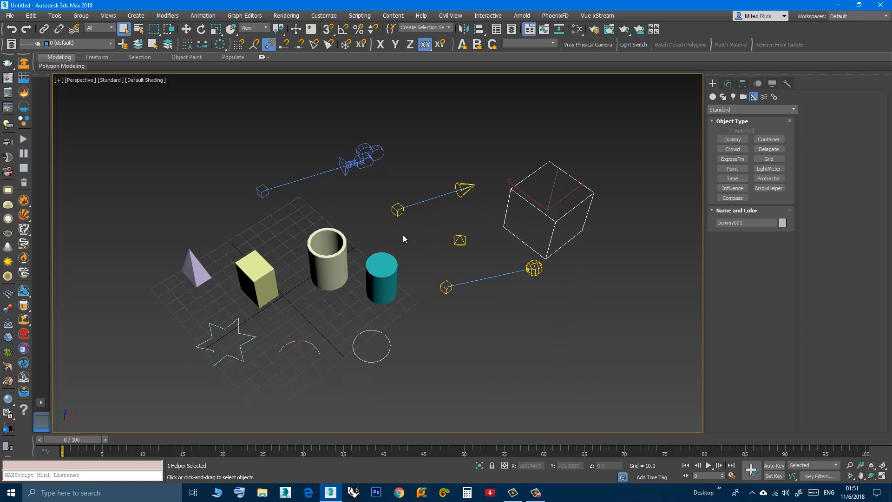
pyautogui.moveTo(403, 236)
pyautogui.mouseDown(button='middle')
pyautogui.moveTo(450, 225)
pyautogui.moveTo(418, 213)
pyautogui.moveTo(419, 236)
pyautogui.mouseUp(button='middle')
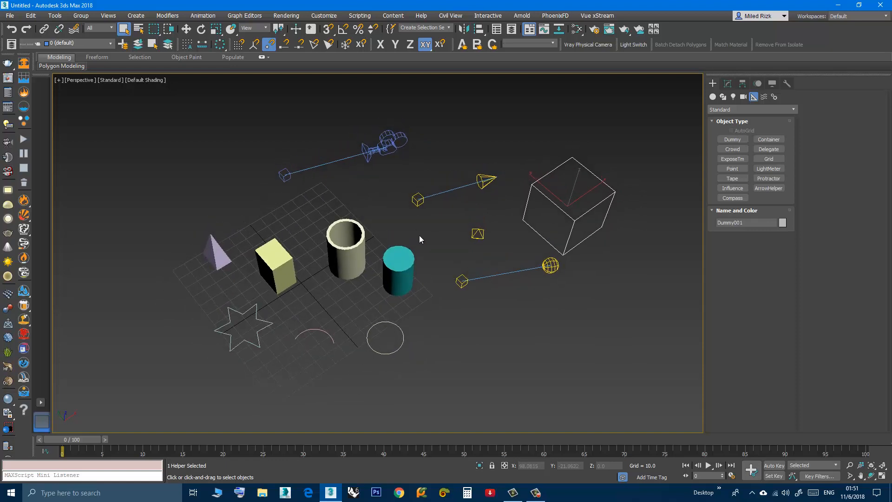
pyautogui.scroll(-3, 420, 235)
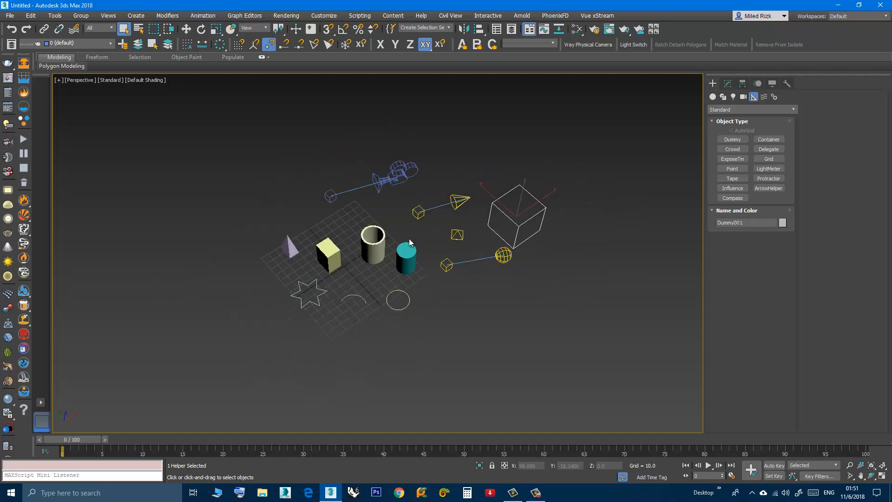
pyautogui.moveTo(393, 235)
pyautogui.mouseDown(button='middle')
pyautogui.moveTo(398, 226)
pyautogui.moveTo(402, 234)
pyautogui.moveTo(385, 239)
pyautogui.mouseUp(button='middle')
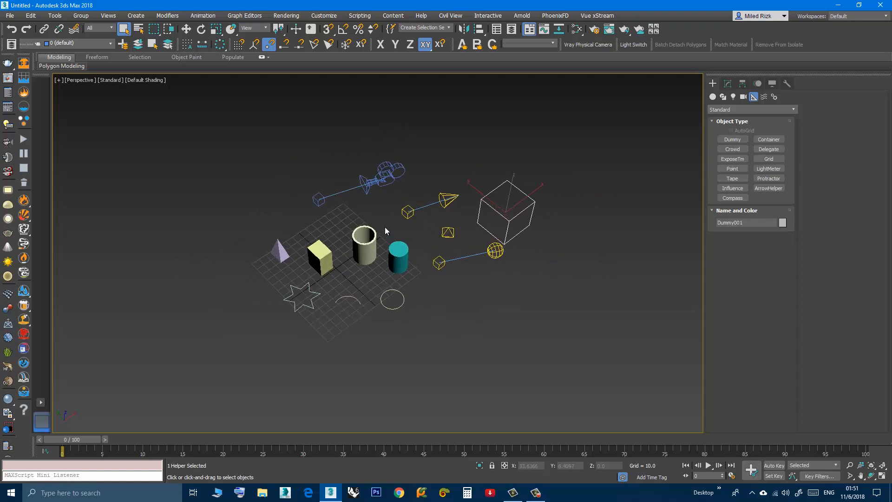
pyautogui.scroll(5, 386, 230)
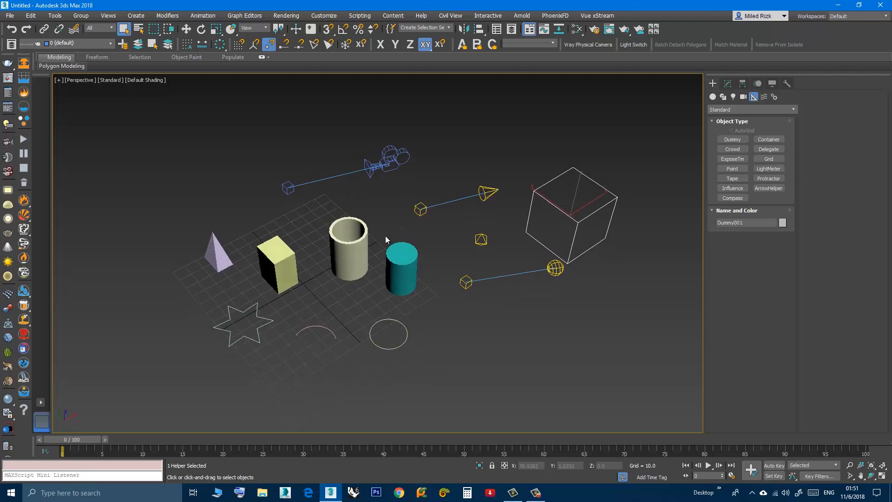
# Step: Select the tube directly in the perspective view and clear the selection again
pyautogui.click(526, 174)
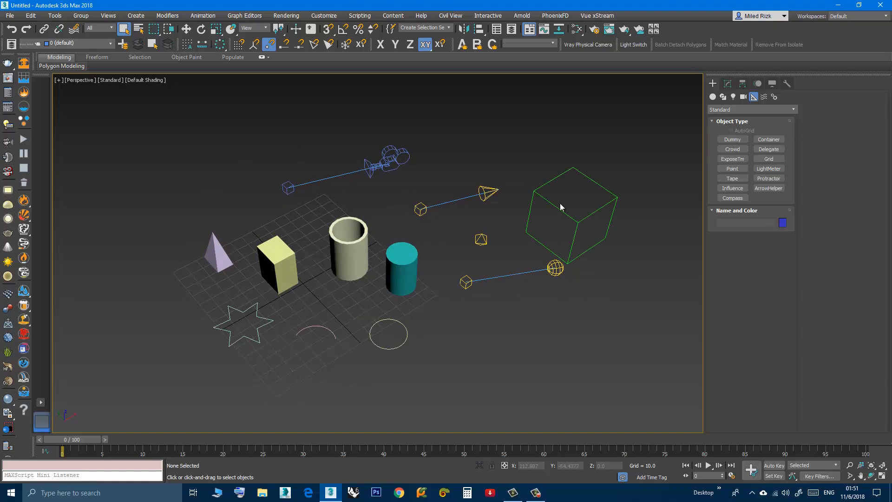
pyautogui.click(352, 256)
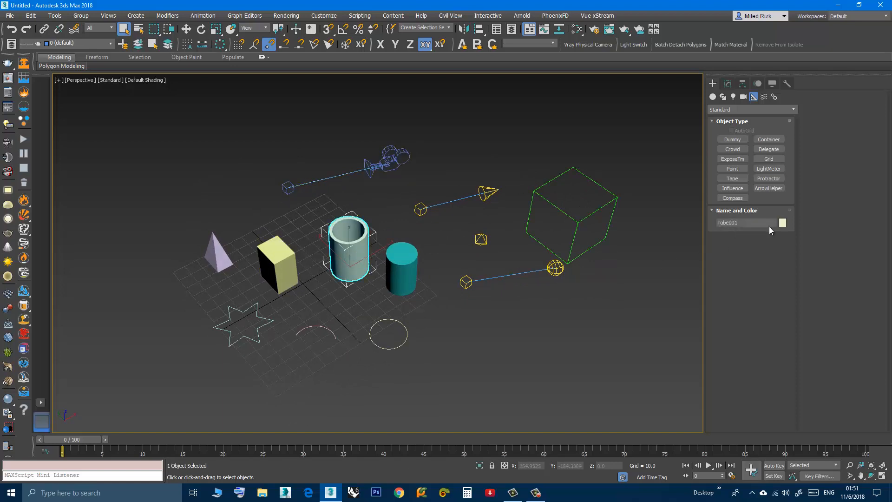
pyautogui.click(319, 228)
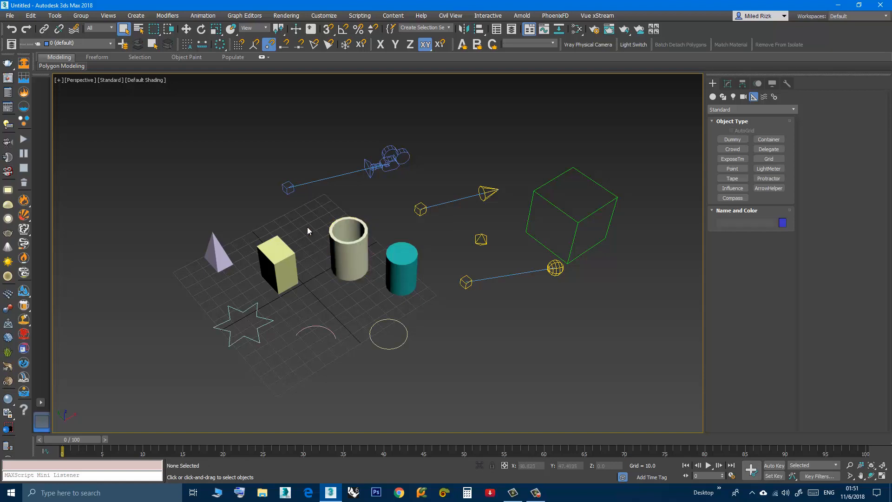
# Step: Select Tube001, Pyramid001 and Camera001.Target together by name from the scene's object list, and clear the selection
pyautogui.click(139, 29)
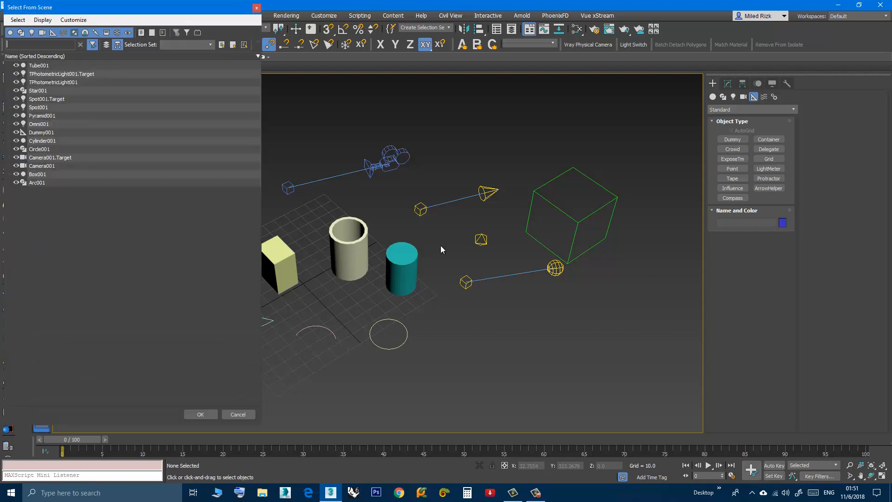
pyautogui.click(256, 8)
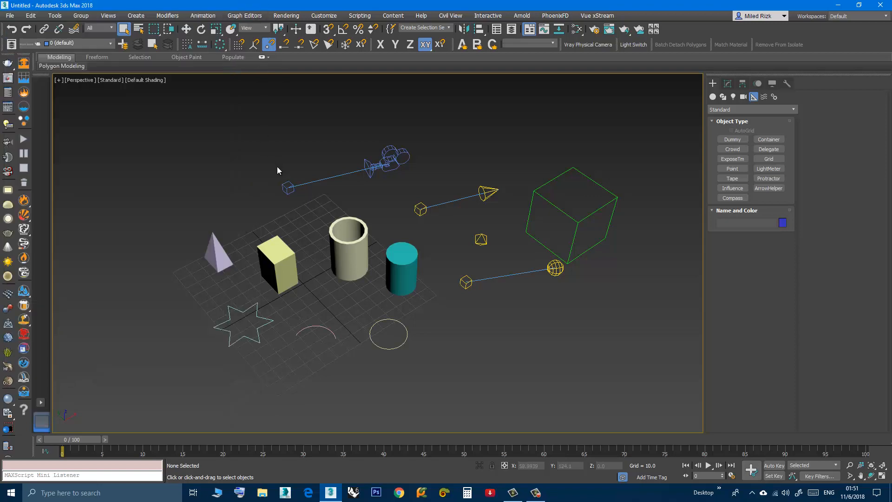
pyautogui.press('h')
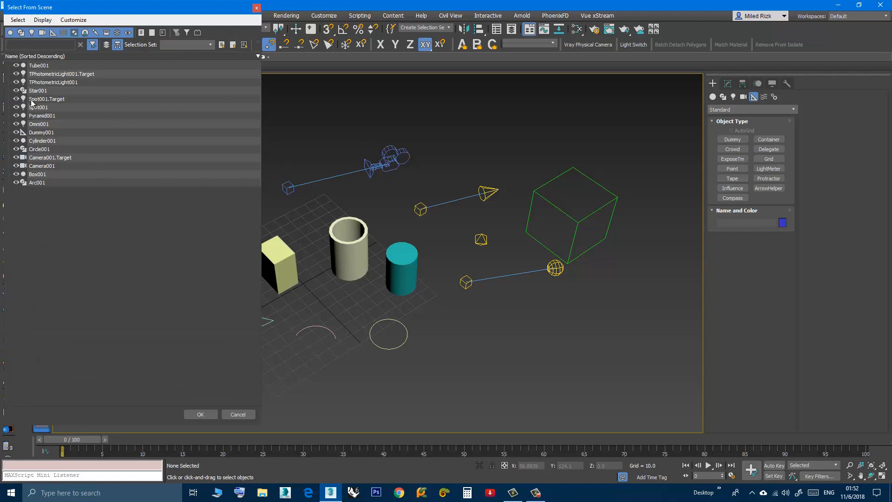
pyautogui.click(41, 66)
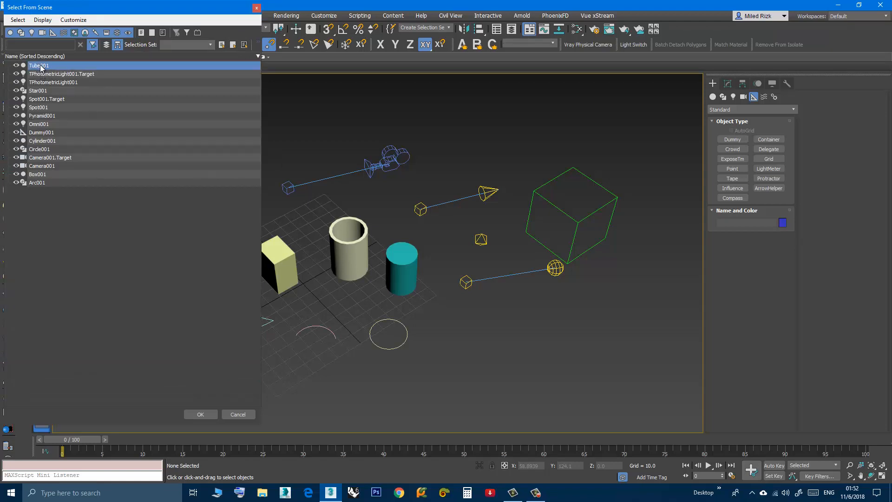
pyautogui.keyDown('ctrl'); pyautogui.click(38, 116); pyautogui.keyUp('ctrl')
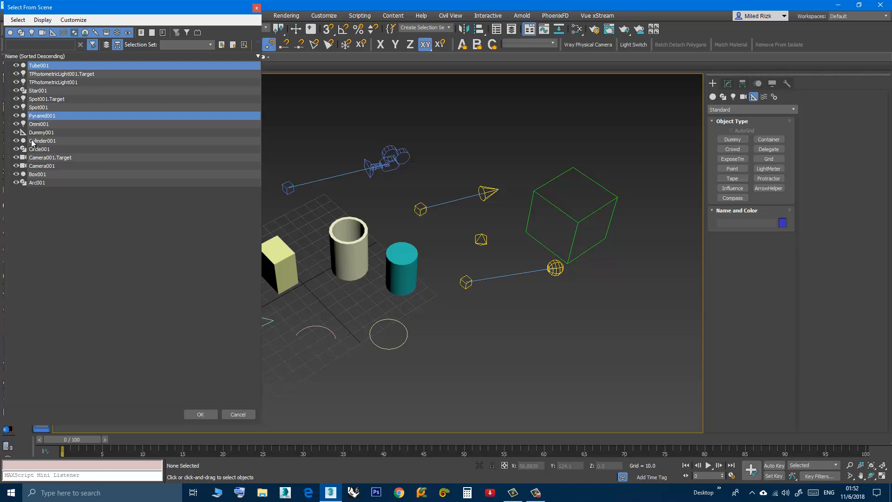
pyautogui.keyDown('ctrl'); pyautogui.click(35, 158); pyautogui.keyUp('ctrl')
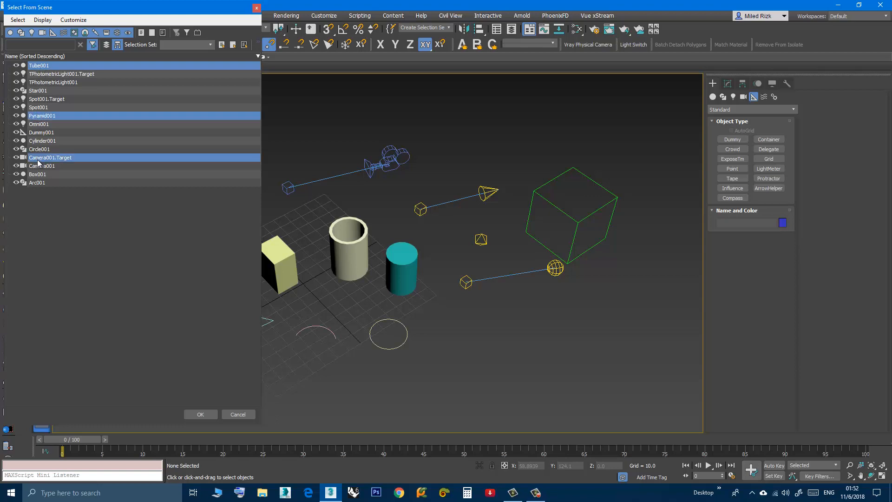
pyautogui.click(197, 414)
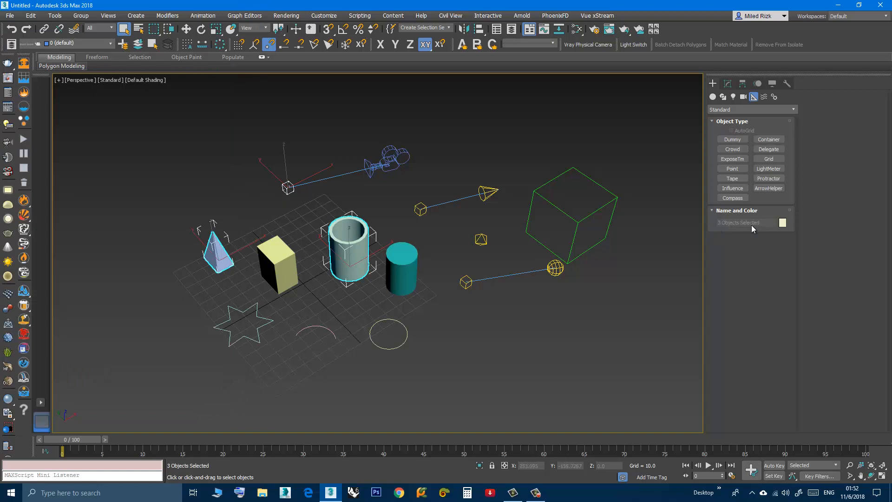
pyautogui.click(478, 320)
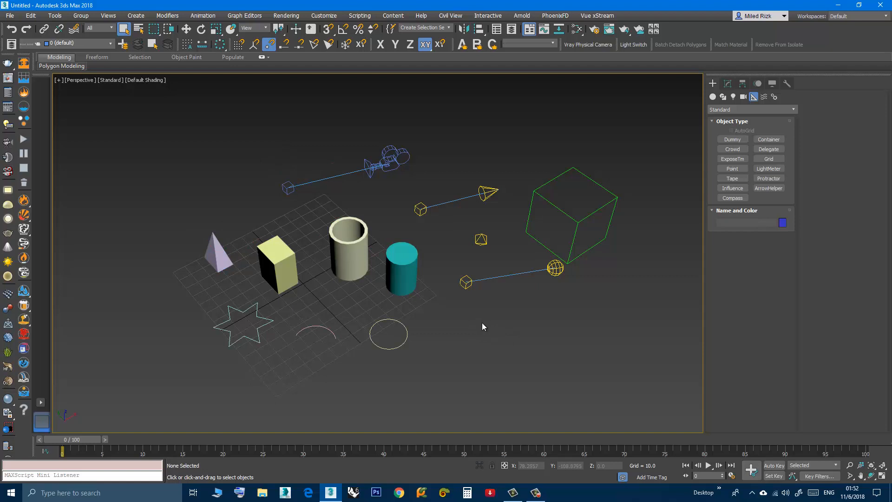
# Step: Select the continuous range from Tube001 through Circle001 by name in the scene's object list, and clear the selection
pyautogui.press('h')
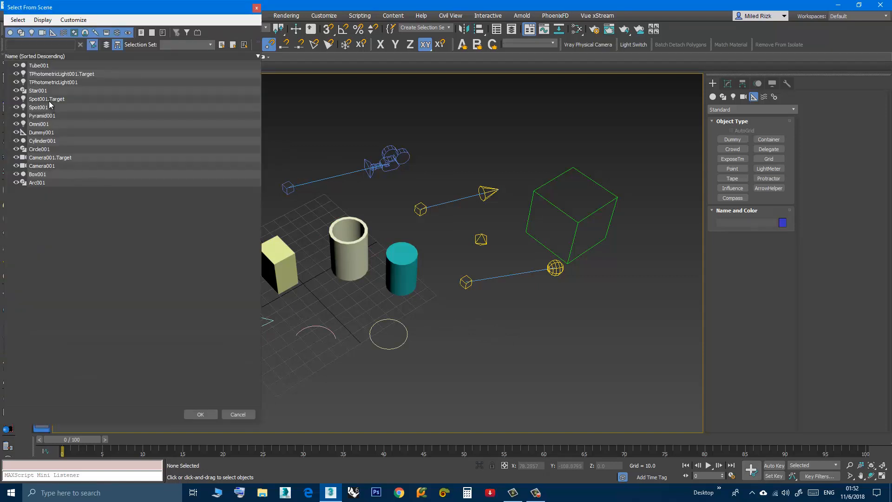
pyautogui.click(37, 66)
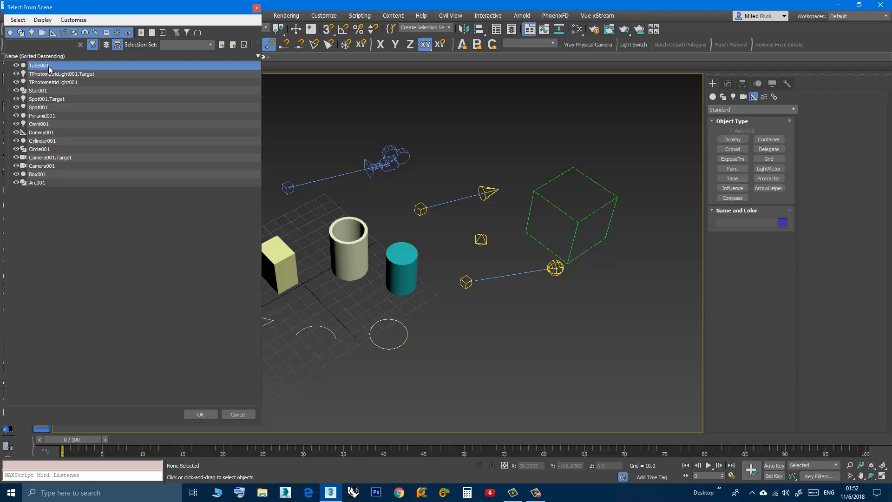
pyautogui.keyDown('shift'); pyautogui.click(39, 150); pyautogui.keyUp('shift')
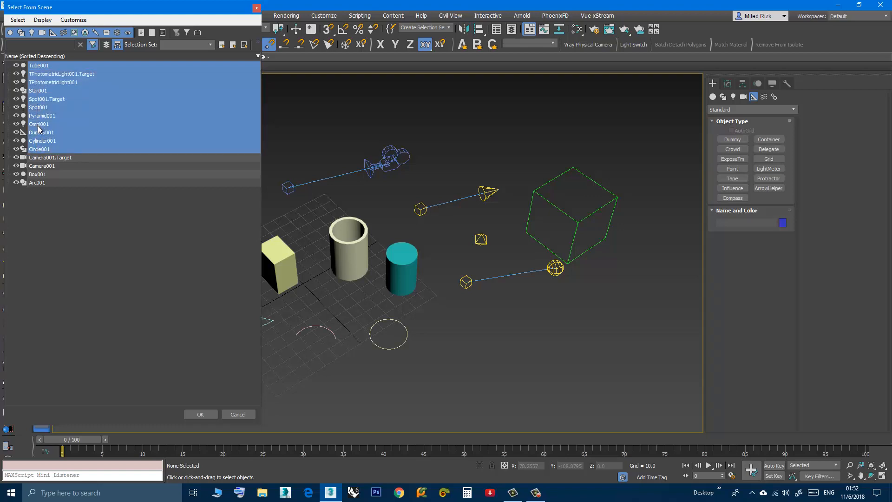
pyautogui.click(199, 415)
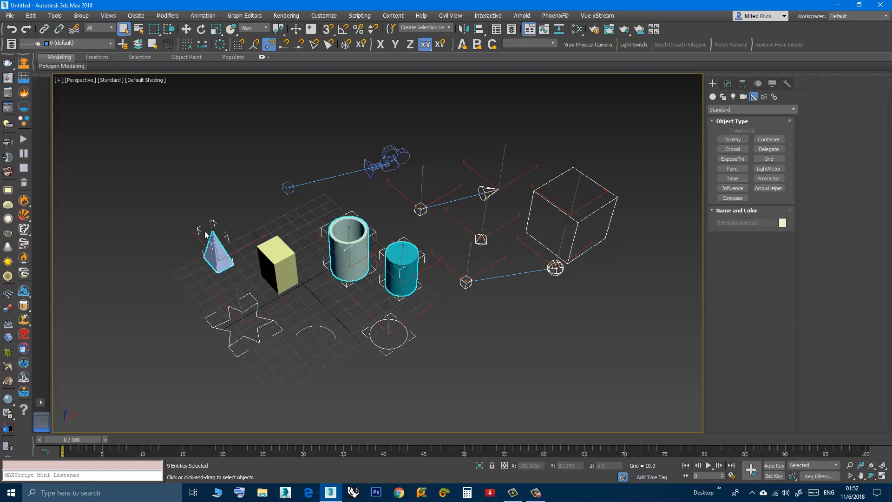
pyautogui.click(256, 203)
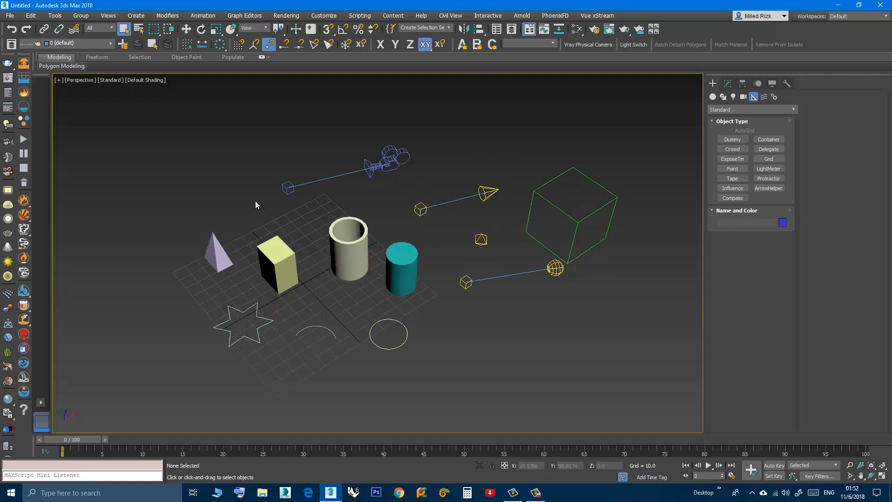
# Step: Hide and restore shapes and geometry, one category after the other, in the select-by-name list, and close it without selecting anything
pyautogui.press('h')
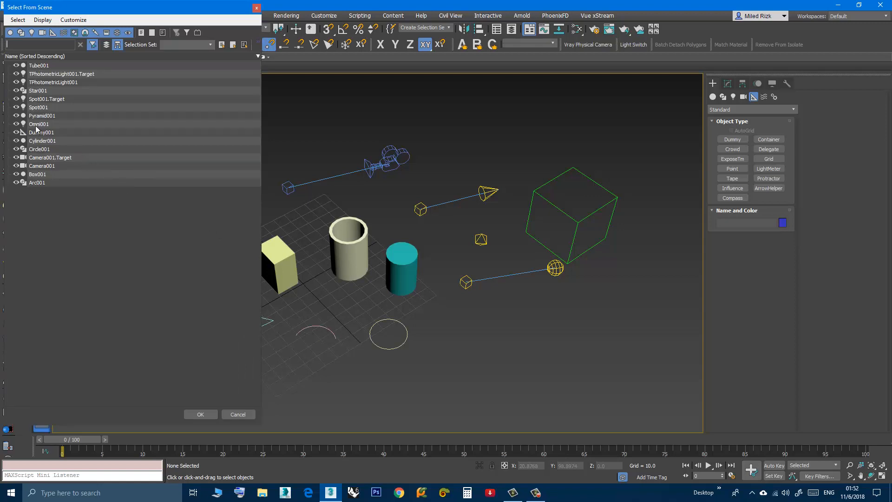
pyautogui.click(21, 33)
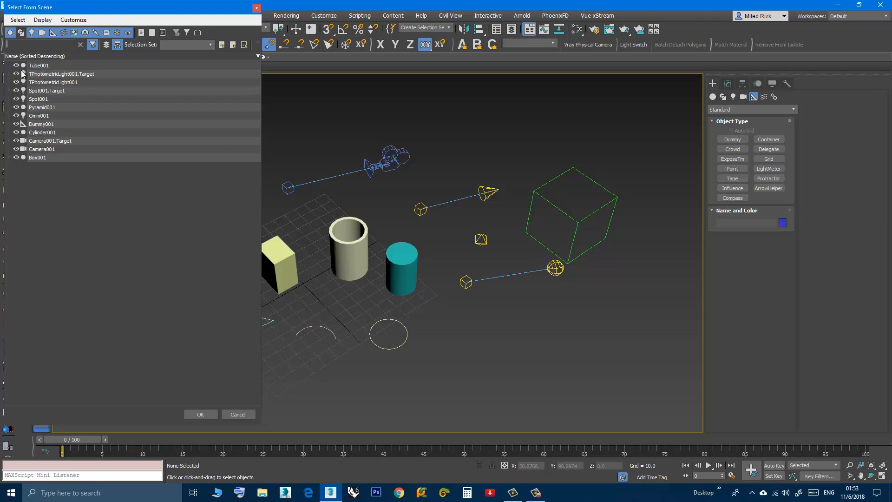
pyautogui.click(22, 33)
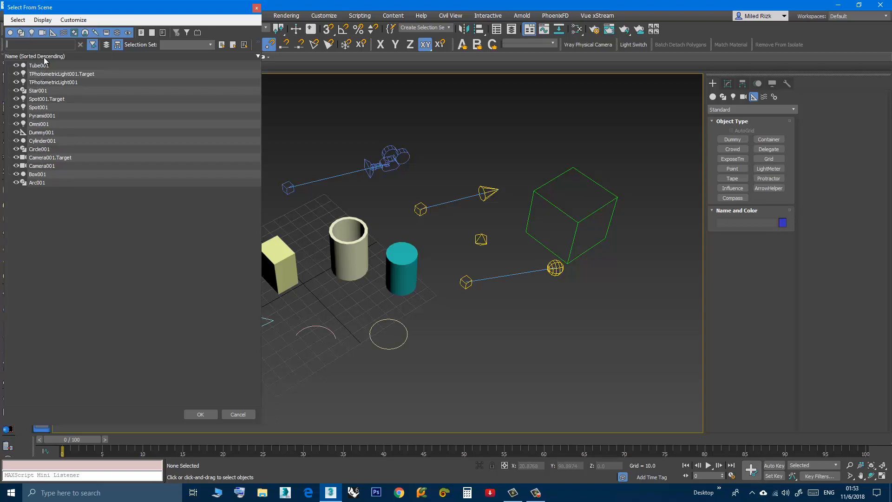
pyautogui.click(10, 33)
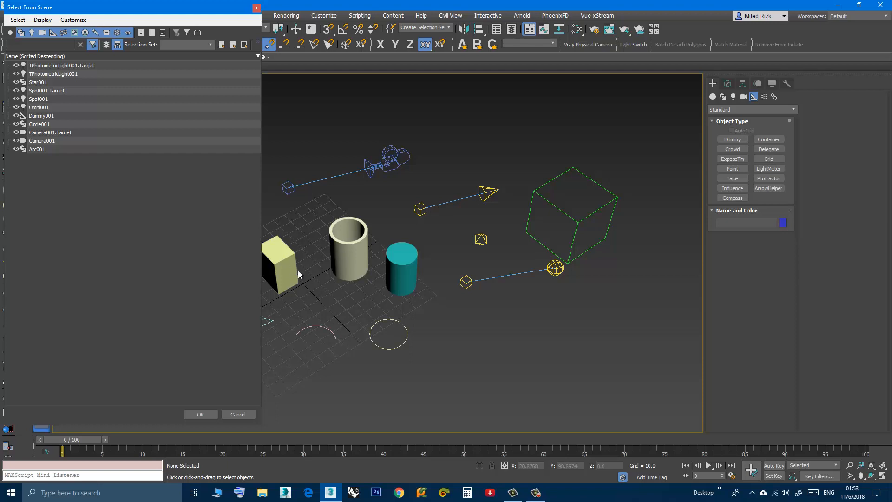
pyautogui.click(10, 33)
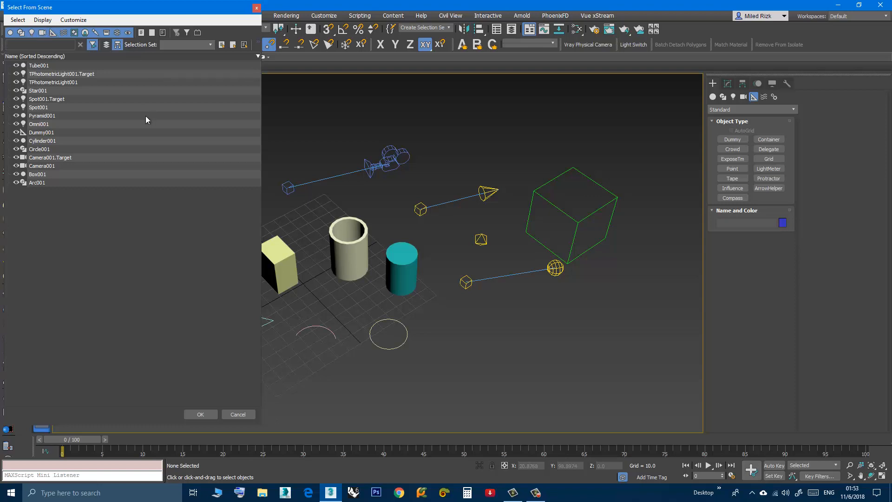
pyautogui.click(257, 7)
pyautogui.scroll(-3, 277, 250)
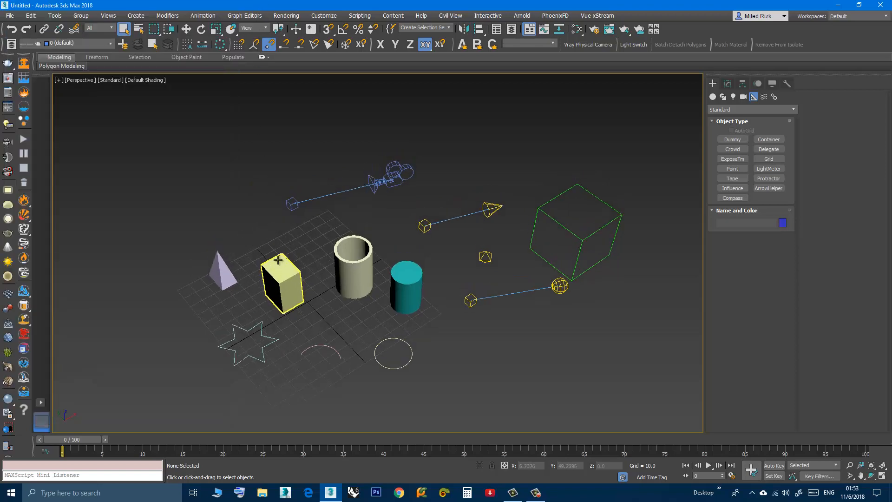
pyautogui.scroll(3, 299, 271)
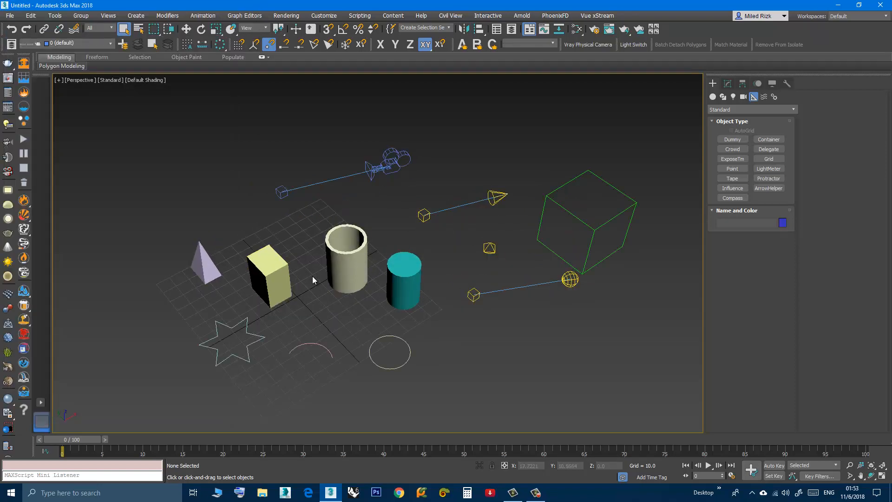
pyautogui.moveTo(313, 276); pyautogui.dragTo(293, 271, button='middle')
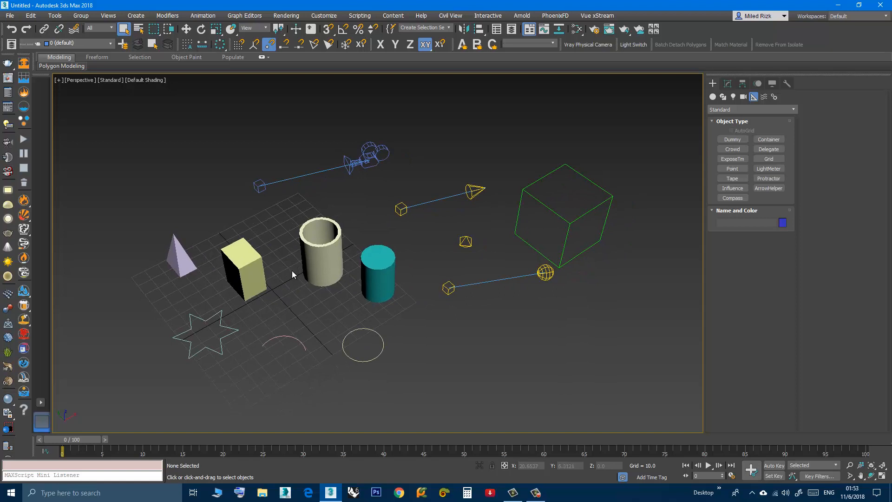
# Step: Select the targeted photometric light and the untargeted light one after the other in the perspective view, and clear the selection
pyautogui.moveTo(240, 199); pyautogui.dragTo(226, 185)
pyautogui.click(243, 208)
pyautogui.click(541, 273)
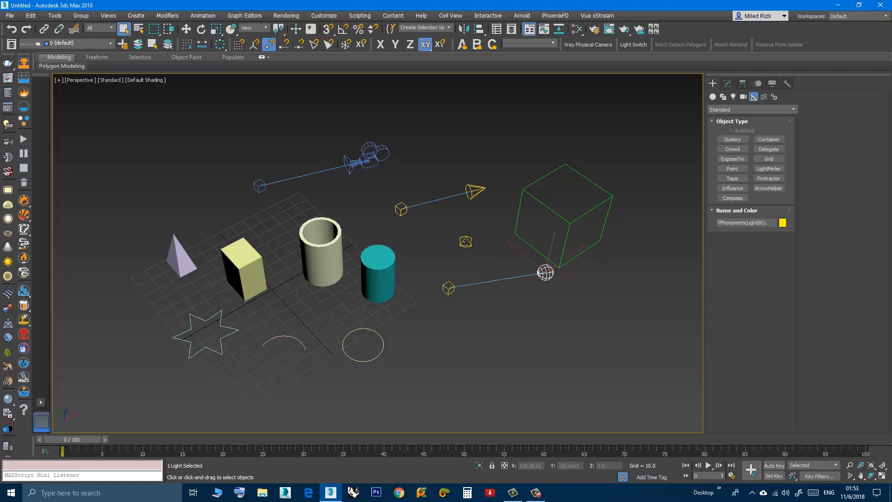
pyautogui.click(466, 241)
pyautogui.click(498, 303)
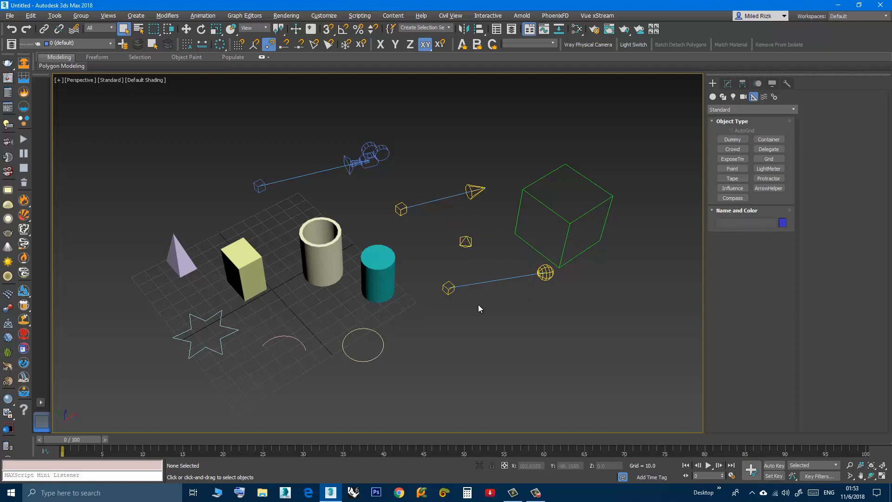
pyautogui.keyDown('alt'); pyautogui.moveTo(479, 305); pyautogui.dragTo(475, 300, button='middle'); pyautogui.keyUp('alt')
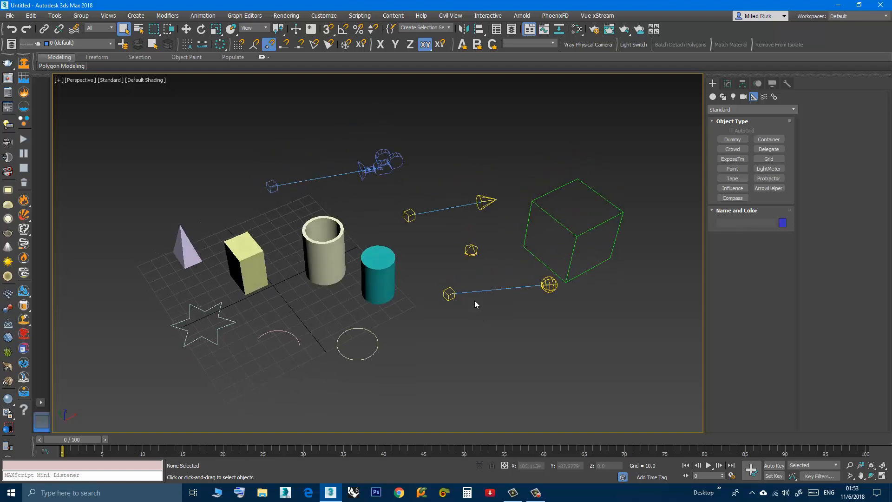
# Step: Restrict the selection filter to Lights, region-select across the whole scene to pick only the lights, and clear the selection
pyautogui.click(103, 29)
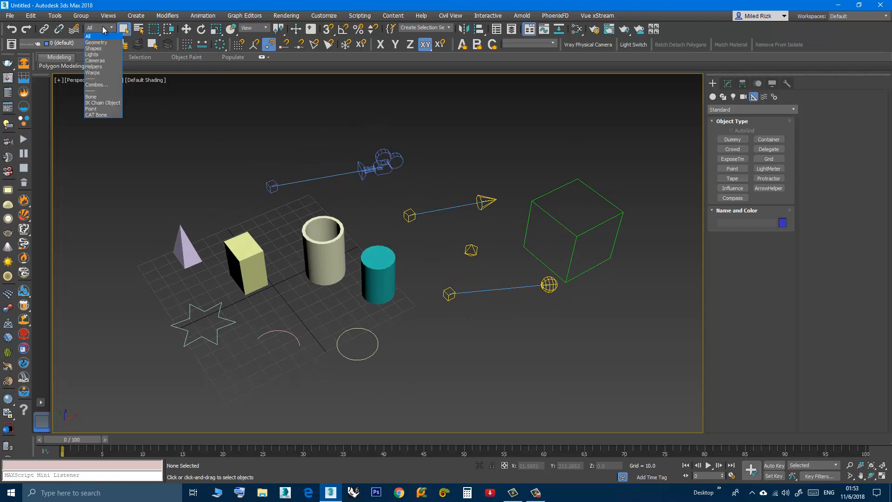
pyautogui.click(99, 55)
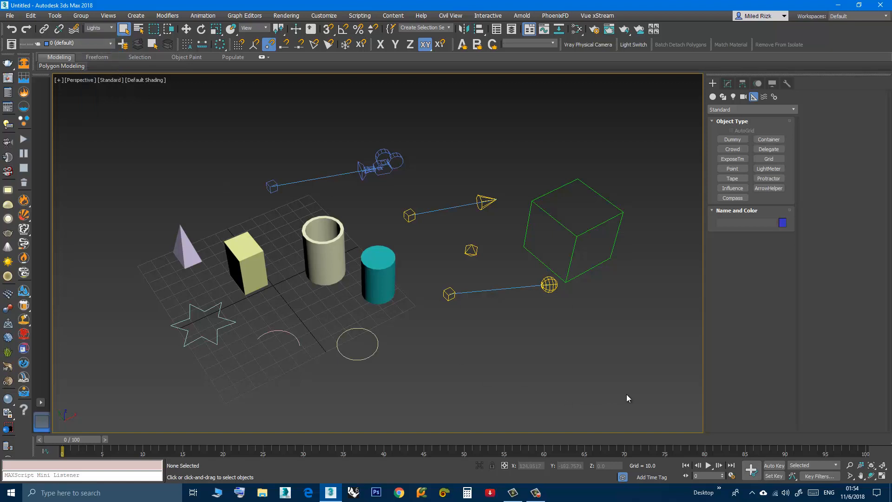
pyautogui.moveTo(635, 393); pyautogui.dragTo(184, 138)
pyautogui.moveTo(407, 189); pyautogui.dragTo(119, 112)
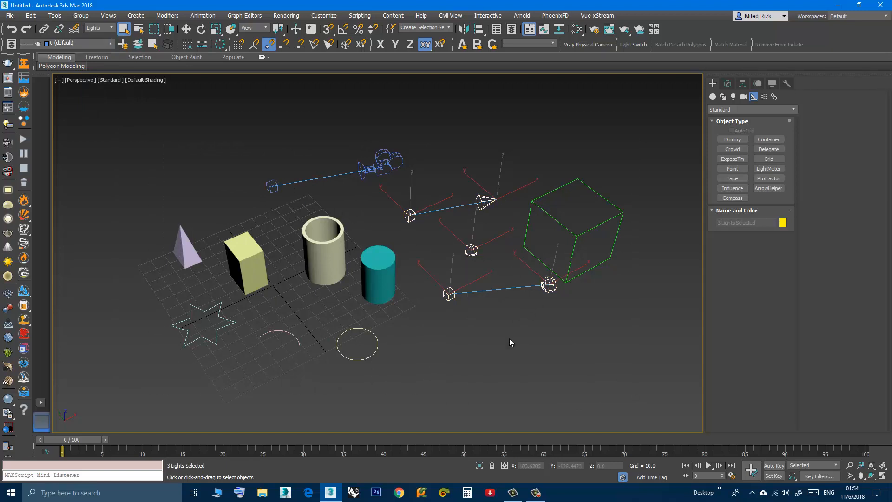
pyautogui.click(534, 327)
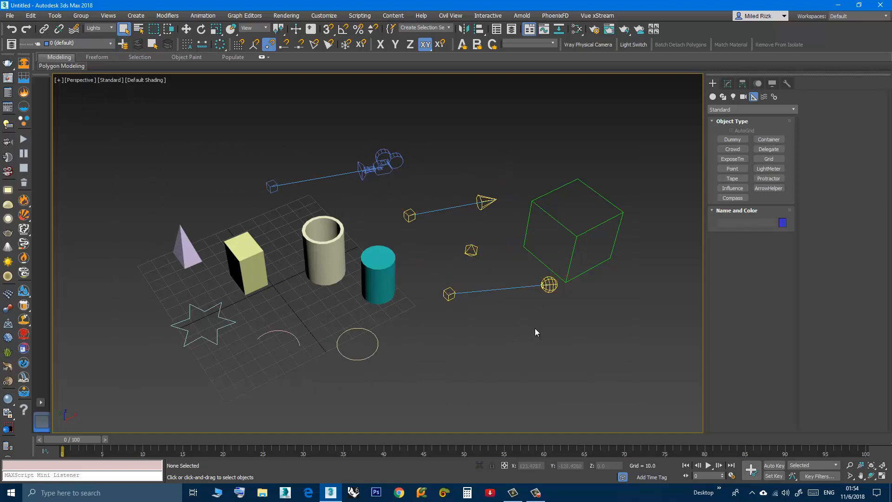
# Step: Region-select the whole scene with the selection filter set to Geometry, clear the selection, and restore the filter to All
pyautogui.click(99, 28)
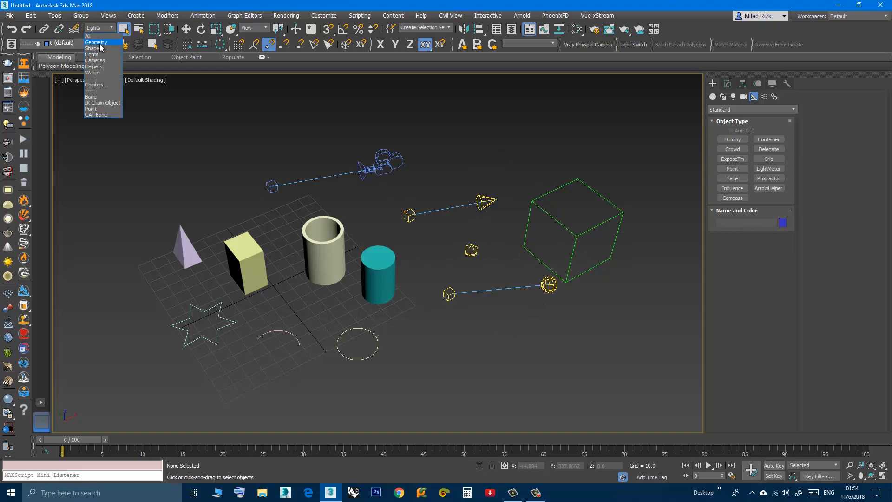
pyautogui.click(100, 45)
pyautogui.moveTo(667, 396); pyautogui.dragTo(91, 133)
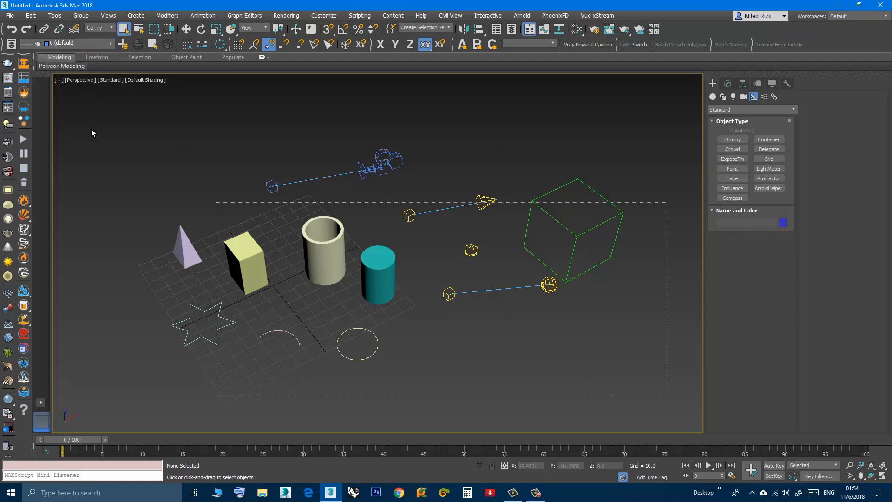
pyautogui.moveTo(74, 99); pyautogui.dragTo(76, 100)
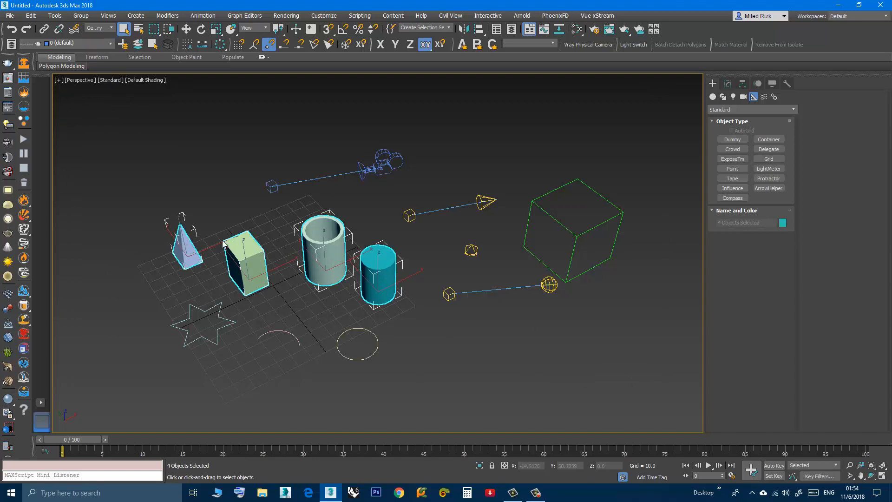
pyautogui.click(224, 211)
pyautogui.click(91, 28)
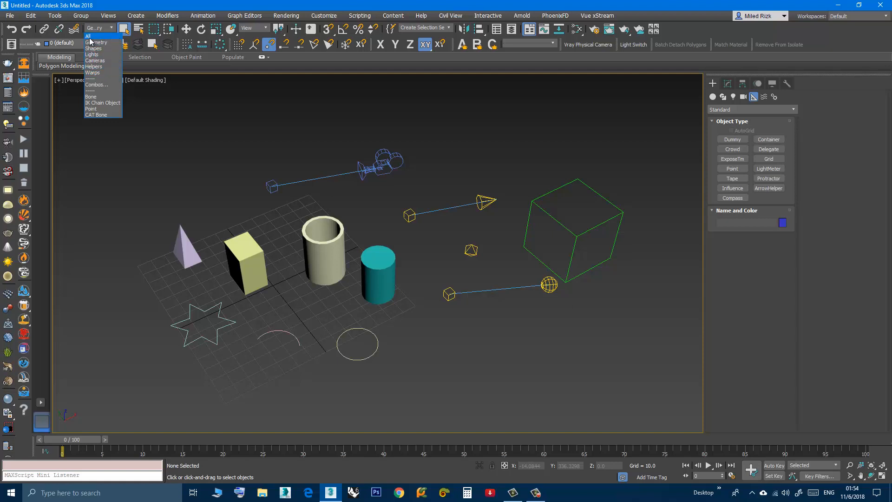
pyautogui.click(89, 37)
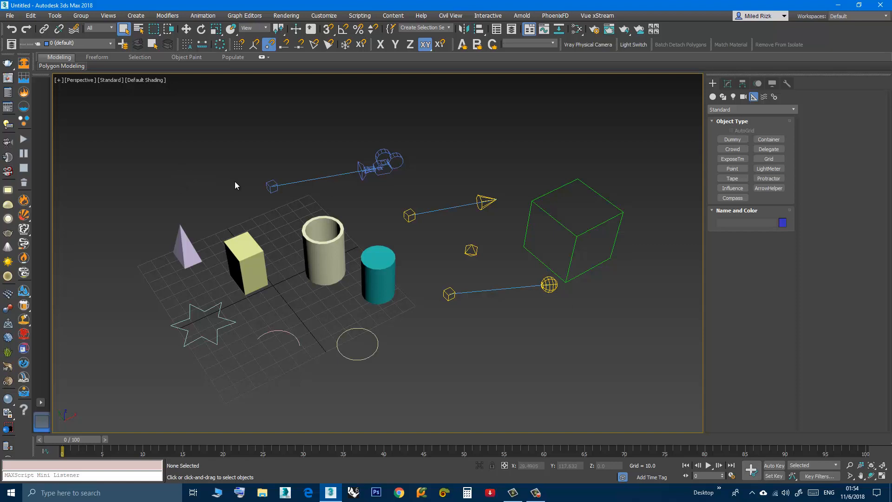
pyautogui.moveTo(255, 205)
pyautogui.mouseDown(button='middle')
pyautogui.moveTo(259, 221)
pyautogui.moveTo(256, 205)
pyautogui.mouseUp(button='middle')
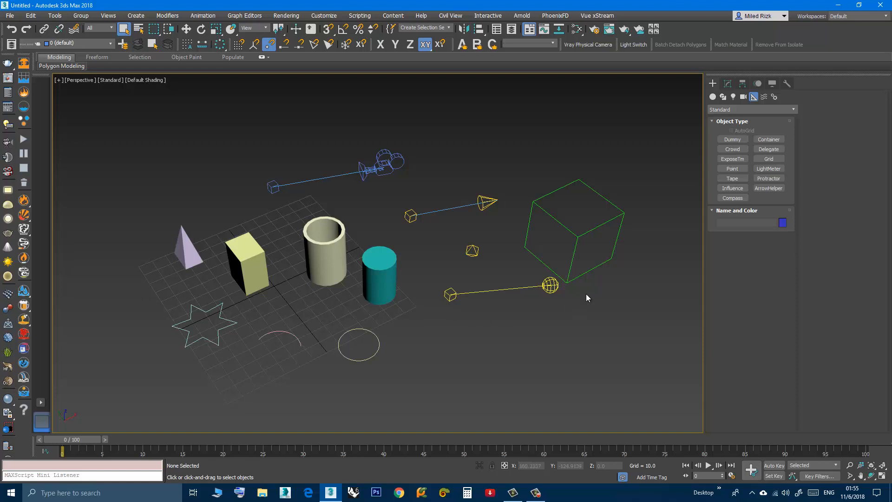
# Step: Hide and restore the scene's lights and its cameras, one category after the other, in the display settings
pyautogui.click(772, 84)
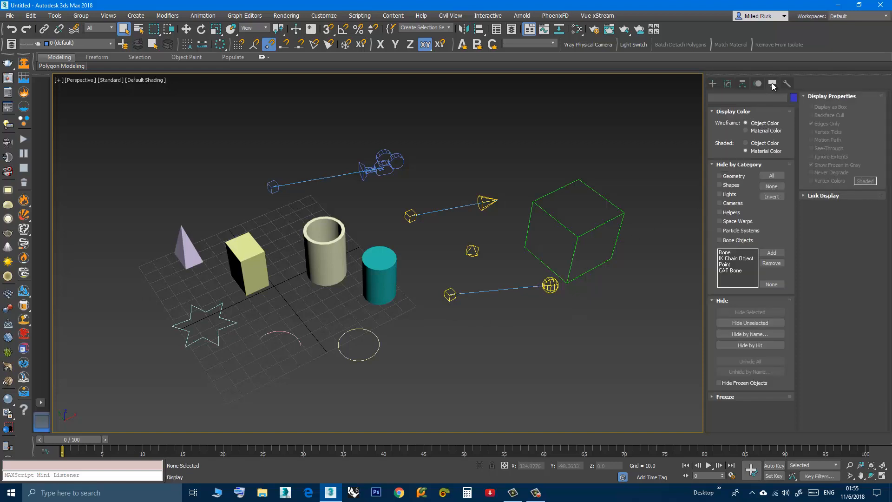
pyautogui.click(719, 194)
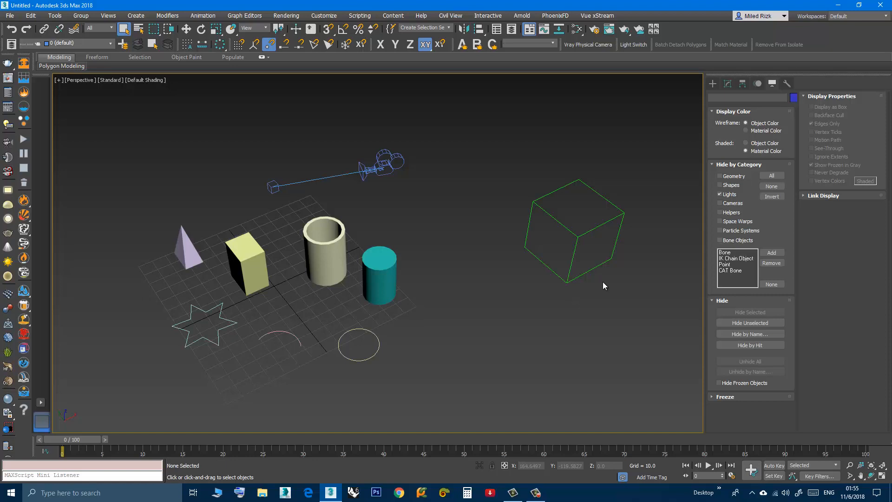
pyautogui.click(720, 195)
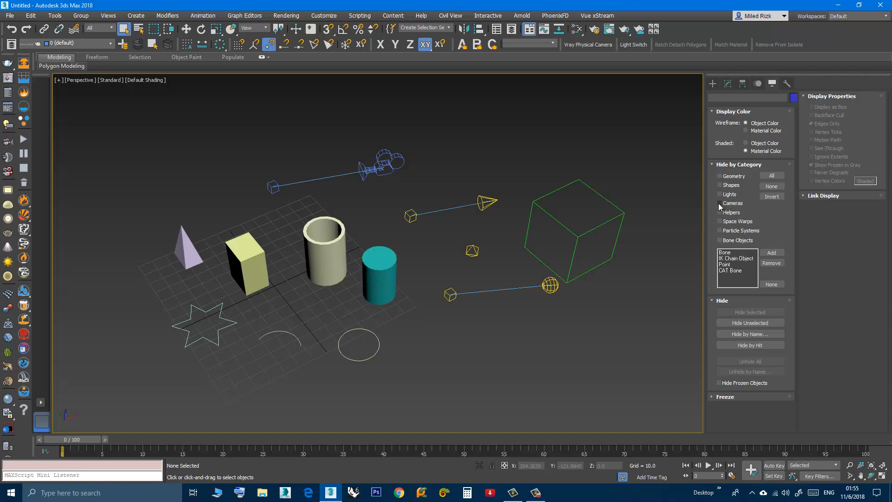
pyautogui.click(719, 203)
pyautogui.click(719, 203)
# Step: Hide and restore the geometry, shapes and helpers by category, one after the other
pyautogui.click(719, 176)
pyautogui.click(720, 177)
pyautogui.click(721, 184)
pyautogui.click(721, 185)
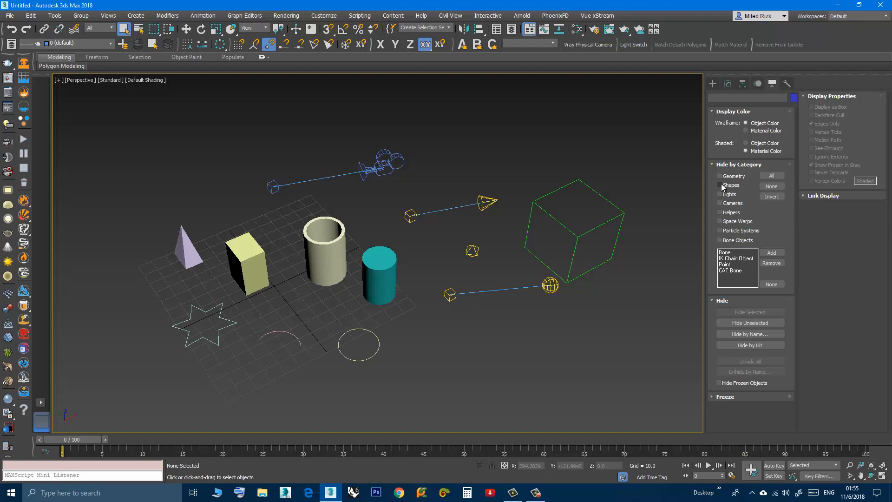
pyautogui.click(719, 212)
pyautogui.click(719, 212)
# Step: Select the cylinder and enlarge it in its modify parameters to a radius of about 12.56 and a height of about 48.78
pyautogui.moveTo(354, 289); pyautogui.dragTo(364, 271, button='middle')
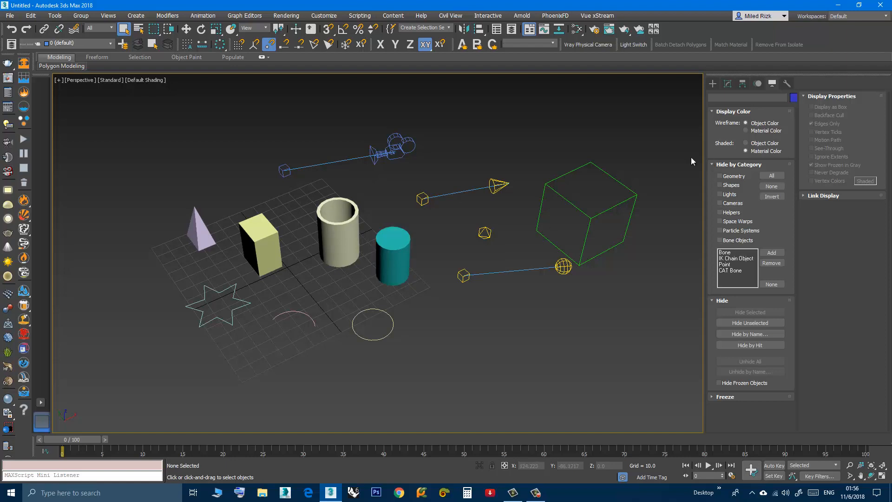
pyautogui.click(394, 261)
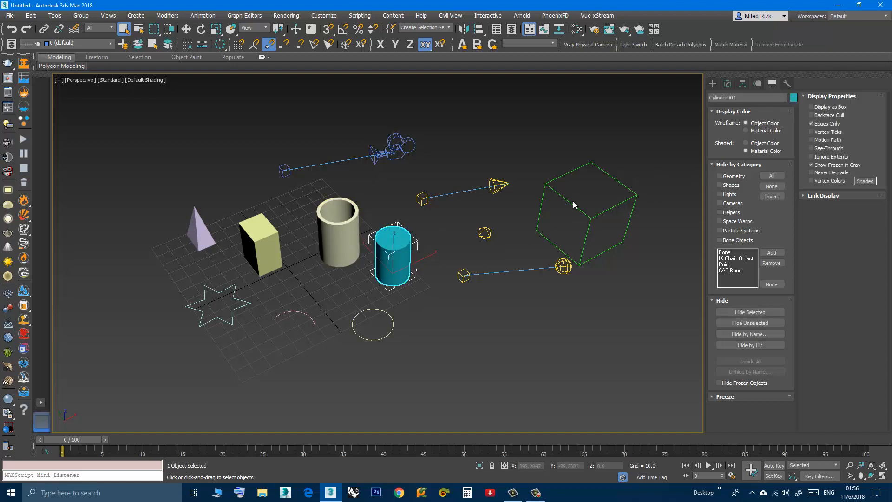
pyautogui.click(728, 85)
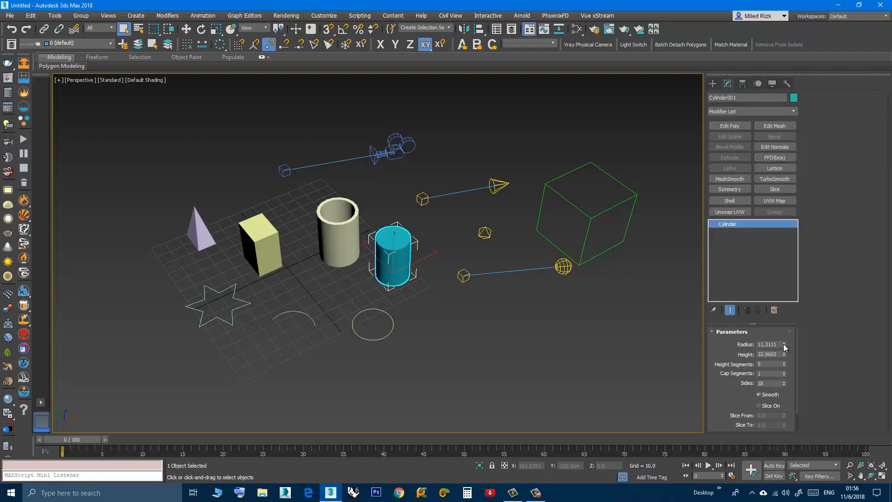
pyautogui.moveTo(784, 348)
pyautogui.mouseDown()
pyautogui.moveTo(784, 339)
pyautogui.moveTo(785, 350)
pyautogui.mouseUp()
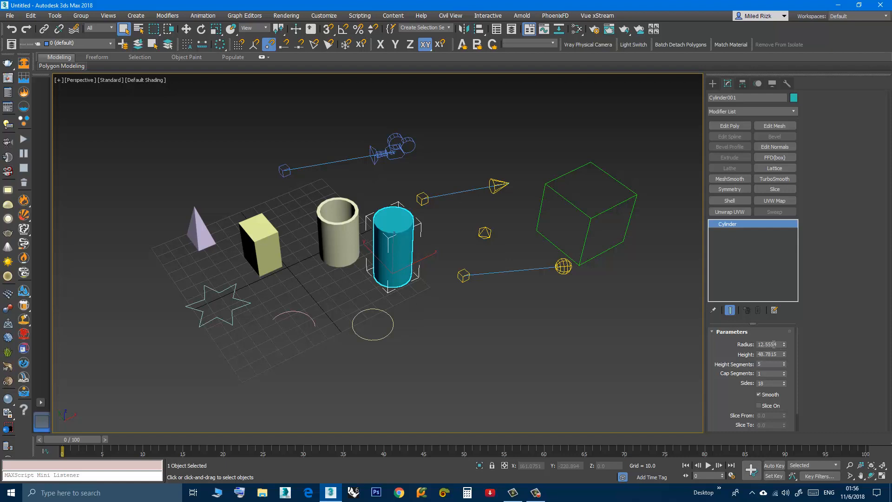
# Step: Set the scene's display unit scale to metric in Meters
pyautogui.click(323, 16)
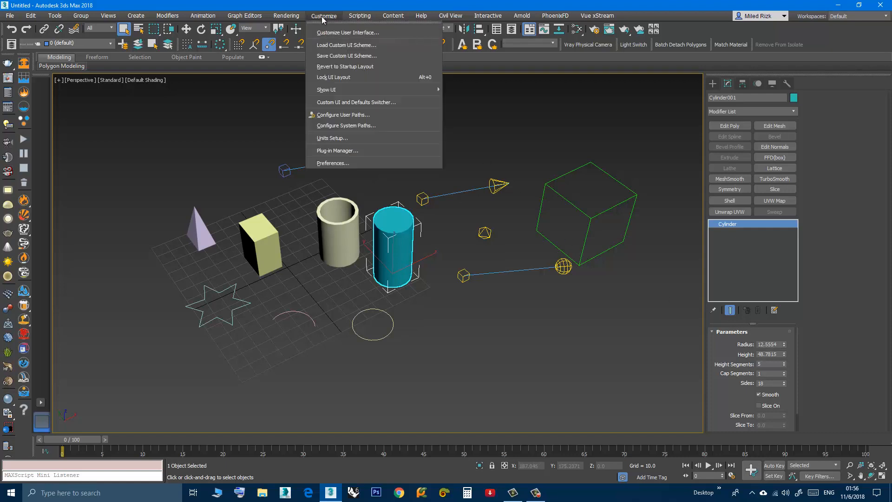
pyautogui.click(318, 138)
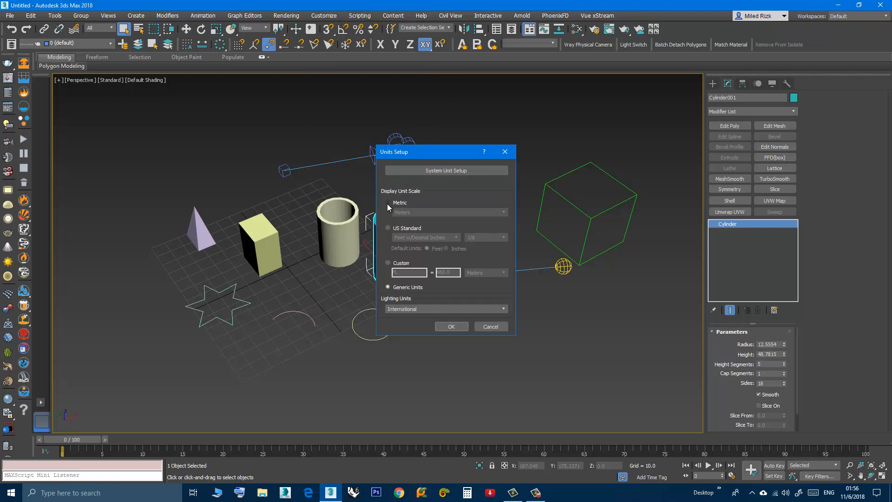
pyautogui.click(388, 203)
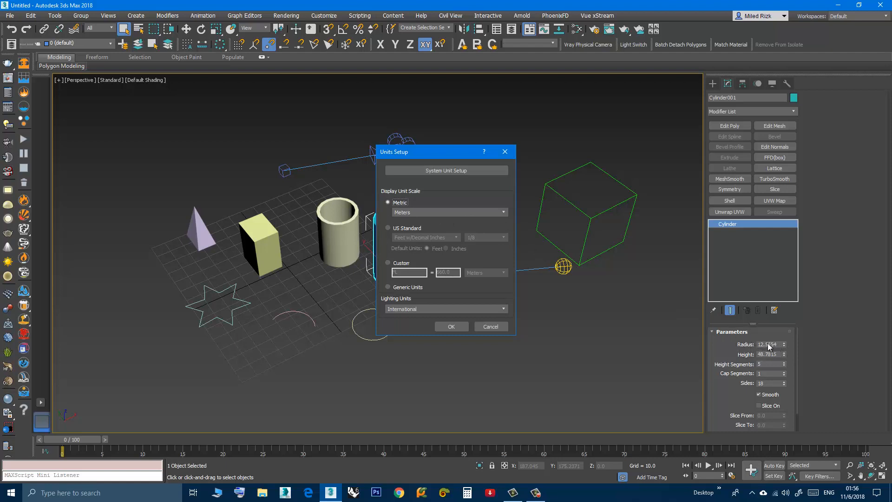
pyautogui.click(455, 212)
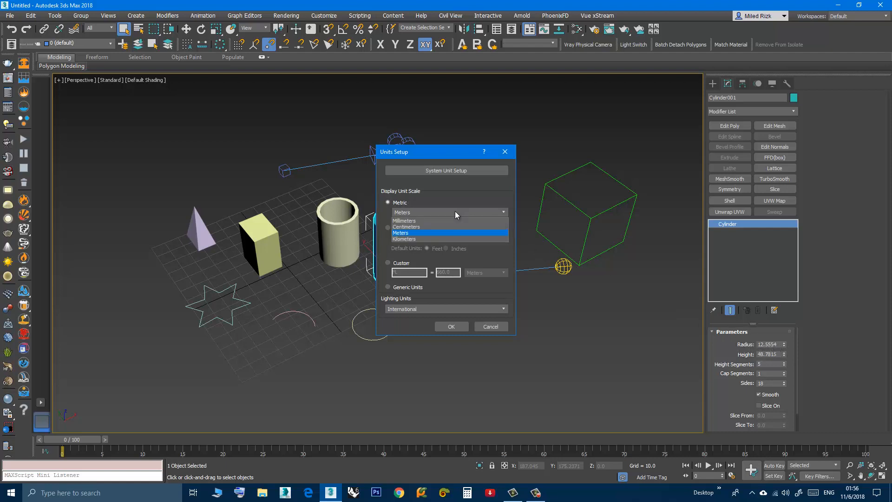
pyautogui.click(429, 227)
pyautogui.click(427, 214)
pyautogui.click(400, 233)
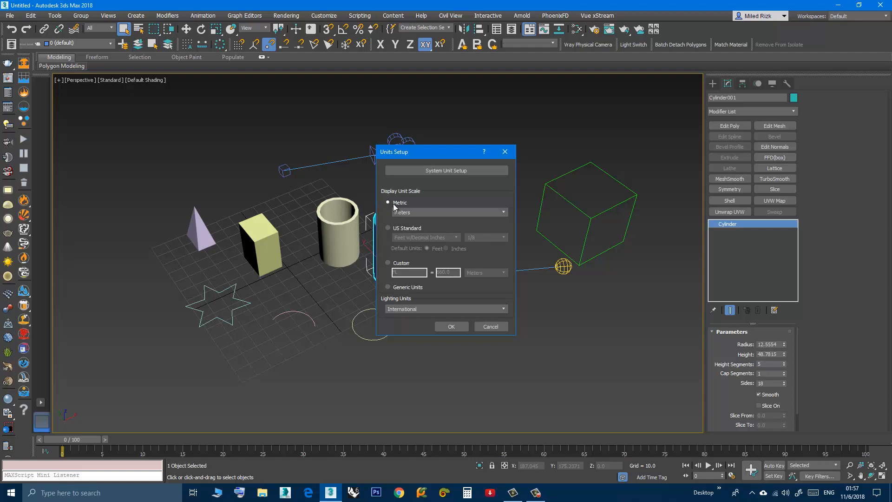
pyautogui.click(409, 212)
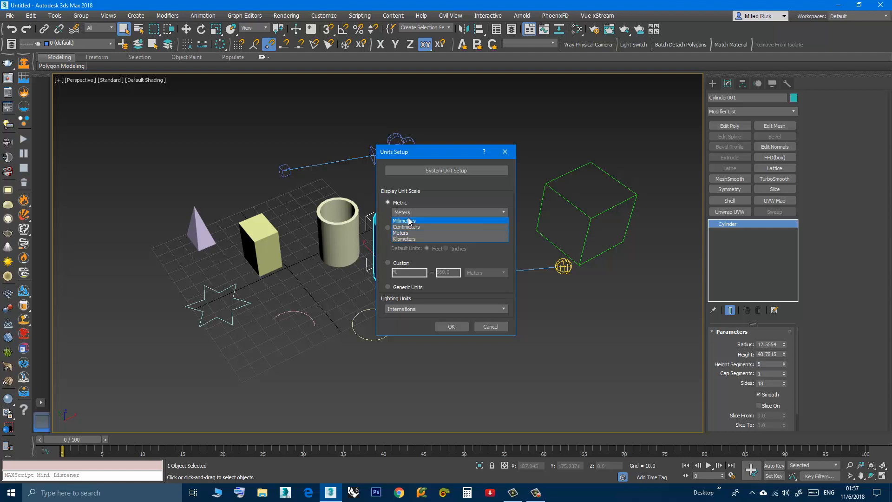
pyautogui.click(416, 194)
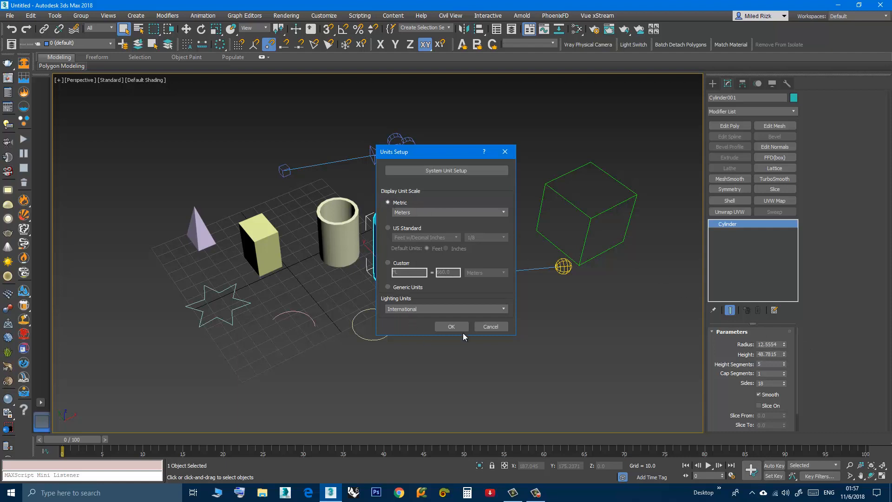
pyautogui.click(453, 326)
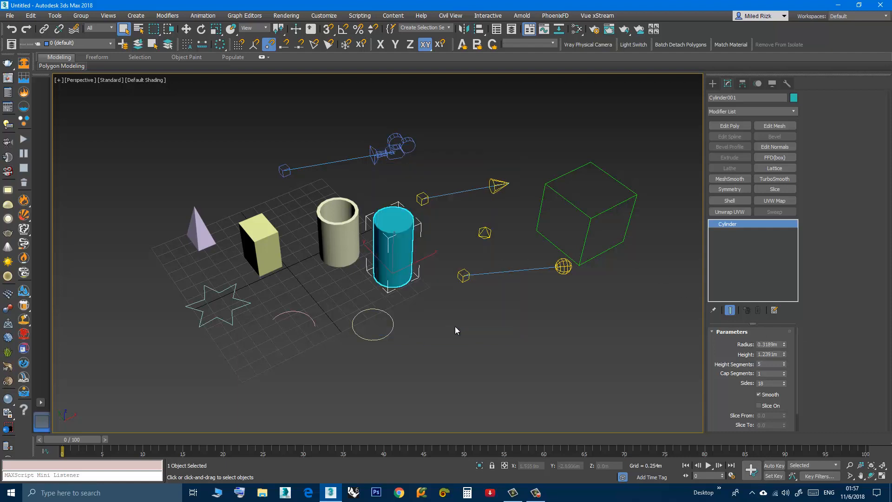
# Step: Set the cylinder's radius to 0.32 m and its height to 2 m
pyautogui.click(778, 345)
pyautogui.moveTo(775, 344); pyautogui.dragTo(768, 345)
pyautogui.write('2')
pyautogui.press('Return')
pyautogui.moveTo(784, 356); pyautogui.dragTo(789, 334)
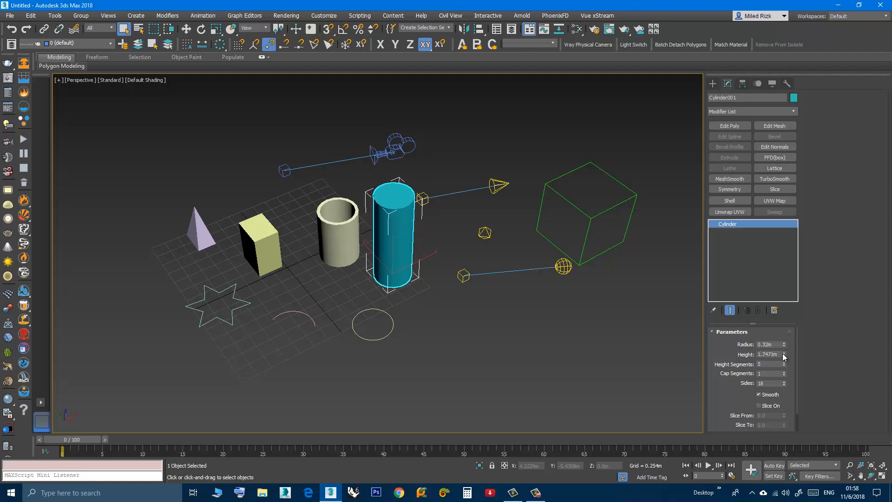
pyautogui.doubleClick(781, 355)
pyautogui.write('2')
pyautogui.press('Return')
# Step: Activate the Move tool, examine the cylinder's position in the Move Transform Type-In, and close it with the cylinder deselected
pyautogui.moveTo(425, 338); pyautogui.dragTo(389, 313, button='middle')
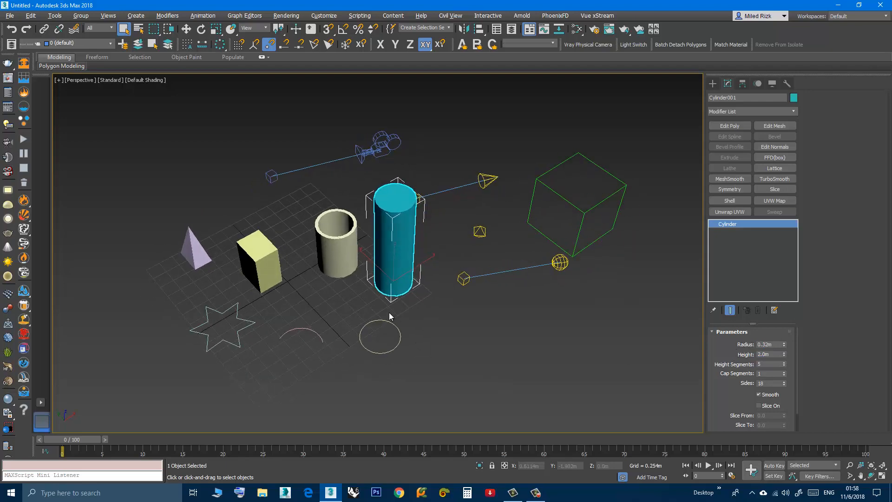
pyautogui.rightClick(186, 31)
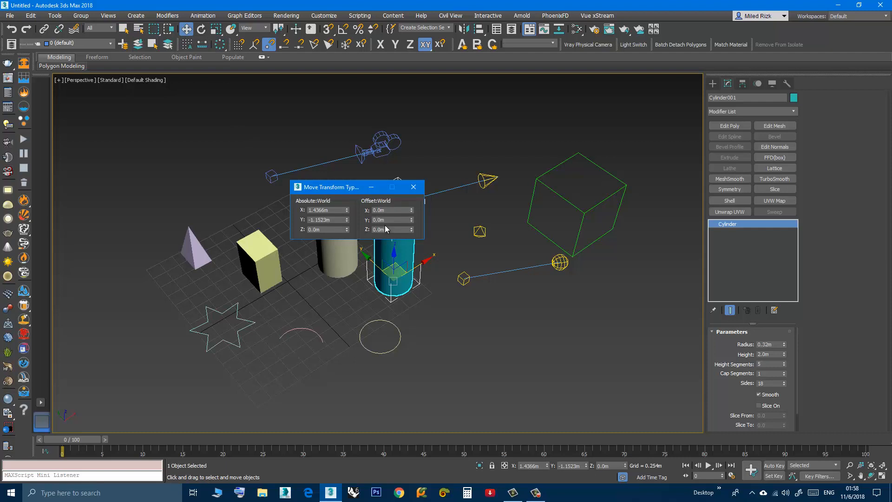
pyautogui.click(414, 188)
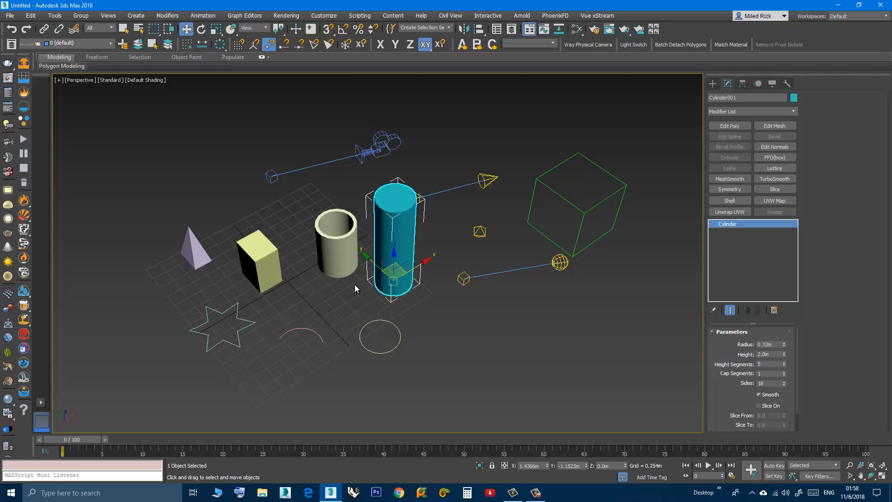
pyautogui.moveTo(355, 287)
pyautogui.keyDown('alt'); pyautogui.mouseDown(button='middle')
pyautogui.moveTo(347, 282)
pyautogui.moveTo(355, 283)
pyautogui.mouseUp(button='middle'); pyautogui.keyUp('alt')
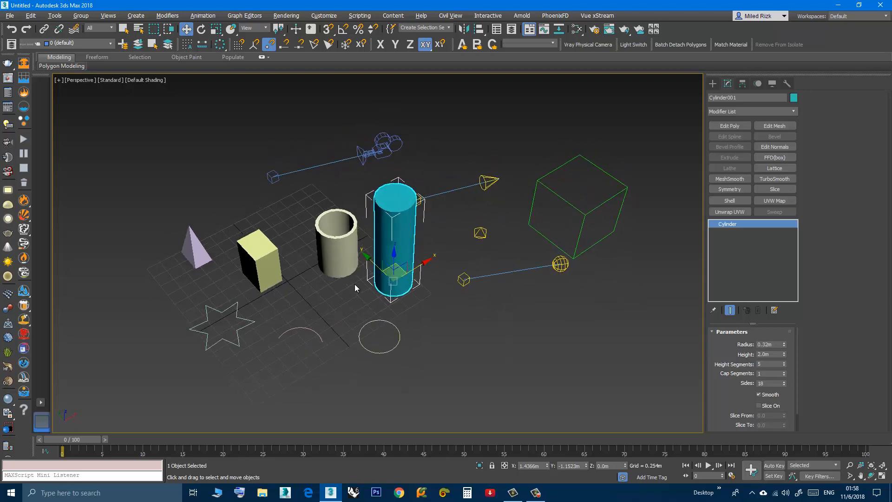
pyautogui.click(357, 290)
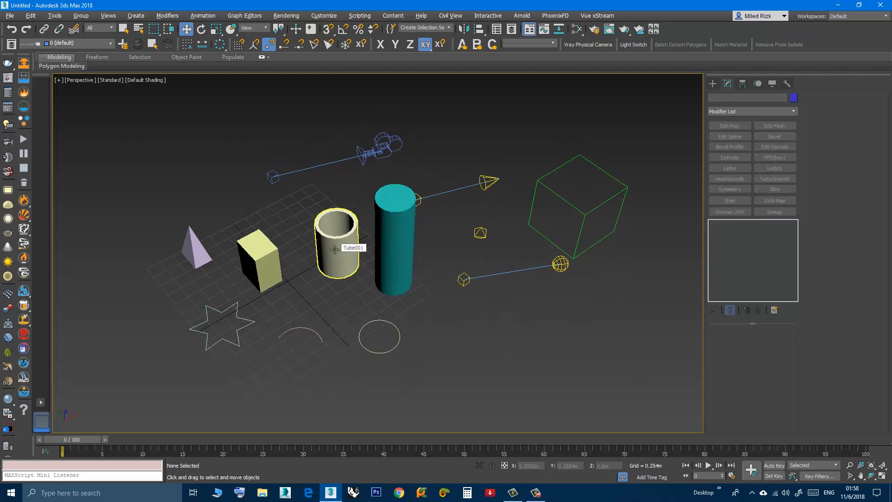
# Step: Switch between the Select and Move tools, select the tube, box and cylinder in turn, and leave everything deselected
pyautogui.click(123, 30)
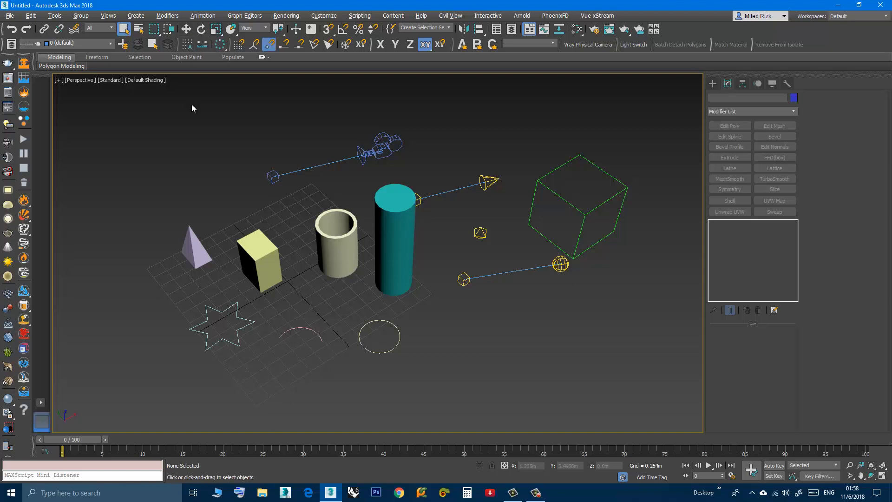
pyautogui.click(189, 32)
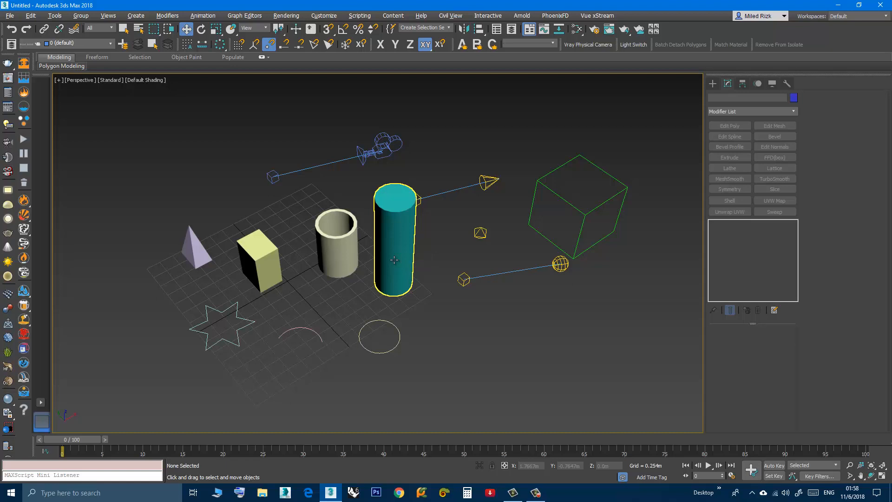
pyautogui.click(124, 30)
pyautogui.click(340, 261)
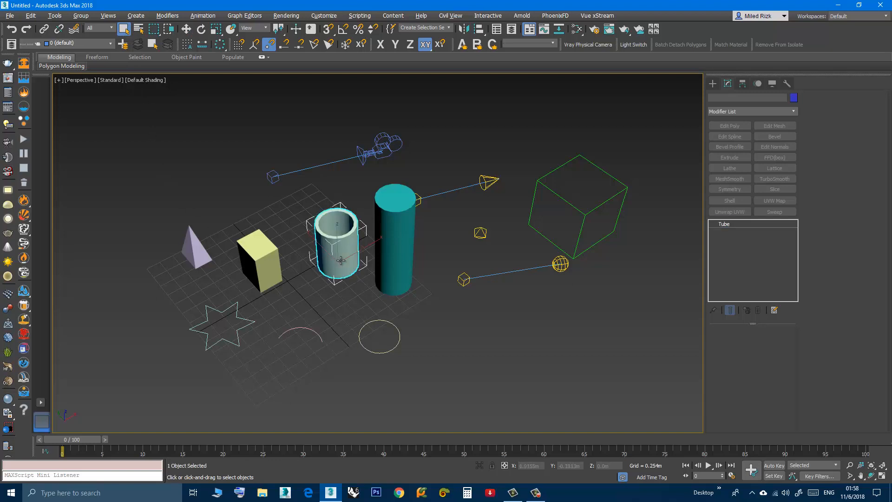
pyautogui.click(262, 272)
pyautogui.click(399, 267)
pyautogui.click(339, 261)
pyautogui.click(277, 271)
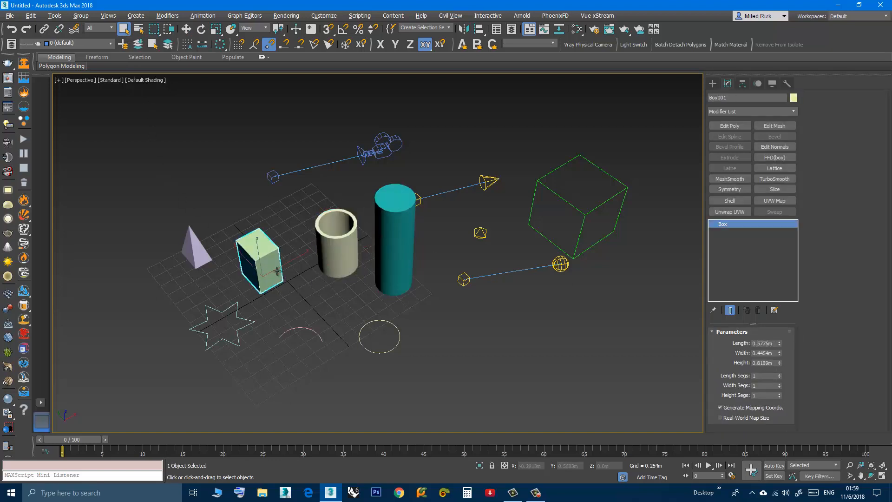
pyautogui.click(350, 256)
pyautogui.click(401, 266)
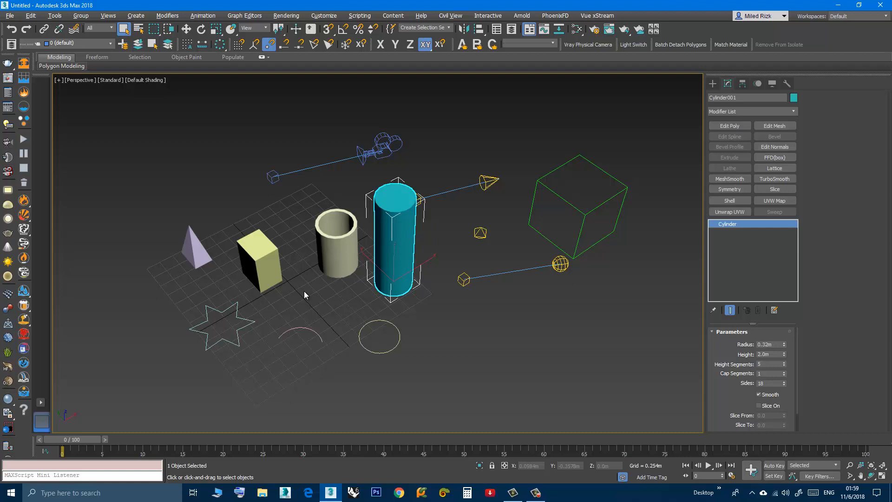
pyautogui.click(329, 301)
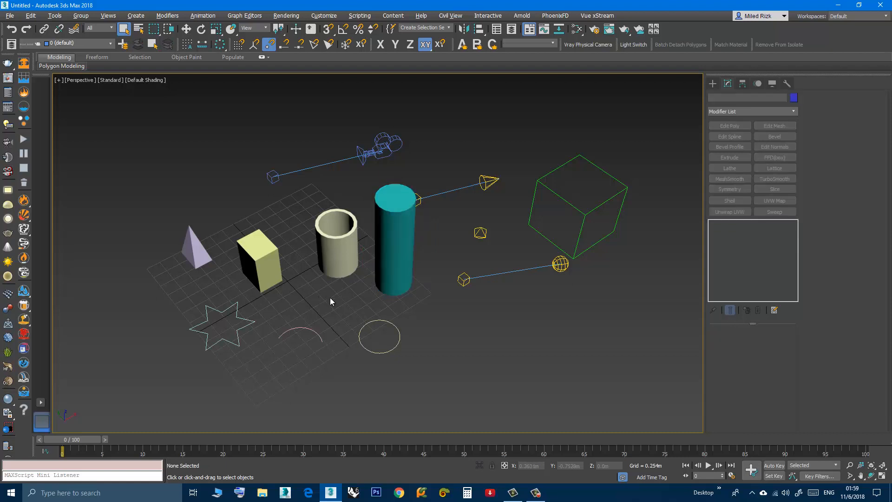
# Step: Clone the teal cylinder as a Copy, keeping the suggested name Cylinder002
pyautogui.click(385, 240)
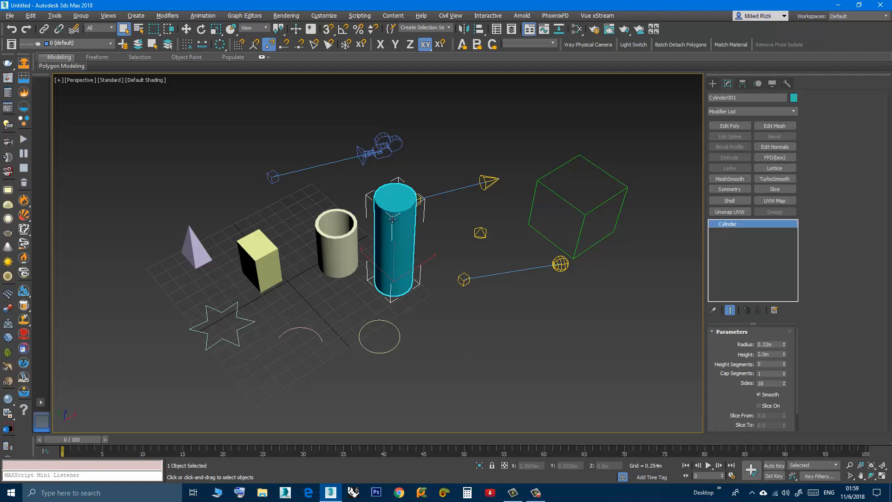
pyautogui.rightClick(393, 222)
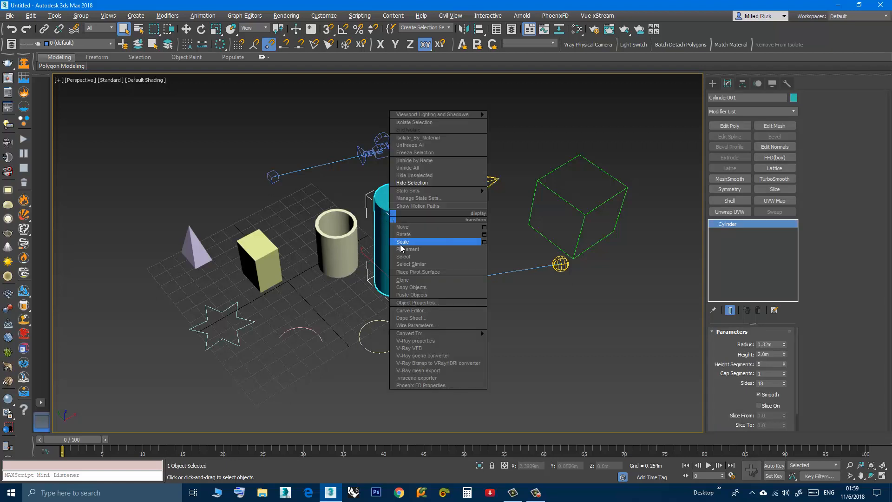
pyautogui.click(404, 280)
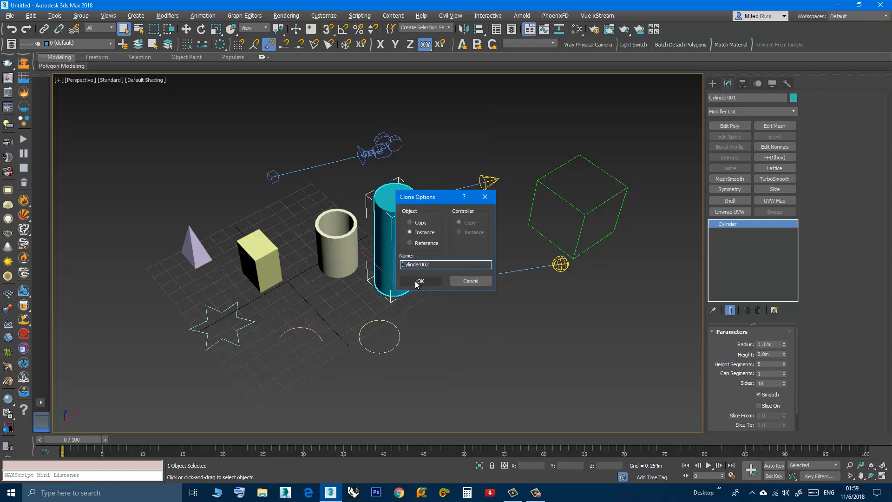
pyautogui.click(409, 223)
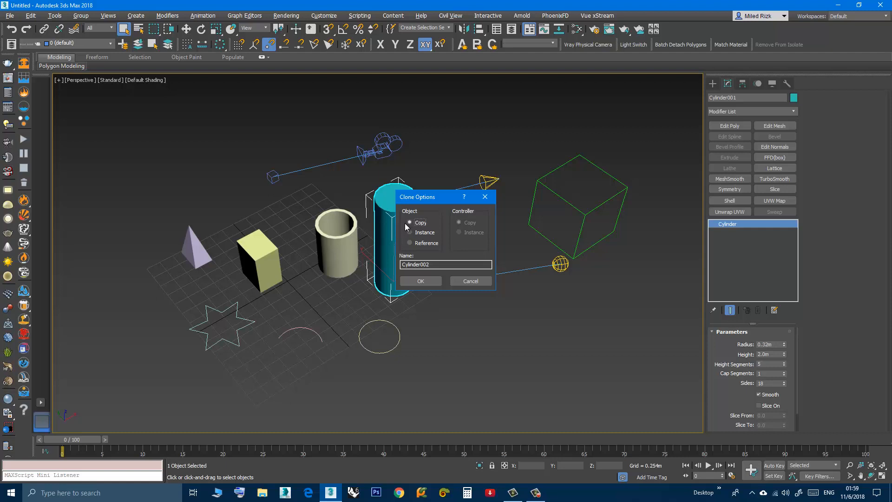
pyautogui.moveTo(429, 263); pyautogui.dragTo(422, 265)
pyautogui.click(422, 266)
pyautogui.moveTo(450, 264); pyautogui.dragTo(400, 266)
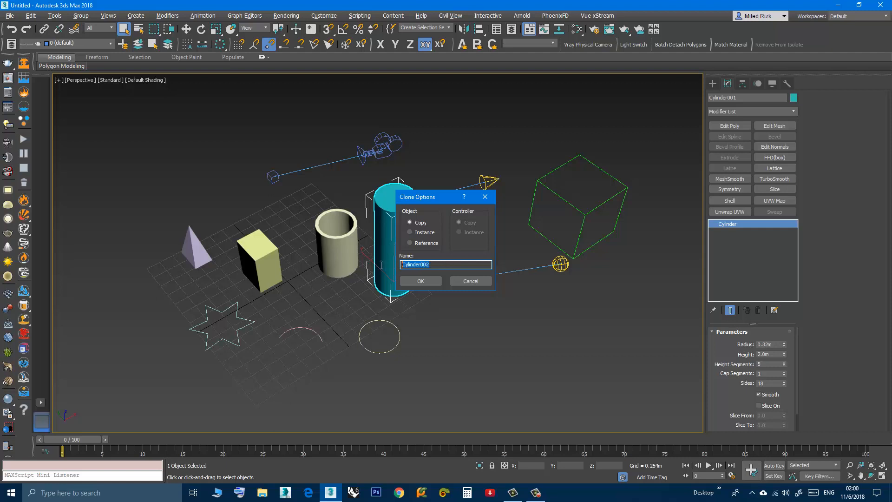
pyautogui.click(448, 264)
pyautogui.click(426, 281)
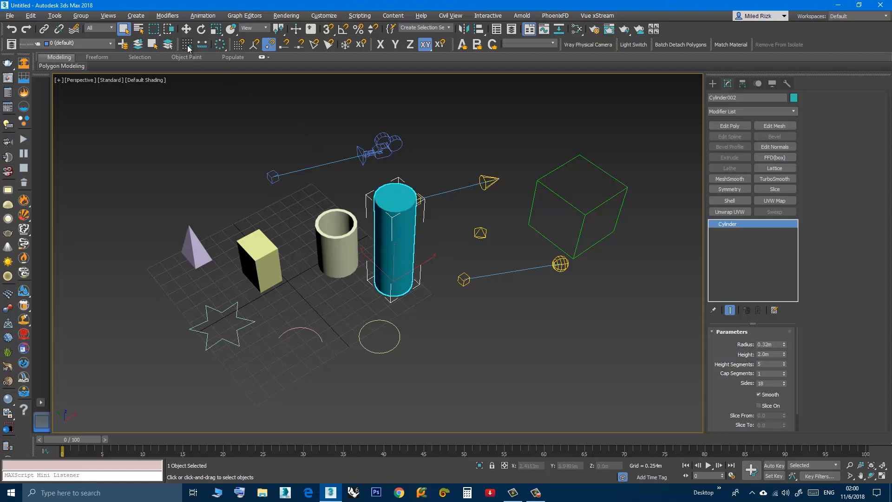
# Step: Open the Move Transform Type-In for the copied cylinder and place the dialog clear of the solids
pyautogui.rightClick(186, 31)
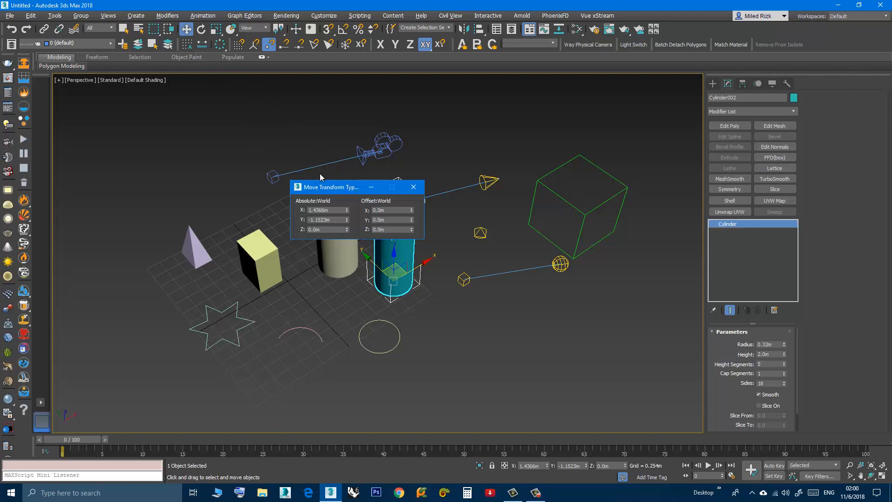
pyautogui.moveTo(353, 191); pyautogui.dragTo(217, 139)
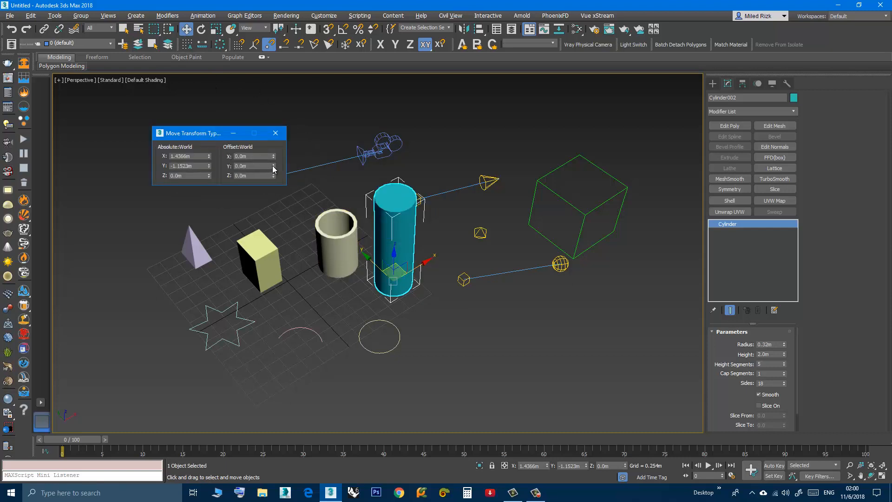
# Step: Try shifting the copied cylinder freely along world Y to about -3.79 m, and undo the move
pyautogui.moveTo(273, 169); pyautogui.dragTo(308, 325)
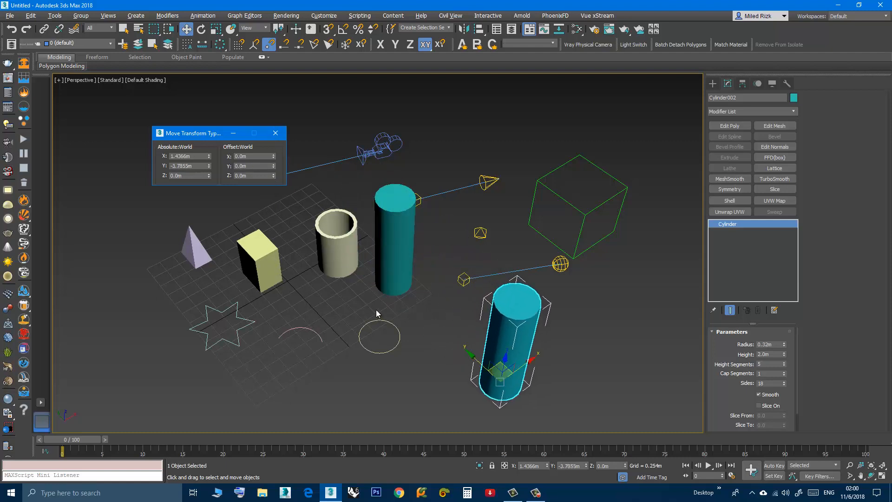
pyautogui.moveTo(375, 308); pyautogui.dragTo(375, 302, button='middle')
pyautogui.hotkey('ctrl', 'z')
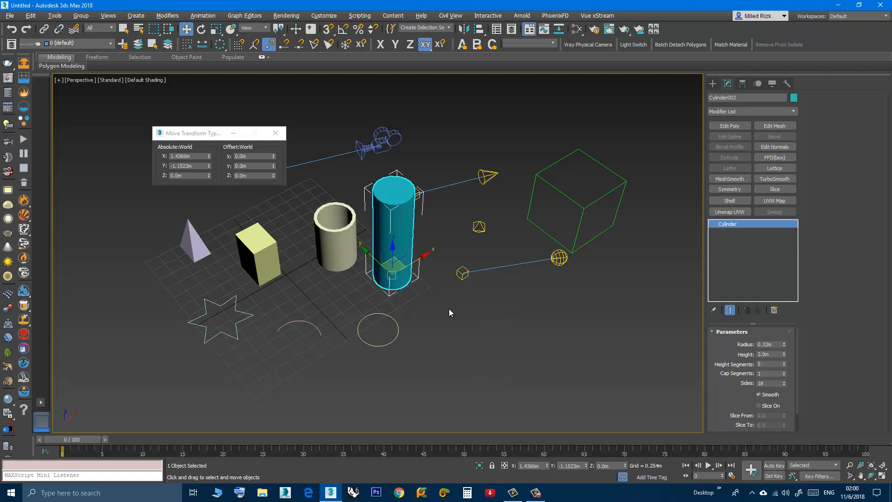
# Step: Offset the copied cylinder by -1 m along world Y and close the Move Transform Type-In
pyautogui.moveTo(256, 166); pyautogui.dragTo(204, 164)
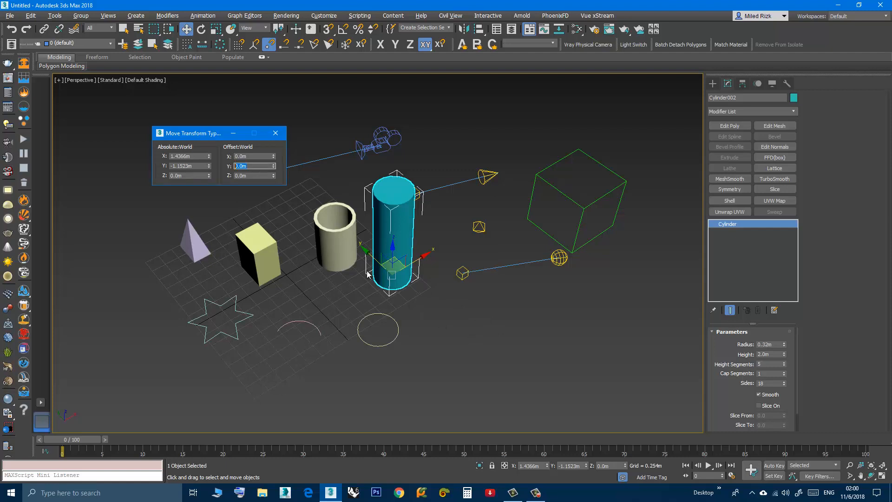
pyautogui.click(261, 167)
pyautogui.press('Return')
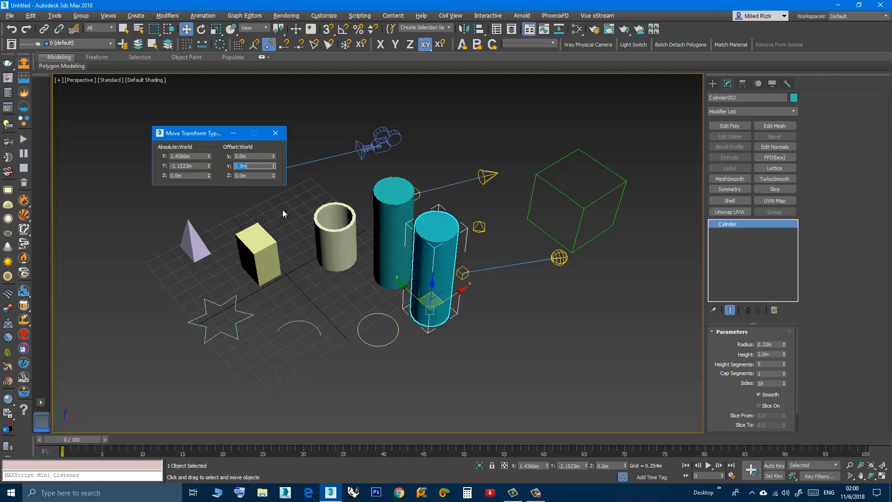
pyautogui.moveTo(394, 303)
pyautogui.keyDown('alt'); pyautogui.mouseDown(button='middle')
pyautogui.moveTo(424, 295)
pyautogui.moveTo(407, 306)
pyautogui.mouseUp(button='middle'); pyautogui.keyUp('alt')
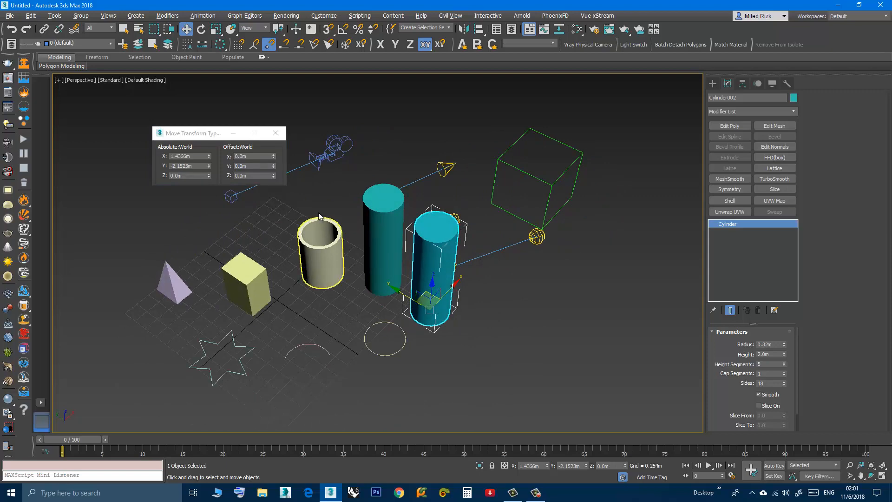
pyautogui.click(275, 133)
pyautogui.moveTo(369, 319)
pyautogui.mouseDown(button='middle')
pyautogui.moveTo(340, 299)
pyautogui.moveTo(372, 306)
pyautogui.mouseUp(button='middle')
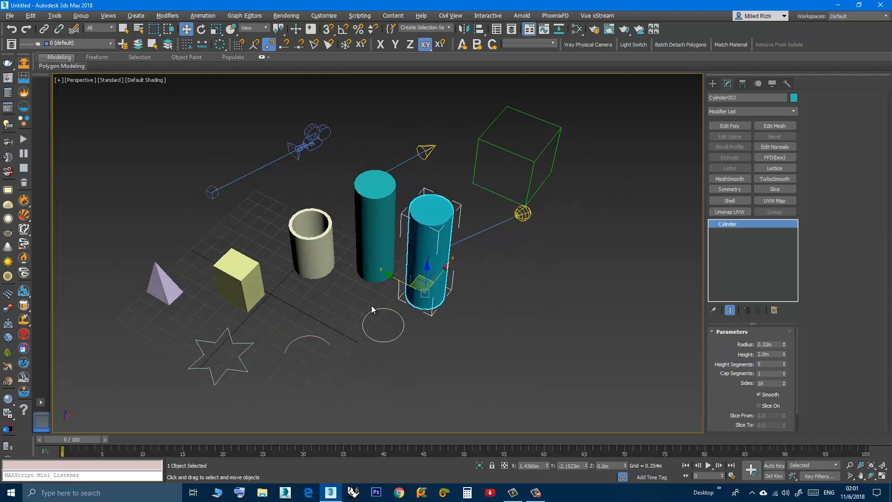
# Step: Clone the copied cylinder as an Instance and move the instance along Y to about -3.58 m
pyautogui.rightClick(427, 259)
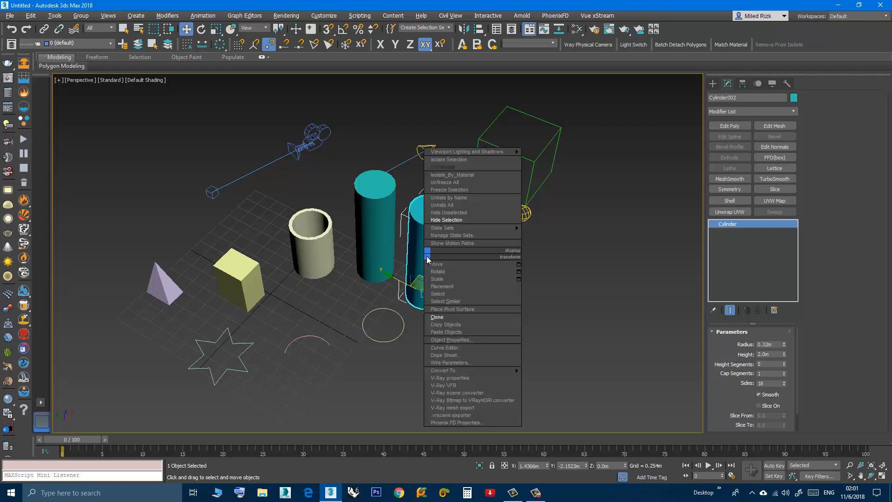
pyautogui.click(439, 318)
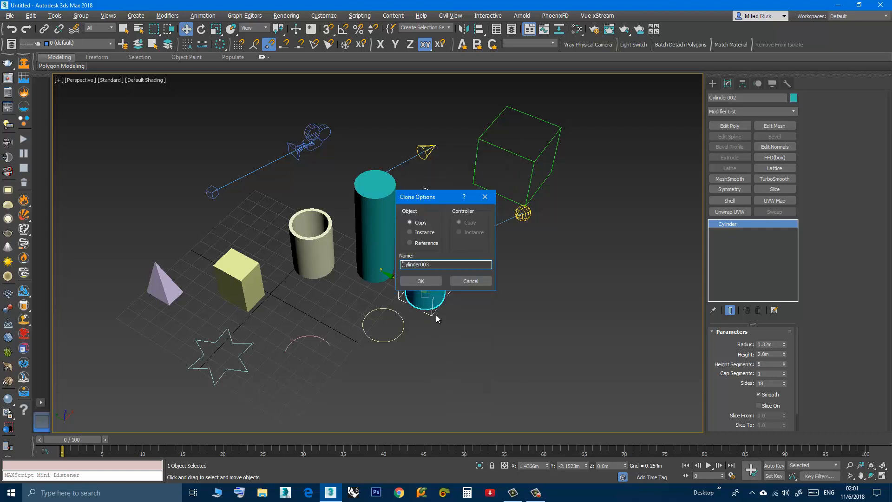
pyautogui.click(409, 234)
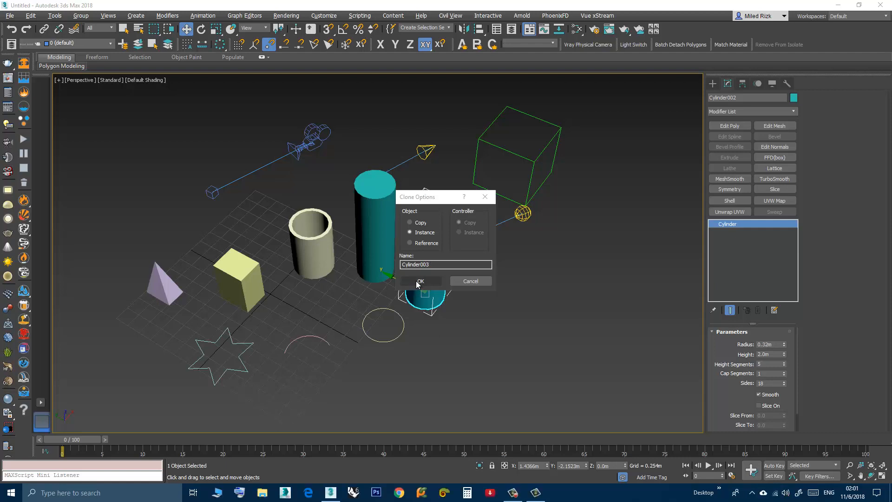
pyautogui.click(420, 281)
pyautogui.moveTo(396, 279); pyautogui.dragTo(476, 311)
pyautogui.moveTo(440, 333)
pyautogui.mouseDown(button='middle')
pyautogui.moveTo(438, 341)
pyautogui.moveTo(449, 335)
pyautogui.moveTo(449, 321)
pyautogui.mouseUp(button='middle')
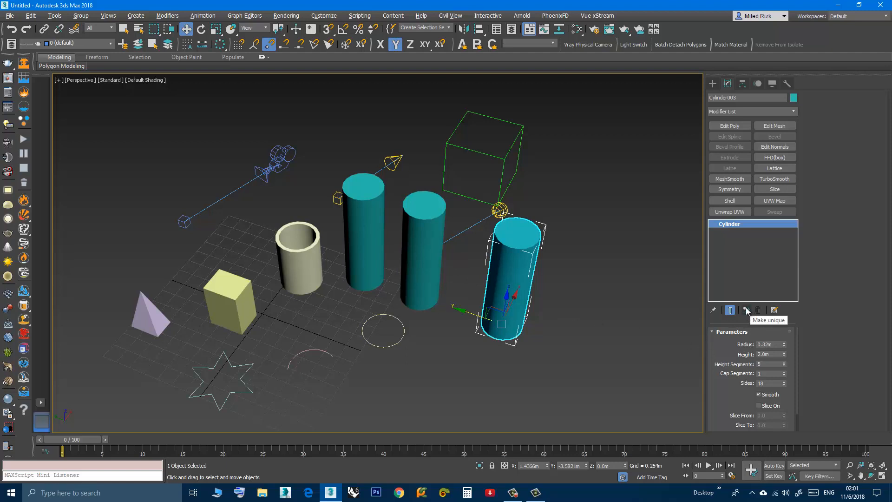
# Step: Compare the modifier stack and Make Unique availability of the circle and the two instanced cylinders
pyautogui.click(376, 347)
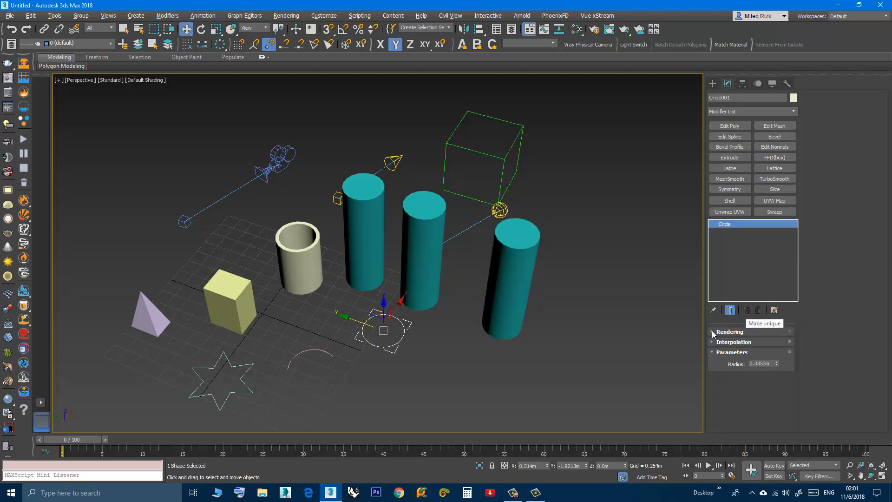
pyautogui.click(510, 307)
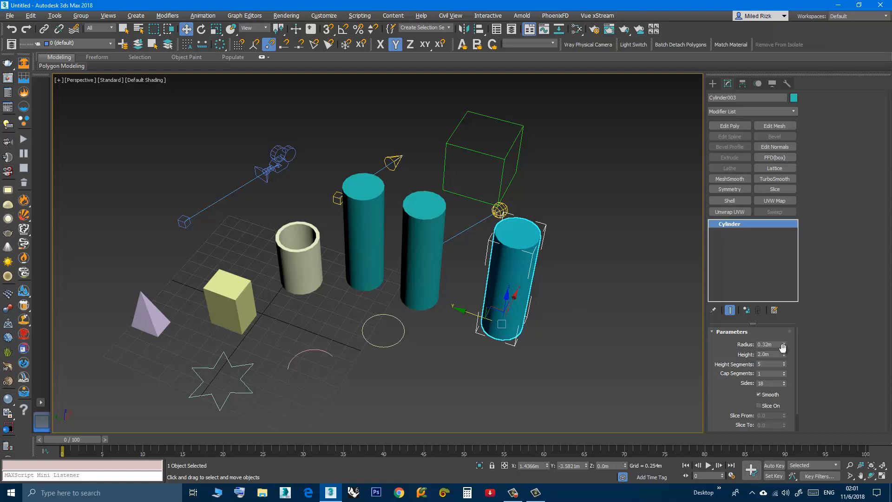
pyautogui.click(425, 244)
# Step: Reduce the end instance's radius to about 0.198 m and the linked middle cylinder's height to 1.88 m
pyautogui.click(531, 273)
pyautogui.moveTo(784, 344)
pyautogui.mouseDown()
pyautogui.moveTo(785, 356)
pyautogui.moveTo(788, 339)
pyautogui.moveTo(787, 361)
pyautogui.mouseUp()
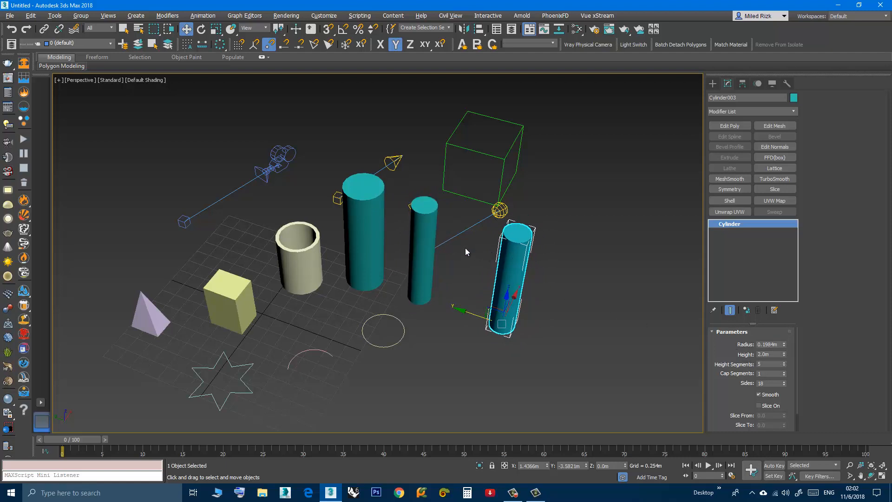
pyautogui.click(423, 227)
pyautogui.moveTo(784, 354)
pyautogui.mouseDown()
pyautogui.moveTo(783, 366)
pyautogui.moveTo(774, 327)
pyautogui.moveTo(774, 355)
pyautogui.mouseUp()
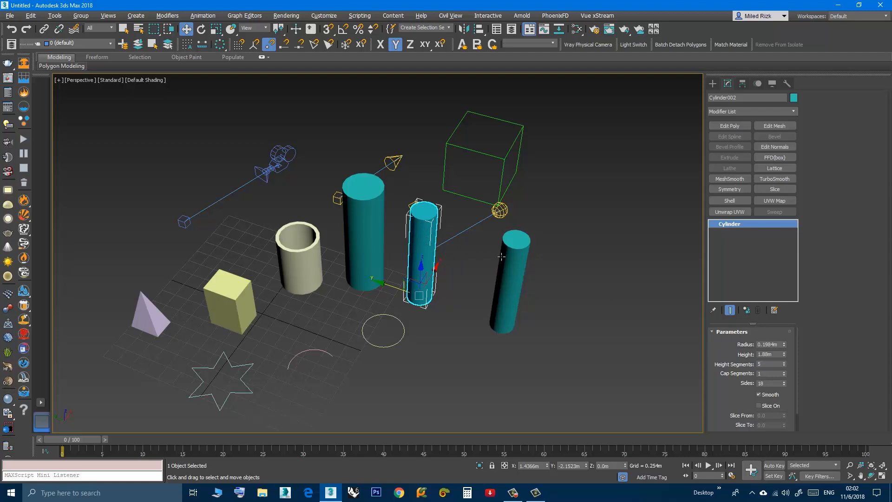
# Step: Make the end cylinder unique and resize it to a radius of about 0.222 m and a height of about 1.673 m
pyautogui.click(519, 260)
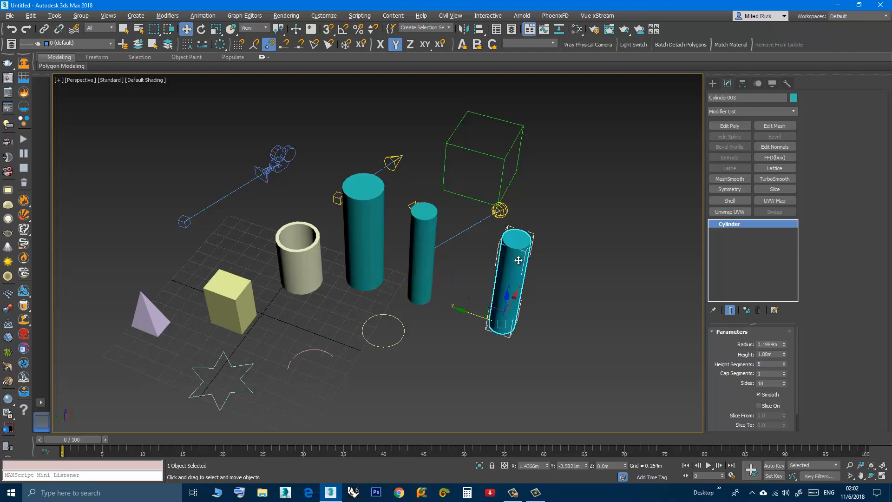
pyautogui.click(750, 311)
pyautogui.click(638, 317)
pyautogui.click(514, 278)
pyautogui.moveTo(784, 345); pyautogui.dragTo(773, 365)
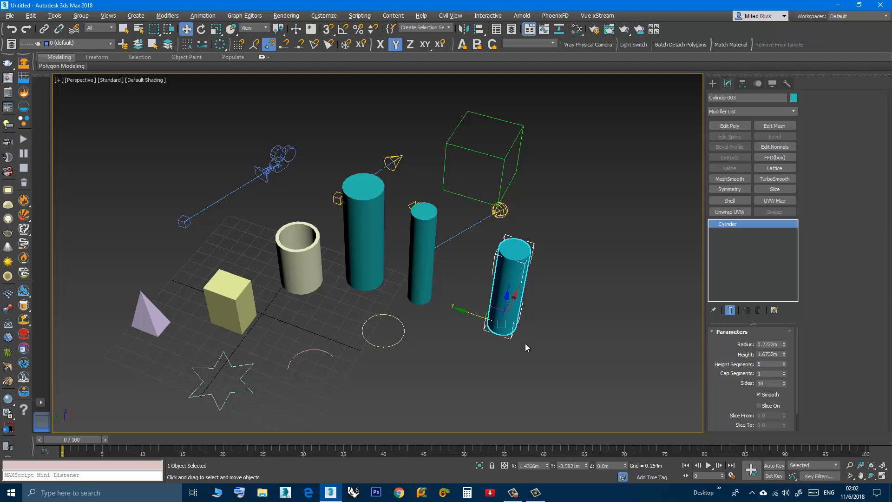
# Step: Delete the unique end cylinder and place a new Instance clone of the thin middle cylinder at about -4.07 m along Y
pyautogui.moveTo(526, 344)
pyautogui.keyDown('alt'); pyautogui.mouseDown(button='middle')
pyautogui.moveTo(492, 342)
pyautogui.moveTo(512, 342)
pyautogui.mouseUp(button='middle'); pyautogui.keyUp('alt')
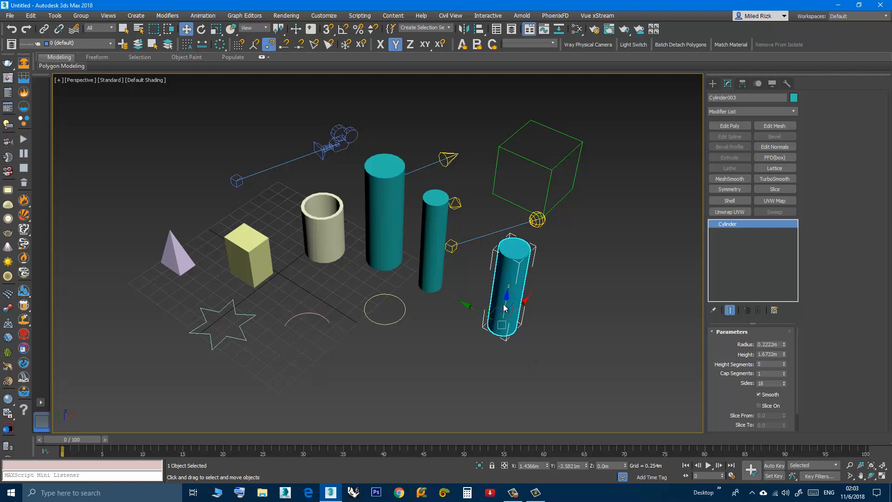
pyautogui.press('Delete')
pyautogui.click(430, 264)
pyautogui.rightClick(429, 263)
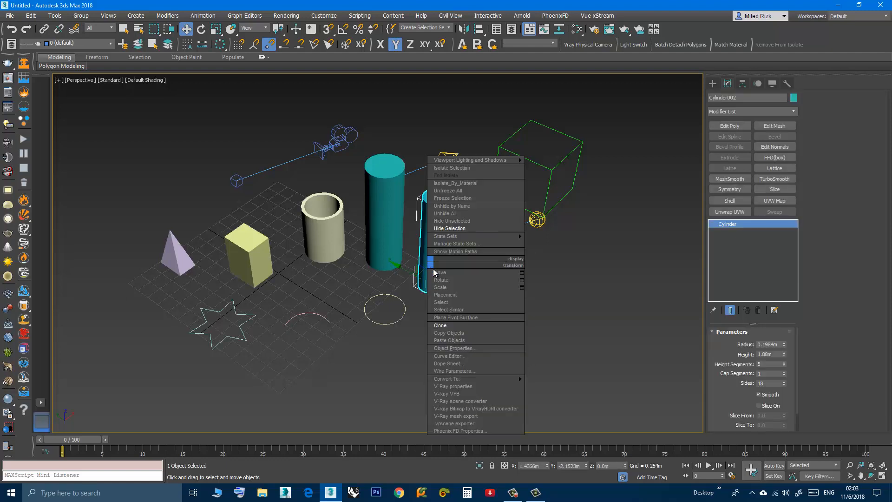
pyautogui.click(441, 325)
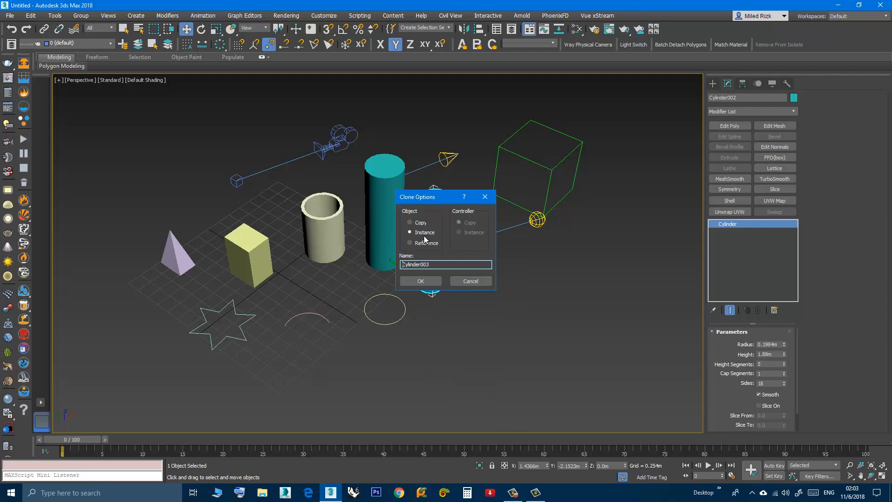
pyautogui.click(420, 281)
pyautogui.moveTo(407, 261); pyautogui.dragTo(521, 314)
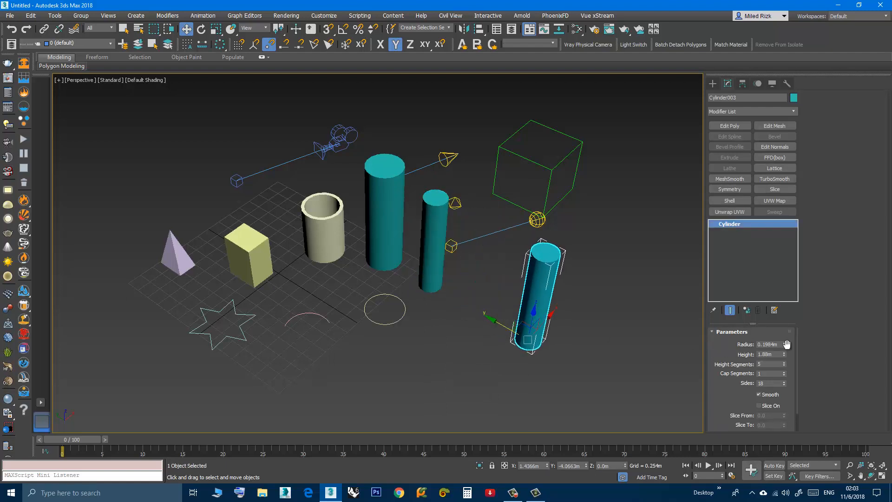
# Step: Increase the new instance's radius to about 0.228 m
pyautogui.moveTo(786, 345)
pyautogui.mouseDown()
pyautogui.moveTo(782, 302)
pyautogui.moveTo(773, 336)
pyautogui.mouseUp()
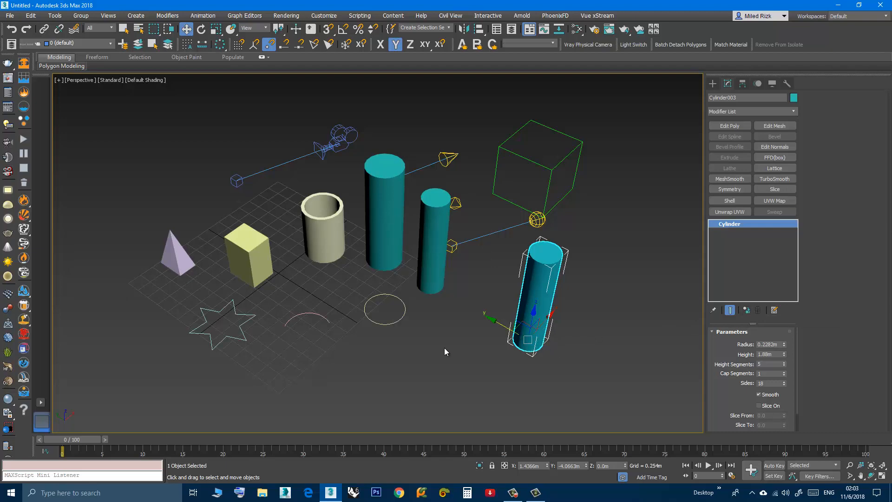
# Step: Try moving, rotating and scaling the end cylinder instance with the transform gizmos, cancelling each transform
pyautogui.moveTo(402, 351); pyautogui.dragTo(360, 357, button='middle')
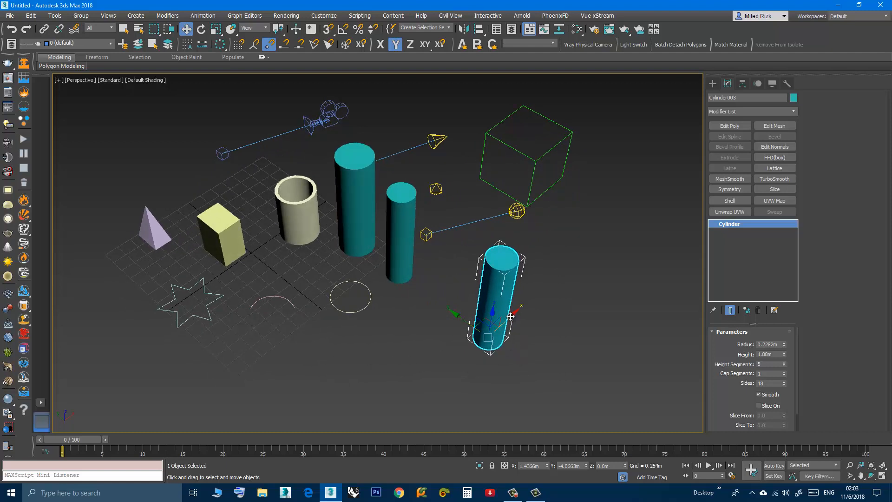
pyautogui.moveTo(511, 317)
pyautogui.mouseDown()
pyautogui.moveTo(404, 363)
pyautogui.moveTo(522, 309)
pyautogui.moveTo(522, 317)
pyautogui.mouseUp()
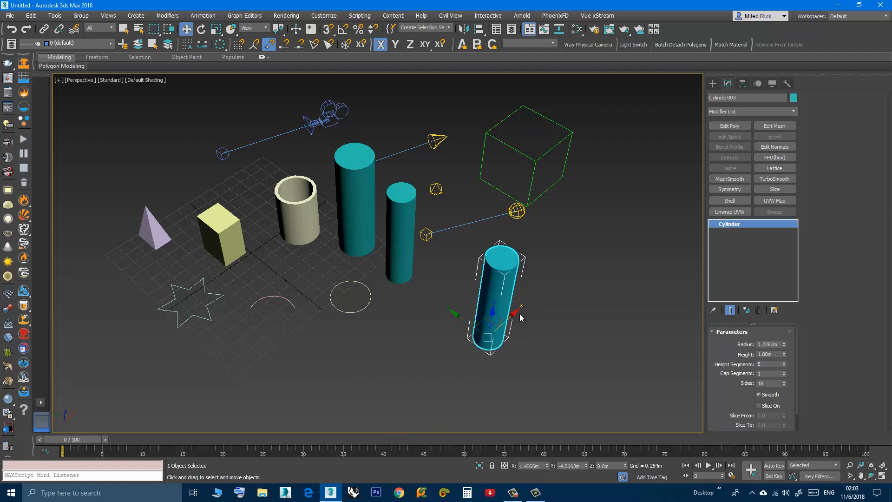
pyautogui.press('e')
pyautogui.moveTo(488, 371); pyautogui.dragTo(485, 310)
pyautogui.press('r')
pyautogui.rightClick(486, 310)
pyautogui.moveTo(525, 366); pyautogui.dragTo(582, 387)
pyautogui.rightClick(583, 387)
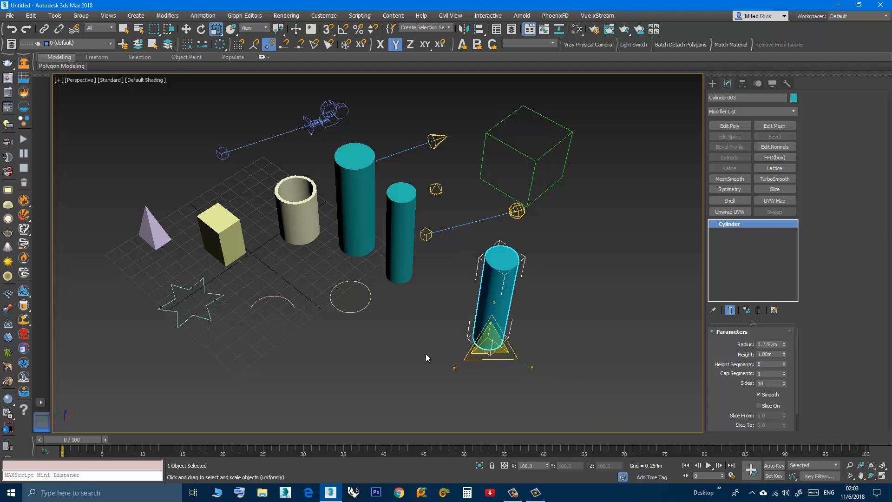
# Step: Try out a different radius on the end cylinder instance and cancel the change
pyautogui.keyDown('alt'); pyautogui.moveTo(426, 353); pyautogui.dragTo(386, 329, button='middle'); pyautogui.keyUp('alt')
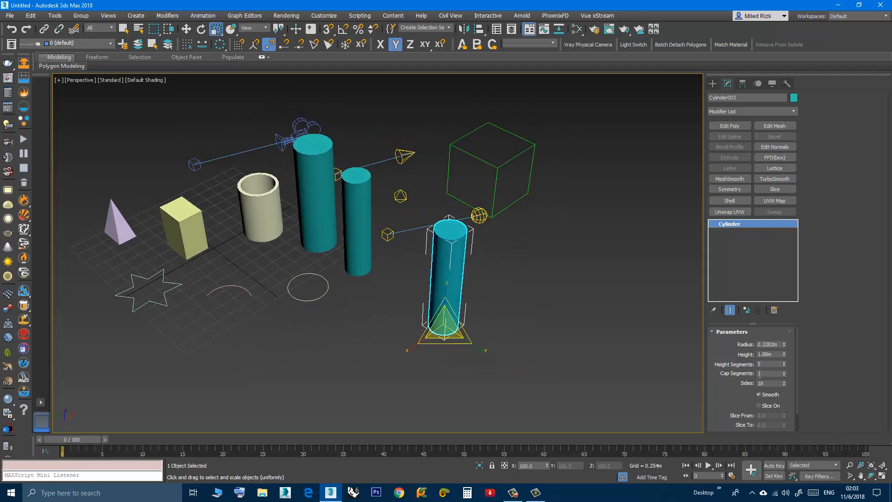
pyautogui.moveTo(784, 345); pyautogui.dragTo(768, 328)
pyautogui.rightClick(769, 328)
pyautogui.moveTo(495, 331)
pyautogui.mouseDown(button='middle')
pyautogui.moveTo(516, 364)
pyautogui.moveTo(480, 331)
pyautogui.moveTo(489, 340)
pyautogui.mouseUp(button='middle')
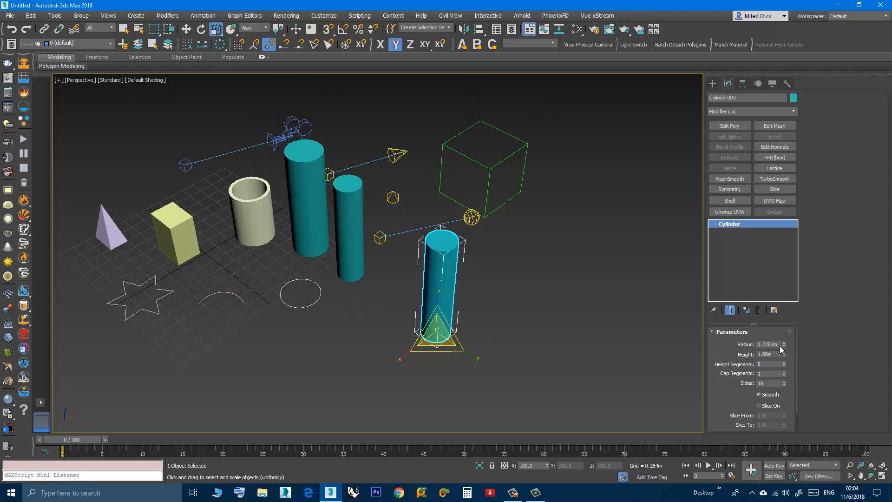
pyautogui.keyDown('alt'); pyautogui.moveTo(474, 303); pyautogui.dragTo(497, 325, button='middle'); pyautogui.keyUp('alt')
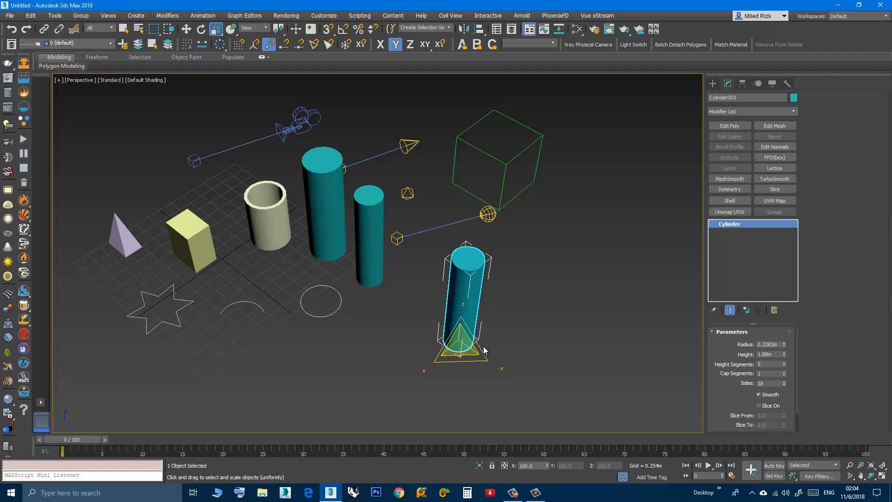
pyautogui.moveTo(486, 334); pyautogui.dragTo(479, 327, button='middle')
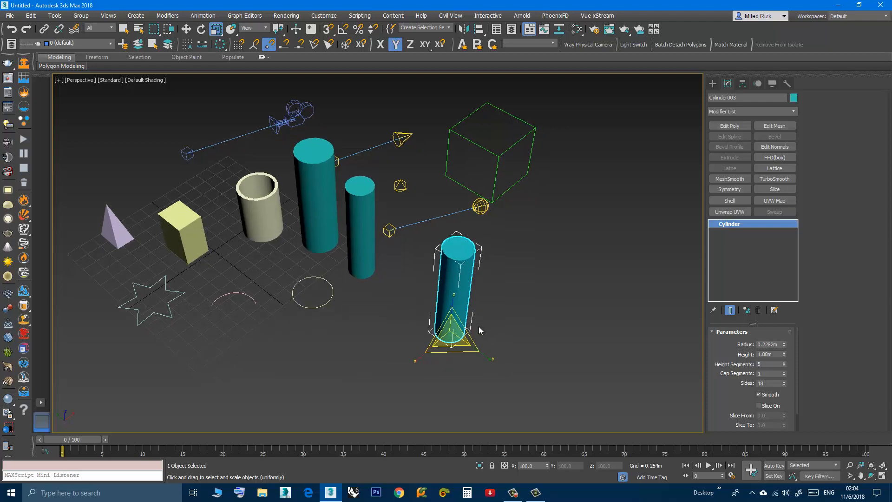
# Step: Delete the end instance and clone the thin middle cylinder as a single Copy at about -4.48 m along Y
pyautogui.press('Delete')
pyautogui.moveTo(418, 327); pyautogui.dragTo(449, 347, button='middle')
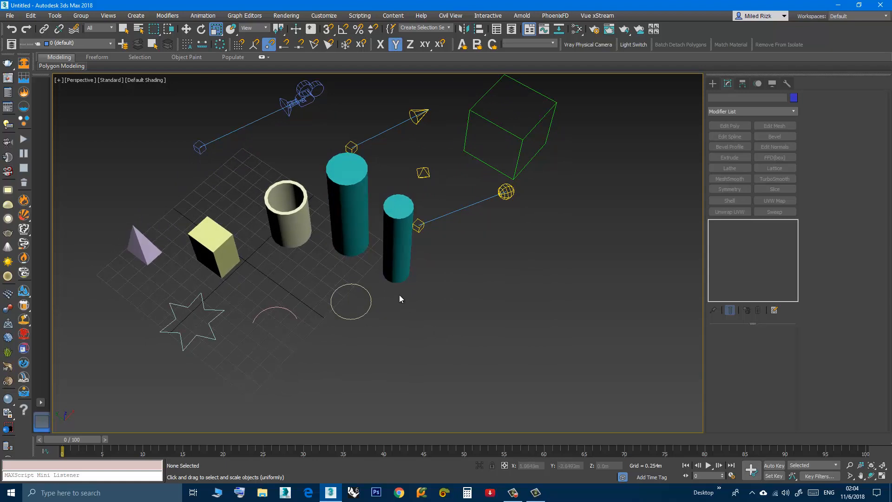
pyautogui.press('q')
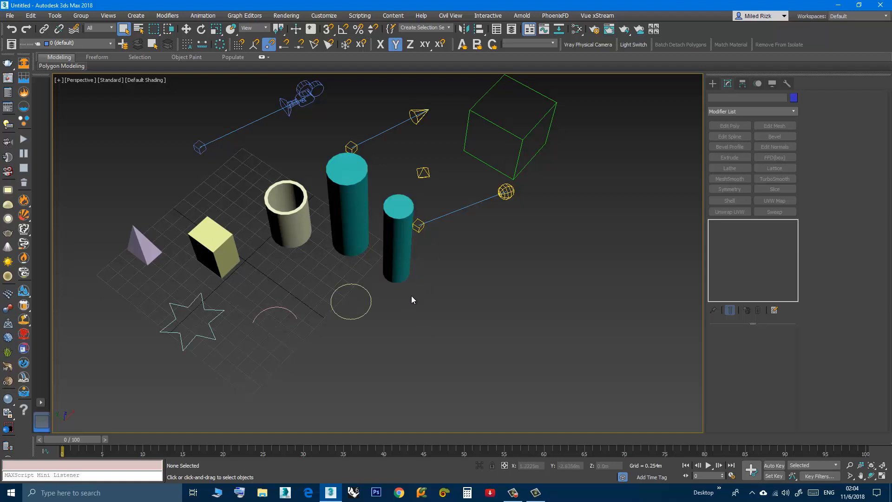
pyautogui.keyDown('alt'); pyautogui.moveTo(412, 296); pyautogui.dragTo(413, 268, button='middle'); pyautogui.keyUp('alt')
pyautogui.click(413, 274)
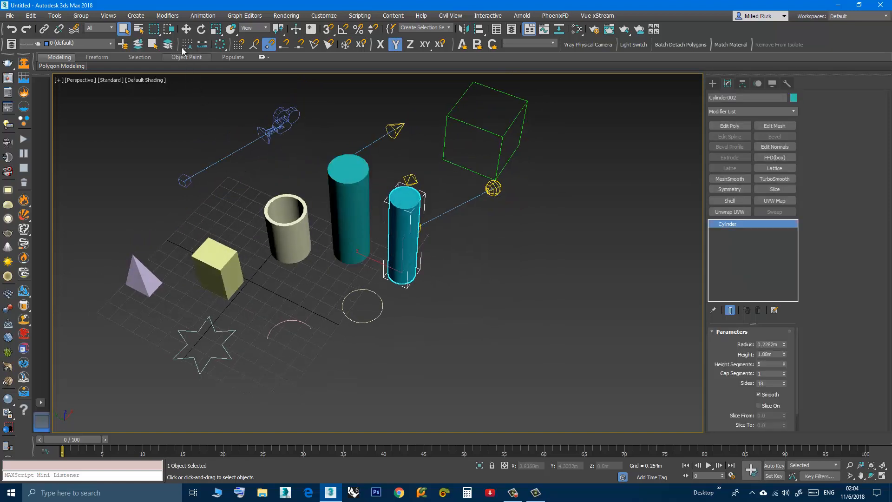
pyautogui.press('w')
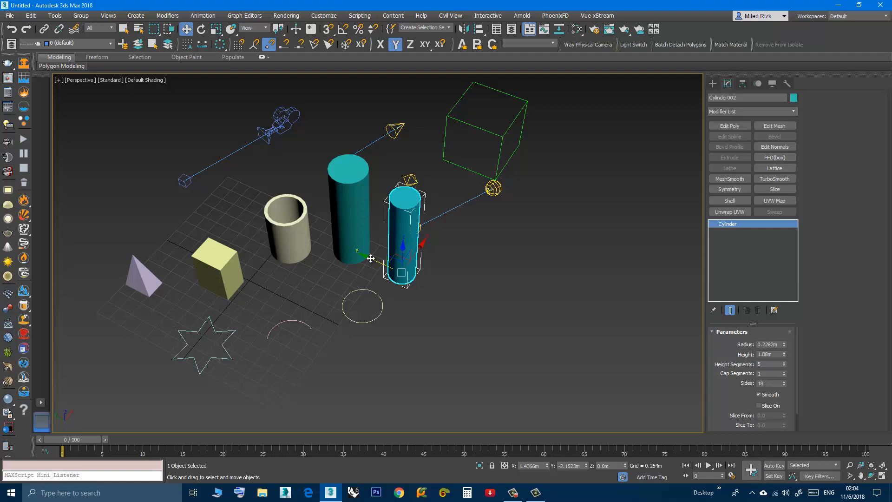
pyautogui.keyDown('shift'); pyautogui.moveTo(370, 259); pyautogui.dragTo(507, 297); pyautogui.keyUp('shift')
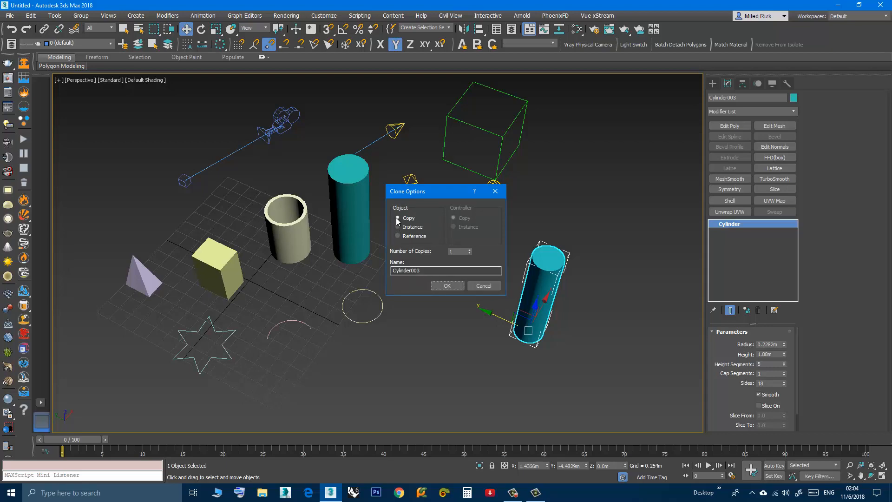
pyautogui.click(440, 288)
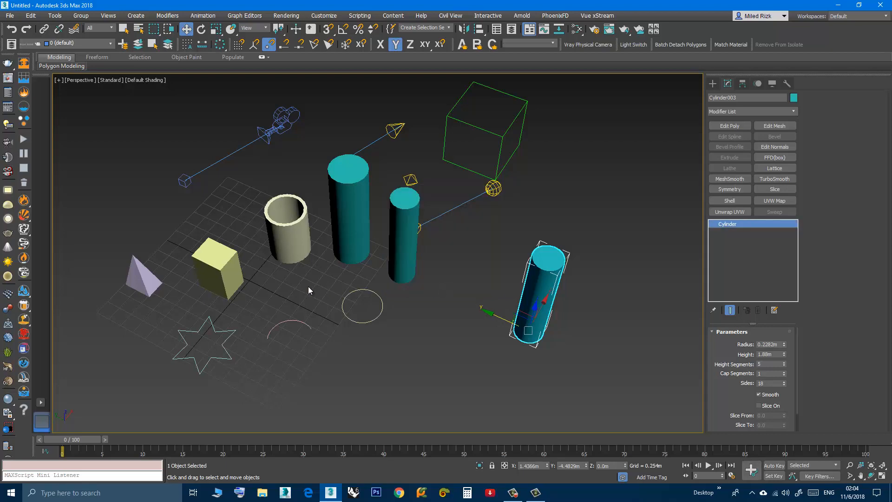
# Step: Clone the yellow box as a Copy by rotating it about -48 degrees around the Z axis
pyautogui.moveTo(308, 286); pyautogui.dragTo(437, 290, button='middle')
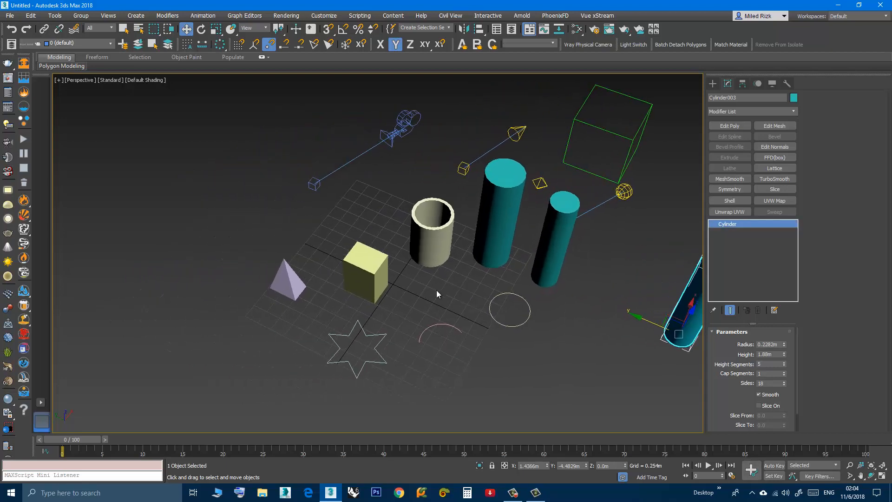
pyautogui.click(371, 278)
pyautogui.scroll(3, 362, 303)
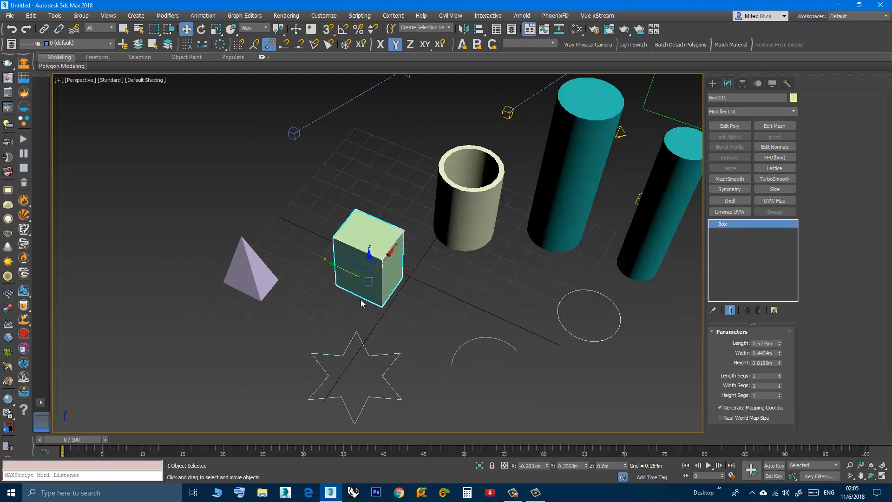
pyautogui.click(201, 30)
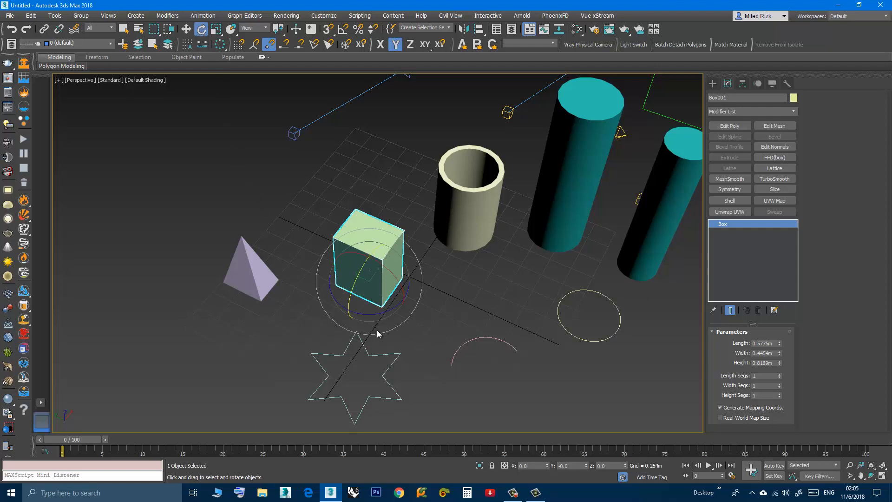
pyautogui.moveTo(369, 329)
pyautogui.mouseDown(button='middle')
pyautogui.moveTo(365, 340)
pyautogui.moveTo(355, 319)
pyautogui.moveTo(360, 324)
pyautogui.mouseUp(button='middle')
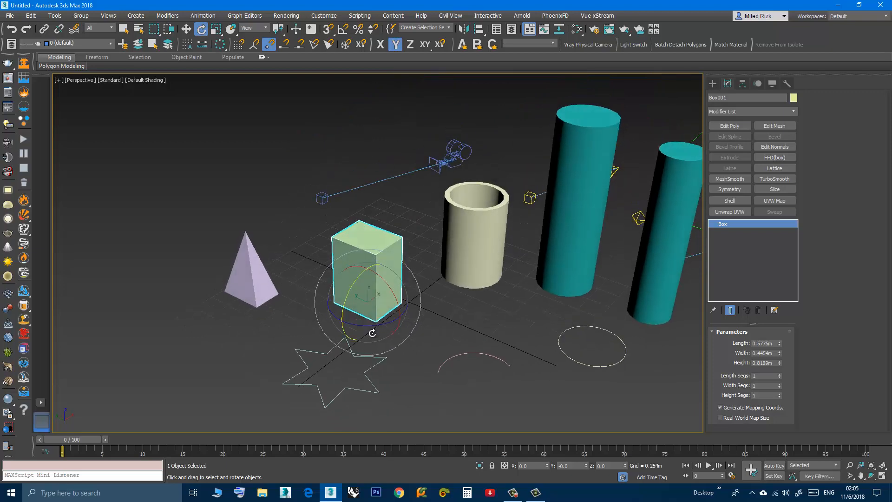
pyautogui.keyDown('shift'); pyautogui.moveTo(367, 326); pyautogui.dragTo(325, 324); pyautogui.keyUp('shift')
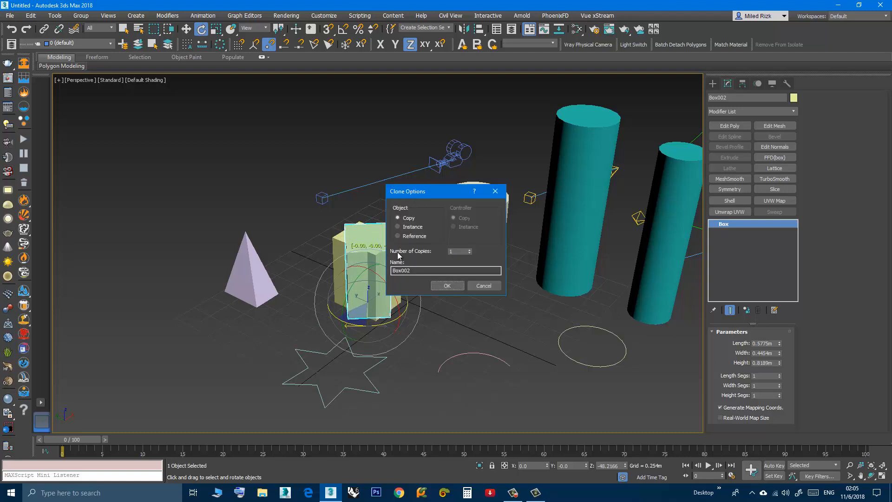
pyautogui.click(444, 286)
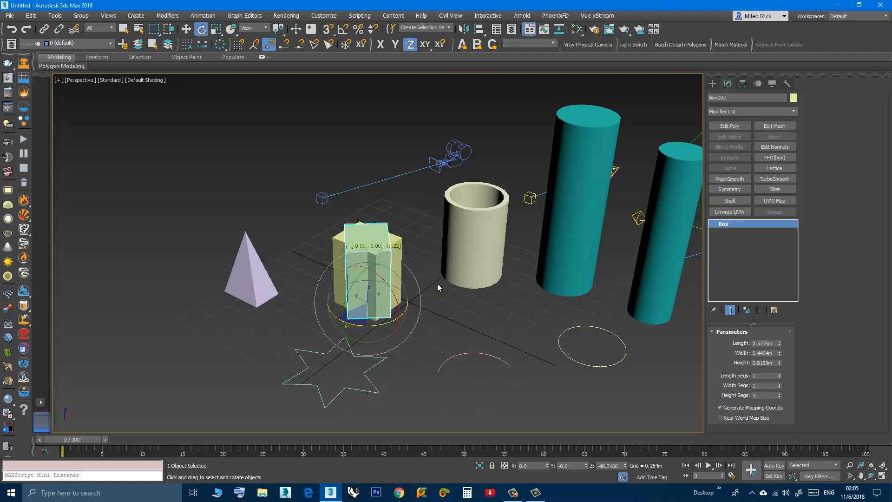
# Step: Clone the tube as a Copy by scaling it uniformly to about 141.6 percent
pyautogui.moveTo(411, 304)
pyautogui.mouseDown(button='middle')
pyautogui.moveTo(356, 286)
pyautogui.moveTo(362, 295)
pyautogui.mouseUp(button='middle')
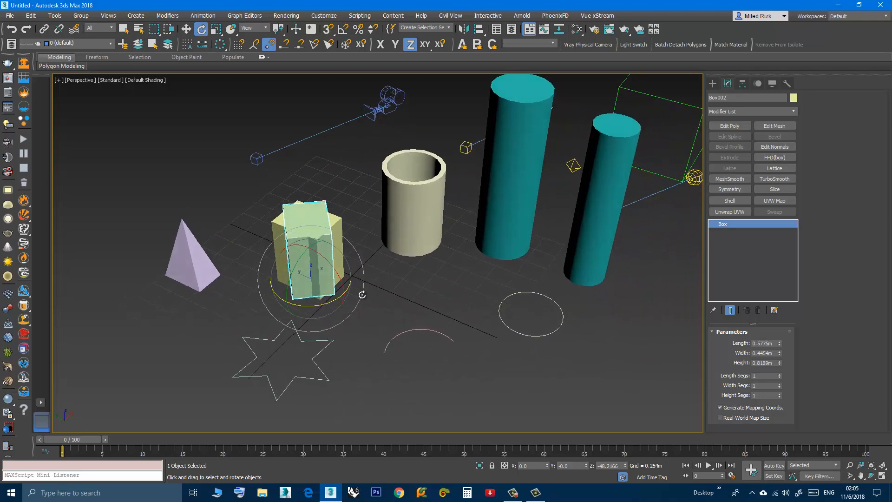
pyautogui.click(418, 212)
pyautogui.moveTo(409, 232); pyautogui.dragTo(394, 280, button='middle')
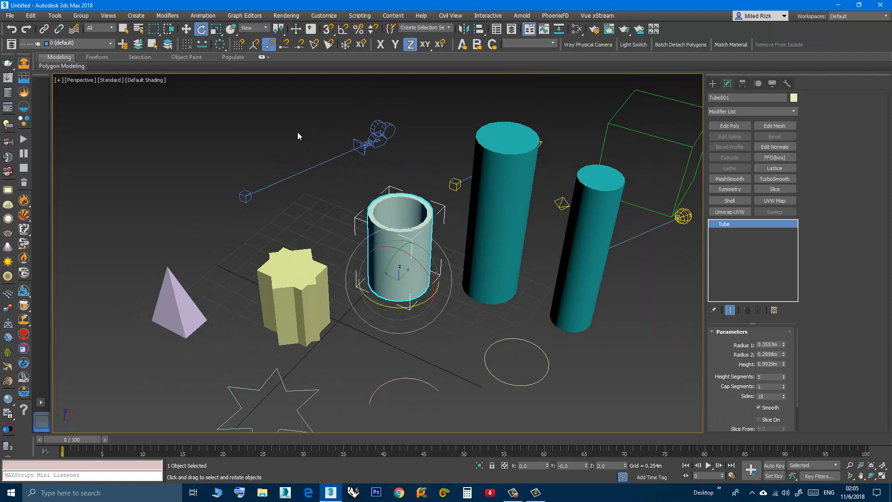
pyautogui.click(216, 33)
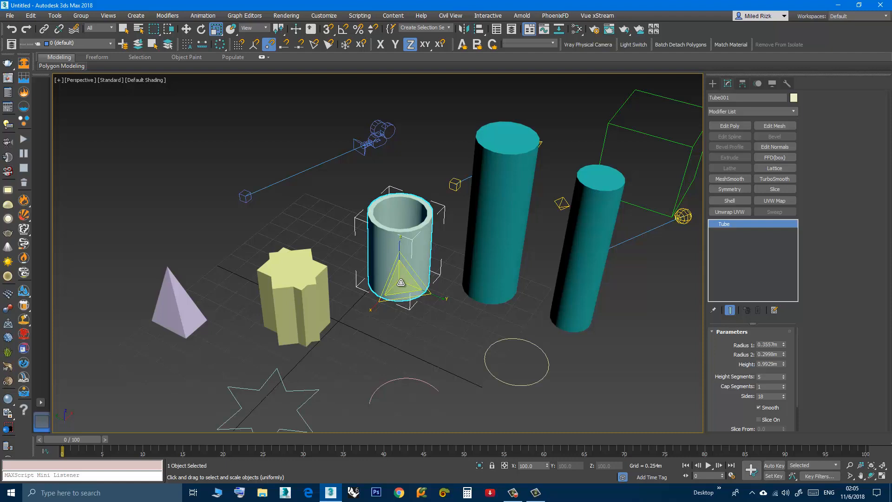
pyautogui.keyDown('shift'); pyautogui.moveTo(401, 282); pyautogui.dragTo(401, 262); pyautogui.keyUp('shift')
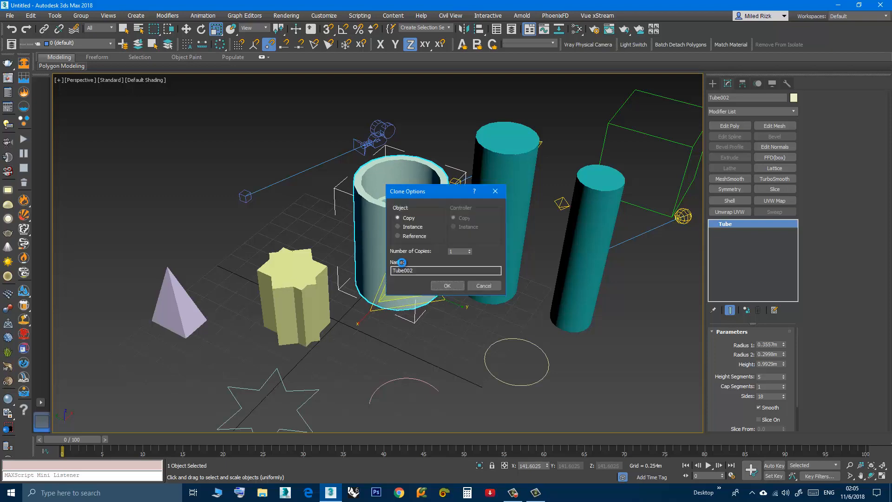
pyautogui.click(447, 286)
# Step: Move the enlarged tube copy along Y to about 1.0 m, away from the original tube
pyautogui.moveTo(404, 295)
pyautogui.keyDown('alt'); pyautogui.mouseDown(button='middle')
pyautogui.moveTo(413, 343)
pyautogui.moveTo(417, 319)
pyautogui.mouseUp(button='middle'); pyautogui.keyUp('alt')
pyautogui.press('w')
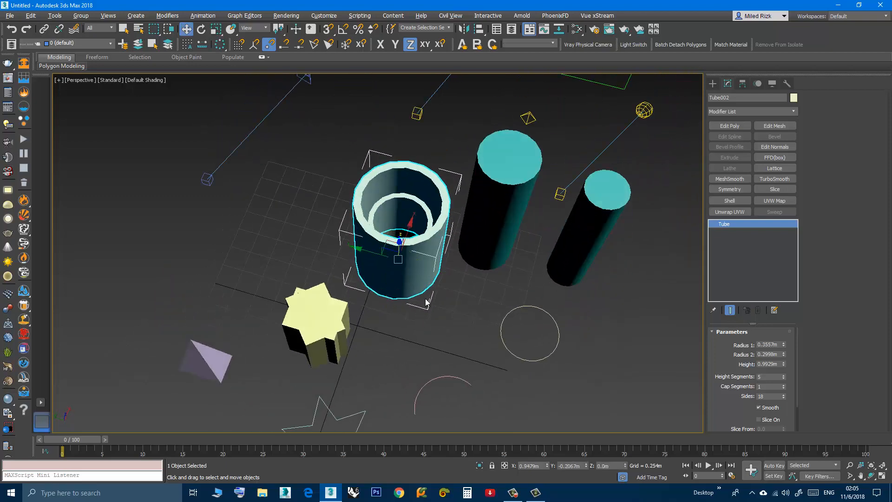
pyautogui.moveTo(368, 253); pyautogui.dragTo(272, 233)
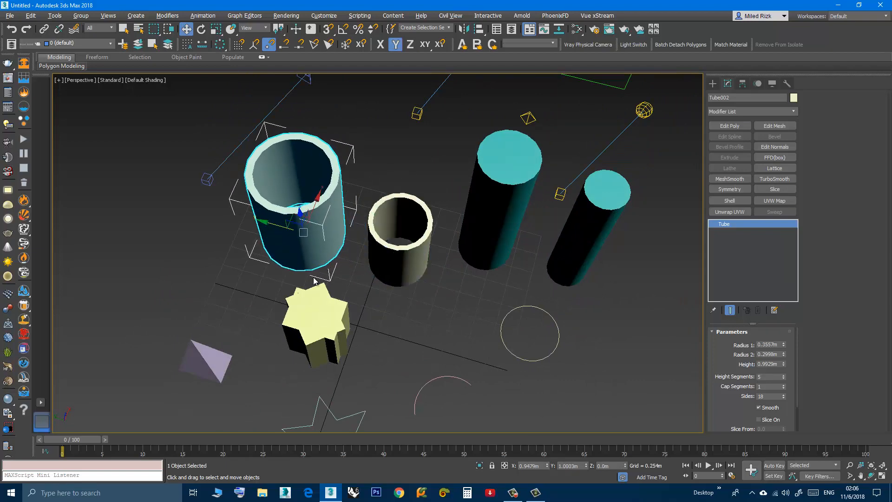
# Step: Select all objects in the scene with a selection window and delete them
pyautogui.scroll(-5, 349, 298)
pyautogui.scroll(2, 333, 302)
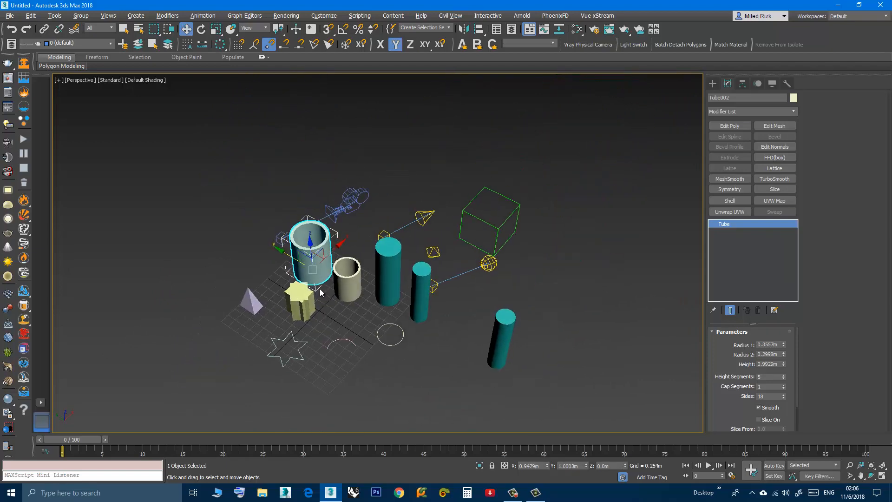
pyautogui.keyDown('alt'); pyautogui.moveTo(332, 250); pyautogui.dragTo(334, 244, button='middle'); pyautogui.keyUp('alt')
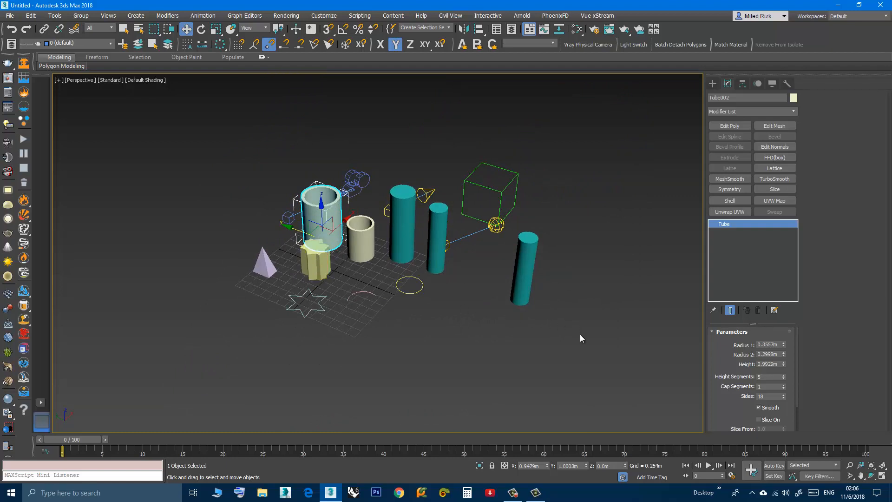
pyautogui.moveTo(581, 344); pyautogui.dragTo(580, 326)
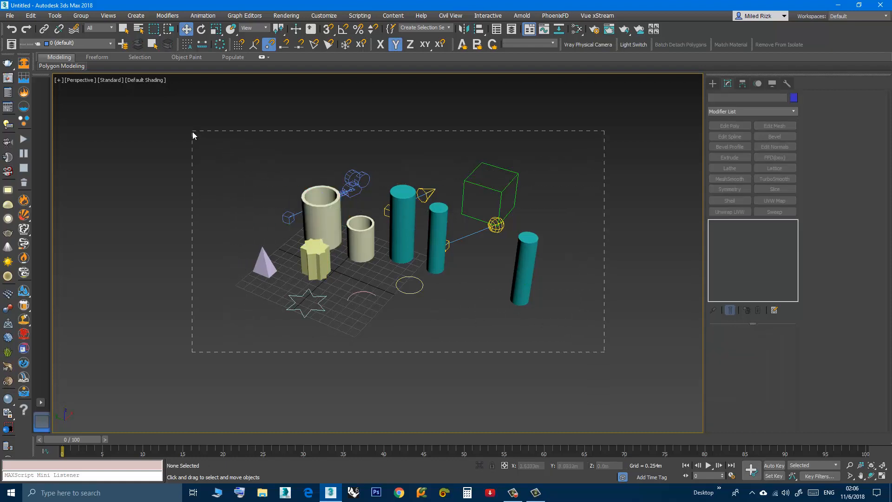
pyautogui.moveTo(193, 136); pyautogui.dragTo(193, 135)
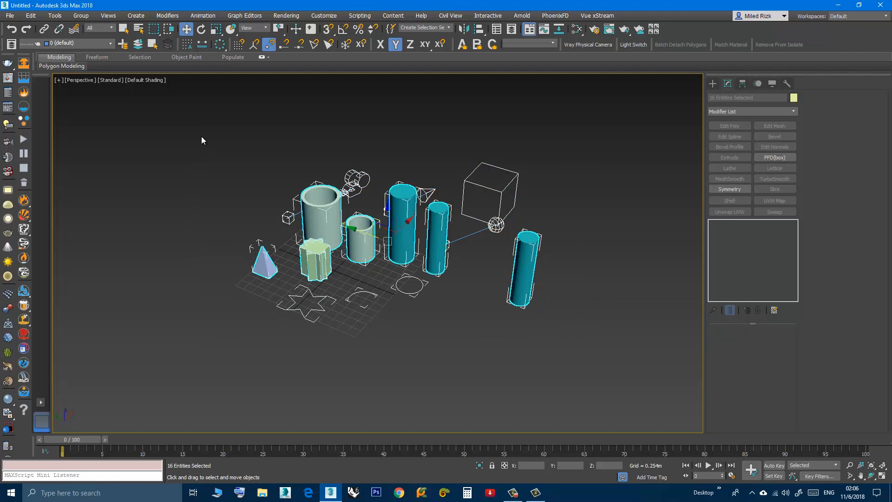
pyautogui.press('Delete')
# Step: Create a Box about 0.564 m long, 0.542 m wide and 0.936 m high near the grid's far corner
pyautogui.scroll(2, 379, 274)
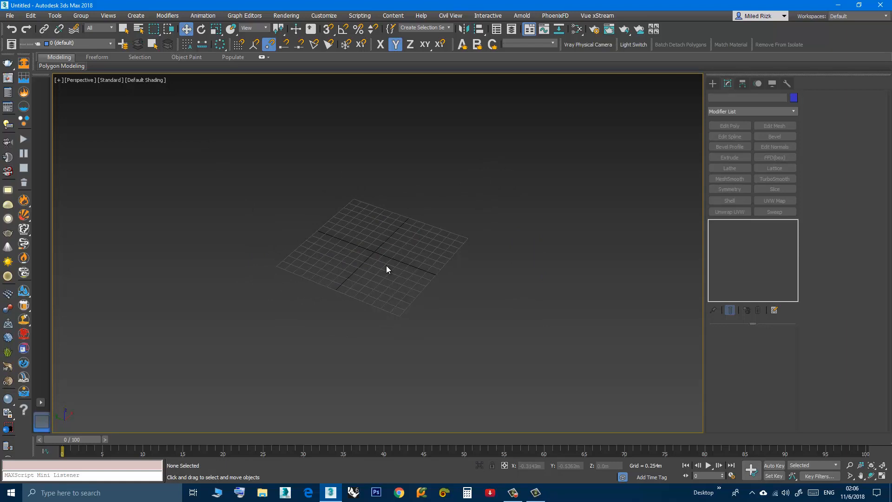
pyautogui.scroll(4, 387, 266)
pyautogui.scroll(-2, 367, 281)
pyautogui.moveTo(367, 284)
pyautogui.keyDown('alt'); pyautogui.mouseDown(button='middle')
pyautogui.moveTo(377, 298)
pyautogui.moveTo(375, 291)
pyautogui.mouseUp(button='middle'); pyautogui.keyUp('alt')
pyautogui.click(713, 84)
pyautogui.click(712, 96)
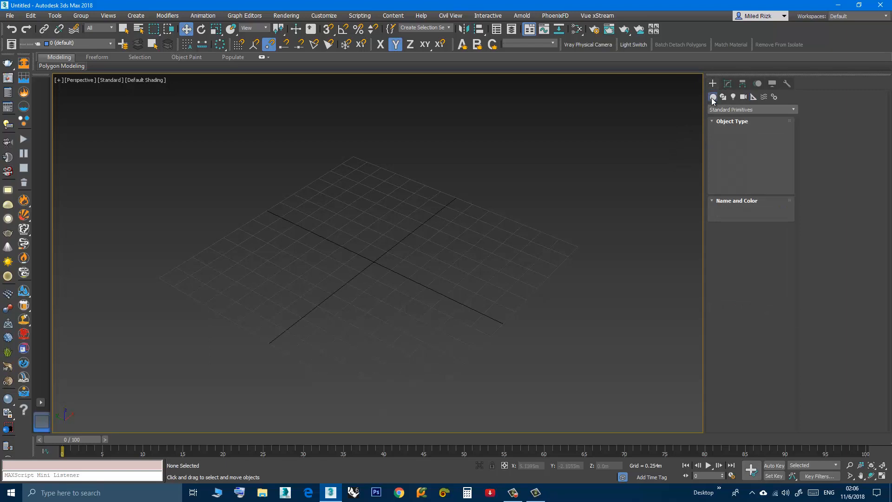
pyautogui.click(728, 140)
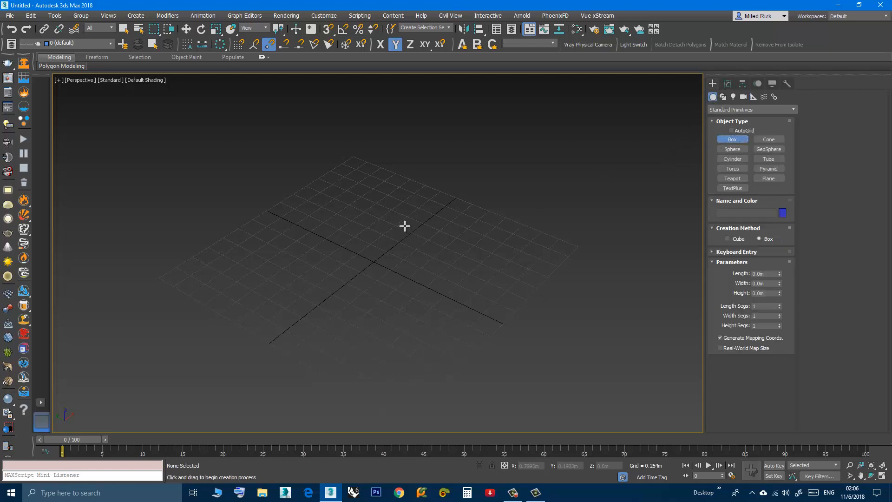
pyautogui.moveTo(474, 245); pyautogui.dragTo(492, 284)
pyautogui.click(494, 216)
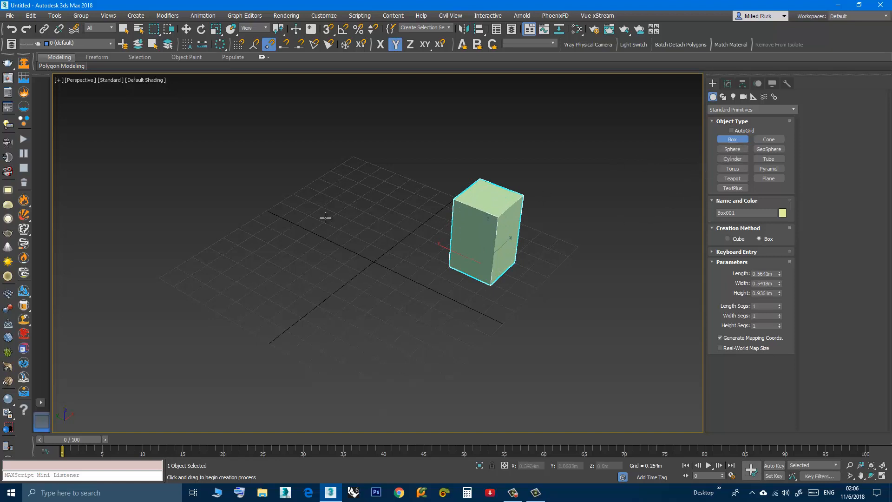
# Step: Create a second, similarly tall box at about X 0.08 m, Y 0.86 m and switch to the Move tool
pyautogui.moveTo(324, 215); pyautogui.dragTo(326, 250)
pyautogui.click(326, 174)
pyautogui.press('w')
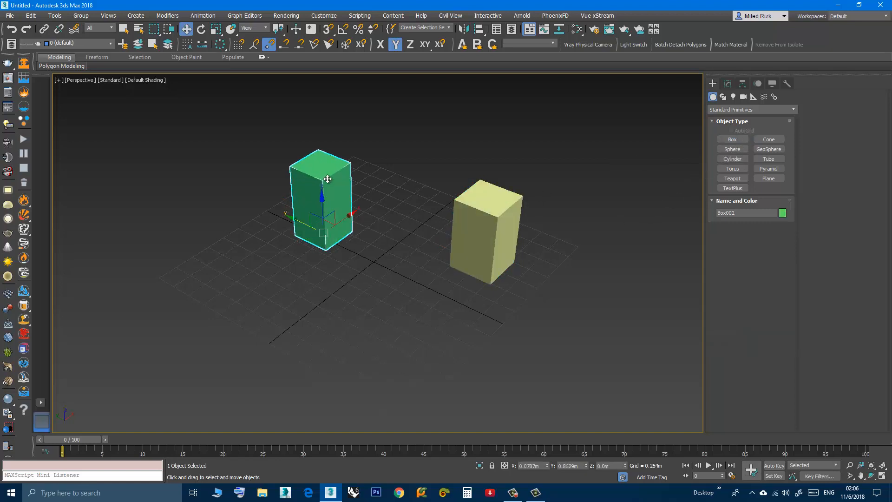
pyautogui.moveTo(370, 238); pyautogui.dragTo(381, 256, button='middle')
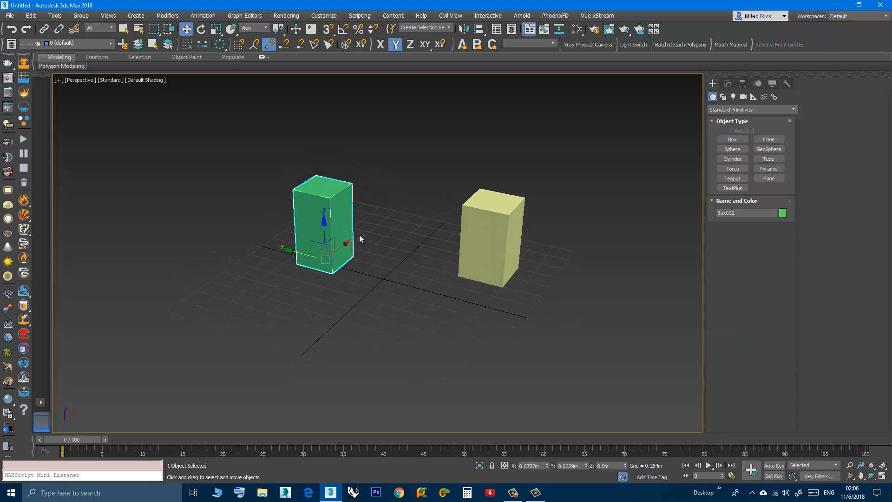
# Step: Clear the selection and examine the green box's bottom corner, then both boxes together at different distances
pyautogui.scroll(3, 358, 235)
pyautogui.scroll(5, 323, 298)
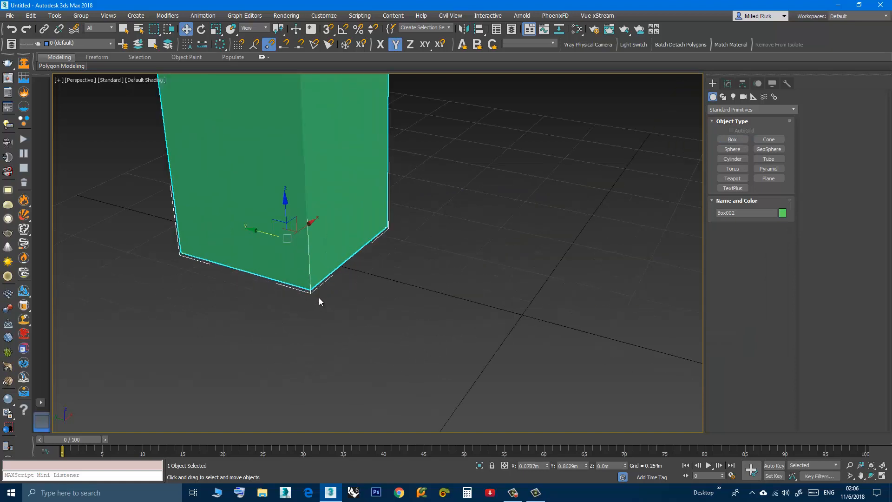
pyautogui.click(322, 303)
pyautogui.scroll(-5, 322, 304)
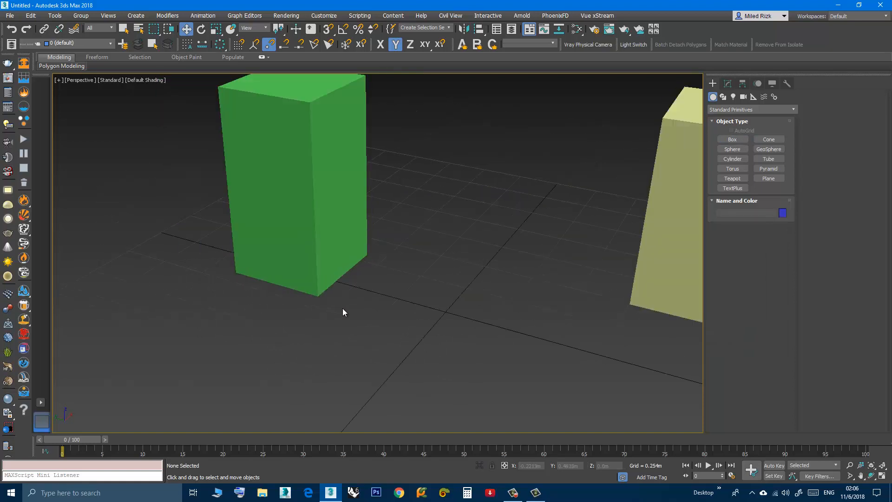
pyautogui.moveTo(342, 308); pyautogui.dragTo(351, 322, button='middle')
pyautogui.scroll(-5, 351, 323)
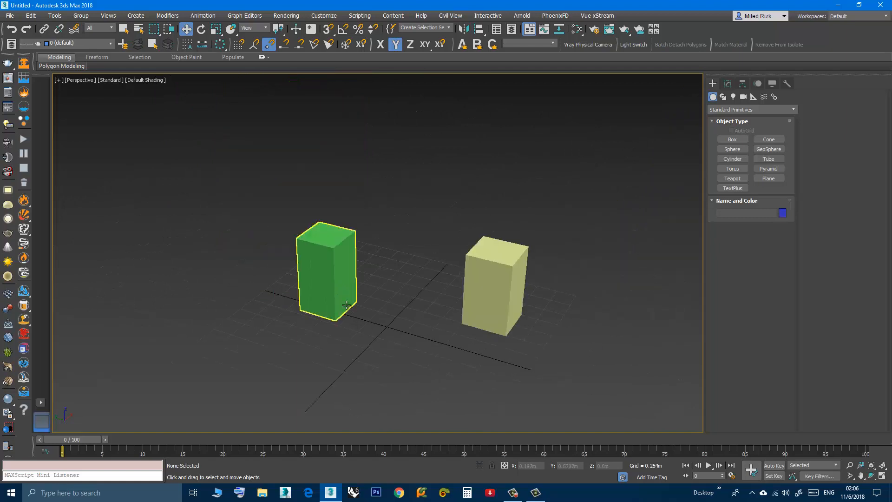
pyautogui.scroll(5, 349, 306)
pyautogui.scroll(-5, 327, 319)
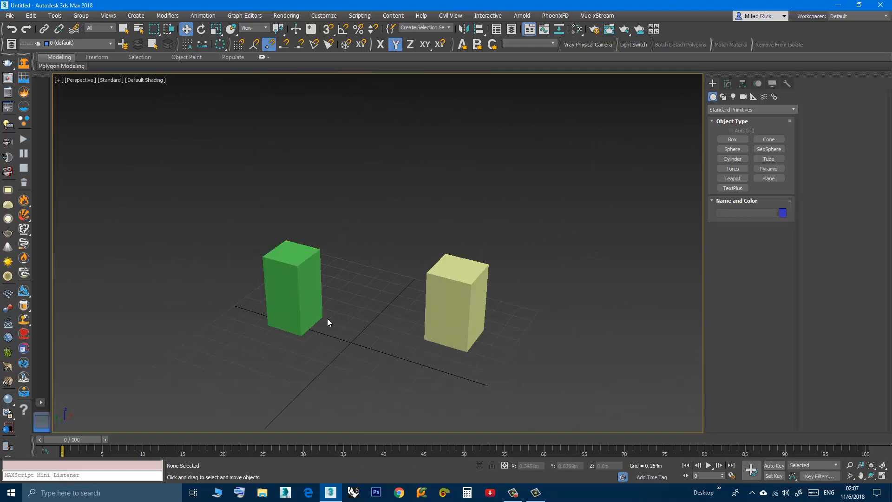
pyautogui.scroll(2, 307, 308)
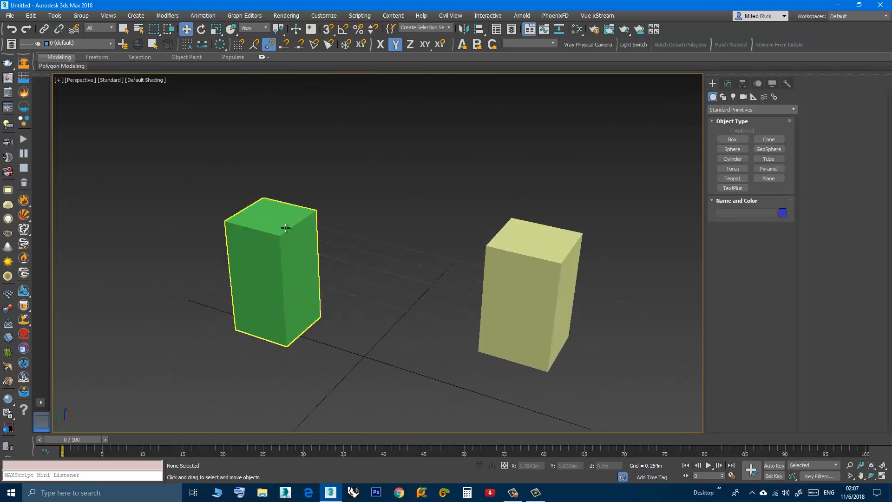
# Step: Select the pale yellow box and display its dimensions and segment parameters
pyautogui.click(508, 264)
pyautogui.click(383, 278)
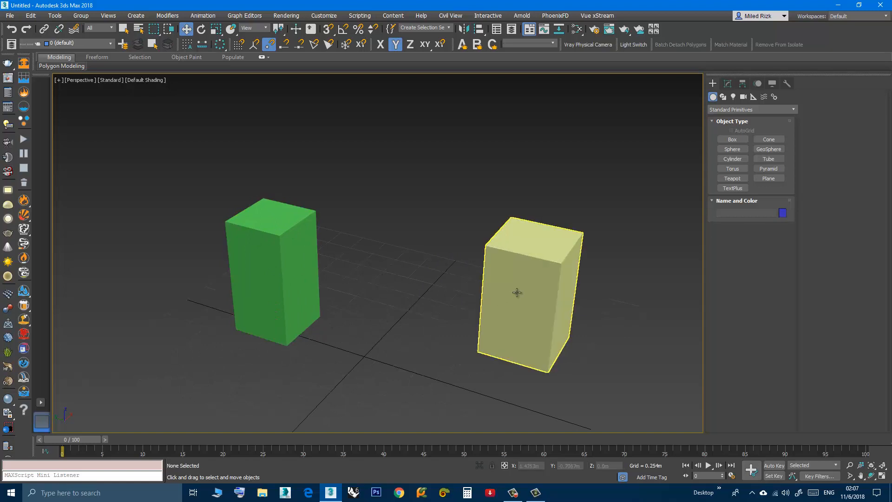
pyautogui.click(504, 289)
pyautogui.click(425, 293)
pyautogui.moveTo(570, 261); pyautogui.dragTo(529, 259, button='middle')
pyautogui.click(507, 246)
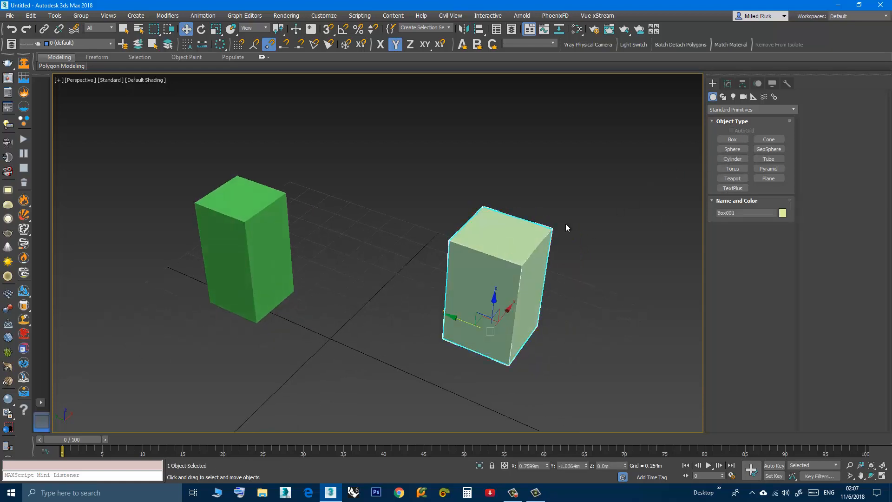
pyautogui.click(728, 87)
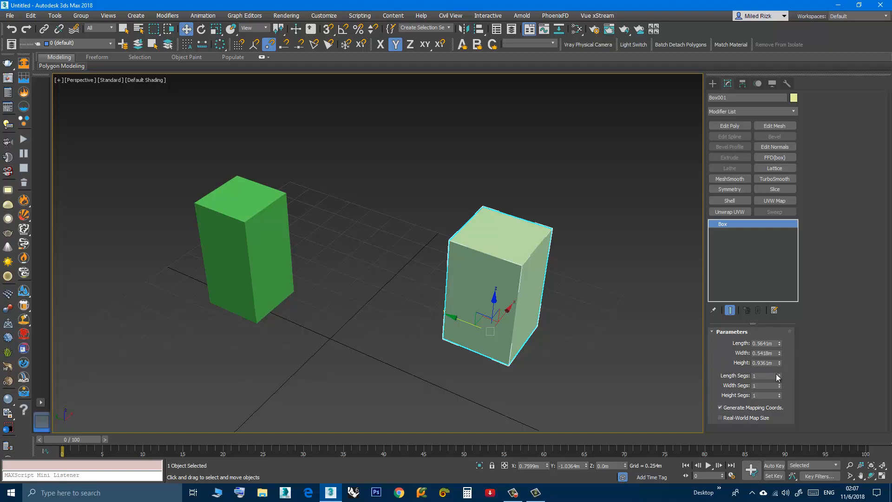
# Step: Examine the yellow box's corners, edges and faces in relation to the green box, with nothing selected
pyautogui.moveTo(461, 321); pyautogui.dragTo(468, 329, button='middle')
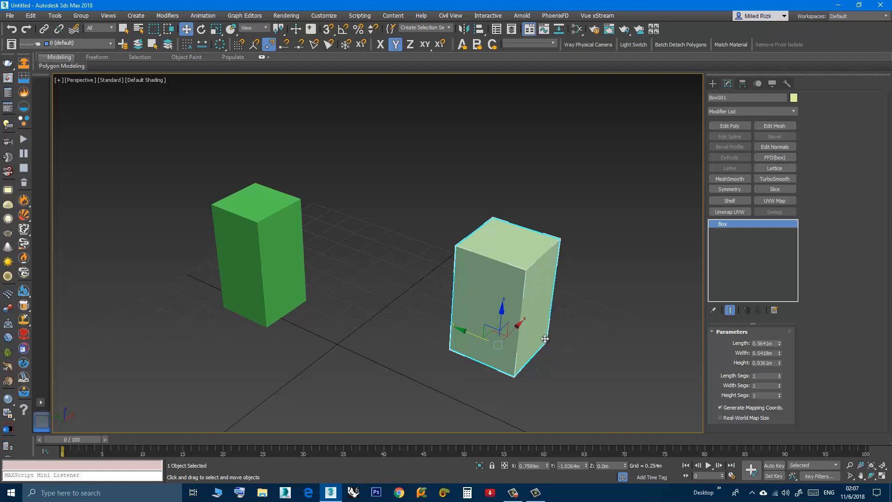
pyautogui.scroll(3, 542, 275)
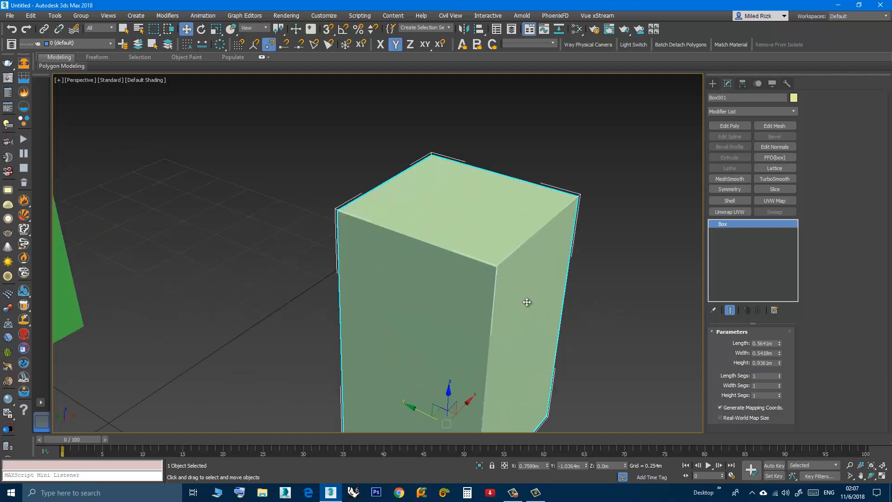
pyautogui.scroll(-5, 527, 302)
pyautogui.scroll(2, 467, 325)
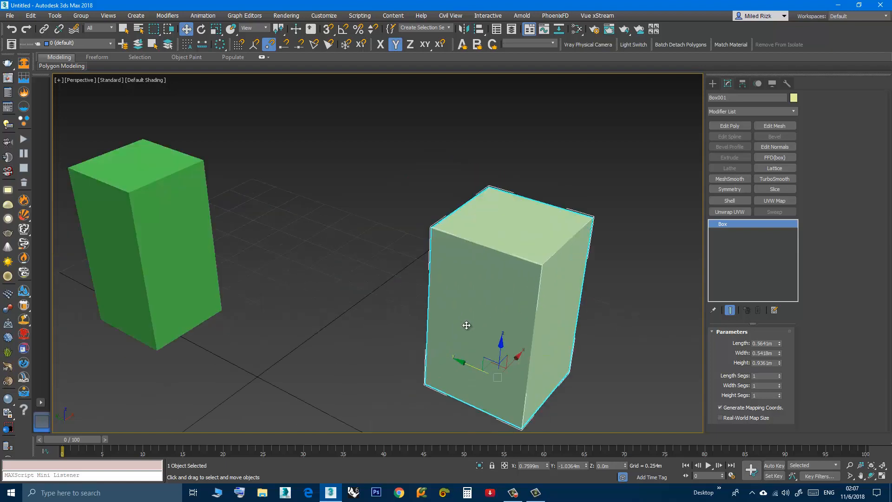
pyautogui.scroll(1, 460, 316)
pyautogui.click(401, 287)
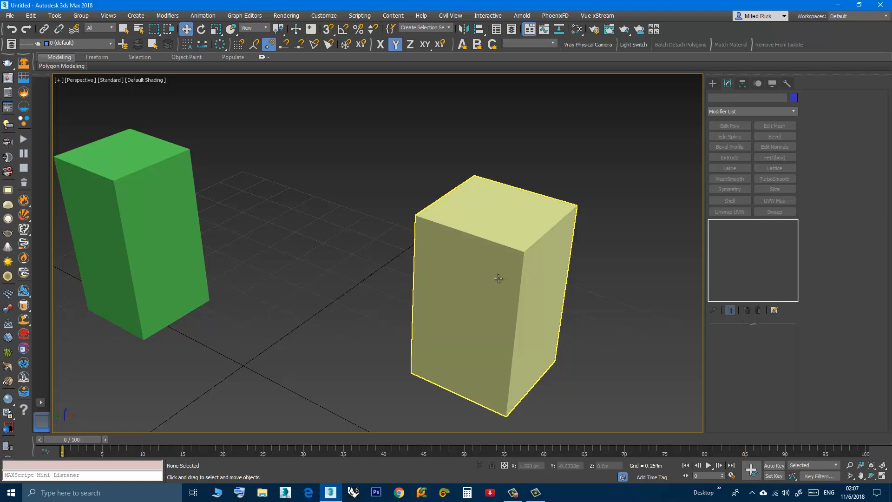
pyautogui.moveTo(479, 291); pyautogui.dragTo(465, 289, button='middle')
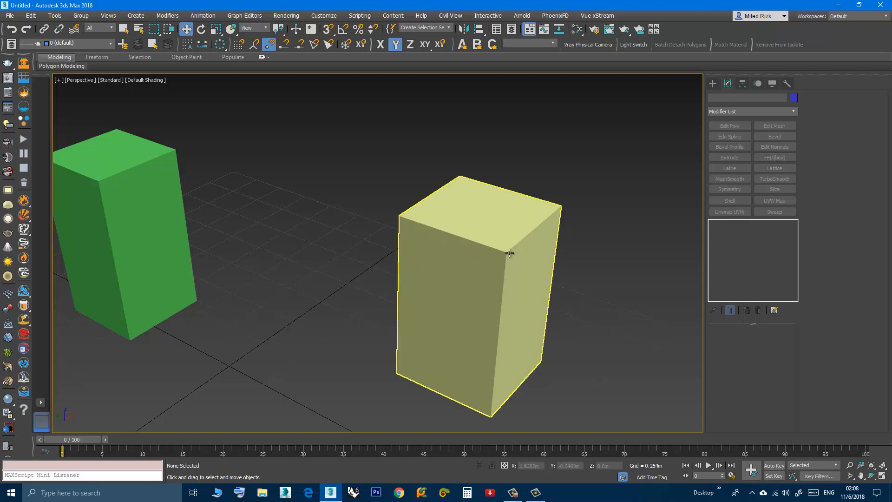
pyautogui.moveTo(441, 299); pyautogui.dragTo(579, 288, button='middle')
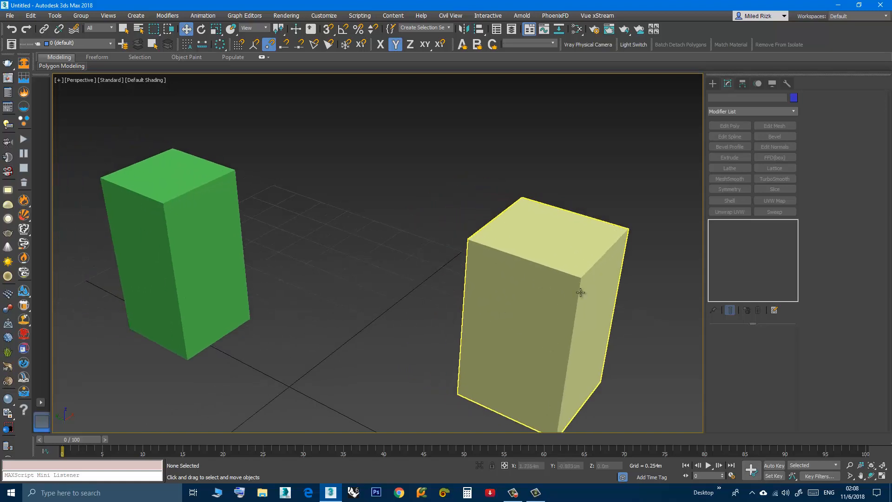
pyautogui.scroll(-3, 450, 284)
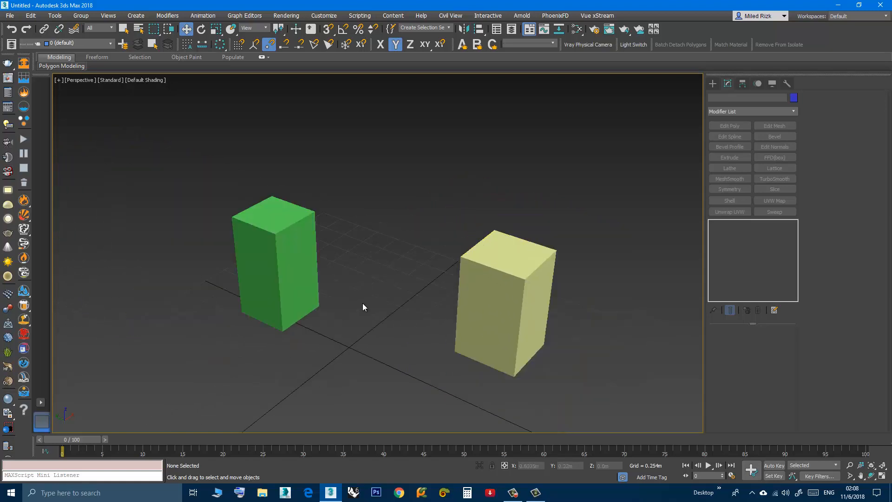
pyautogui.scroll(3, 362, 303)
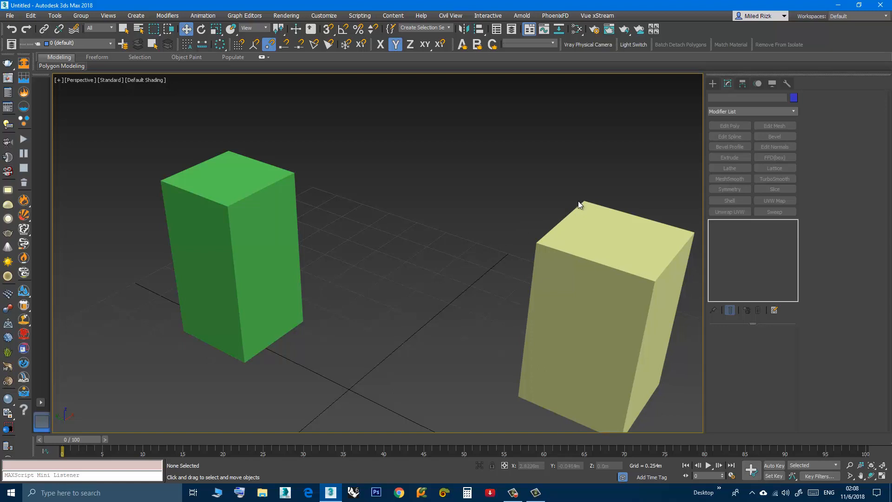
pyautogui.moveTo(408, 263); pyautogui.dragTo(384, 261, button='middle')
pyautogui.scroll(-3, 374, 257)
pyautogui.scroll(2, 388, 275)
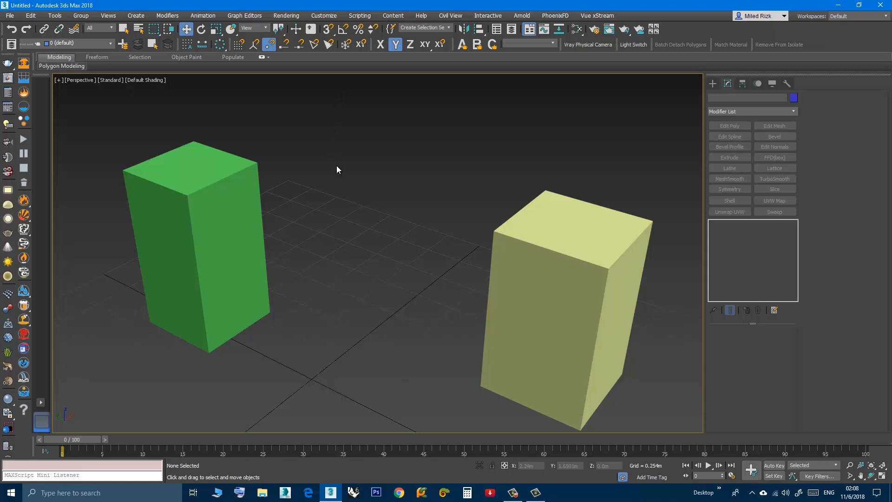
# Step: Turn on 3D snapping and check in the snap settings that Vertex is the active snap type
pyautogui.press('s')
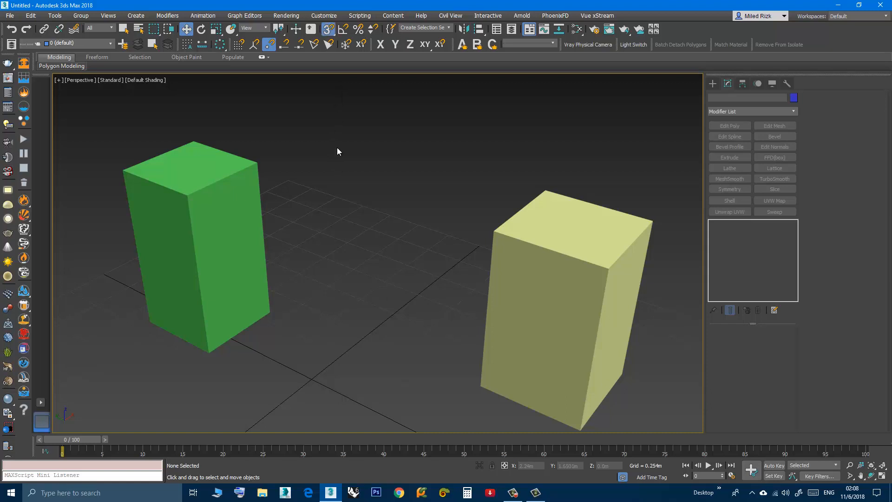
pyautogui.rightClick(329, 32)
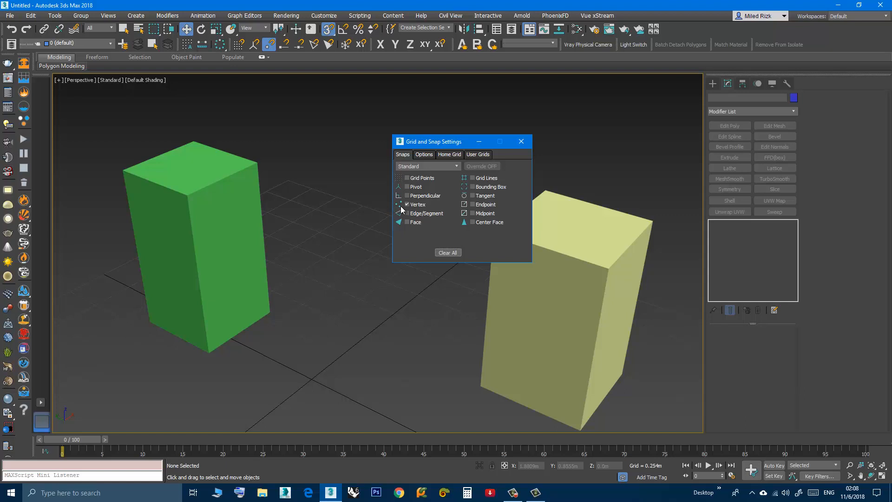
pyautogui.click(522, 142)
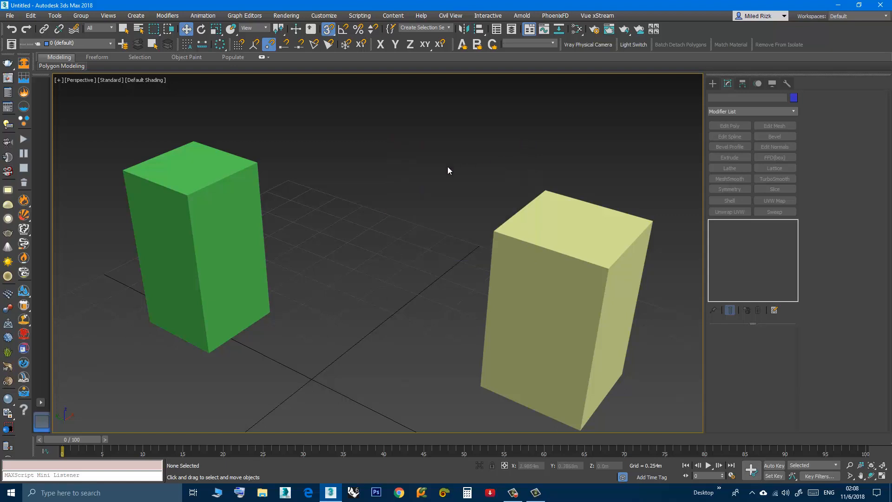
# Step: Select the green box and focus on its bottom corner vertex as the snap grab point
pyautogui.click(231, 231)
pyautogui.moveTo(225, 247); pyautogui.dragTo(265, 239, button='middle')
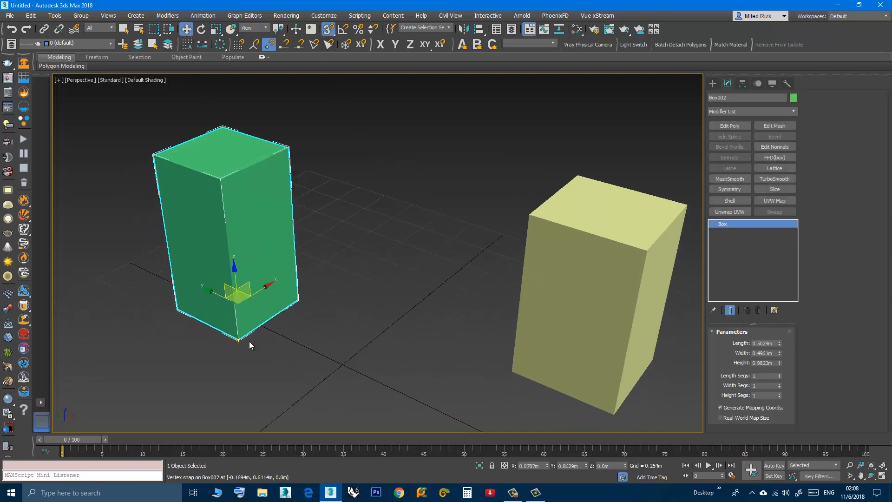
pyautogui.moveTo(254, 341); pyautogui.dragTo(237, 317, button='middle')
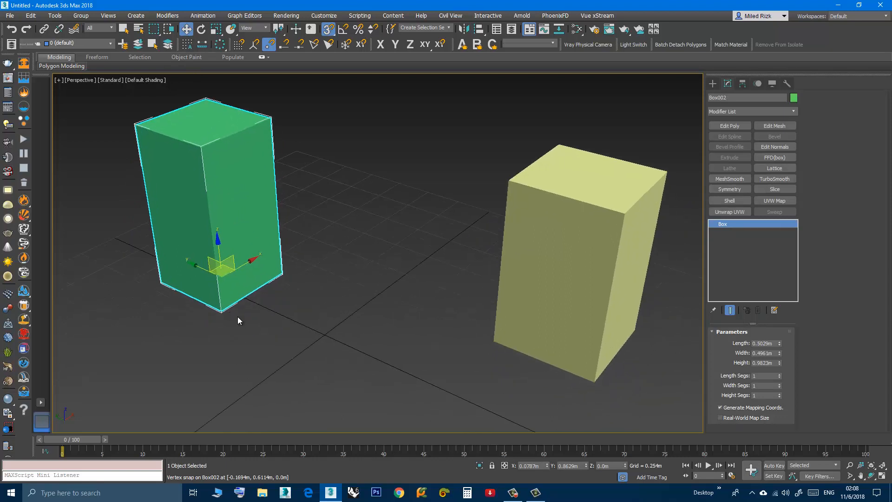
pyautogui.scroll(3, 226, 317)
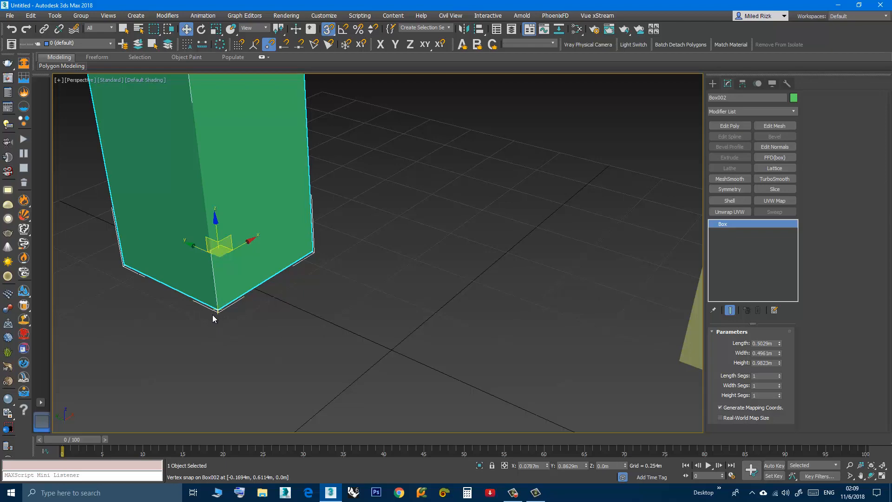
pyautogui.keyDown('alt'); pyautogui.moveTo(227, 324); pyautogui.dragTo(252, 314, button='middle'); pyautogui.keyUp('alt')
pyautogui.scroll(3, 262, 308)
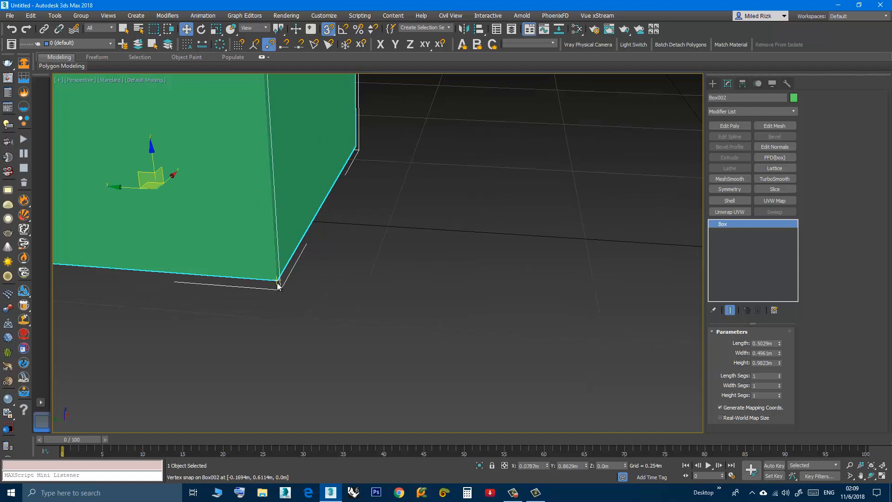
pyautogui.scroll(-2, 272, 313)
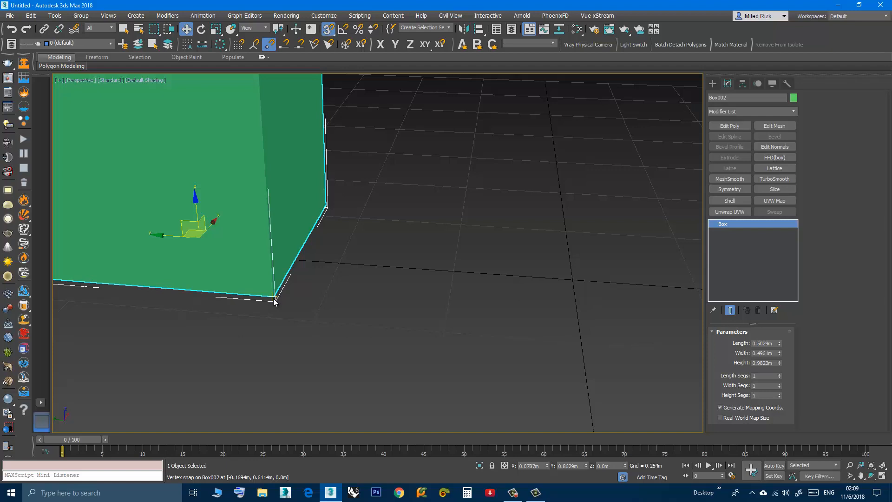
pyautogui.moveTo(273, 298); pyautogui.dragTo(316, 319)
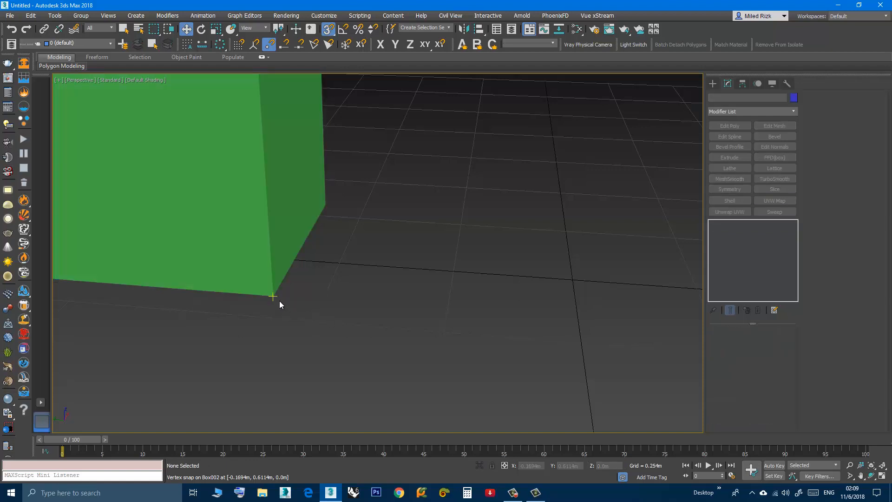
pyautogui.click(271, 292)
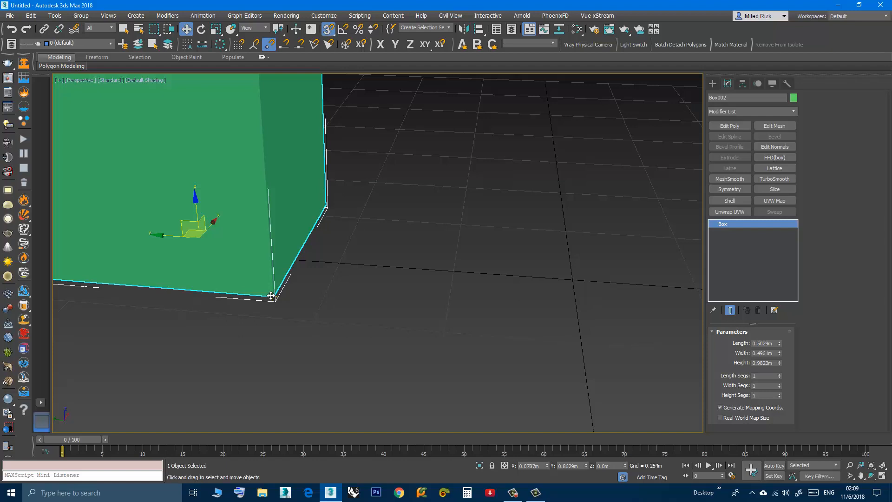
# Step: Move the green box by its bottom corner vertex and snap it onto the yellow box's far top corner on the facing side
pyautogui.scroll(-10, 271, 296)
pyautogui.moveTo(265, 318); pyautogui.dragTo(410, 201)
pyautogui.scroll(3, 347, 203)
pyautogui.scroll(3, 388, 205)
pyautogui.scroll(2, 391, 204)
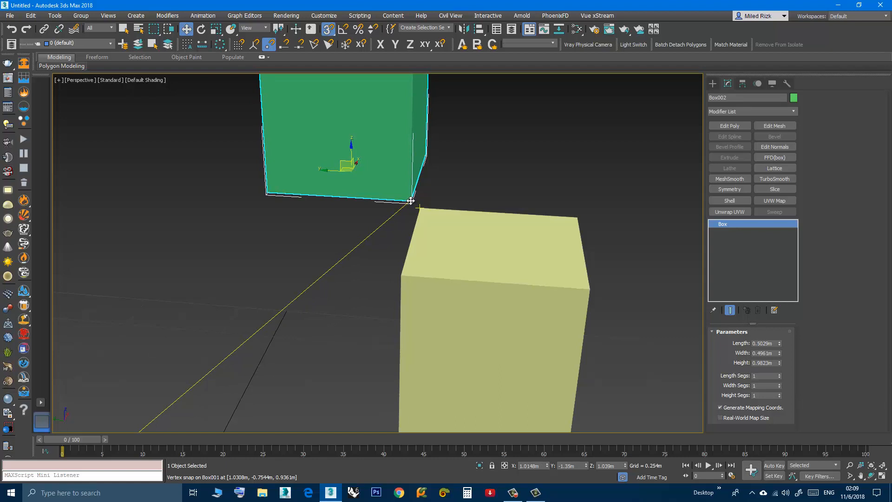
pyautogui.moveTo(410, 200); pyautogui.dragTo(409, 212)
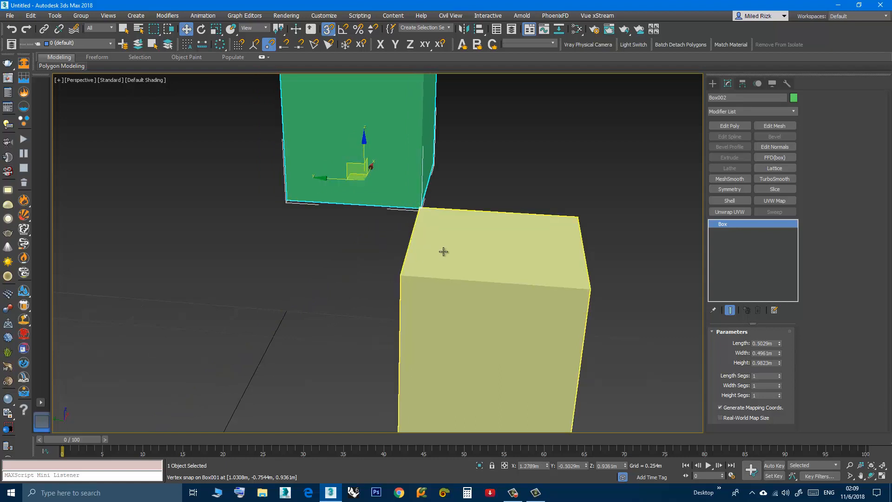
pyautogui.keyDown('alt'); pyautogui.moveTo(445, 251); pyautogui.dragTo(430, 331, button='middle'); pyautogui.keyUp('alt')
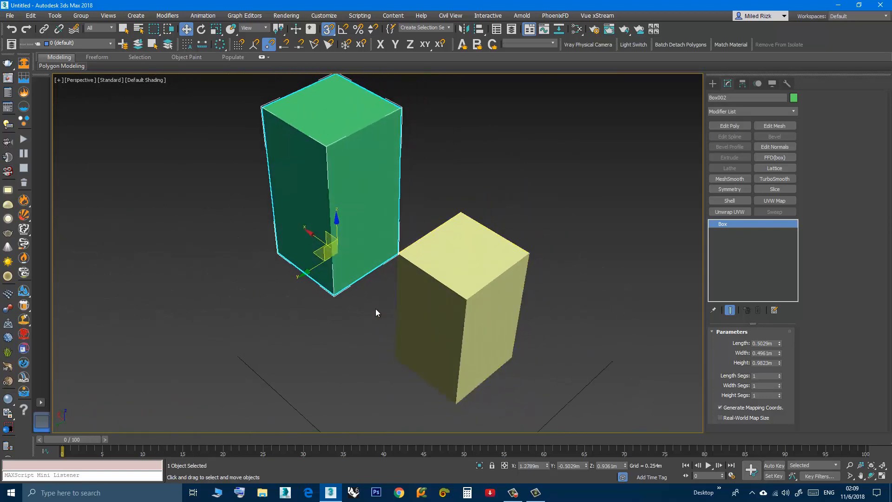
# Step: Undo the vertex-snapped move of the green box
pyautogui.moveTo(376, 309); pyautogui.dragTo(290, 197, button='middle')
pyautogui.hotkey('ctrl', 'z')
pyautogui.scroll(-3, 296, 211)
pyautogui.moveTo(331, 290); pyautogui.dragTo(304, 231, button='middle')
pyautogui.keyDown('alt'); pyautogui.moveTo(303, 231); pyautogui.dragTo(311, 240, button='middle'); pyautogui.keyUp('alt')
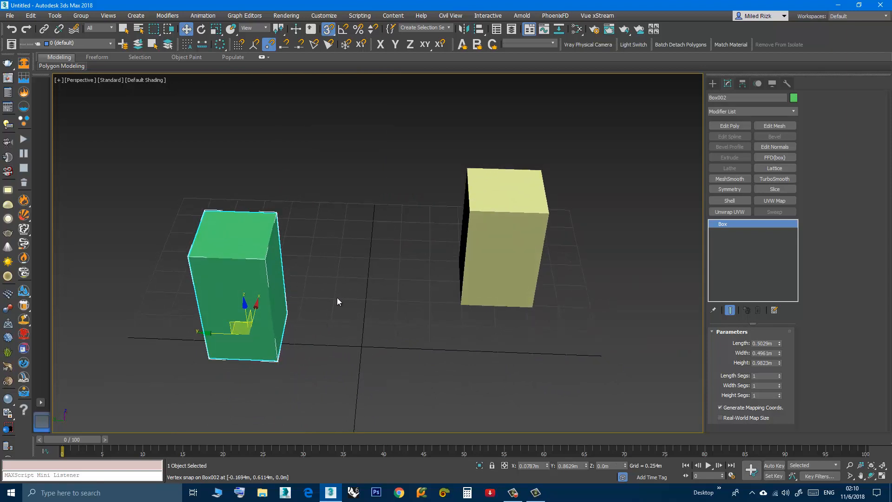
# Step: Enable Midpoint snapping alongside Vertex in the snap settings
pyautogui.keyDown('alt'); pyautogui.moveTo(391, 264); pyautogui.dragTo(403, 241, button='middle'); pyautogui.keyUp('alt')
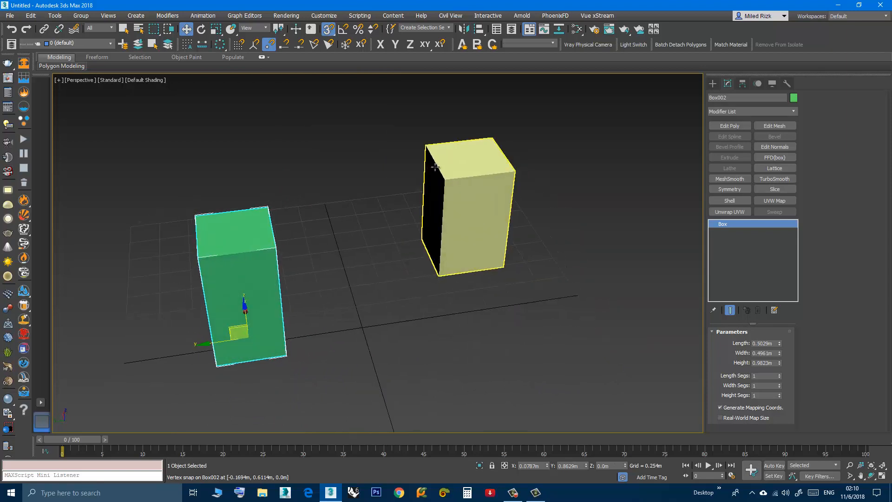
pyautogui.keyDown('alt'); pyautogui.moveTo(467, 168); pyautogui.dragTo(389, 126, button='middle'); pyautogui.keyUp('alt')
pyautogui.scroll(5, 386, 128)
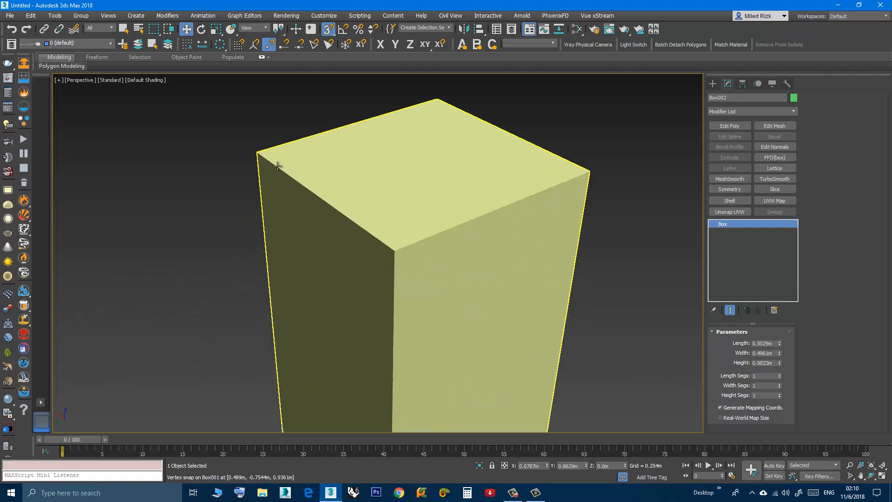
pyautogui.scroll(-8, 355, 226)
pyautogui.keyDown('alt'); pyautogui.moveTo(375, 279); pyautogui.dragTo(394, 249, button='middle'); pyautogui.keyUp('alt')
pyautogui.rightClick(328, 29)
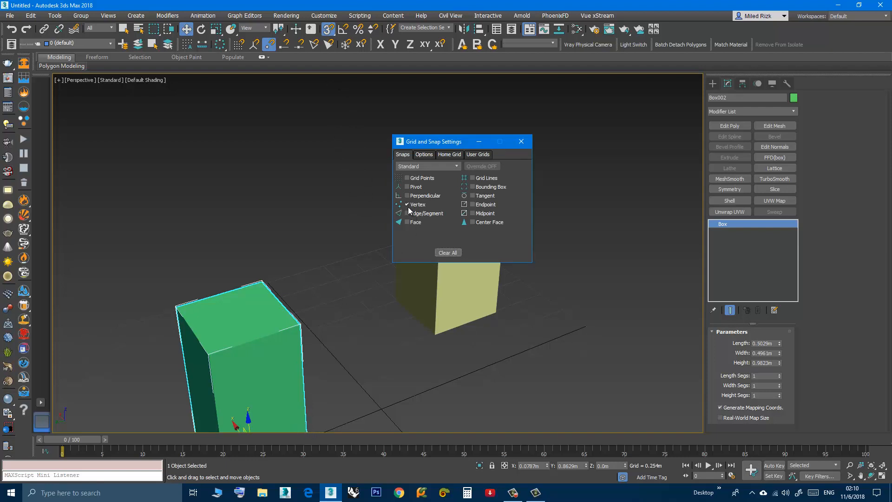
pyautogui.click(473, 212)
pyautogui.click(530, 142)
# Step: Move the green box by its bottom corner vertex and snap it to the midpoint of the yellow box's facing top edge
pyautogui.keyDown('alt'); pyautogui.moveTo(368, 290); pyautogui.dragTo(277, 205, button='middle'); pyautogui.keyUp('alt')
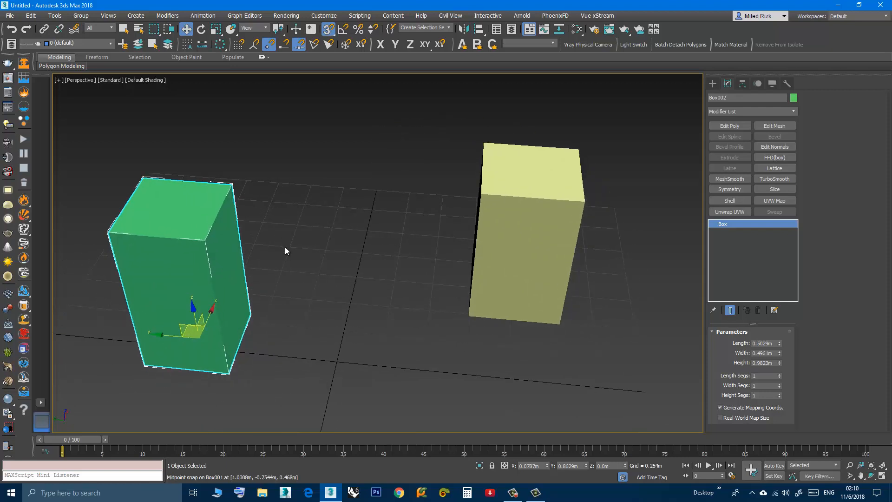
pyautogui.keyDown('alt'); pyautogui.moveTo(292, 296); pyautogui.dragTo(292, 329, button='middle'); pyautogui.keyUp('alt')
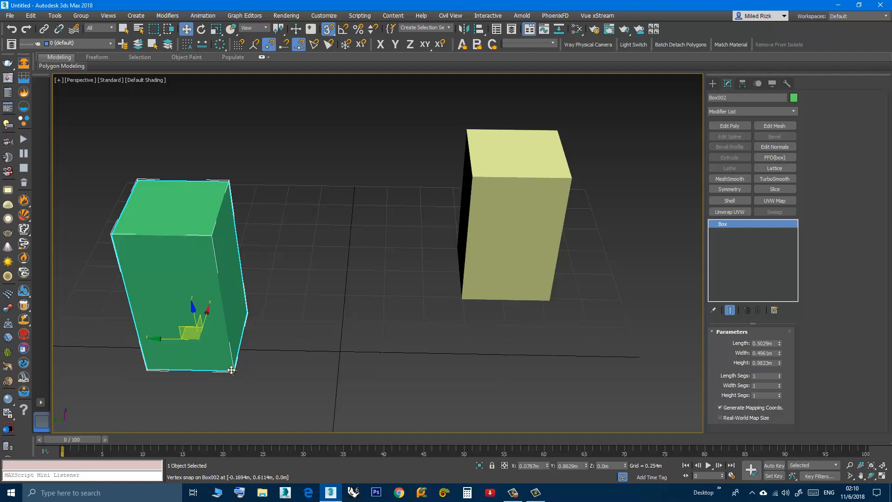
pyautogui.moveTo(232, 370); pyautogui.dragTo(461, 152)
pyautogui.keyDown('alt'); pyautogui.moveTo(450, 193); pyautogui.dragTo(433, 270, button='middle'); pyautogui.keyUp('alt')
pyautogui.scroll(4, 456, 217)
pyautogui.scroll(-5, 463, 258)
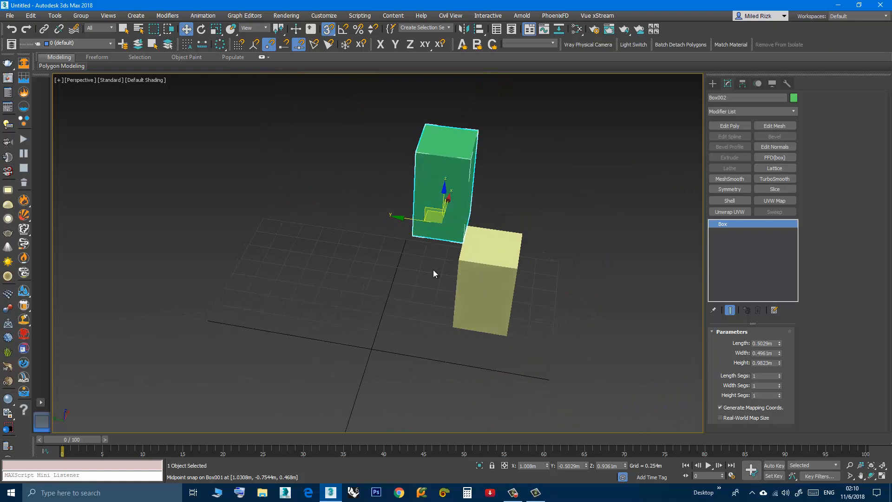
# Step: Undo the midpoint-snapped move of the green box and open the grid and snap settings
pyautogui.hotkey('ctrl', 'z')
pyautogui.moveTo(358, 326); pyautogui.dragTo(362, 236, button='middle')
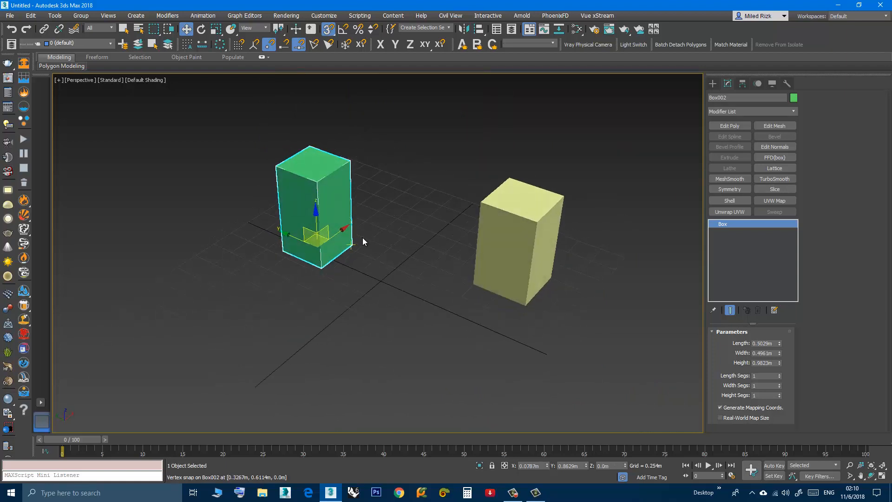
pyautogui.rightClick(331, 31)
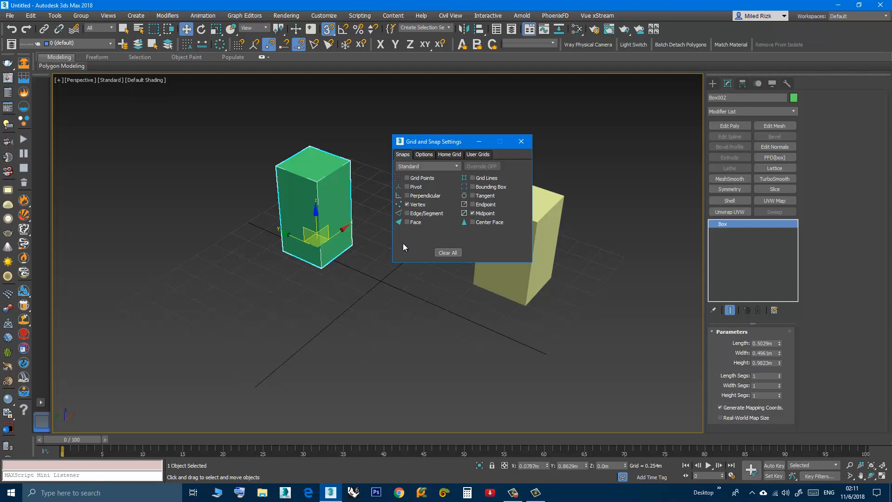
# Step: Turn on Edge/Segment snapping in addition to the Vertex and Midpoint snaps
pyautogui.click(407, 213)
pyautogui.click(521, 141)
pyautogui.scroll(5, 349, 298)
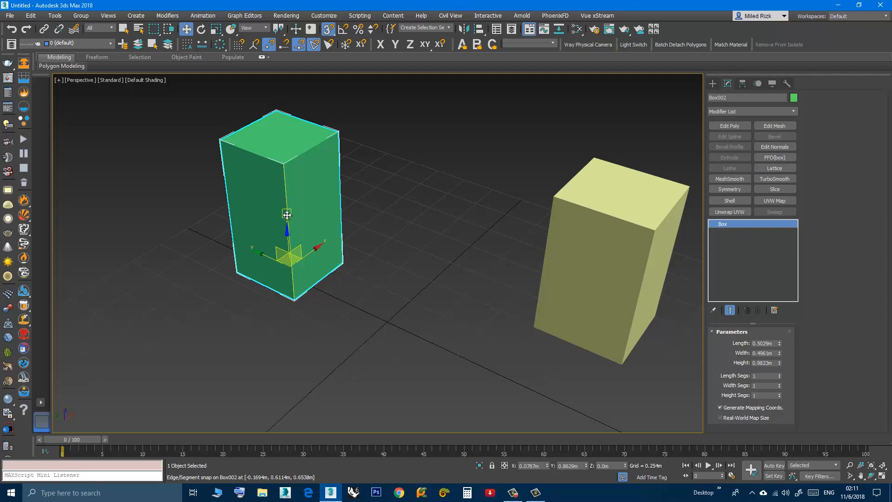
pyautogui.scroll(4, 284, 185)
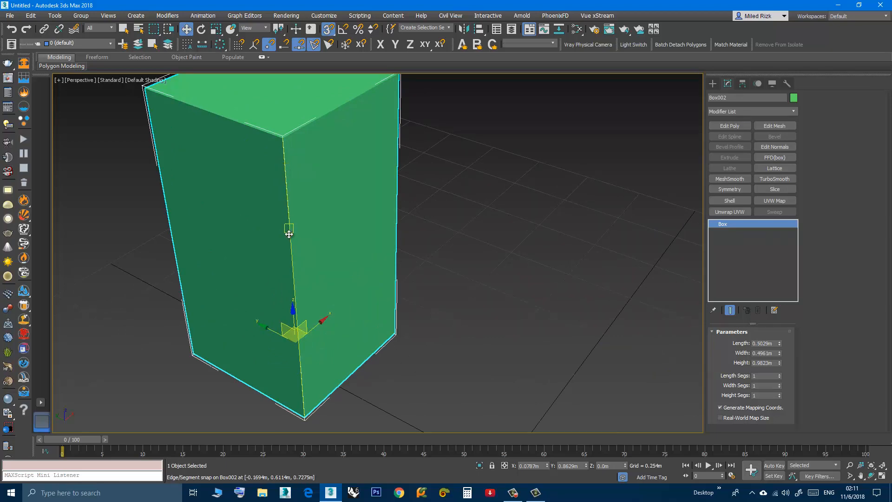
# Step: Try moving the green box over to the yellow box, snapping it onto a top corner of the yellow box
pyautogui.scroll(-5, 288, 237)
pyautogui.scroll(-3, 328, 225)
pyautogui.moveTo(328, 225); pyautogui.dragTo(521, 183)
pyautogui.scroll(6, 442, 232)
pyautogui.scroll(-2, 464, 218)
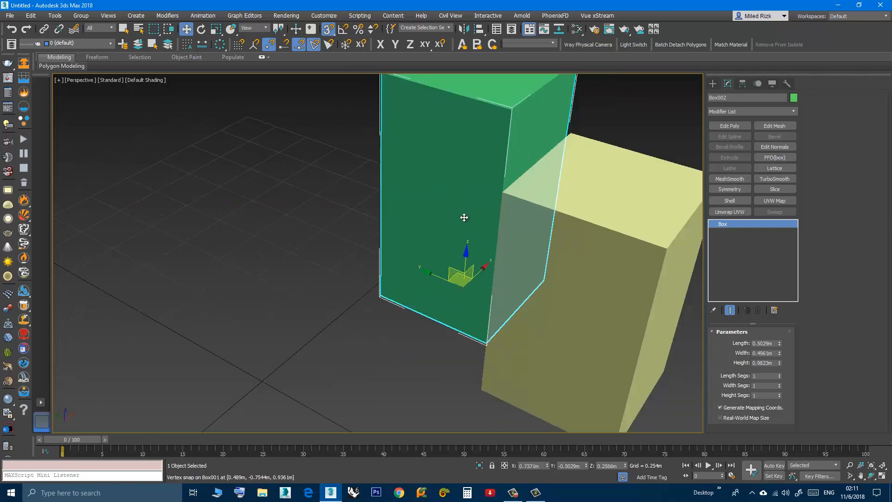
pyautogui.moveTo(464, 229); pyautogui.dragTo(384, 254, button='middle')
pyautogui.scroll(-3, 384, 254)
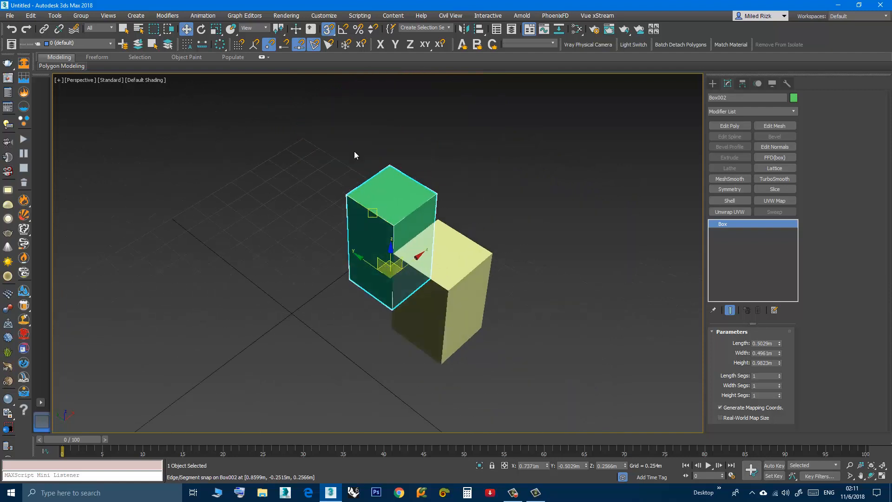
# Step: Clear all snap types and turn on only Vertex snapping
pyautogui.rightClick(329, 30)
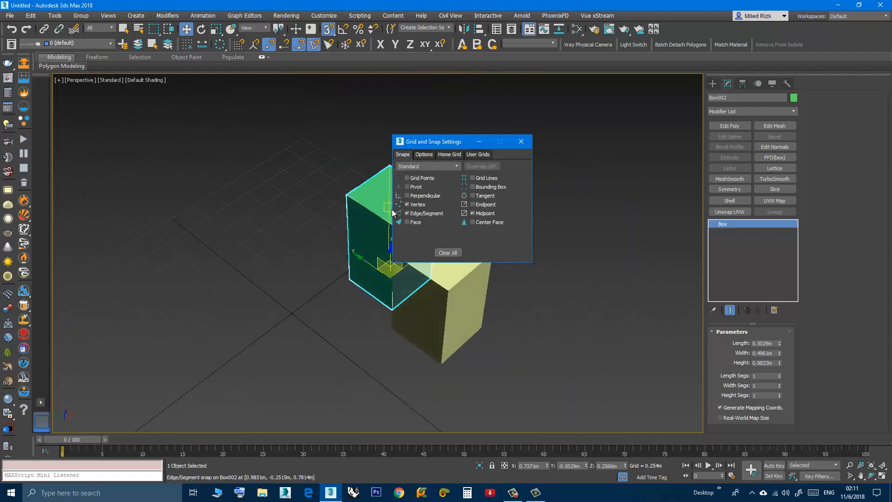
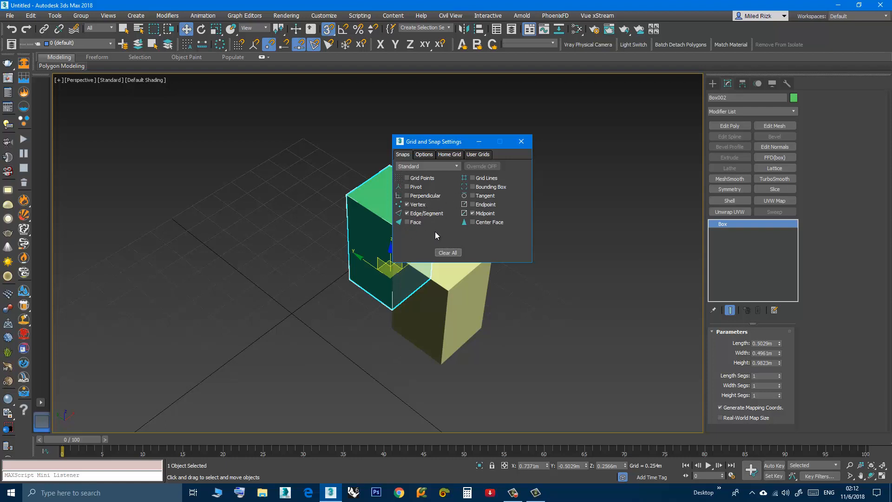
pyautogui.click(447, 253)
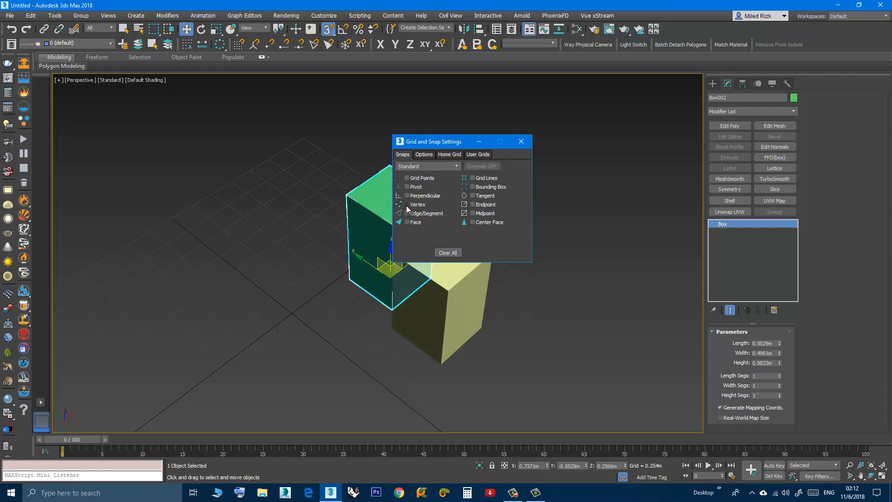
pyautogui.click(407, 204)
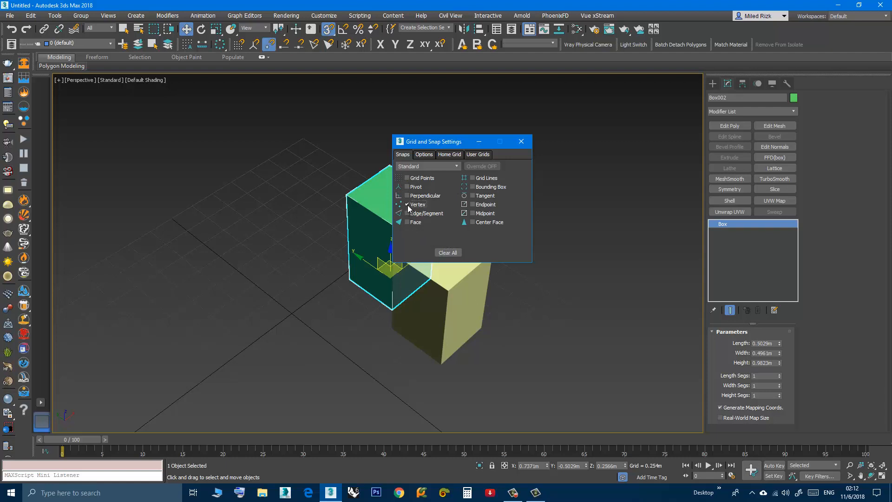
pyautogui.click(521, 141)
# Step: Try moving the green box away from the yellow box with Vertex snapping, undo the moves, and review the snap settings
pyautogui.moveTo(364, 260); pyautogui.dragTo(278, 216)
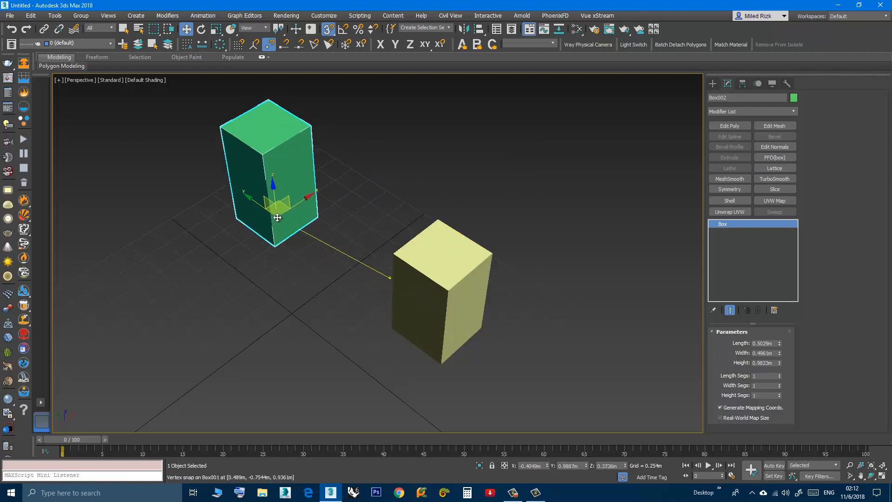
pyautogui.scroll(-5, 381, 263)
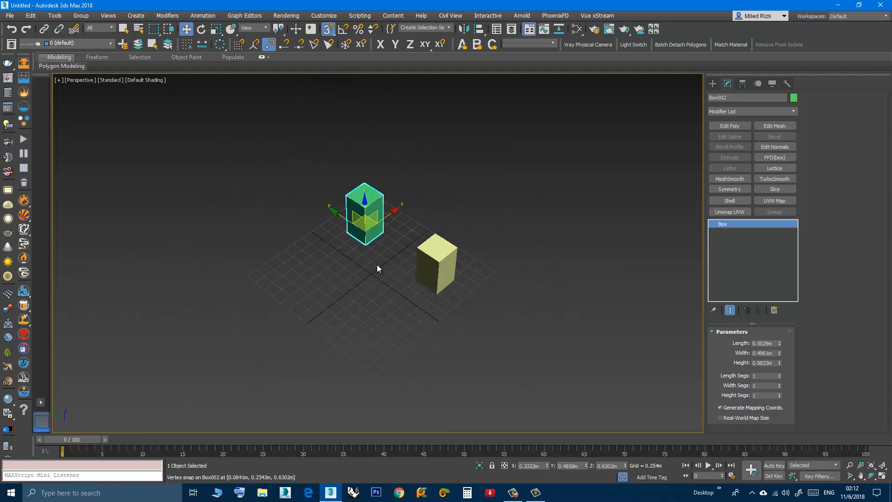
pyautogui.keyDown('alt'); pyautogui.moveTo(378, 265); pyautogui.dragTo(384, 244, button='middle'); pyautogui.keyUp('alt')
pyautogui.rightClick(328, 28)
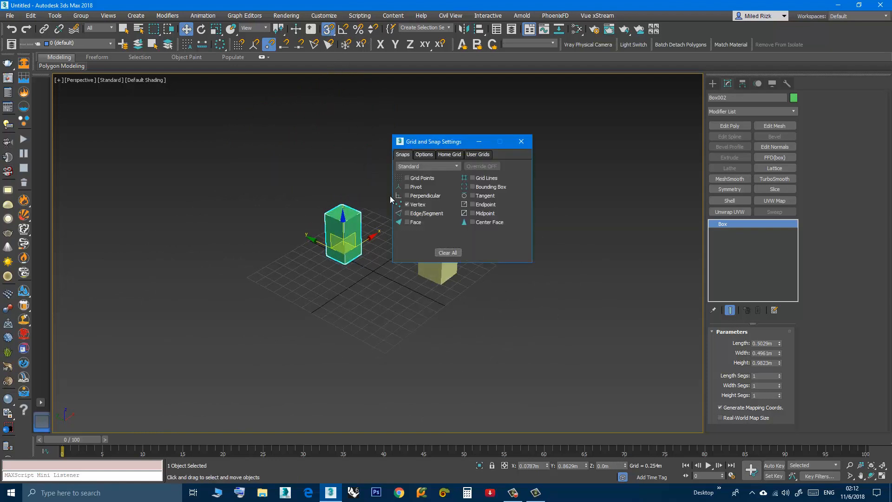
pyautogui.click(521, 141)
# Step: Draw a straight two-point spline line along the X axis, starting near the grid's edge and extending away from the boxes
pyautogui.keyDown('alt'); pyautogui.moveTo(417, 215); pyautogui.dragTo(425, 190, button='middle'); pyautogui.keyUp('alt')
pyautogui.click(713, 83)
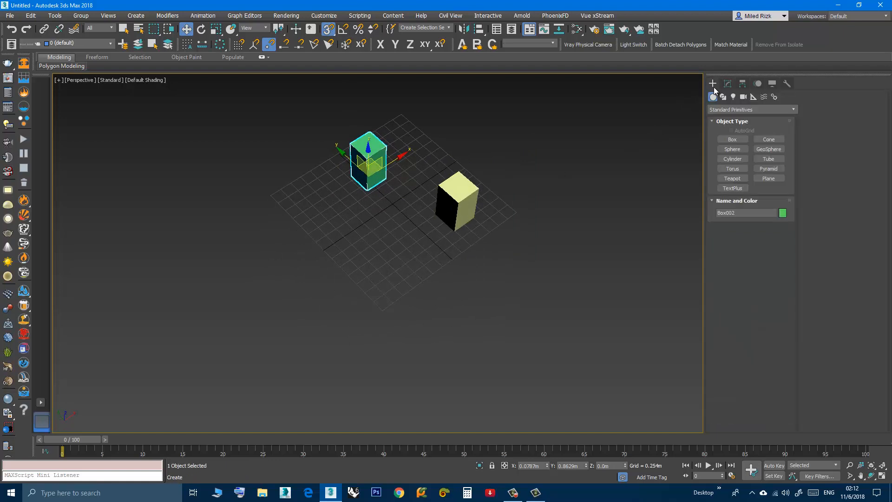
pyautogui.click(723, 96)
pyautogui.click(731, 146)
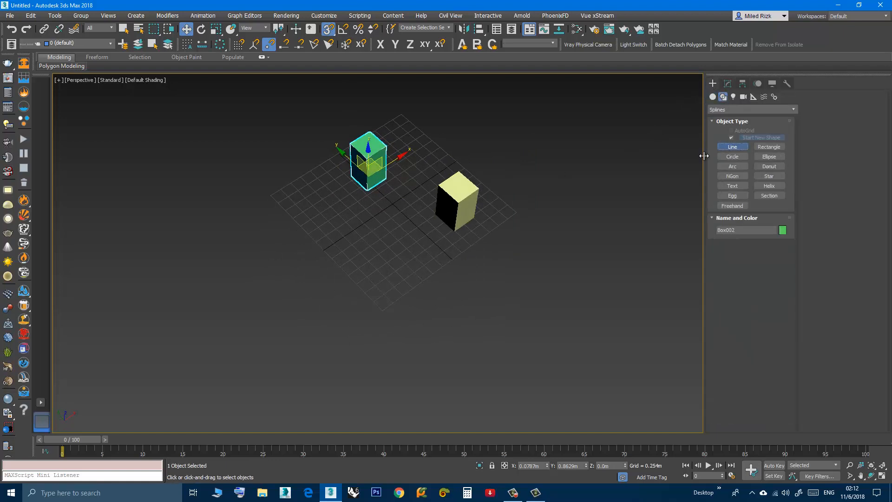
pyautogui.click(344, 223)
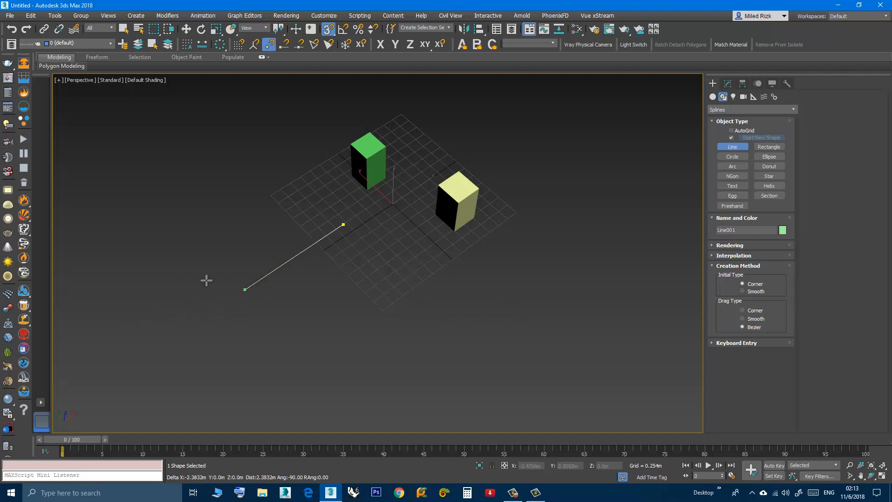
pyautogui.click(206, 304)
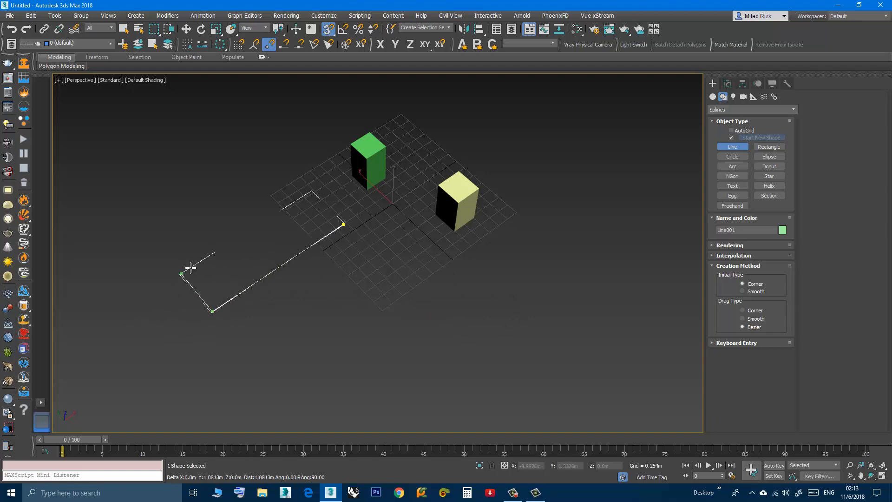
pyautogui.rightClick(189, 238)
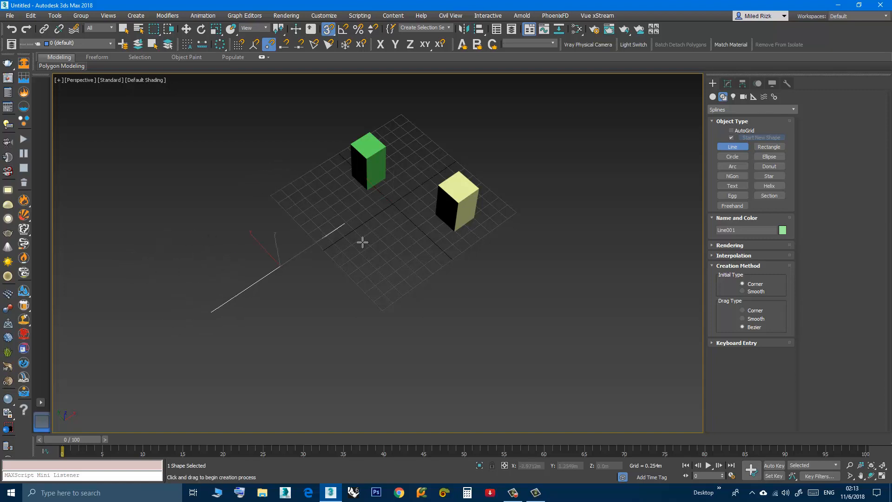
pyautogui.rightClick(314, 251)
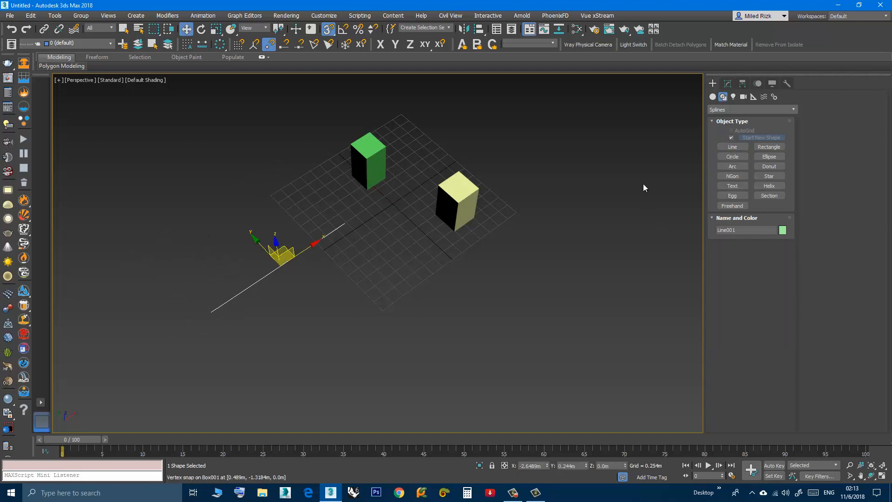
# Step: Turn on Perpendicular snapping alongside Vertex in the snap settings
pyautogui.moveTo(353, 291); pyautogui.dragTo(364, 250, button='middle')
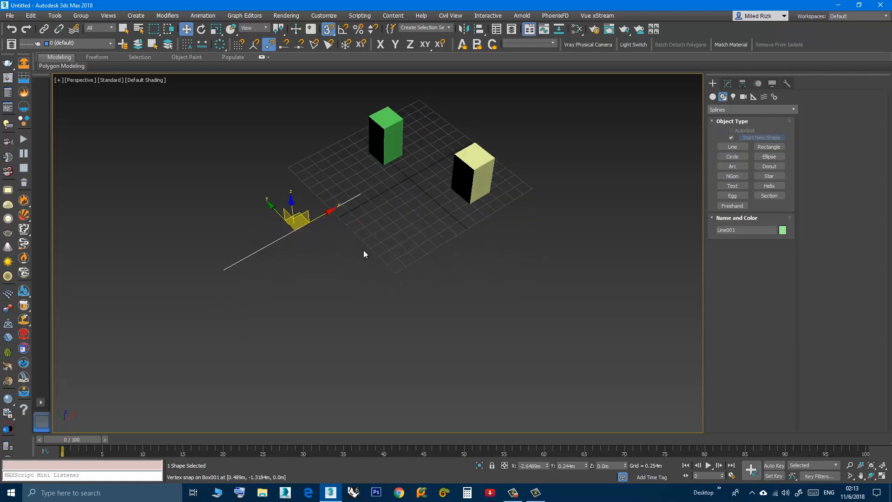
pyautogui.rightClick(328, 29)
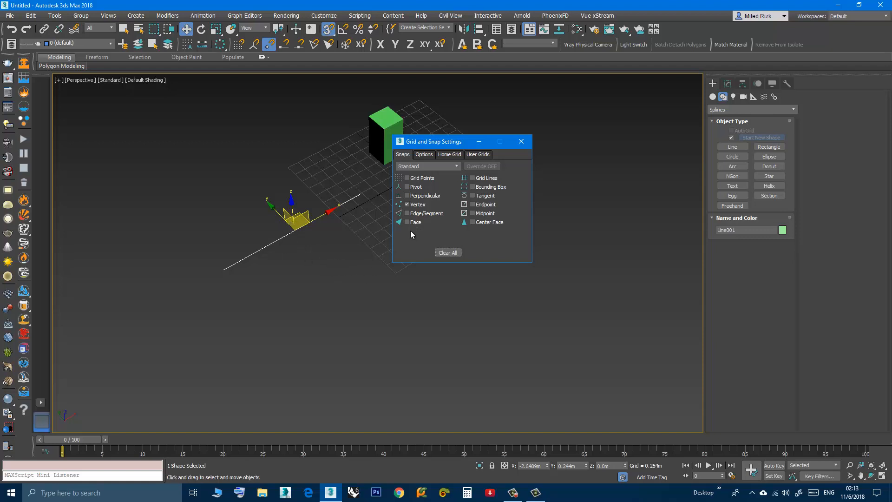
pyautogui.click(408, 196)
pyautogui.click(520, 142)
# Step: Draw a second line about 2.46 m long from open ground, ending with a Perpendicular snap on the first line
pyautogui.click(732, 146)
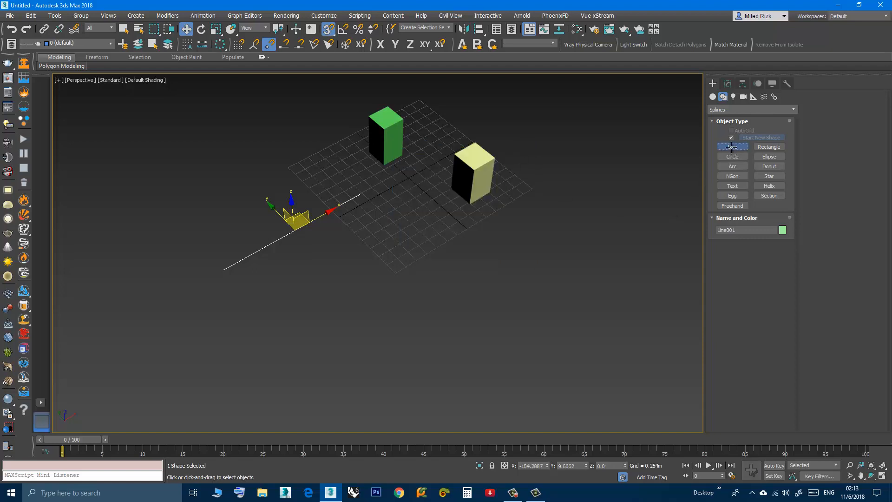
pyautogui.click(376, 310)
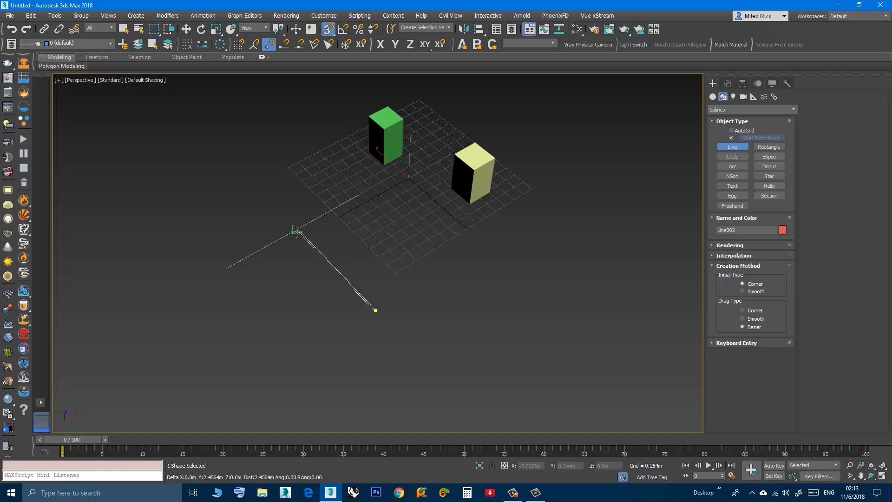
pyautogui.scroll(5, 296, 230)
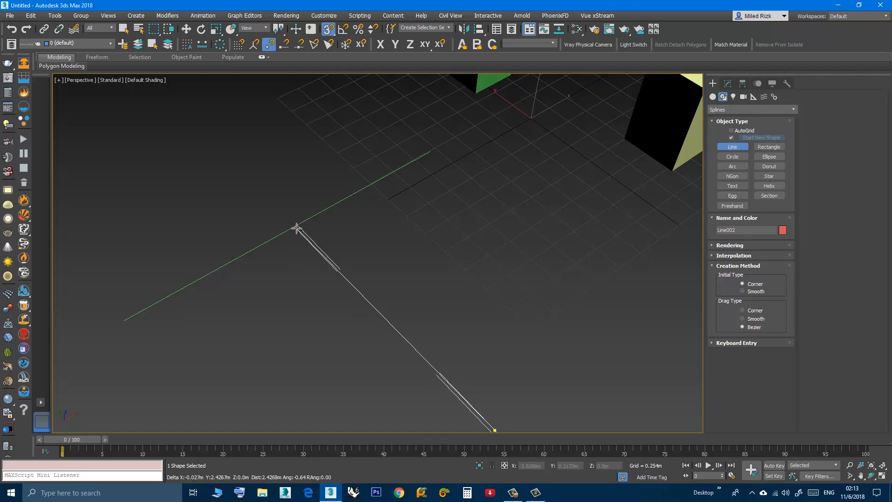
pyautogui.click(296, 226)
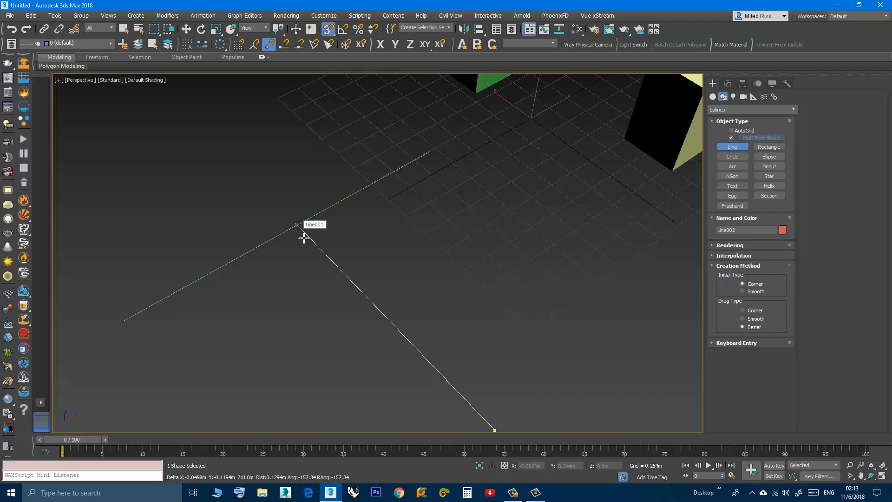
pyautogui.scroll(-5, 310, 252)
pyautogui.moveTo(328, 277)
pyautogui.keyDown('alt'); pyautogui.mouseDown(button='middle')
pyautogui.moveTo(300, 313)
pyautogui.moveTo(334, 280)
pyautogui.mouseUp(button='middle'); pyautogui.keyUp('alt')
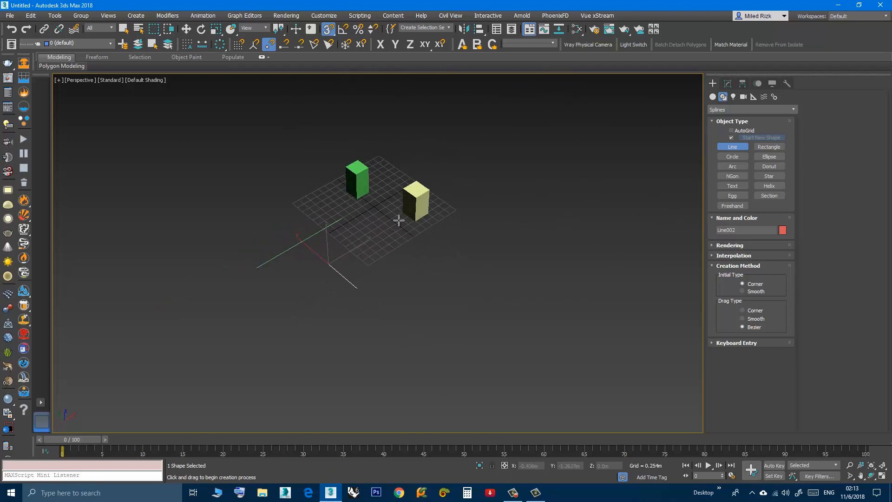
# Step: Turn on Face snapping in addition to the Perpendicular and Vertex snaps
pyautogui.scroll(5, 376, 247)
pyautogui.scroll(-2, 367, 294)
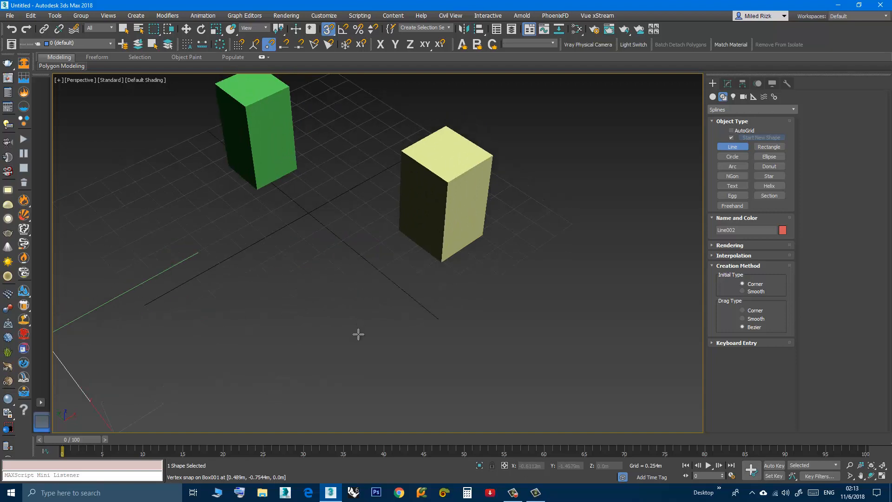
pyautogui.scroll(-2, 329, 306)
pyautogui.keyDown('alt'); pyautogui.moveTo(330, 309); pyautogui.dragTo(427, 279, button='middle'); pyautogui.keyUp('alt')
pyautogui.rightClick(332, 35)
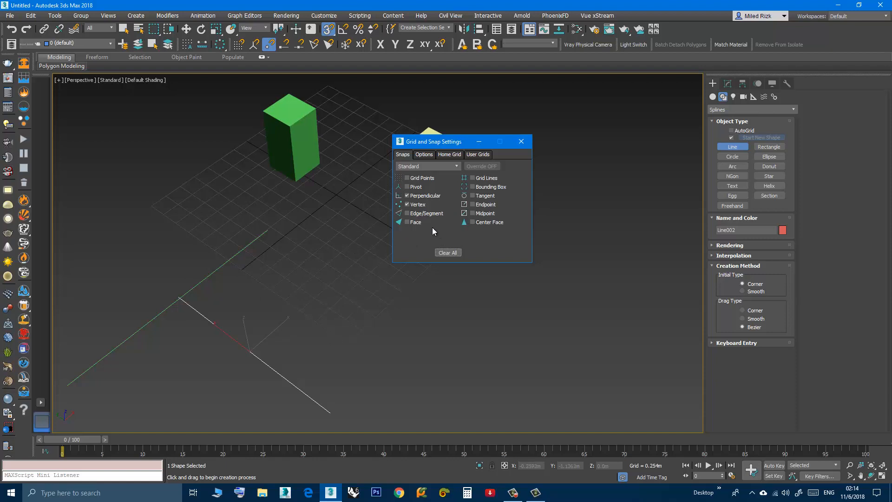
pyautogui.click(407, 222)
pyautogui.click(521, 142)
# Step: Draw a two-point line from the ground between the boxes to a Face snap on the green box's side facing the yellow box
pyautogui.moveTo(401, 247); pyautogui.dragTo(370, 274, button='middle')
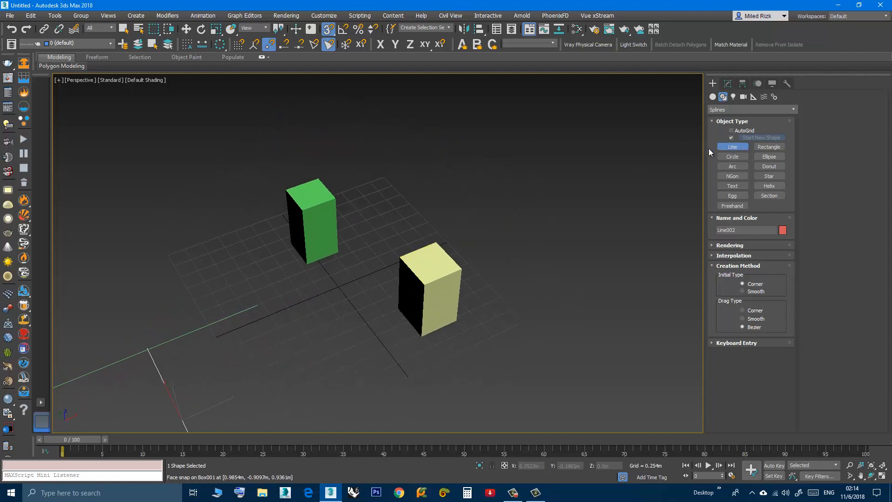
pyautogui.scroll(4, 366, 274)
pyautogui.keyDown('alt'); pyautogui.moveTo(366, 276); pyautogui.dragTo(292, 258, button='middle'); pyautogui.keyUp('alt')
pyautogui.scroll(-5, 290, 258)
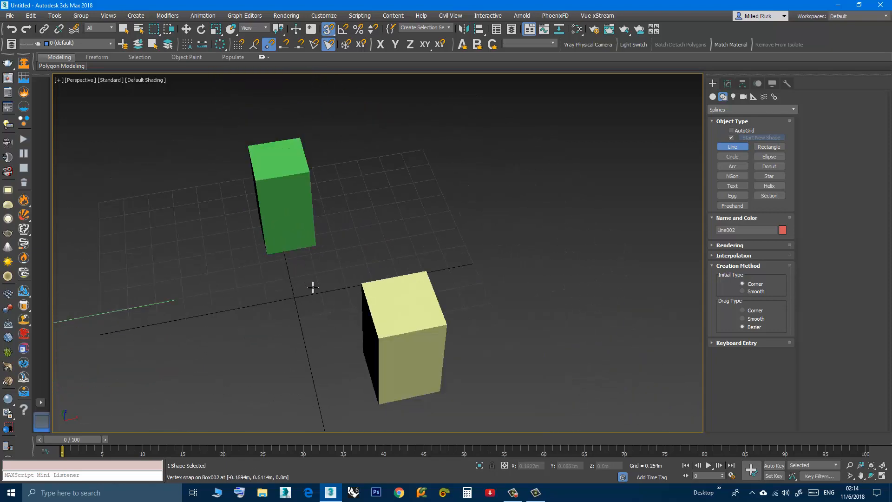
pyautogui.click(310, 326)
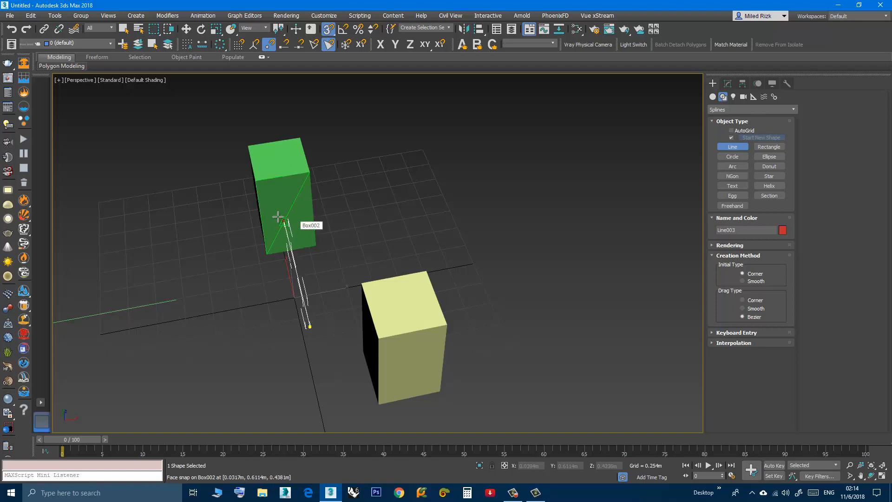
pyautogui.scroll(5, 279, 210)
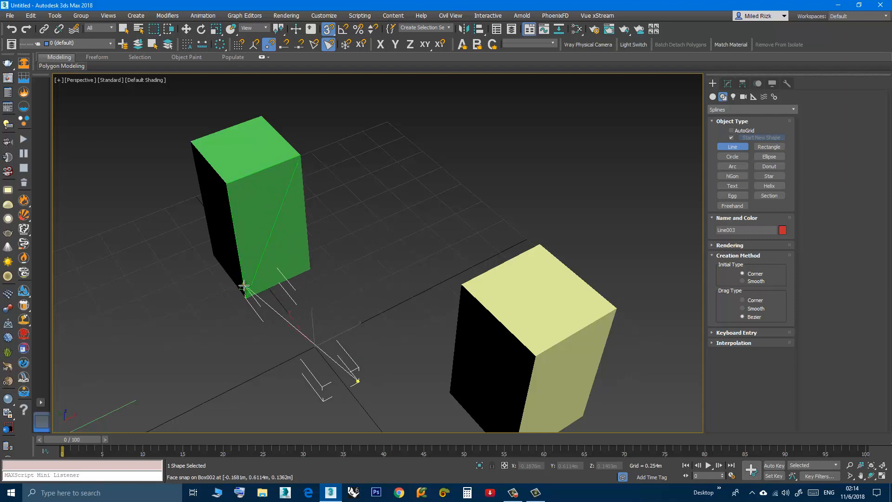
pyautogui.click(353, 250)
pyautogui.rightClick(353, 250)
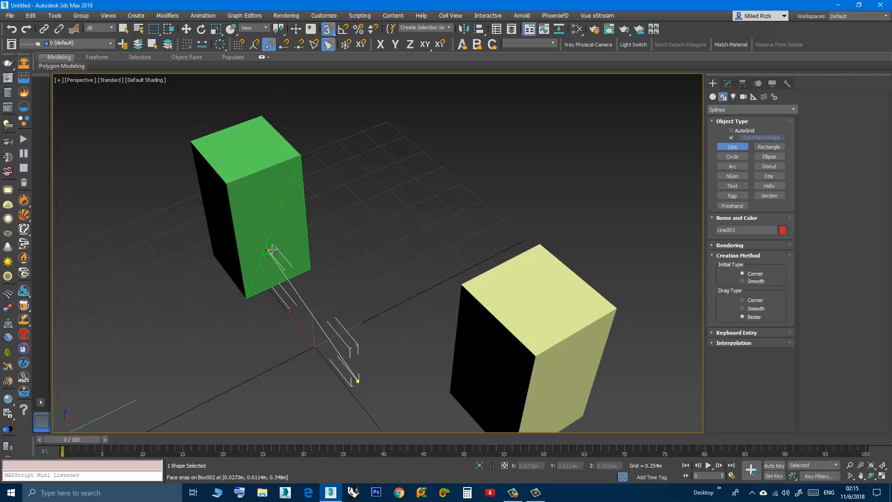
pyautogui.rightClick(341, 250)
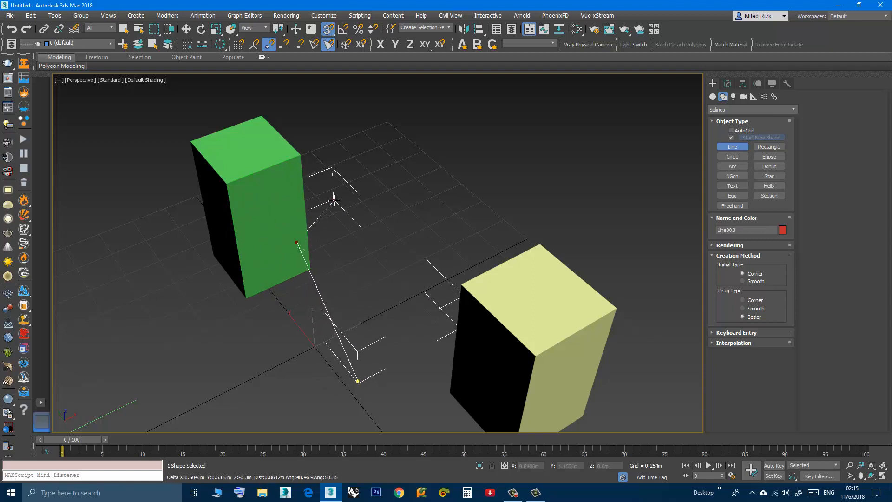
pyautogui.rightClick(333, 226)
# Step: Leave the Line tool and examine the new line's endpoint on the green box's face from several angles in wireframe and shaded display
pyautogui.keyDown('alt'); pyautogui.moveTo(328, 242); pyautogui.dragTo(231, 205, button='middle'); pyautogui.keyUp('alt')
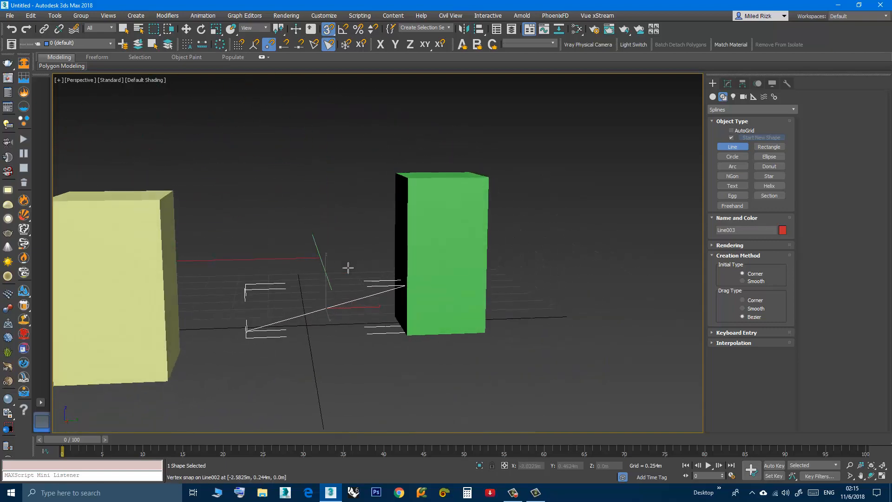
pyautogui.press('F3')
pyautogui.moveTo(350, 268)
pyautogui.mouseDown(button='middle')
pyautogui.moveTo(329, 258)
pyautogui.moveTo(378, 293)
pyautogui.moveTo(385, 255)
pyautogui.moveTo(442, 259)
pyautogui.moveTo(446, 280)
pyautogui.mouseUp(button='middle')
pyautogui.press('F3')
pyautogui.scroll(-3, 446, 281)
pyautogui.rightClick(407, 258)
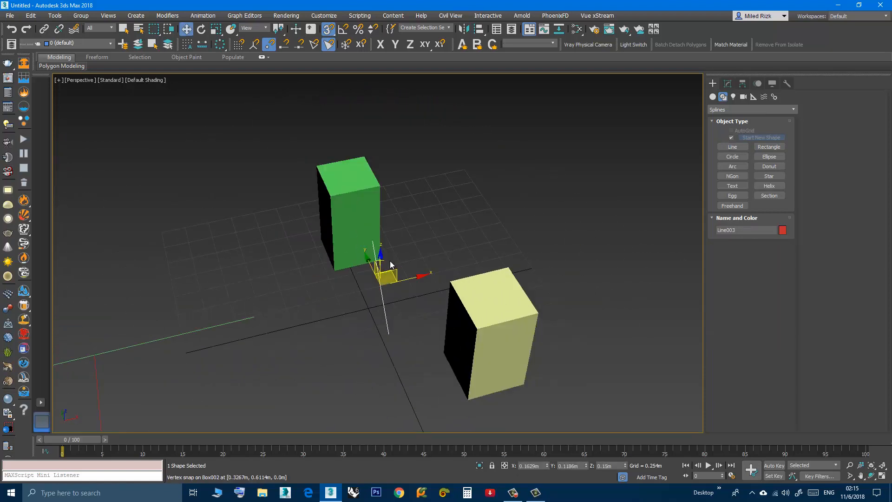
pyautogui.moveTo(391, 264); pyautogui.dragTo(428, 256, button='middle')
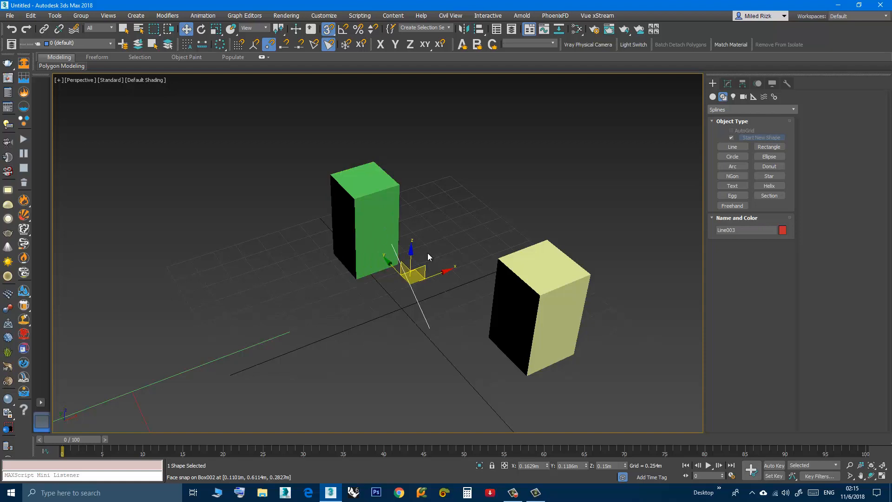
# Step: Switch from moving to uniform scaling and select the yellow box
pyautogui.moveTo(415, 254); pyautogui.dragTo(401, 268, button='middle')
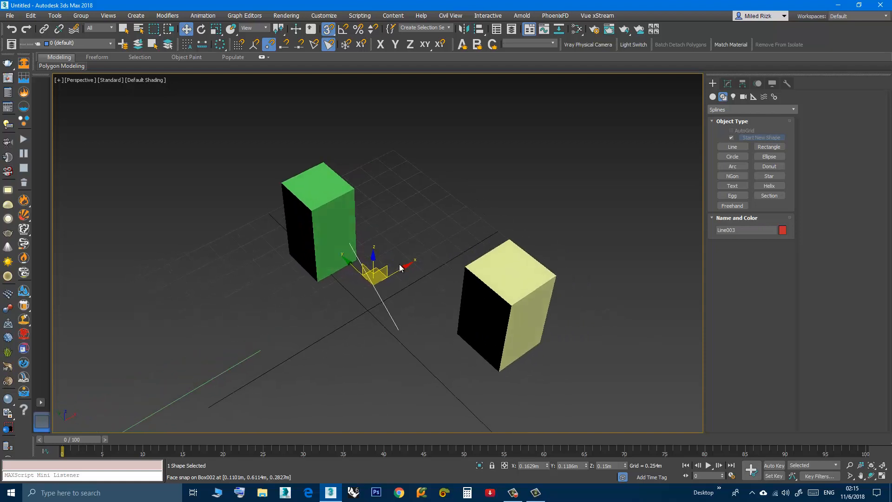
pyautogui.click(217, 30)
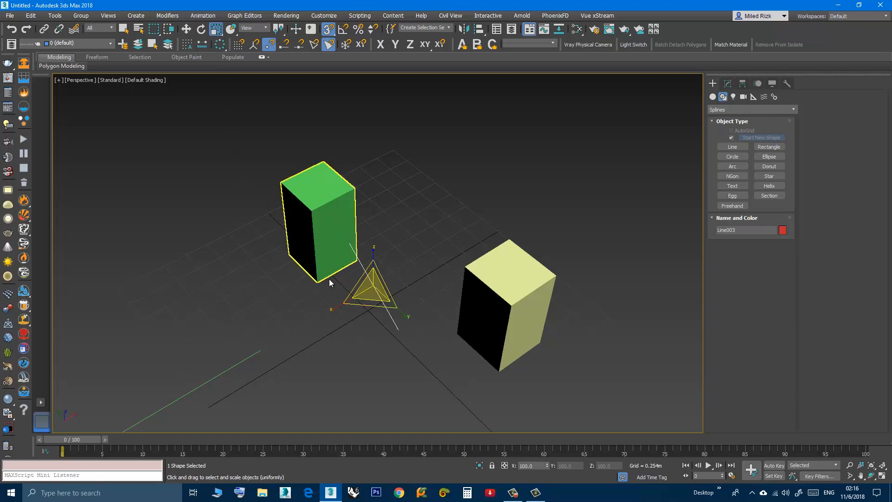
pyautogui.moveTo(372, 286); pyautogui.dragTo(439, 312)
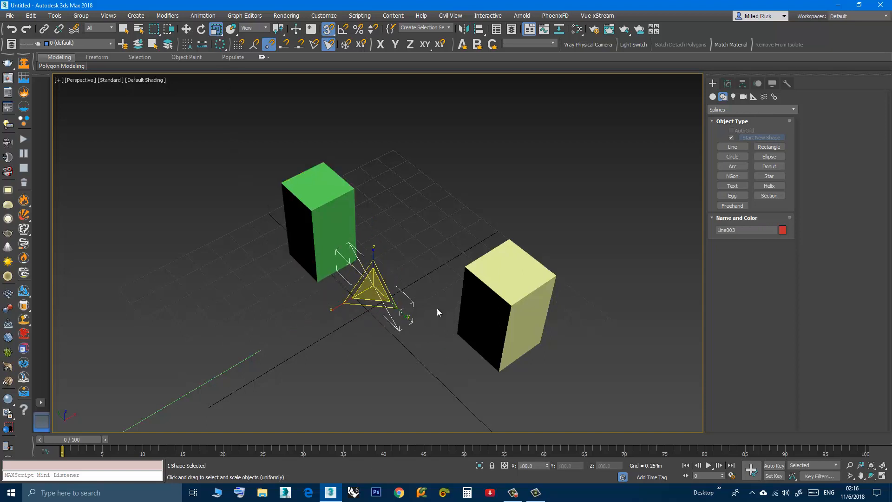
pyautogui.click(494, 311)
pyautogui.moveTo(495, 338); pyautogui.dragTo(431, 284)
pyautogui.rightClick(492, 315)
pyautogui.rightClick(430, 284)
pyautogui.keyDown('alt'); pyautogui.moveTo(435, 317); pyautogui.dragTo(442, 257, button='middle'); pyautogui.keyUp('alt')
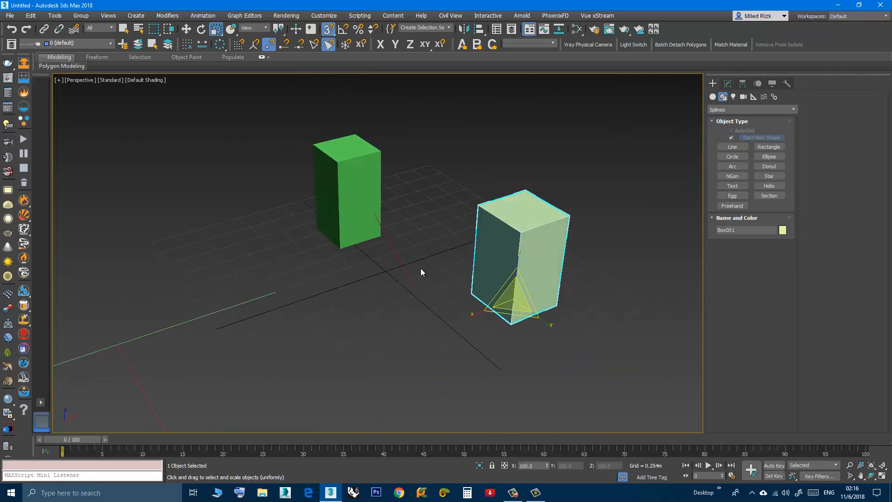
# Step: Turn on Grid Points snapping and turn off the Vertex and Face snaps in the Grid and Snap Settings
pyautogui.rightClick(328, 30)
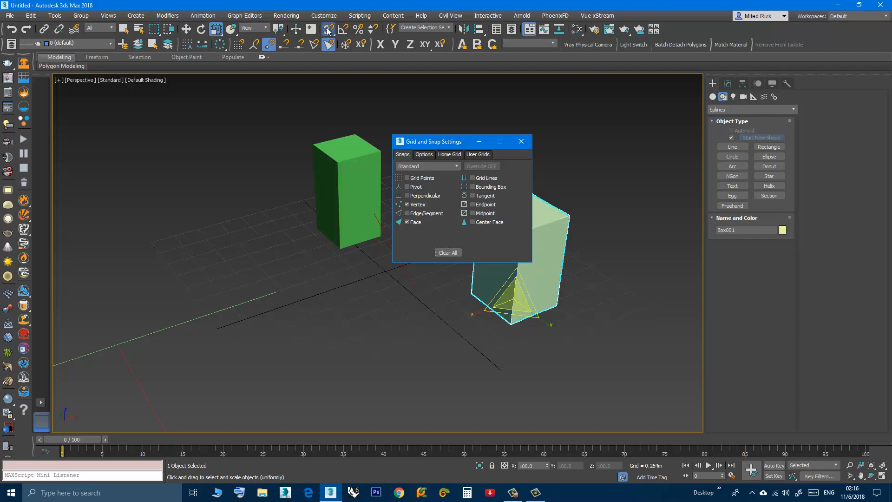
pyautogui.click(329, 30)
pyautogui.moveTo(456, 145); pyautogui.dragTo(250, 158)
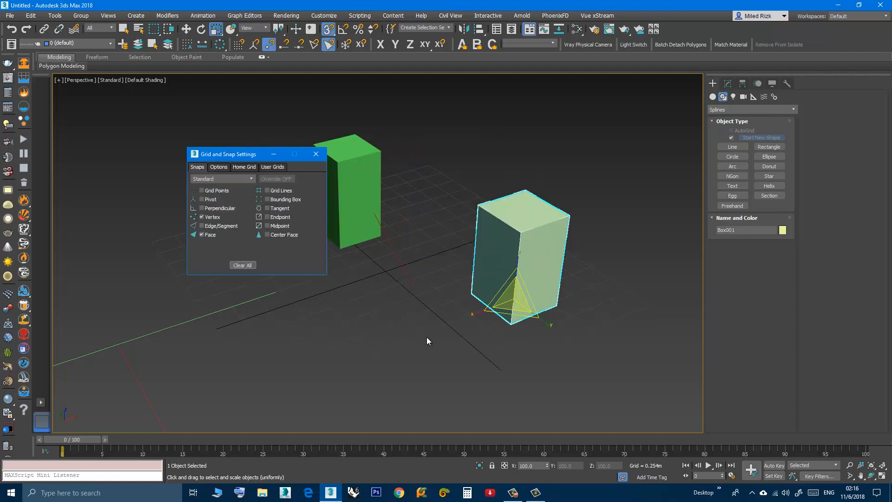
pyautogui.click(202, 191)
pyautogui.click(202, 217)
pyautogui.click(202, 234)
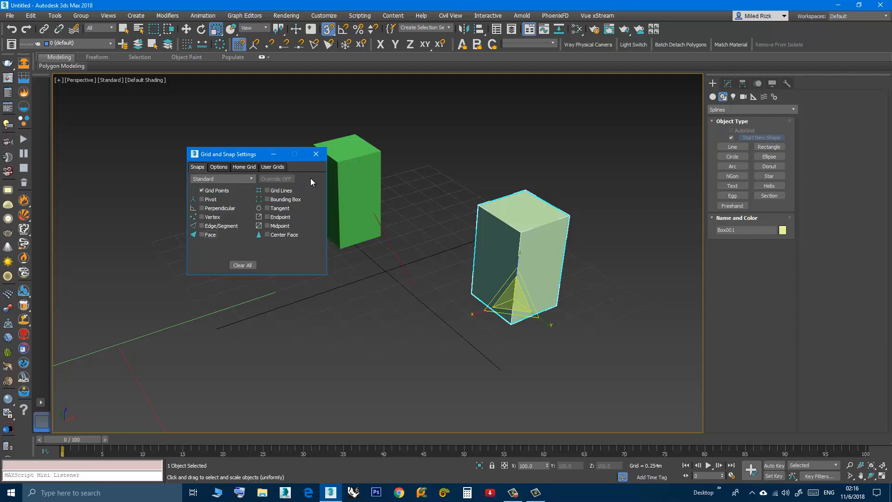
pyautogui.click(316, 155)
# Step: Switch to the Top view of the grid and review the enabled snap type in the Grid and Snap Settings
pyautogui.moveTo(326, 232)
pyautogui.mouseDown(button='middle')
pyautogui.moveTo(289, 223)
pyautogui.moveTo(337, 243)
pyautogui.mouseUp(button='middle')
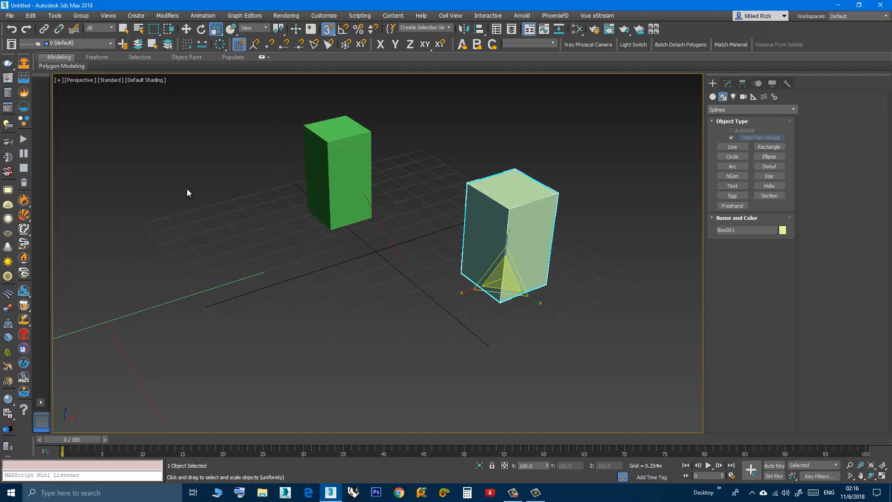
pyautogui.moveTo(303, 265); pyautogui.dragTo(287, 256, button='middle')
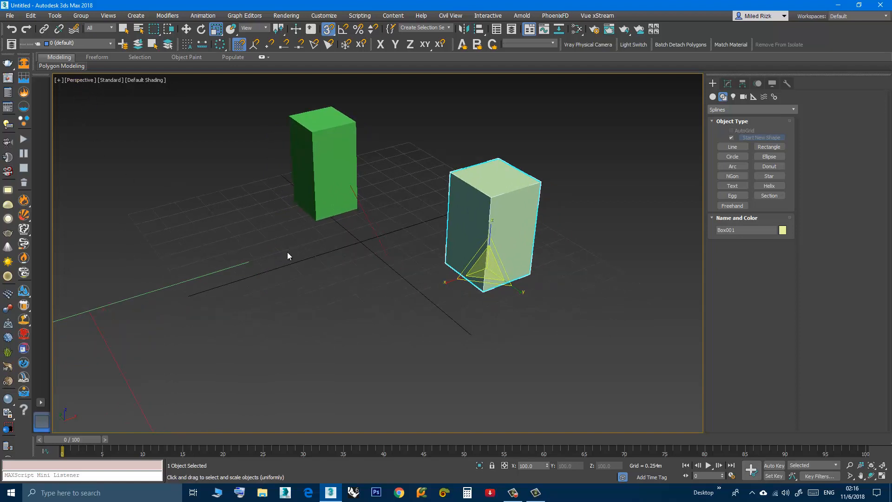
pyautogui.scroll(-2, 287, 253)
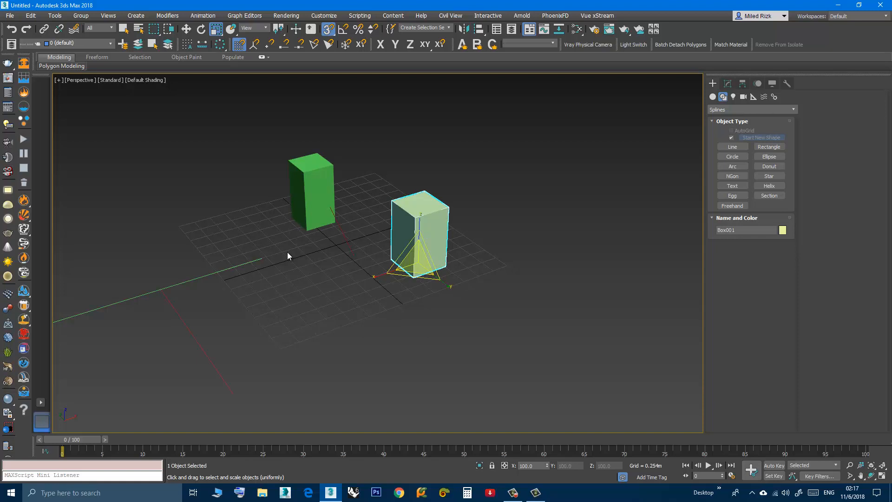
pyautogui.press('t')
pyautogui.scroll(-5, 266, 294)
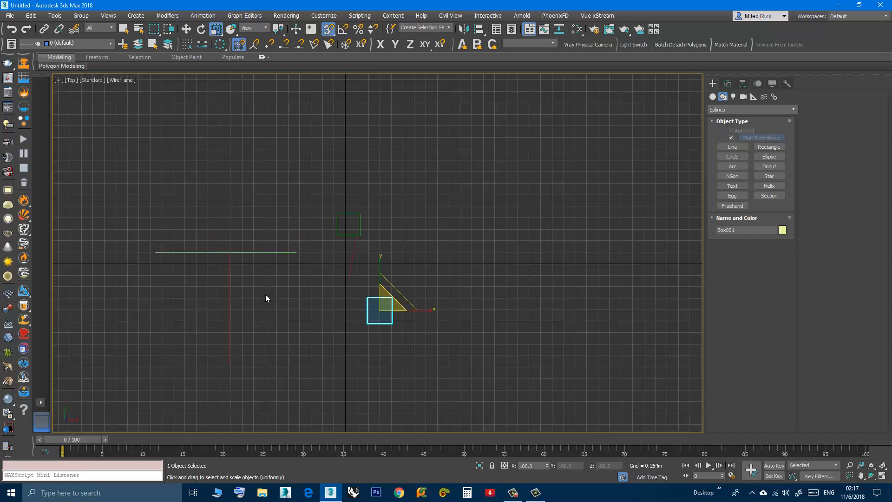
pyautogui.scroll(3, 415, 266)
pyautogui.rightClick(328, 29)
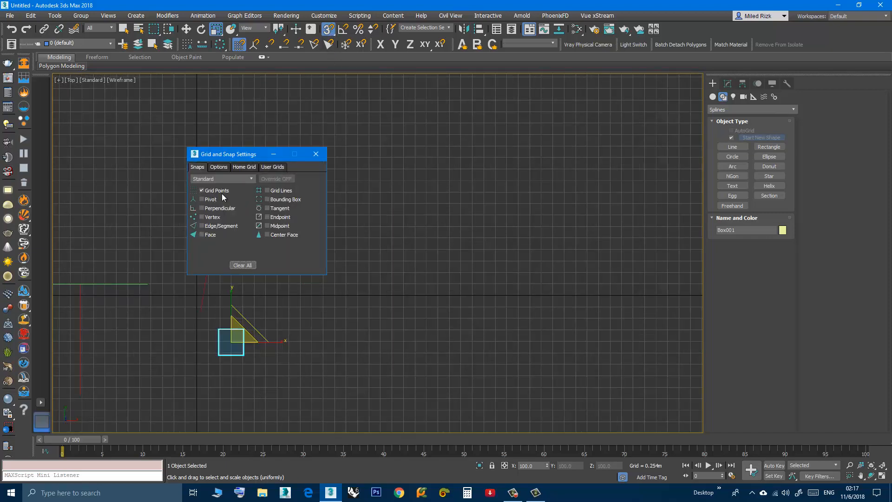
pyautogui.click(315, 154)
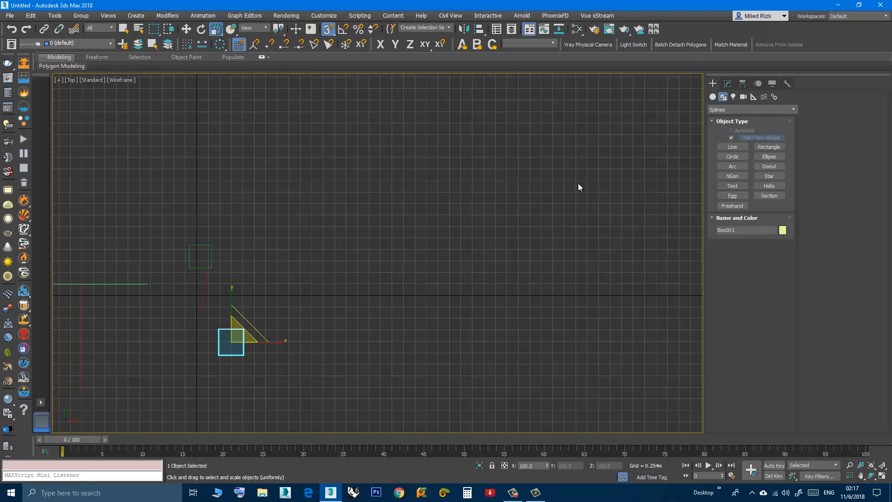
# Step: Draw a six-point zigzag line snapped to grid points, starting at X 4.318 m, Y 0 and rising diagonally one grid square per segment
pyautogui.click(733, 148)
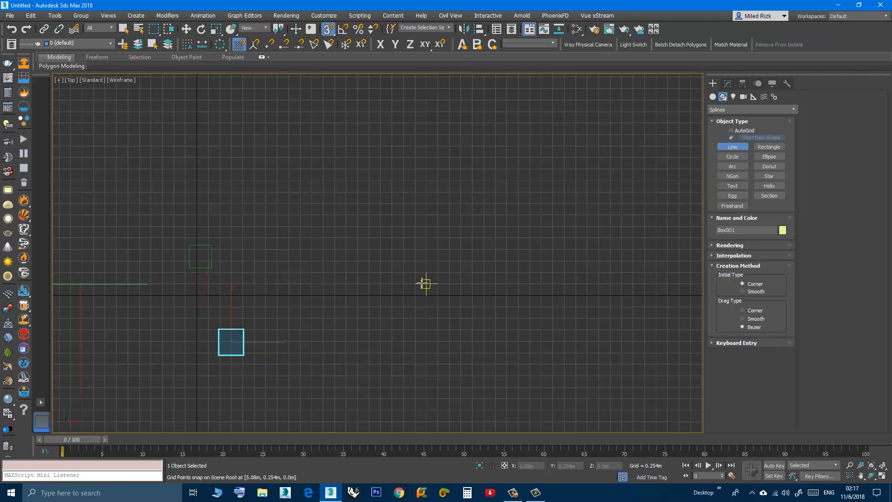
pyautogui.scroll(-2, 421, 291)
pyautogui.scroll(5, 414, 291)
pyautogui.scroll(3, 412, 288)
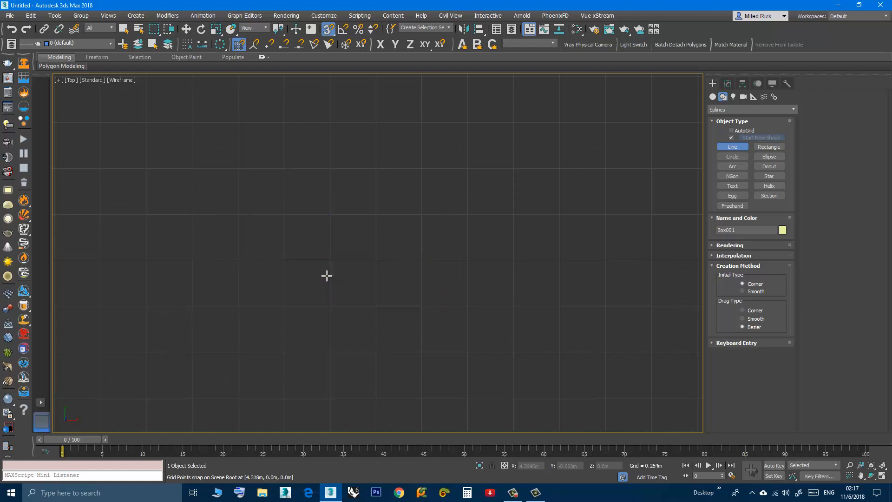
pyautogui.click(330, 260)
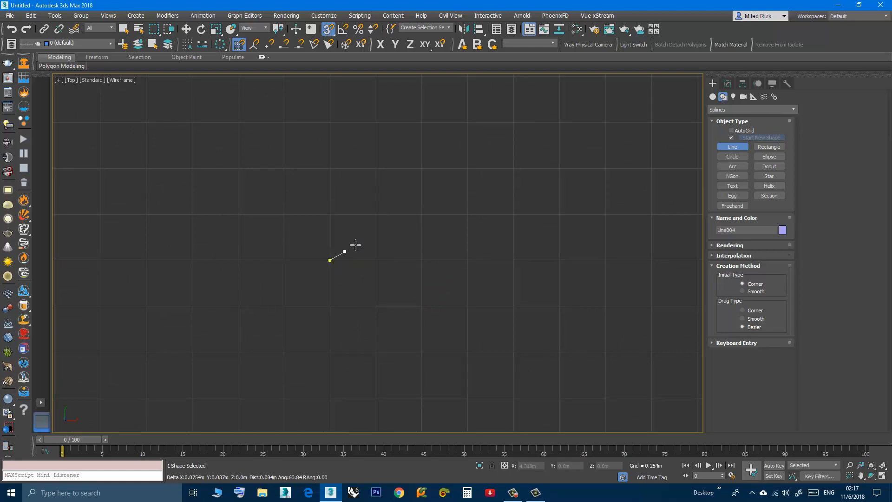
pyautogui.click(376, 214)
pyautogui.click(331, 167)
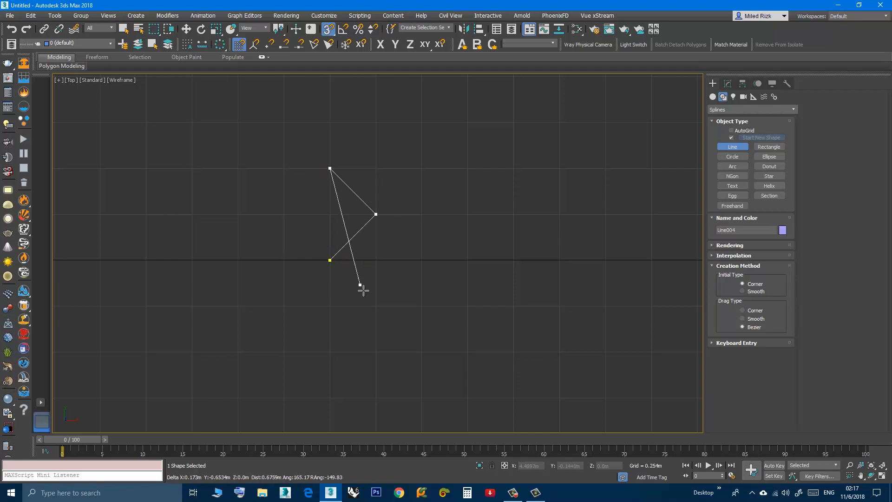
pyautogui.scroll(-3, 361, 285)
pyautogui.scroll(2, 360, 250)
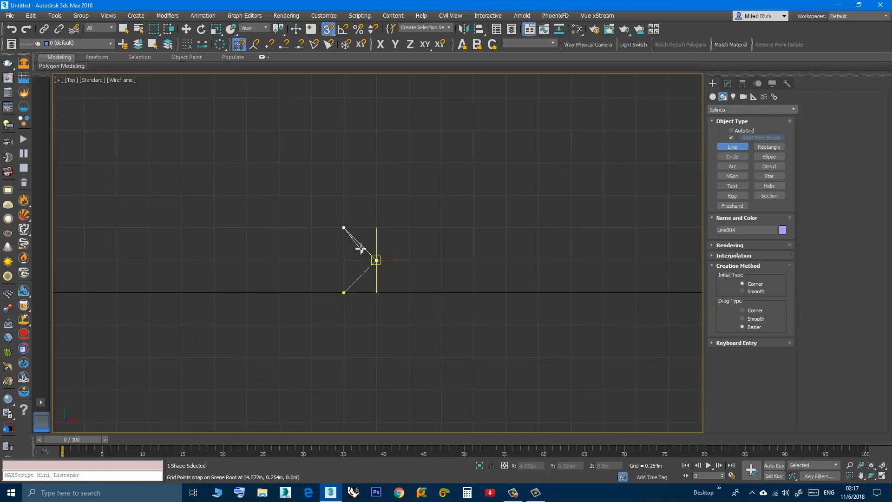
pyautogui.click(376, 195)
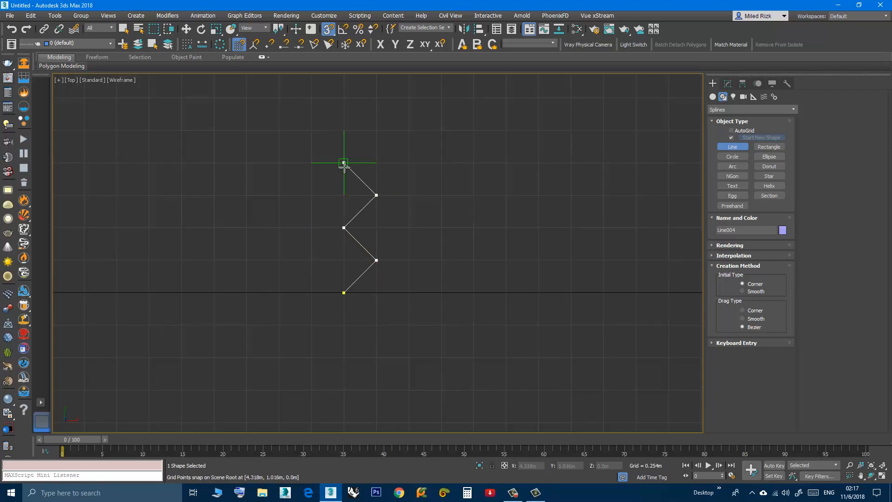
pyautogui.click(343, 163)
pyautogui.click(376, 131)
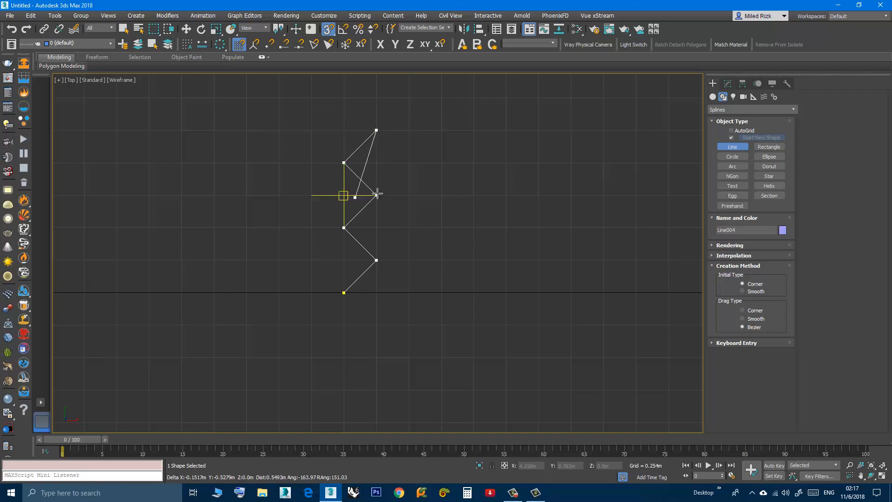
pyautogui.rightClick(417, 291)
pyautogui.scroll(-5, 435, 294)
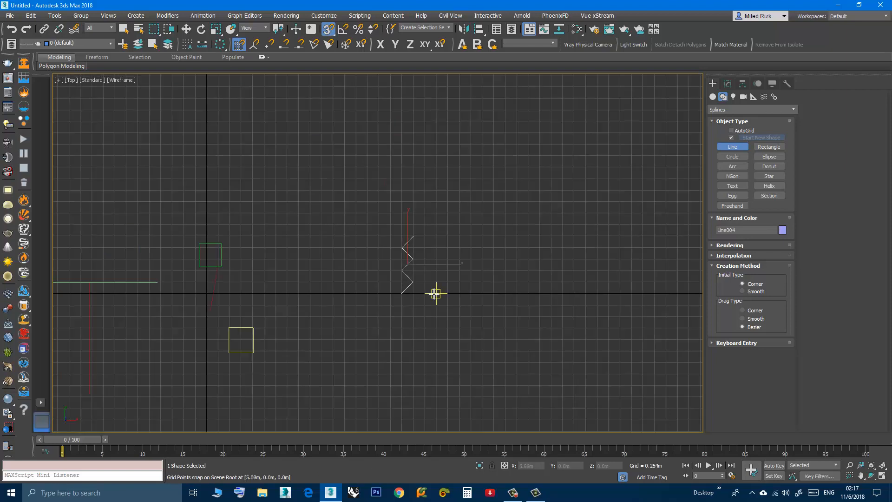
pyautogui.press('r')
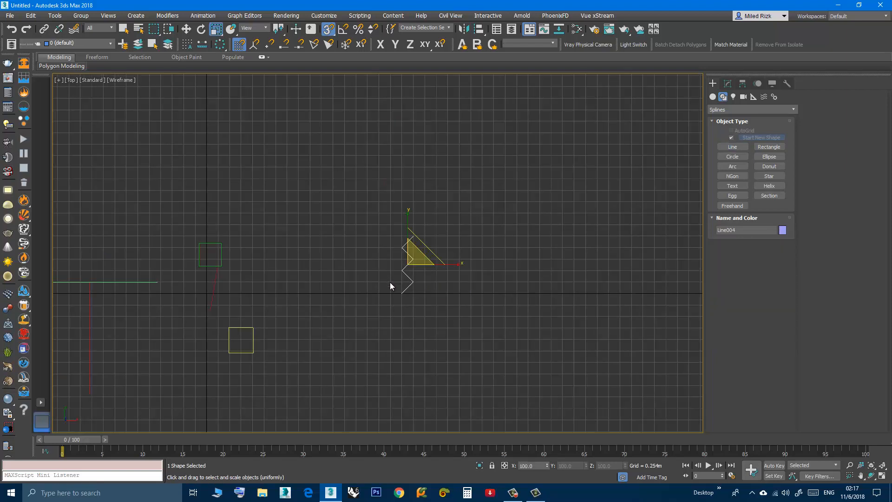
# Step: Return to the Perspective view and examine the zigzag line up close and together with the two boxes
pyautogui.press('p')
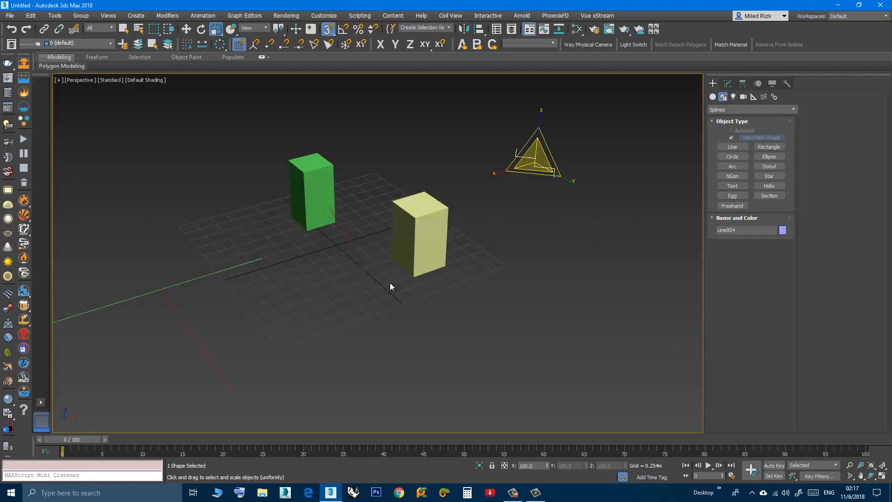
pyautogui.moveTo(389, 308); pyautogui.dragTo(397, 334, button='middle')
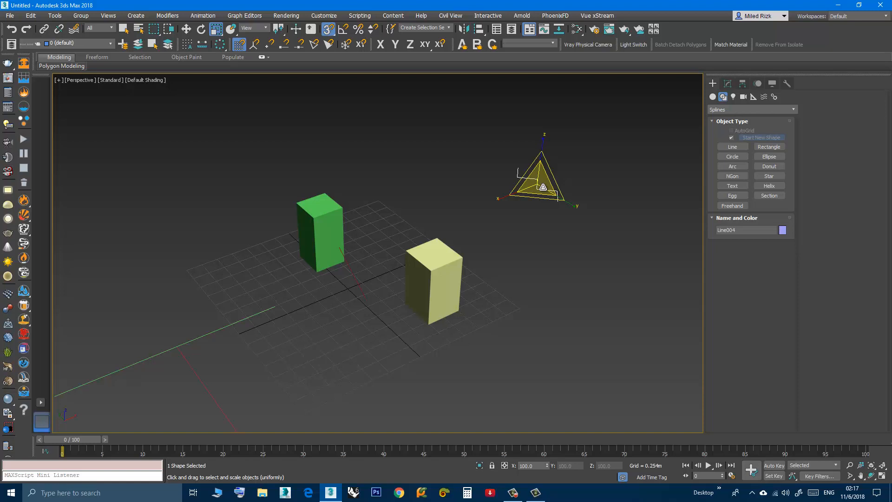
pyautogui.hotkey('alt', 'q')
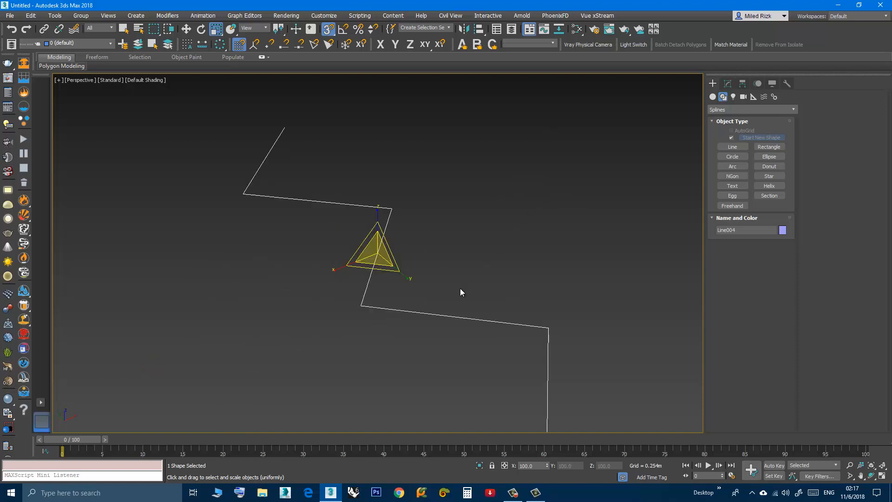
pyautogui.scroll(-3, 453, 295)
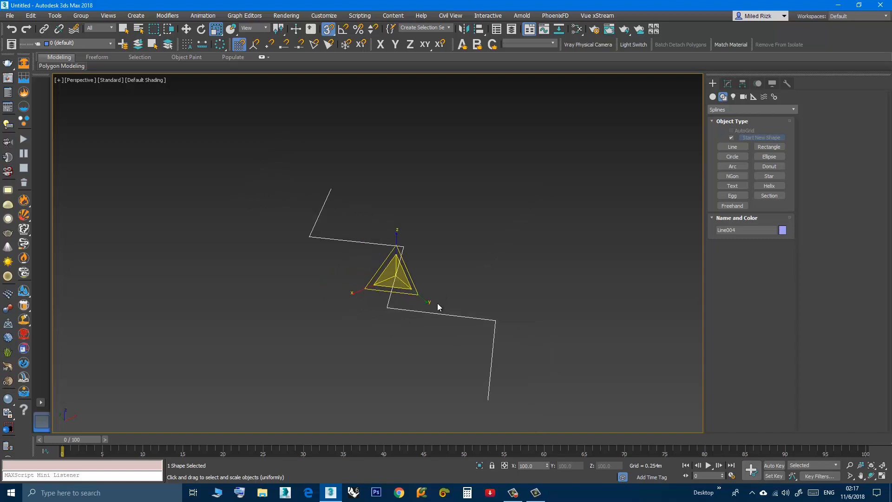
pyautogui.scroll(3, 437, 303)
pyautogui.scroll(-4, 438, 303)
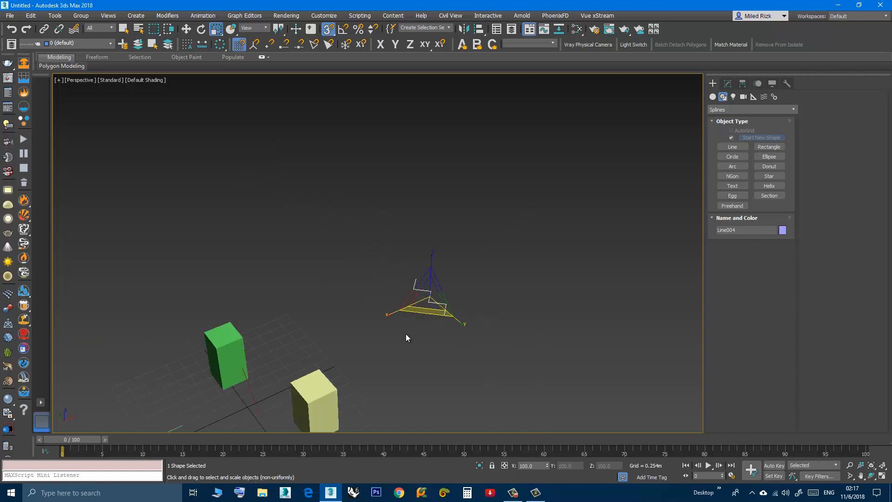
pyautogui.moveTo(382, 351); pyautogui.dragTo(419, 256, button='middle')
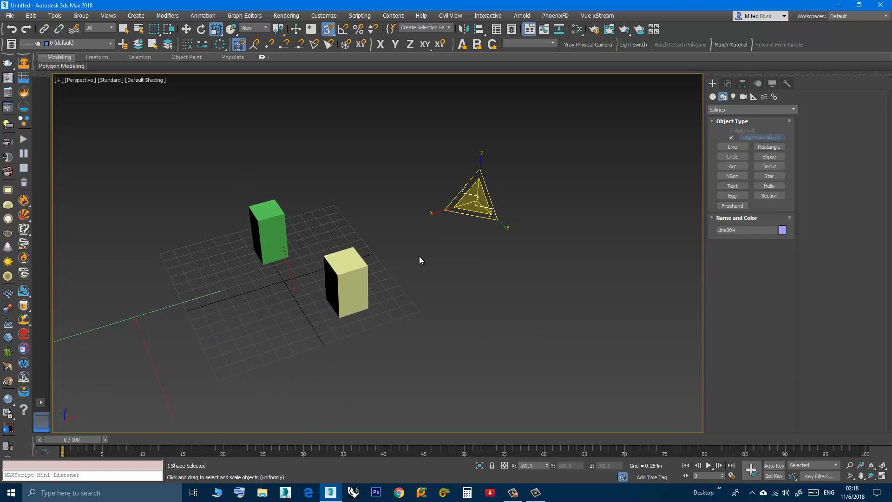
# Step: Review the enabled snap types in the Grid and Snap Settings and look over the whole scene
pyautogui.rightClick(328, 29)
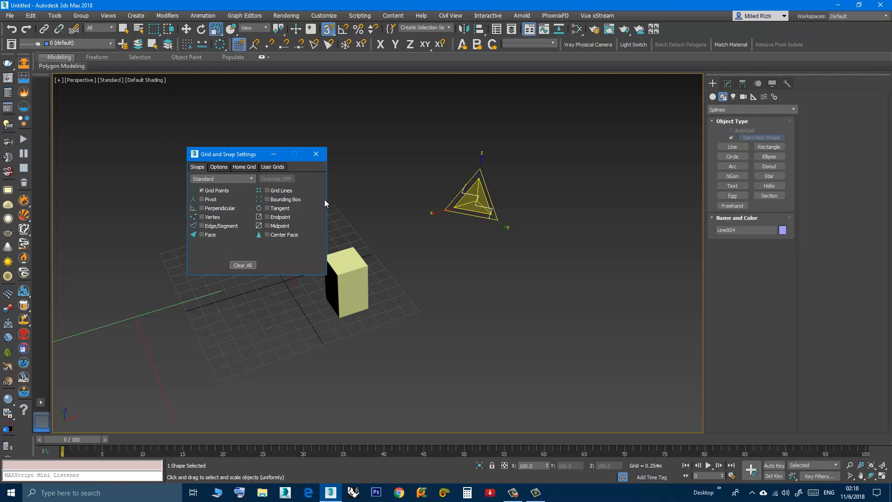
pyautogui.click(316, 154)
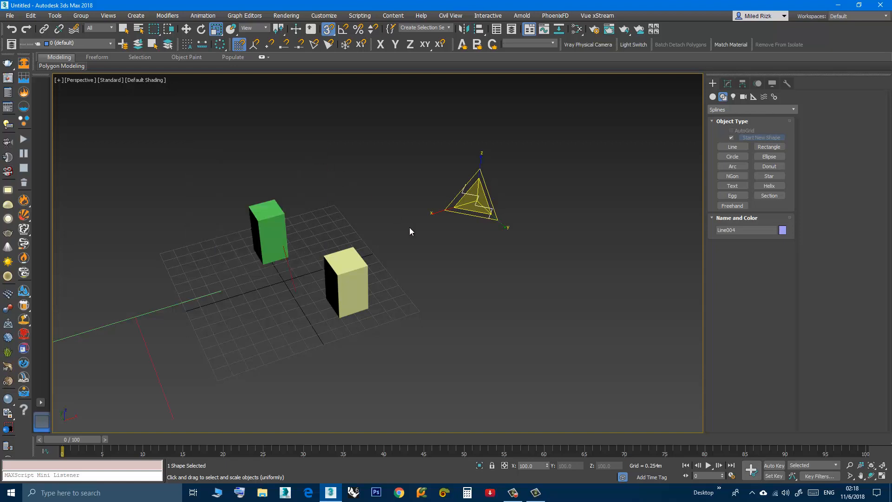
pyautogui.moveTo(408, 230); pyautogui.dragTo(382, 233, button='middle')
pyautogui.scroll(-3, 384, 227)
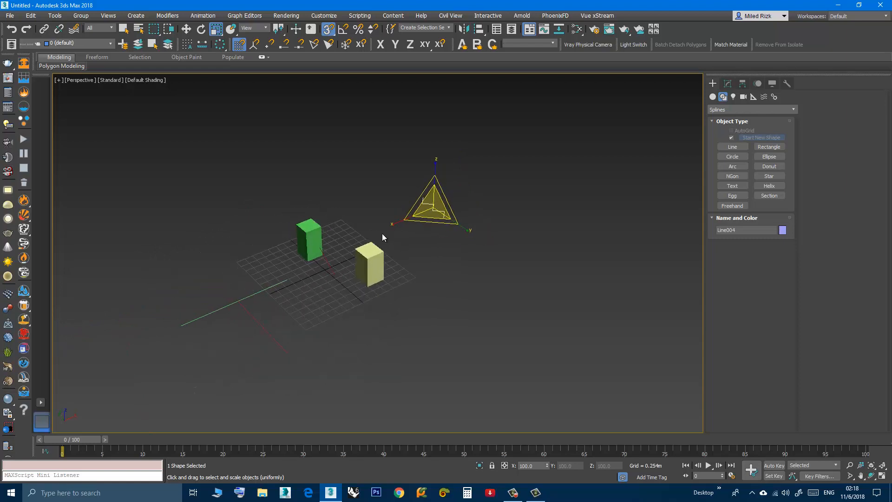
pyautogui.scroll(2, 346, 265)
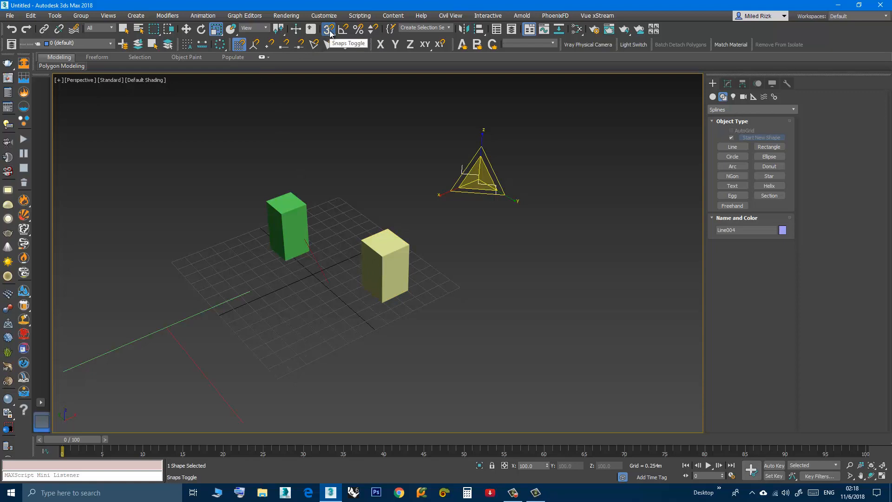
# Step: Turn snapping off with transforms constrained to the Y axis, and return to plain object selection
pyautogui.press('F6')
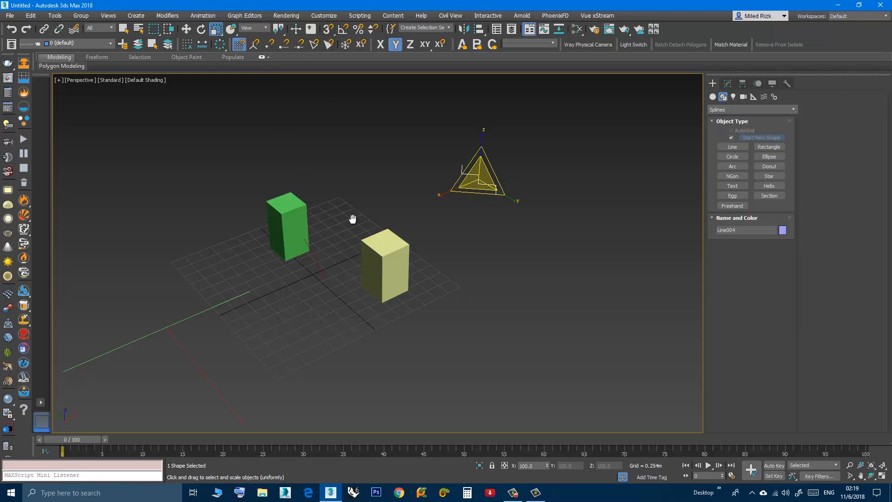
pyautogui.moveTo(352, 219); pyautogui.dragTo(335, 212, button='middle')
pyautogui.scroll(5, 351, 266)
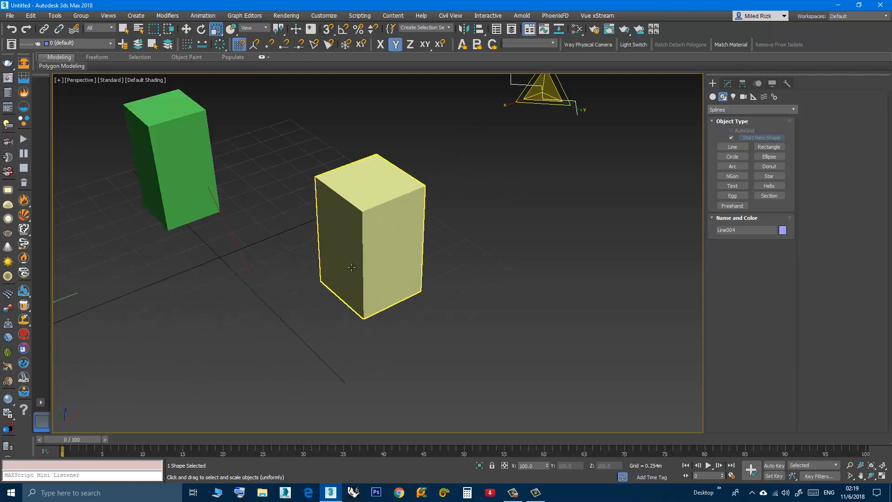
pyautogui.scroll(-3, 352, 266)
pyautogui.press('q')
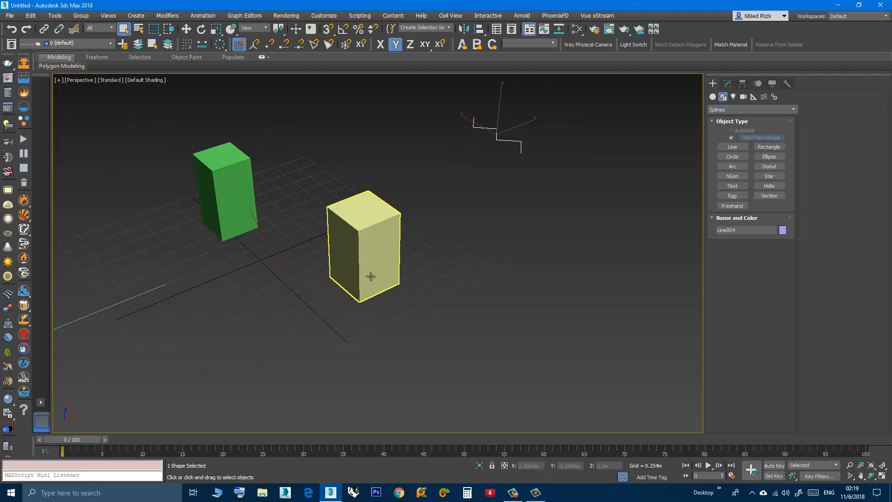
# Step: Try to rotate the yellow box freely about its Z axis by about 17 degrees
pyautogui.click(365, 246)
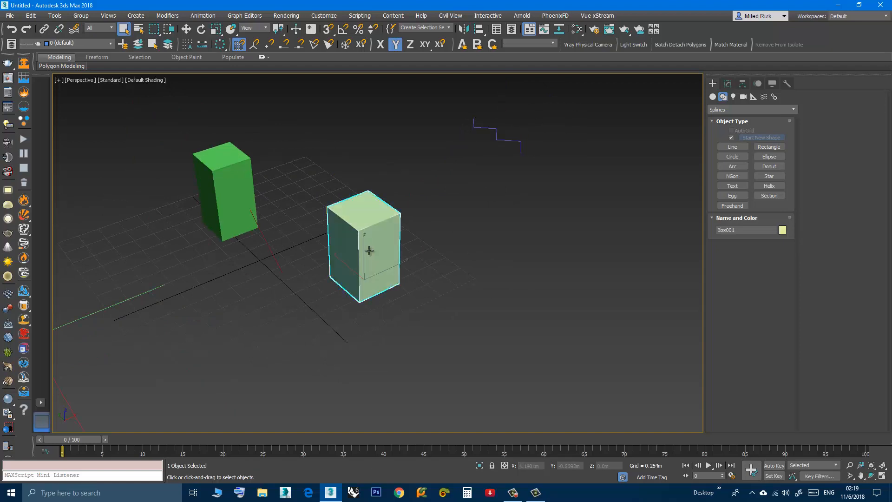
pyautogui.press('e')
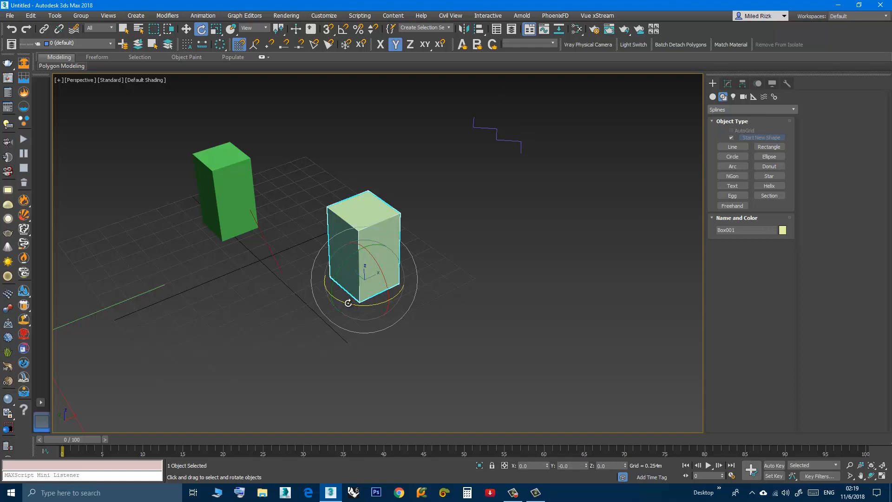
pyautogui.moveTo(351, 302); pyautogui.dragTo(367, 275)
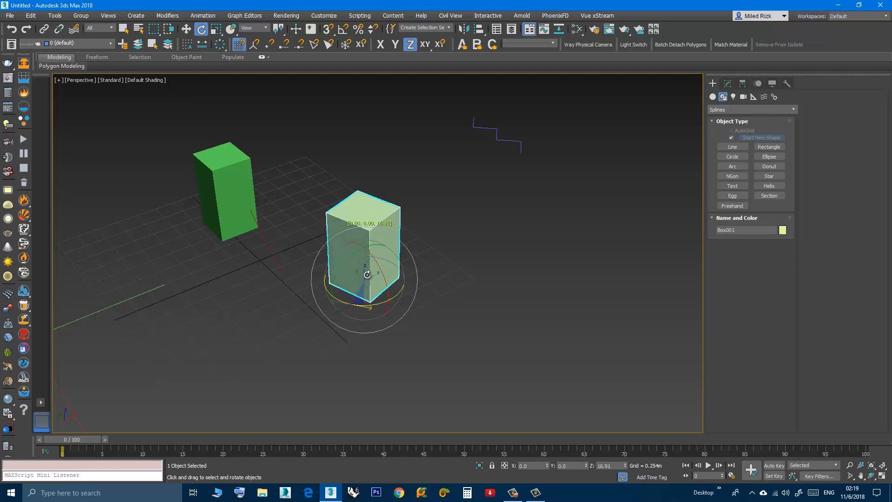
pyautogui.rightClick(368, 274)
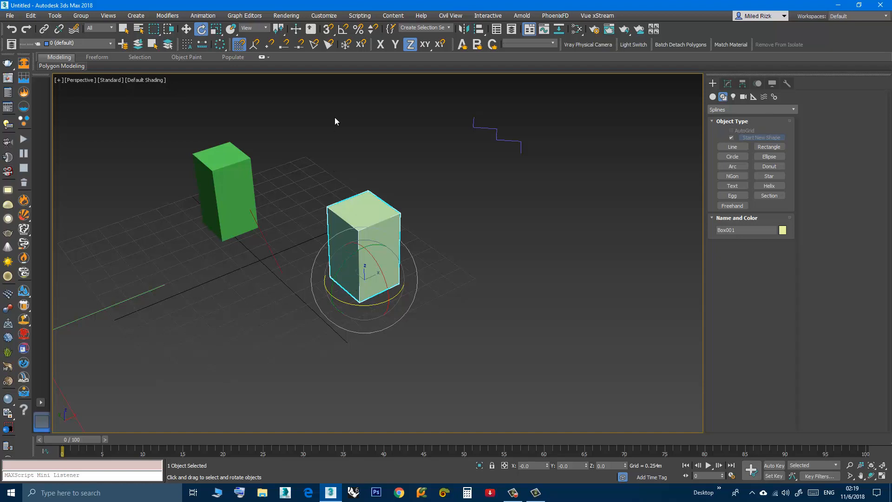
# Step: Turn on Angle Snap and test it by rotating the yellow box about its Z axis
pyautogui.click(344, 29)
pyautogui.moveTo(350, 303)
pyautogui.mouseDown()
pyautogui.moveTo(371, 303)
pyautogui.moveTo(350, 302)
pyautogui.mouseUp()
# Step: Set the angle snap increment to 15 degrees and test it by rotating the yellow box about its Z axis
pyautogui.rightClick(343, 30)
pyautogui.click(343, 31)
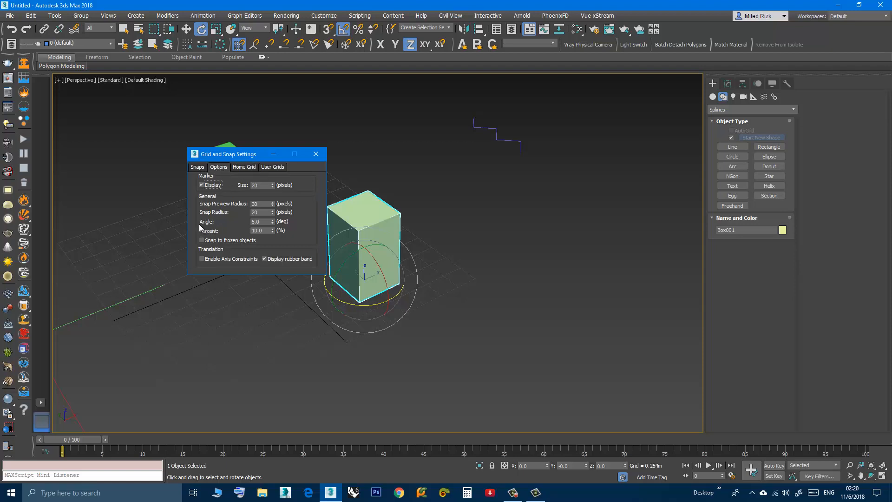
pyautogui.doubleClick(247, 222)
pyautogui.write('15')
pyautogui.click(316, 154)
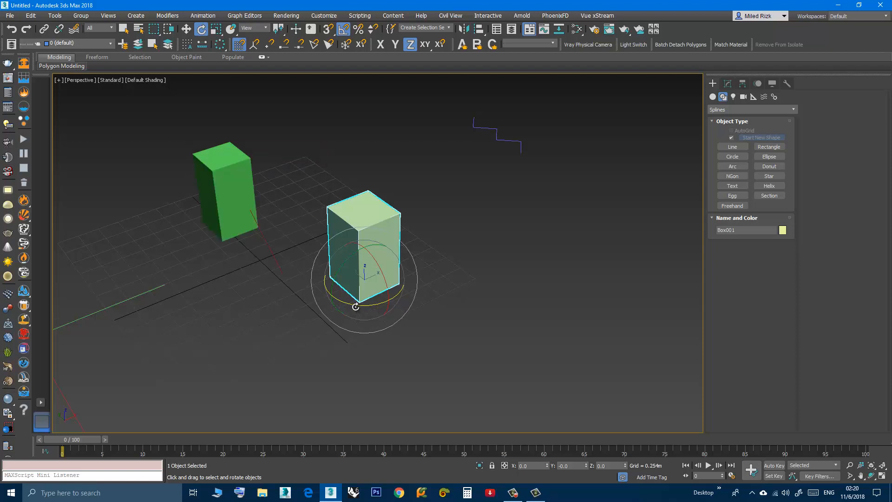
pyautogui.moveTo(358, 305)
pyautogui.mouseDown()
pyautogui.moveTo(409, 291)
pyautogui.moveTo(356, 297)
pyautogui.mouseUp()
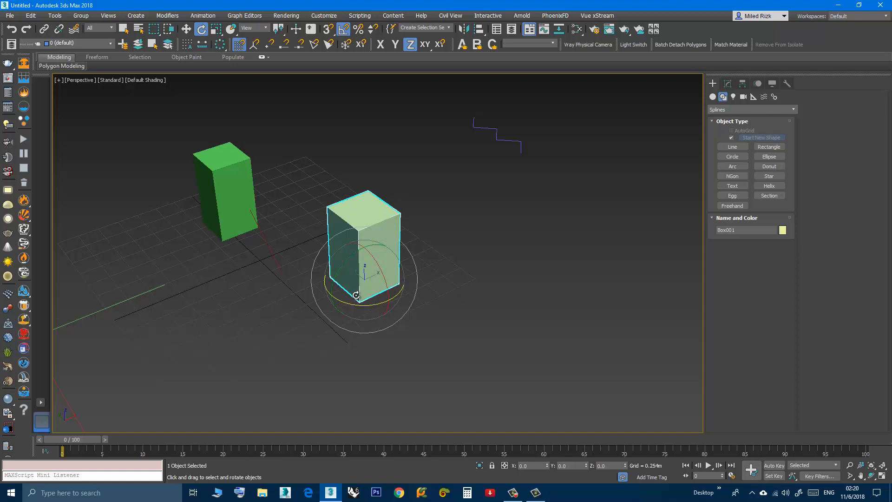
# Step: Set the angle snap increment to 5 degrees and close the Grid and Snap Settings
pyautogui.rightClick(343, 30)
pyautogui.click(264, 222)
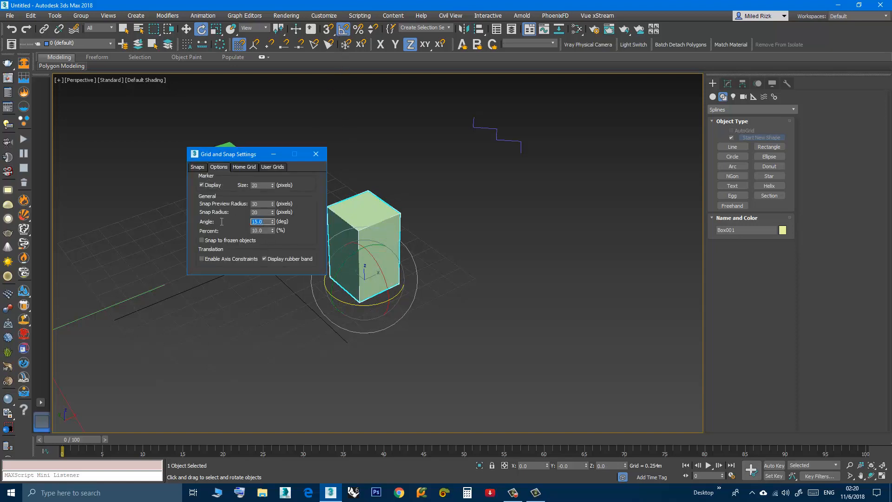
pyautogui.write('5')
pyautogui.press('Return')
pyautogui.click(320, 159)
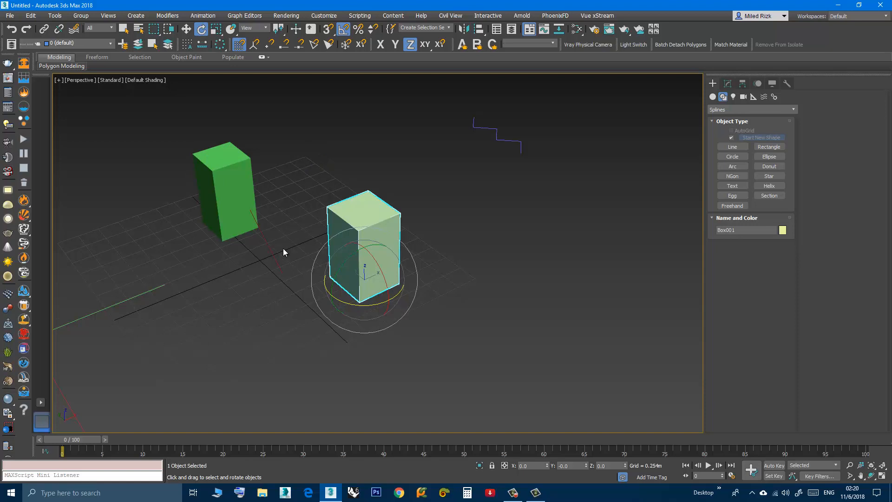
# Step: Select both boxes and all the lines in the scene and hide them
pyautogui.moveTo(283, 250); pyautogui.dragTo(348, 259, button='middle')
pyautogui.scroll(2, 383, 242)
pyautogui.scroll(-6, 381, 241)
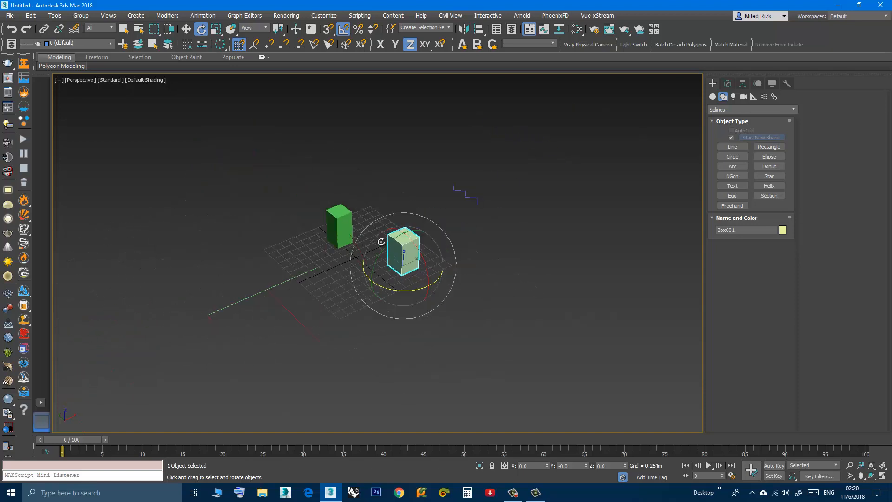
pyautogui.moveTo(552, 371); pyautogui.dragTo(203, 170)
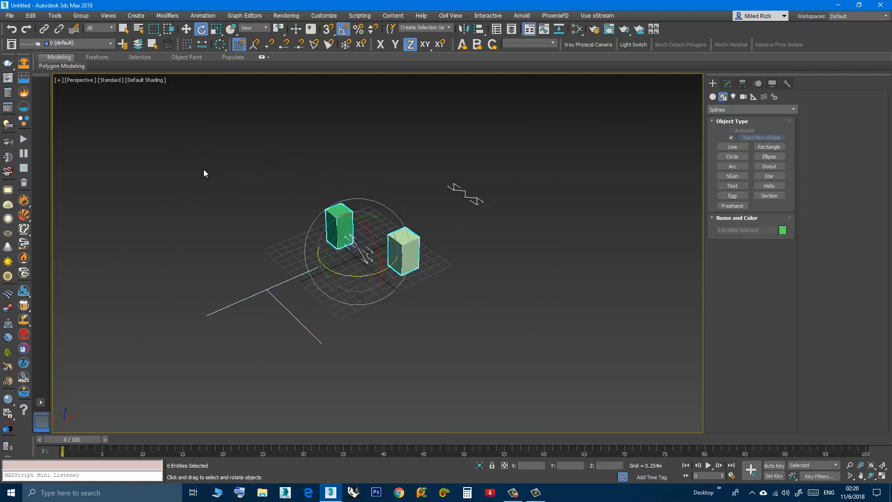
pyautogui.rightClick(323, 245)
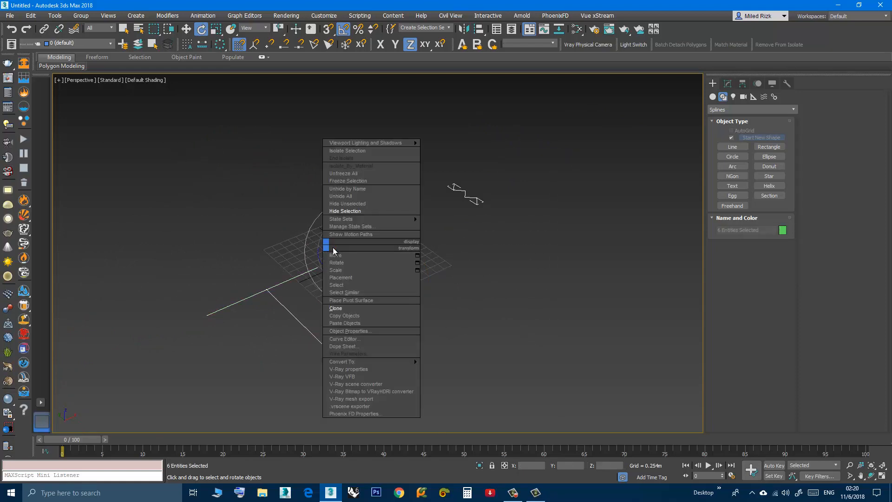
pyautogui.click(348, 211)
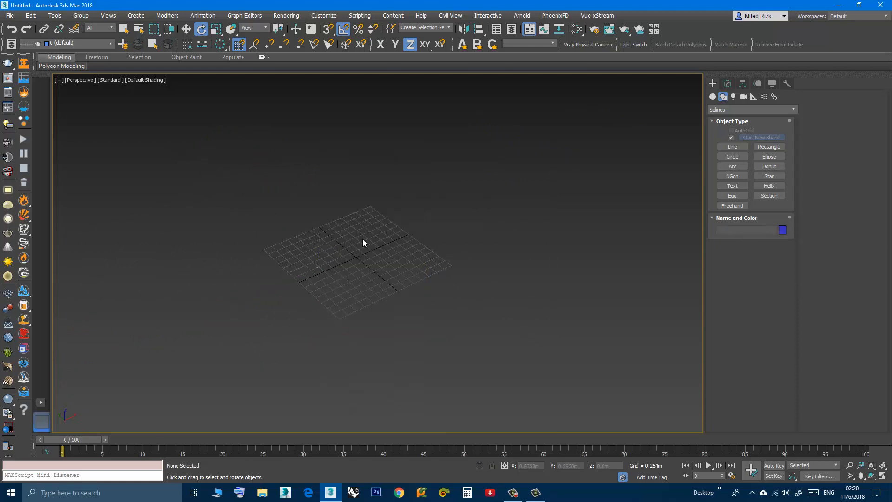
# Step: Switch to the Top view and frame the area around the grid origin
pyautogui.press('t')
pyautogui.scroll(1, 206, 281)
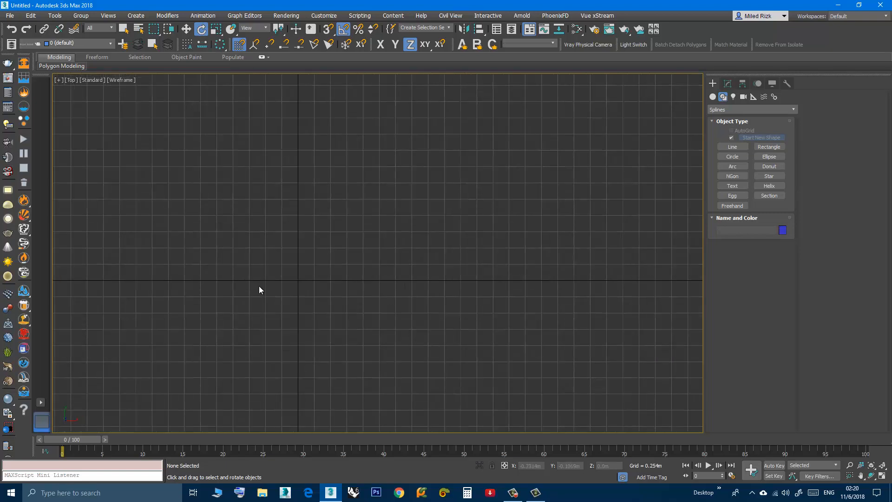
pyautogui.scroll(3, 259, 286)
pyautogui.scroll(-2, 356, 247)
pyautogui.rightClick(363, 248)
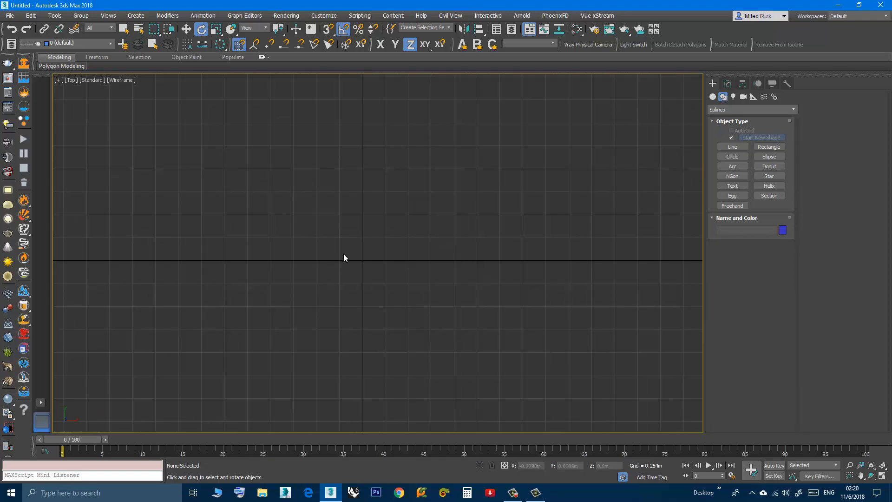
pyautogui.moveTo(341, 272); pyautogui.dragTo(281, 305, button='middle')
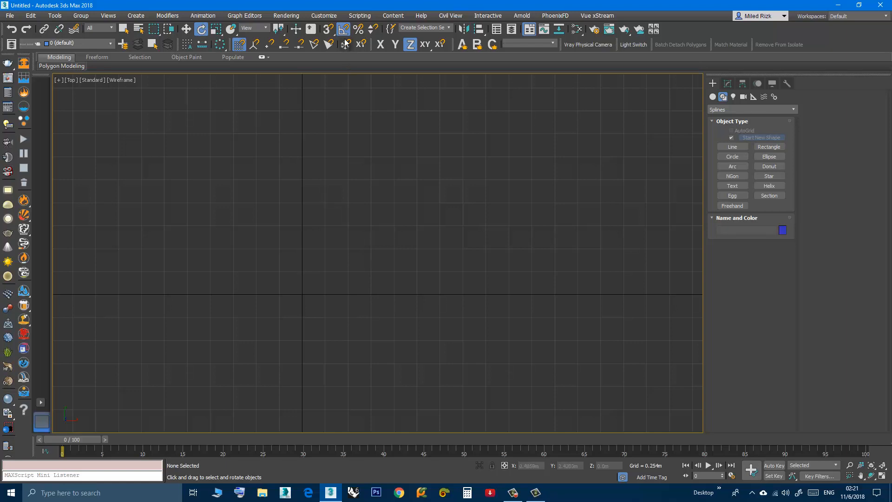
# Step: Set the home grid spacing to 0.1 m in the Grid and Snap Settings
pyautogui.rightClick(327, 30)
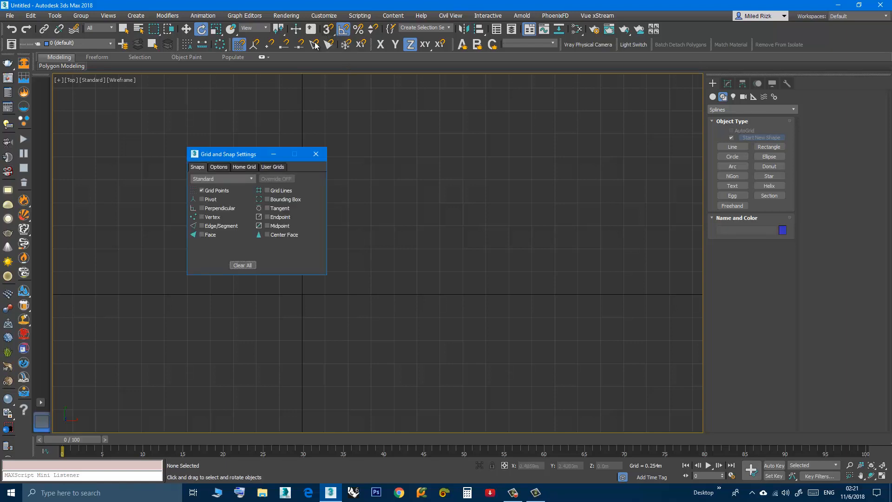
pyautogui.click(244, 168)
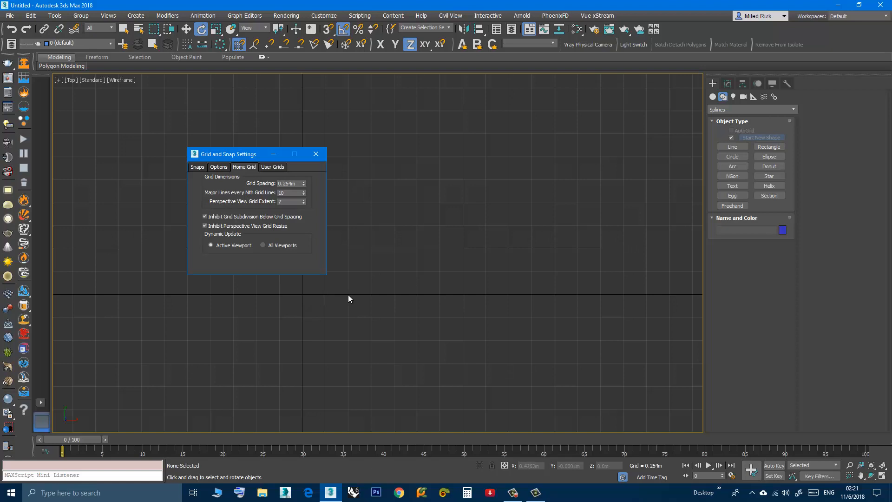
pyautogui.scroll(-3, 328, 291)
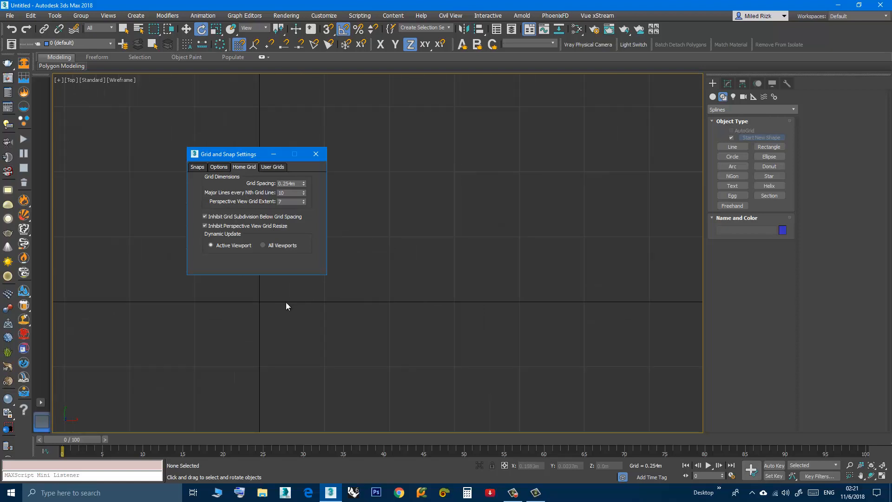
pyautogui.moveTo(245, 158); pyautogui.dragTo(185, 152)
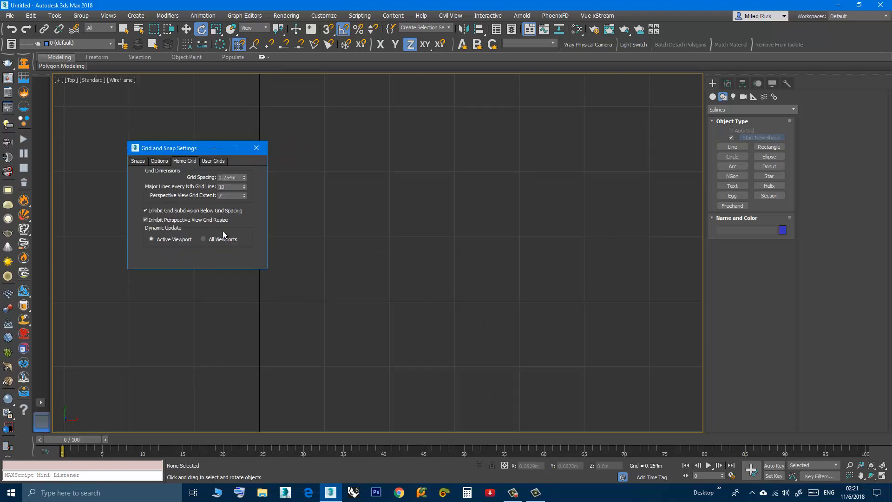
pyautogui.rightClick(289, 308)
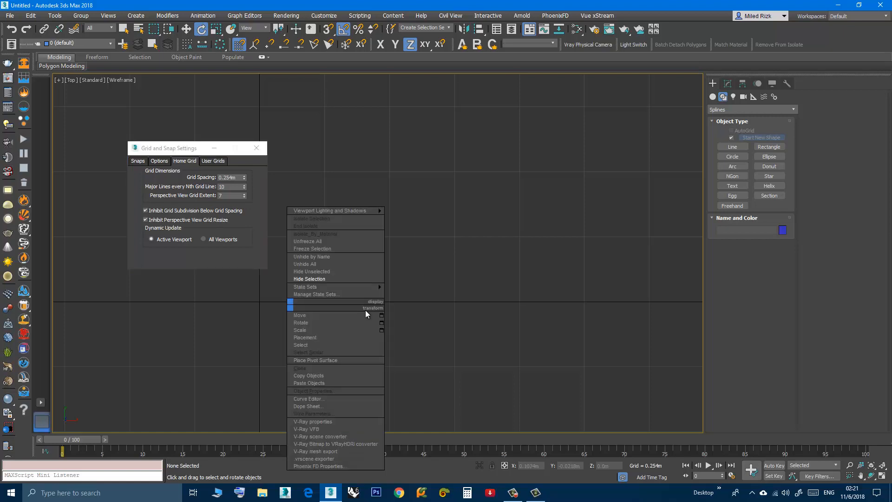
pyautogui.click(282, 310)
pyautogui.moveTo(285, 306); pyautogui.dragTo(354, 306, button='middle')
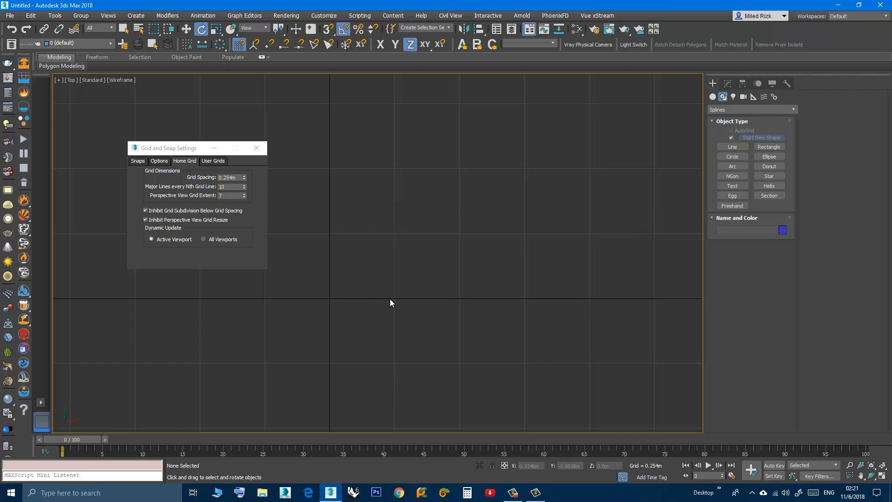
pyautogui.moveTo(355, 265); pyautogui.dragTo(348, 284, button='middle')
pyautogui.moveTo(237, 178); pyautogui.dragTo(225, 177)
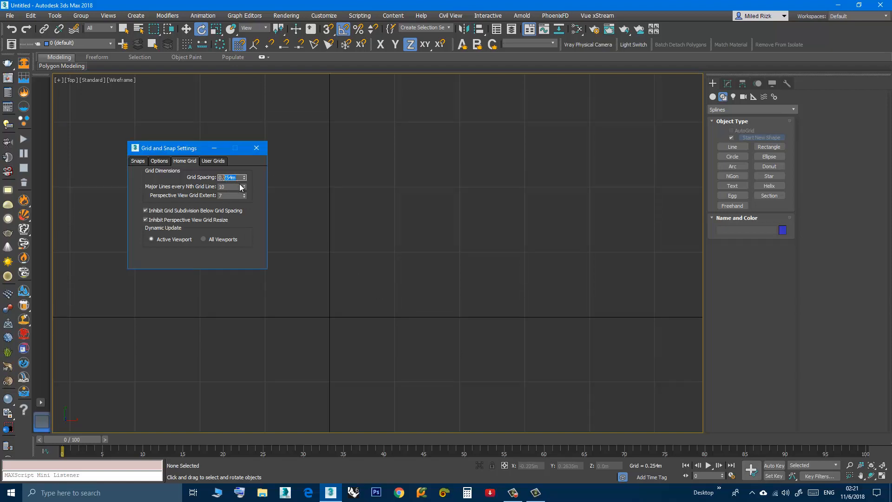
pyautogui.write('1')
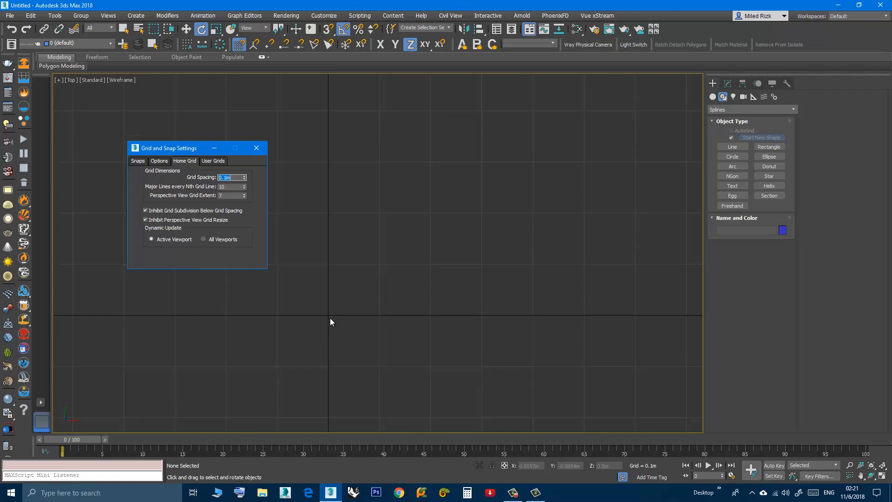
# Step: Start the Line tool, turn snapping on, and check the enabled snap types in the Grid and Snap Settings
pyautogui.click(733, 146)
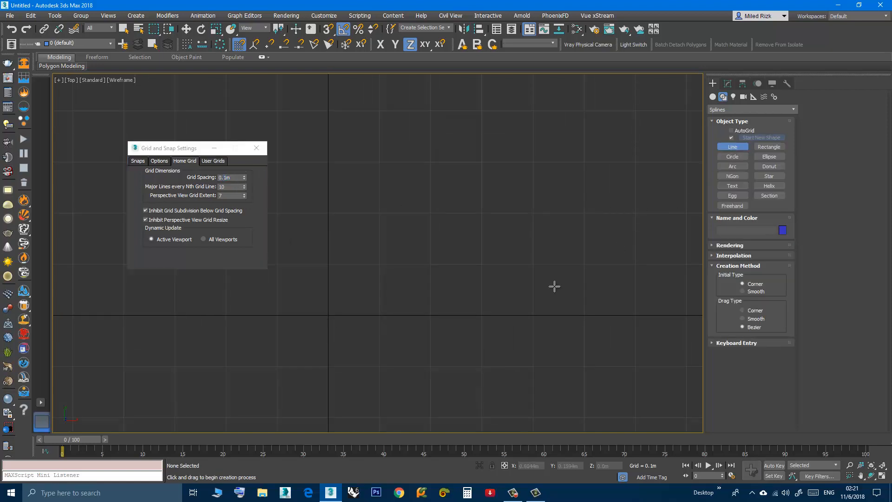
pyautogui.click(328, 30)
pyautogui.click(137, 162)
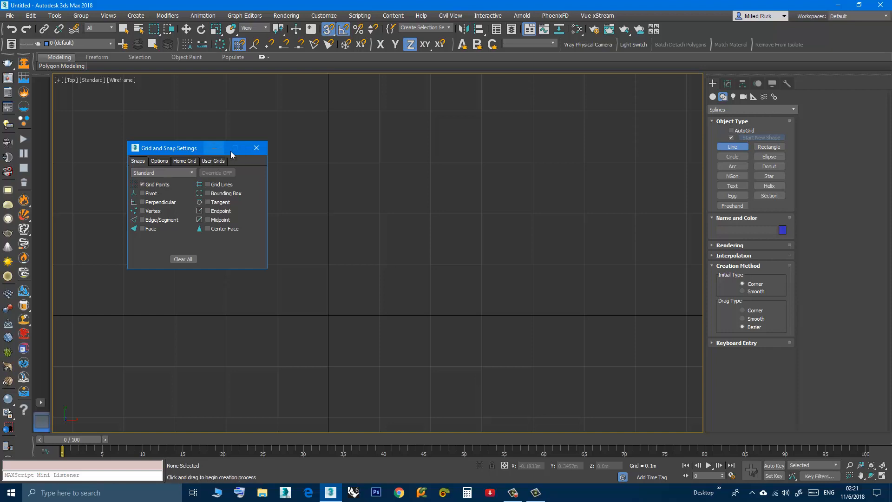
pyautogui.click(256, 148)
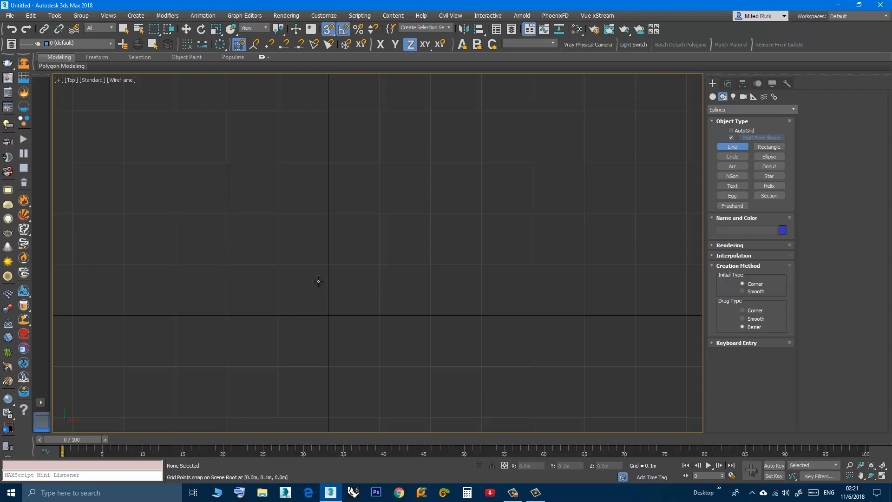
# Step: Draw a stepped line snapped to grid points through (0, 0), (0, 0.2), (0.1, 0.2), (0.1, 0.3), (0.2, 0.3) and (0.2, 0.7) m
pyautogui.click(328, 316)
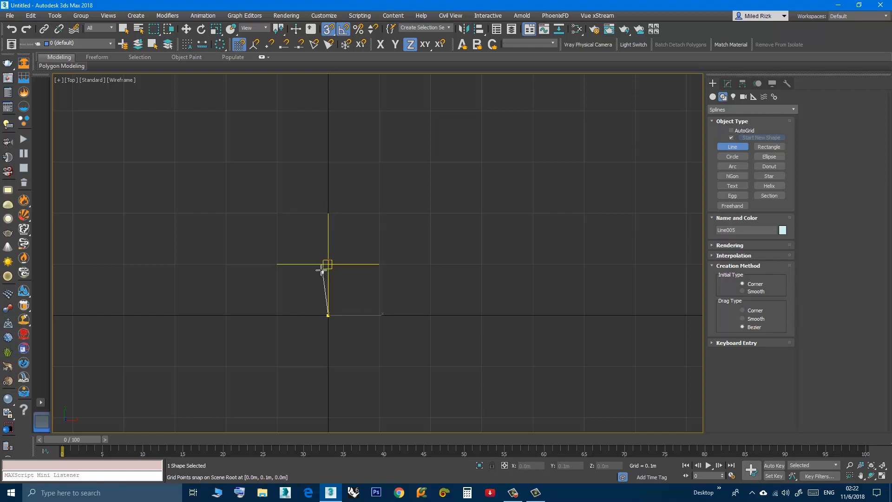
pyautogui.click(325, 214)
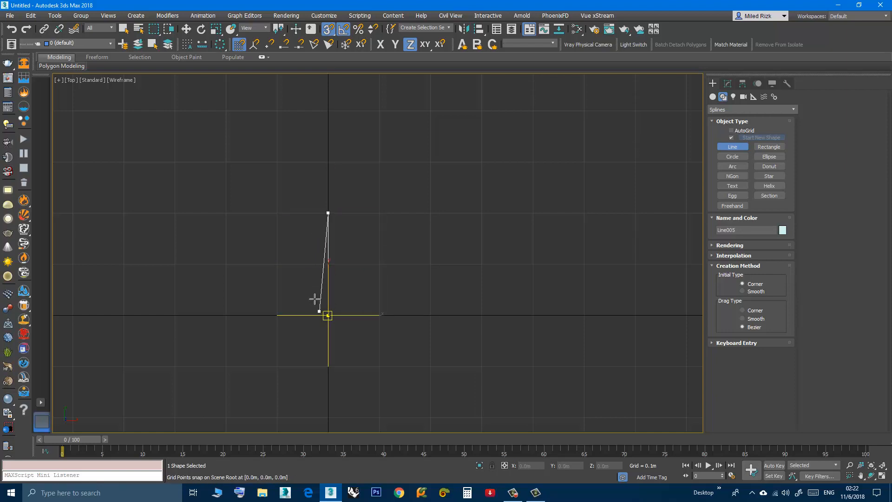
pyautogui.click(380, 213)
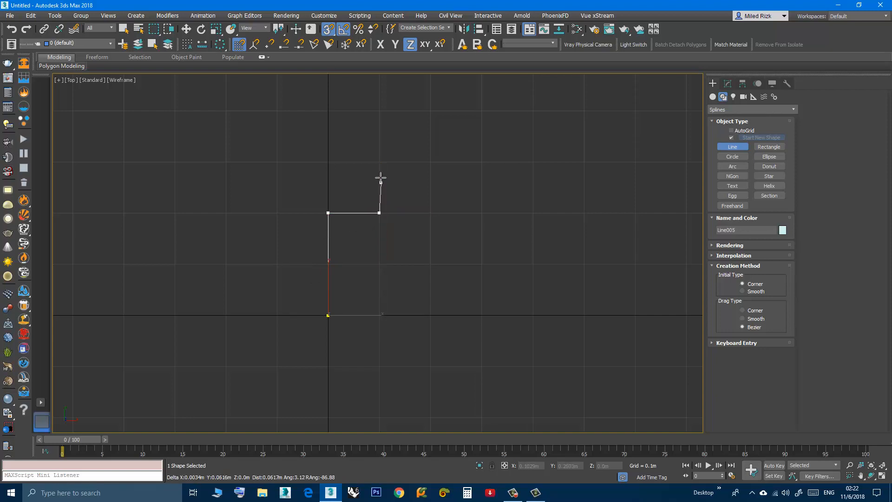
pyautogui.click(379, 162)
pyautogui.click(430, 161)
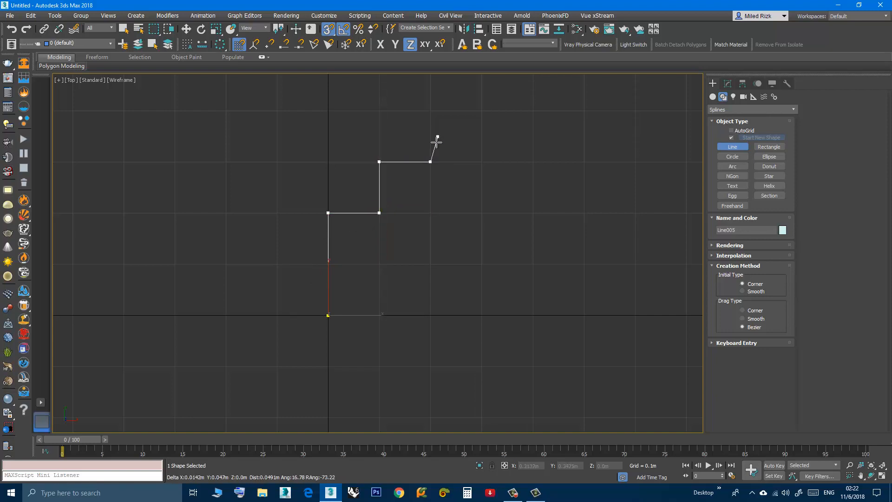
pyautogui.scroll(-3, 393, 213)
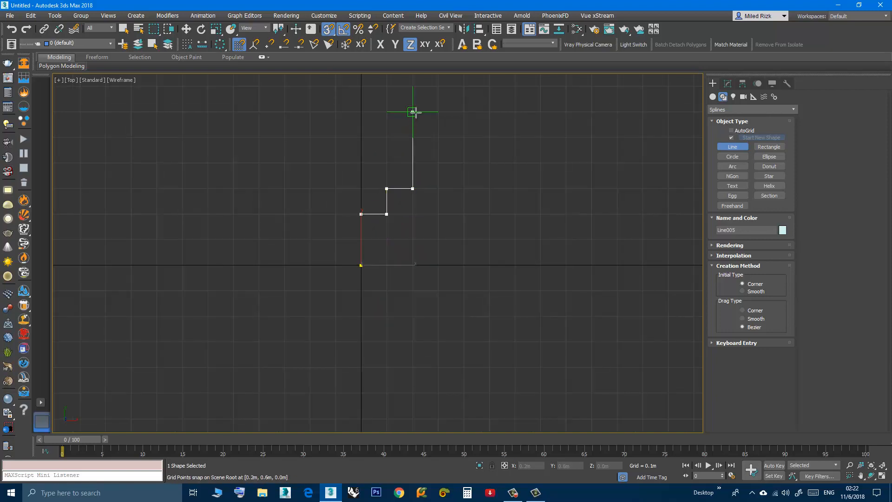
pyautogui.click(412, 86)
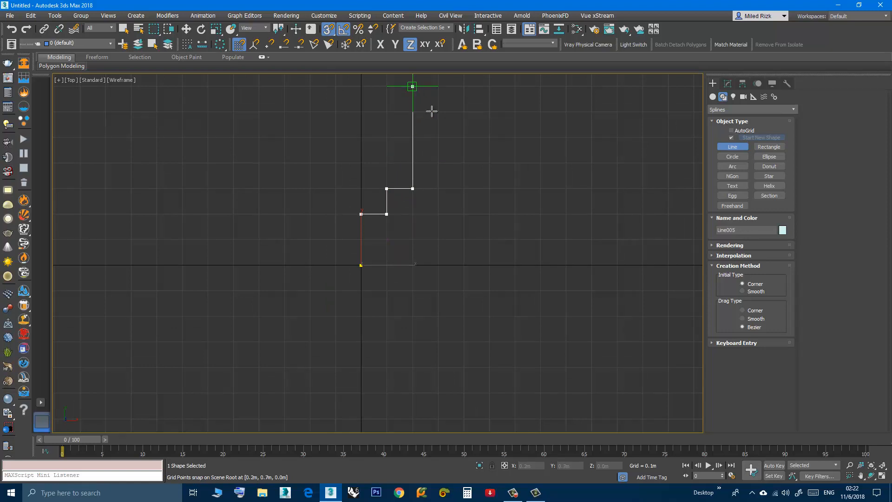
pyautogui.rightClick(451, 163)
pyautogui.press('e')
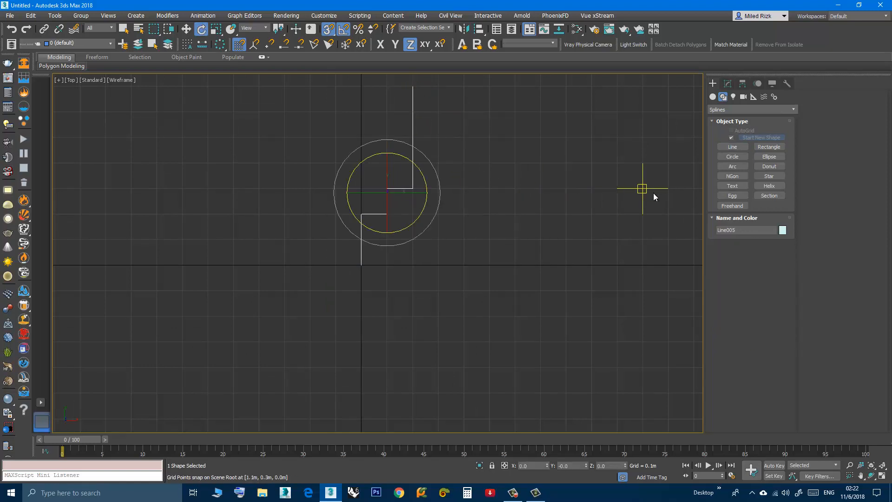
pyautogui.moveTo(474, 249); pyautogui.dragTo(436, 328, button='middle')
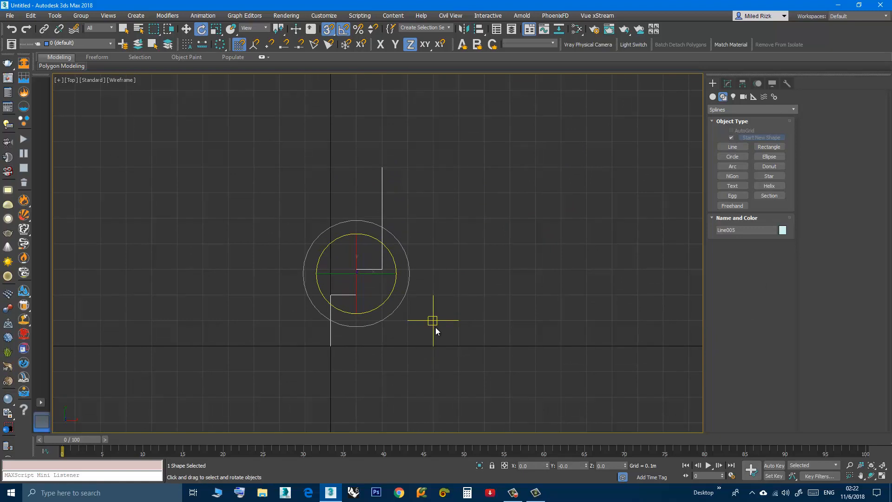
# Step: Switch to the Perspective view framed on the stepped line, deselect the line and turn snapping off
pyautogui.press('p')
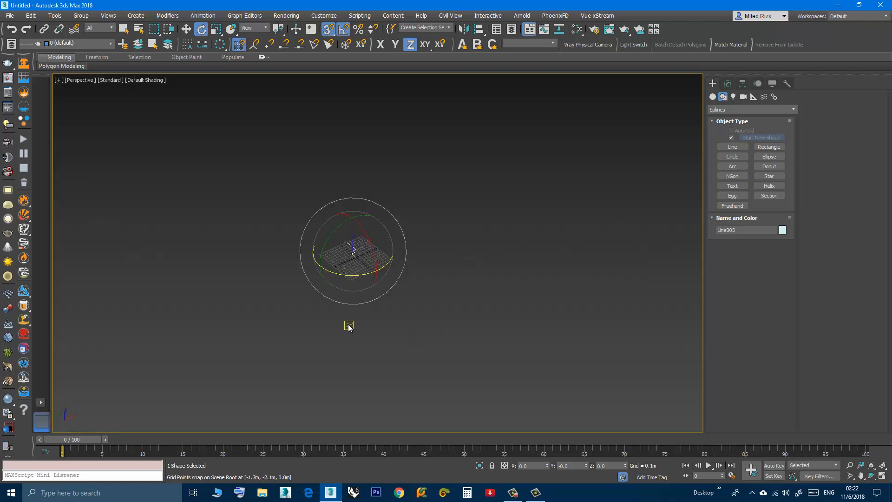
pyautogui.moveTo(348, 325)
pyautogui.mouseDown(button='middle')
pyautogui.moveTo(357, 342)
pyautogui.moveTo(325, 320)
pyautogui.moveTo(328, 330)
pyautogui.moveTo(426, 338)
pyautogui.moveTo(243, 344)
pyautogui.moveTo(304, 327)
pyautogui.moveTo(313, 305)
pyautogui.moveTo(344, 339)
pyautogui.mouseUp(button='middle')
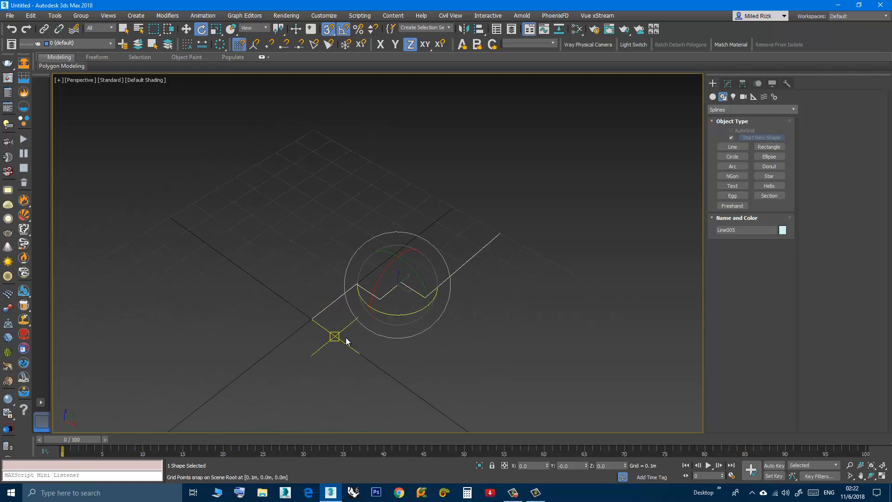
pyautogui.click(346, 342)
pyautogui.press('s')
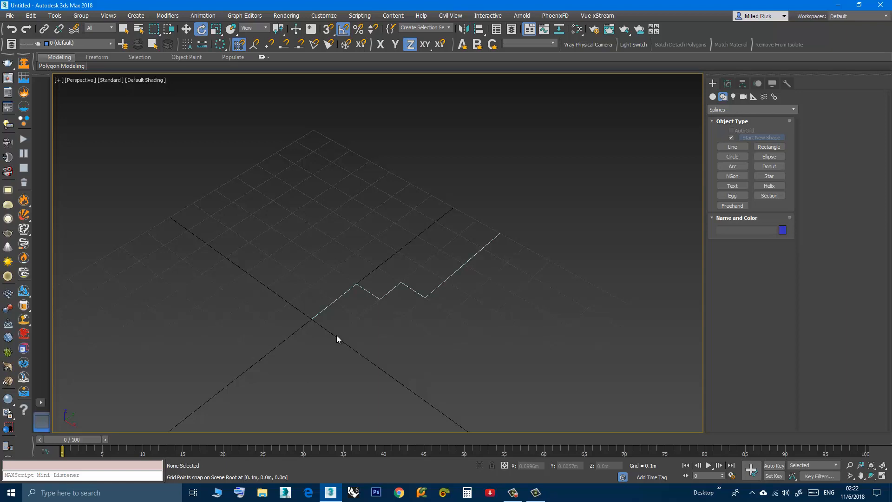
pyautogui.keyDown('alt'); pyautogui.moveTo(352, 331); pyautogui.dragTo(339, 317, button='middle'); pyautogui.keyUp('alt')
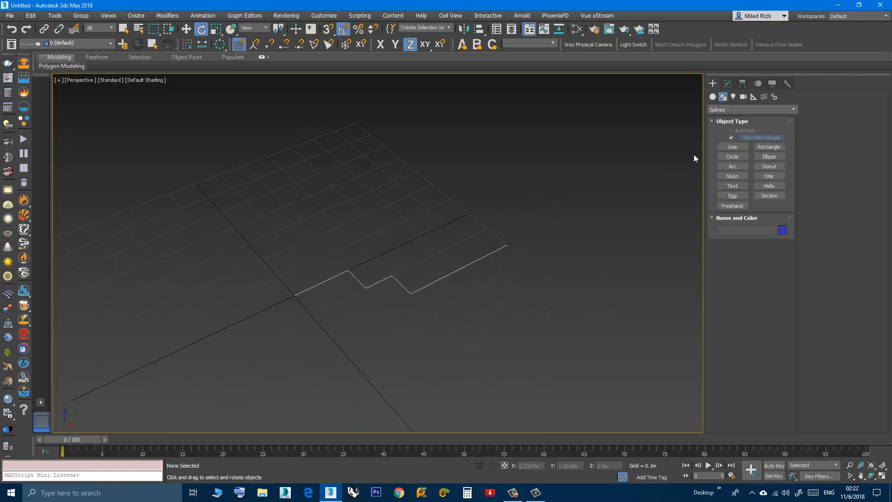
# Step: Create a tall box about 0.09 m long, 0.12 m wide and 0.30 m high on the grid behind the stepped line
pyautogui.click(713, 96)
pyautogui.click(732, 139)
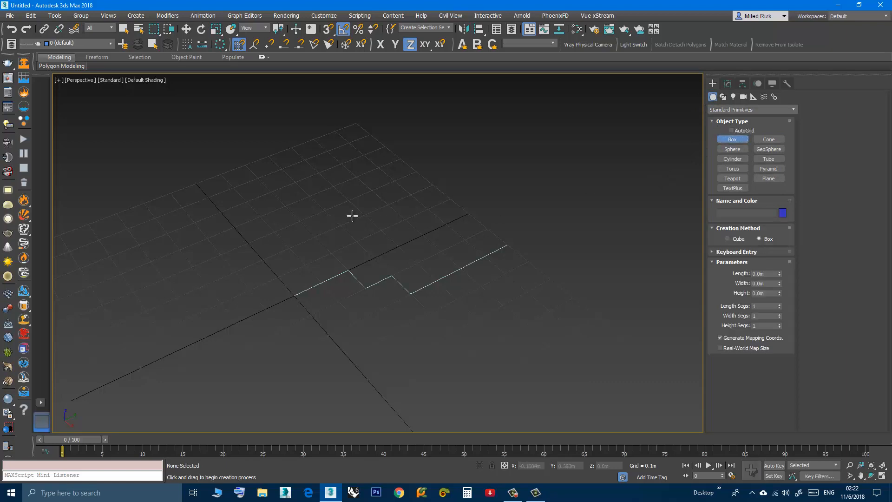
pyautogui.moveTo(353, 212); pyautogui.dragTo(342, 241)
pyautogui.click(359, 191)
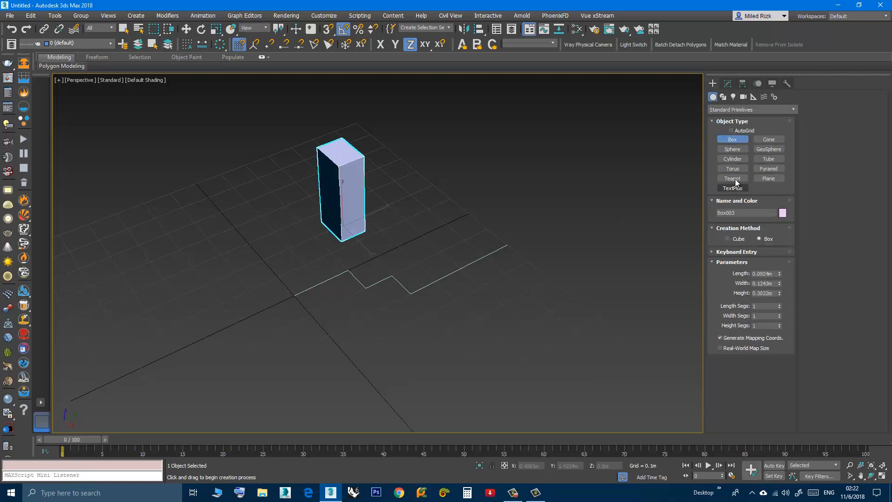
# Step: Create a cylinder with a radius of about 0.12 m on the opposite side of the box from the stepped line's far end
pyautogui.click(733, 159)
pyautogui.moveTo(158, 239); pyautogui.dragTo(160, 264)
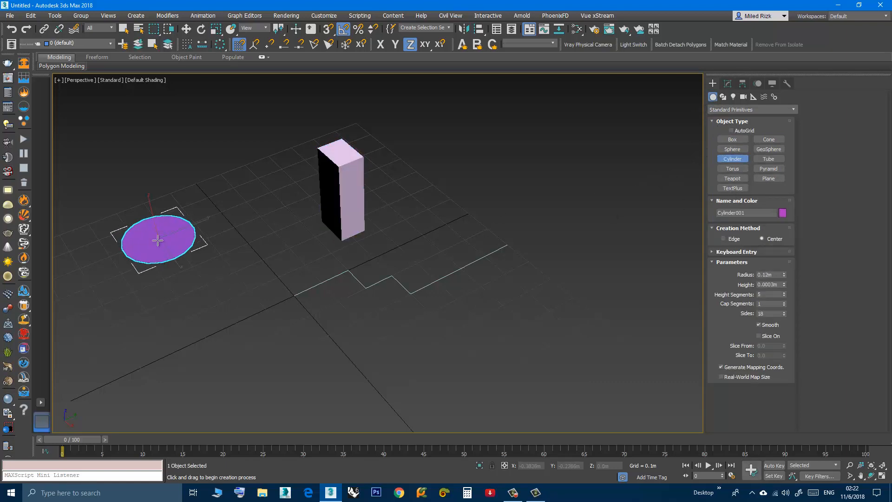
pyautogui.click(161, 205)
# Step: Create a pyramid about 0.17 m wide, 0.14 m deep and 0.35 m high beyond the line's end, and deselect it
pyautogui.click(769, 168)
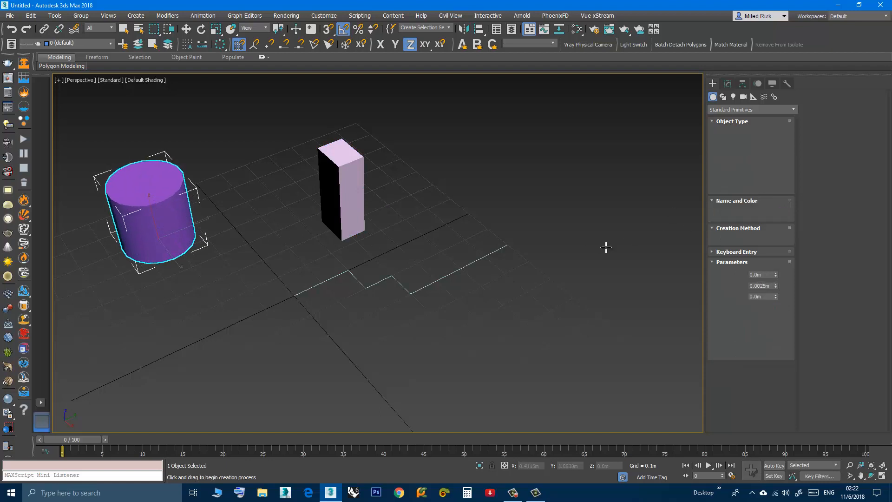
pyautogui.moveTo(554, 259); pyautogui.dragTo(562, 309)
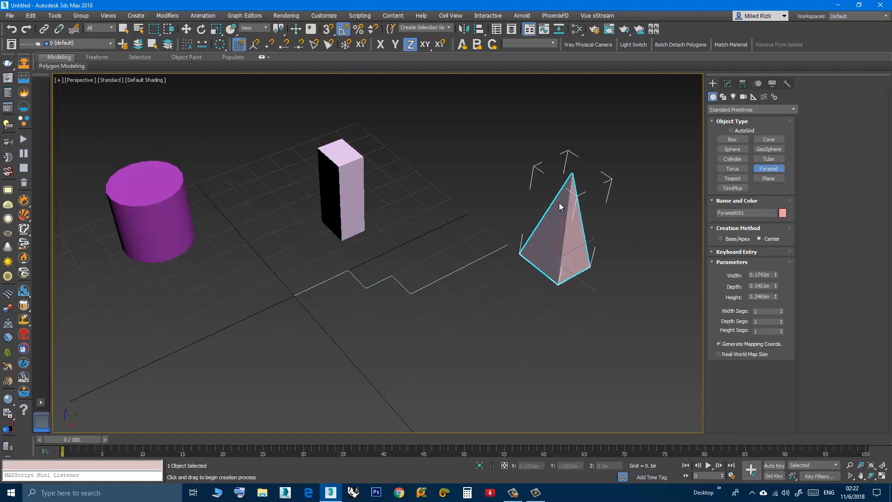
pyautogui.click(559, 203)
pyautogui.press('e')
pyautogui.scroll(-2, 434, 311)
pyautogui.click(420, 330)
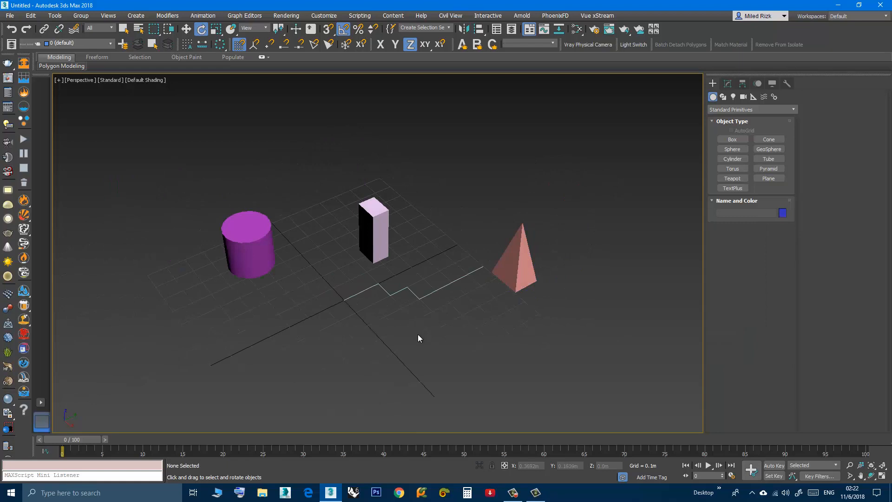
# Step: Set the viewport orbit mode to Orbit Selected and return to the Rotate tool
pyautogui.scroll(5, 351, 288)
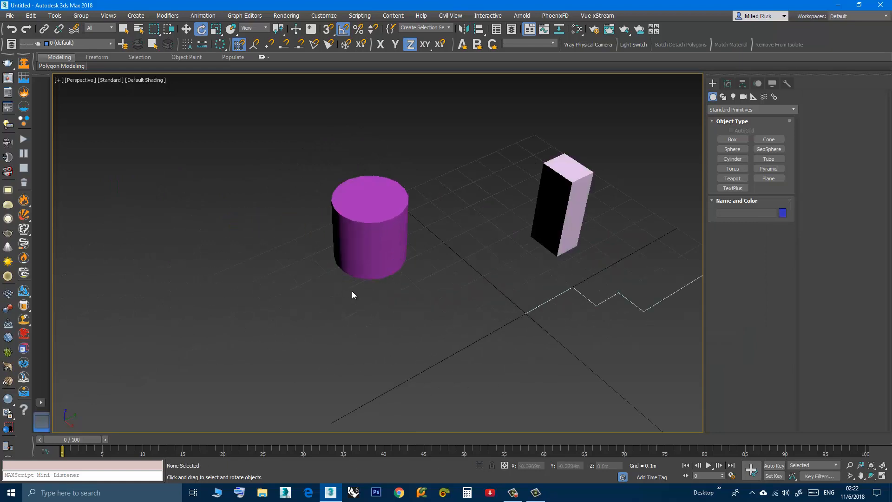
pyautogui.scroll(-3, 319, 311)
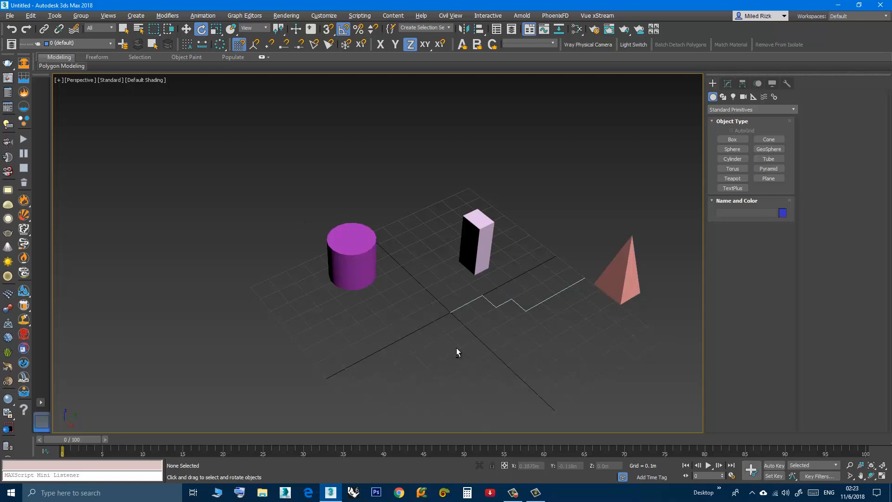
pyautogui.moveTo(454, 357)
pyautogui.keyDown('alt'); pyautogui.mouseDown(button='middle')
pyautogui.moveTo(586, 349)
pyautogui.moveTo(424, 360)
pyautogui.moveTo(593, 341)
pyautogui.moveTo(636, 357)
pyautogui.moveTo(517, 376)
pyautogui.moveTo(461, 349)
pyautogui.moveTo(463, 357)
pyautogui.mouseUp(button='middle'); pyautogui.keyUp('alt')
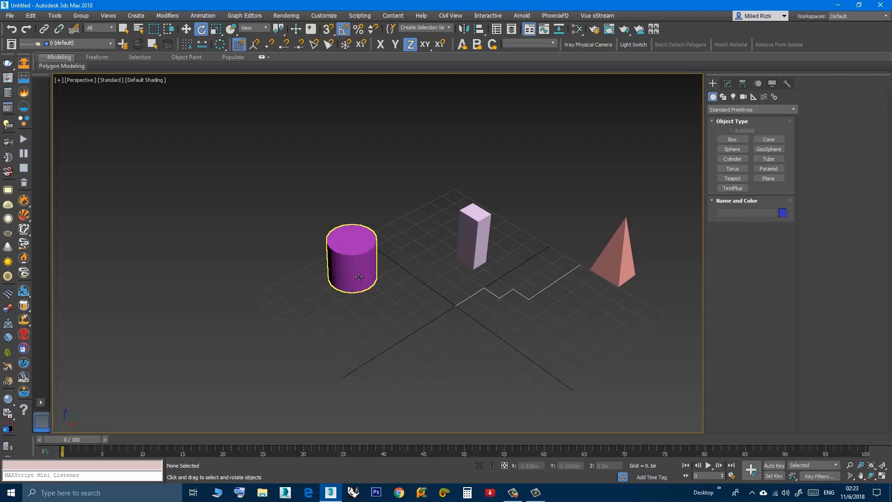
pyautogui.click(871, 477)
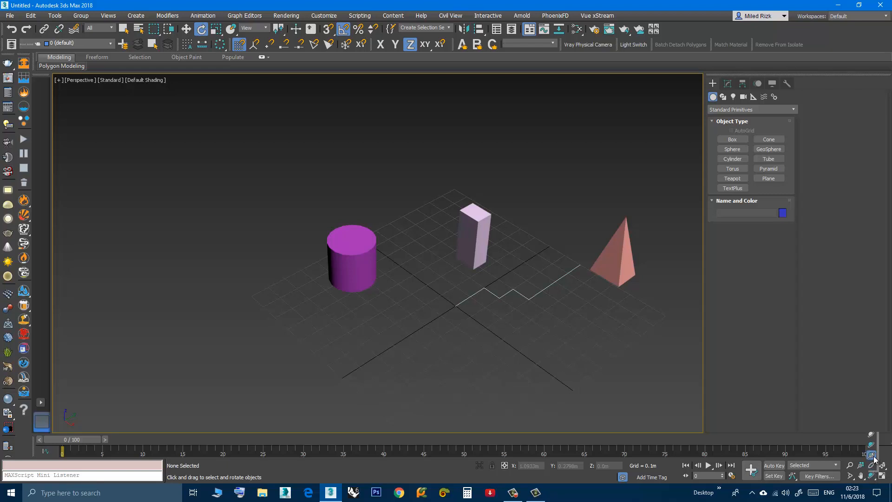
pyautogui.click(872, 456)
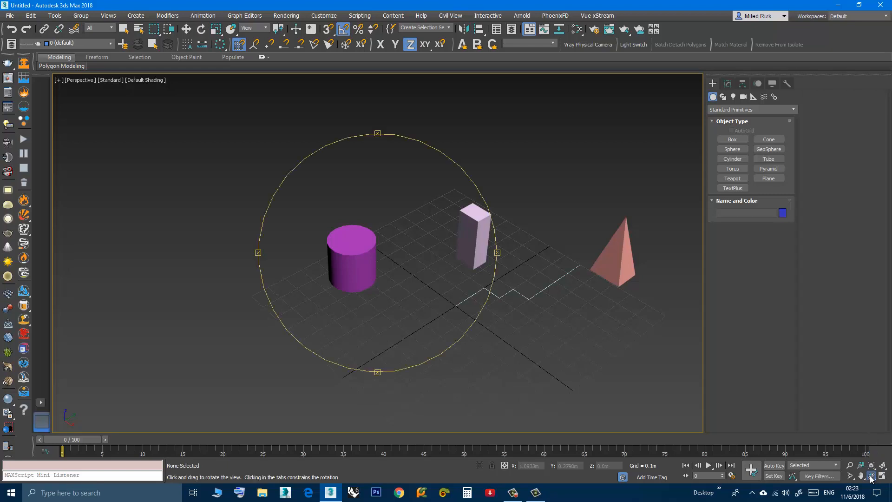
pyautogui.click(871, 475)
pyautogui.click(873, 443)
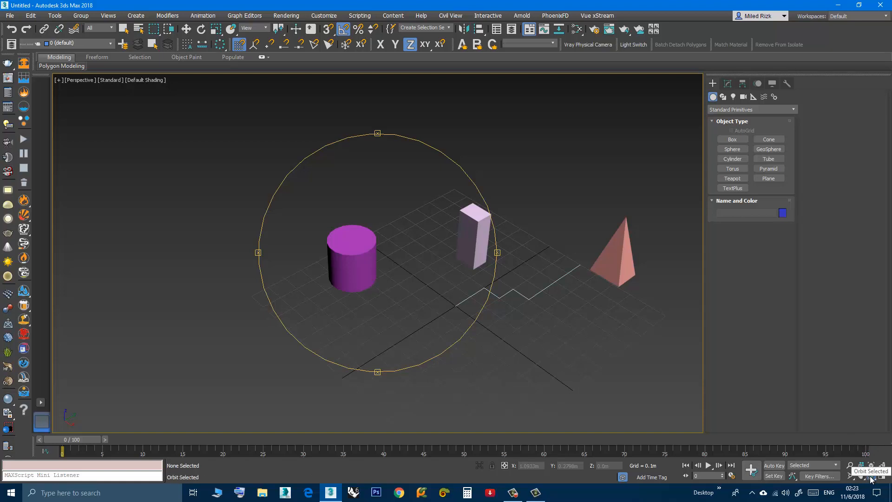
pyautogui.press('e')
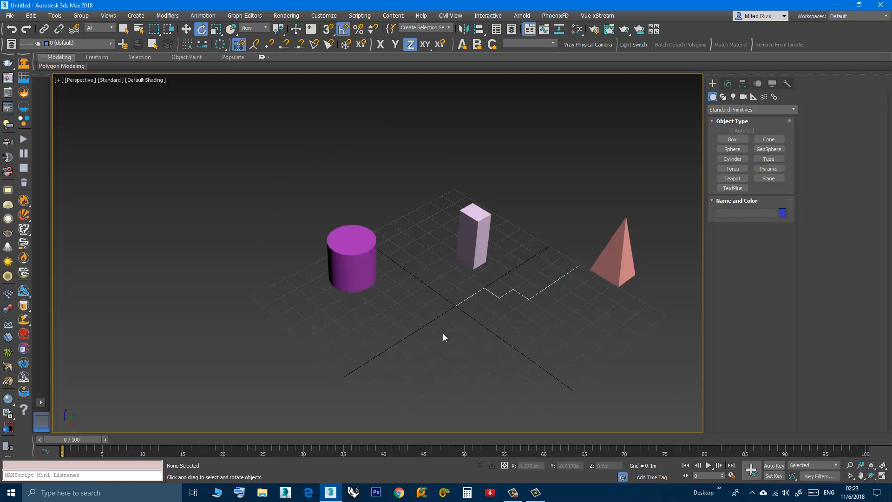
# Step: Select the cylinder, orbit the view around it from several sides, and clear the selection
pyautogui.click(352, 272)
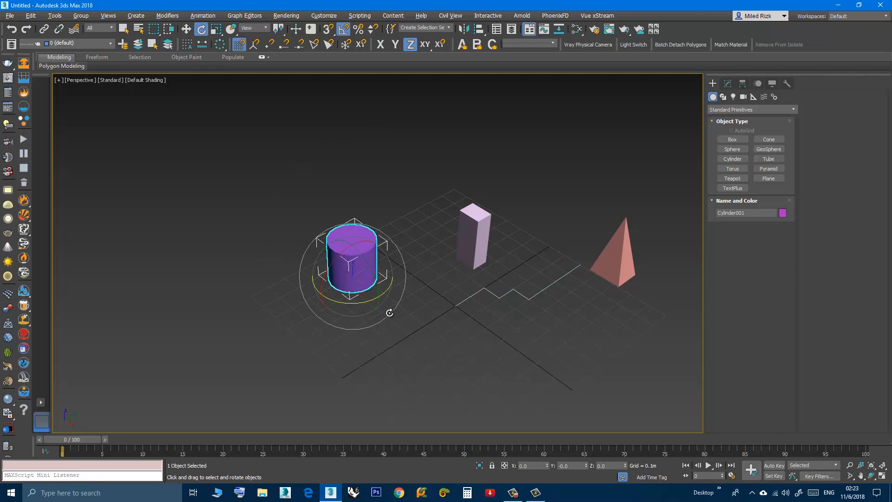
pyautogui.keyDown('alt'); pyautogui.moveTo(403, 304); pyautogui.dragTo(275, 306, button='middle'); pyautogui.keyUp('alt')
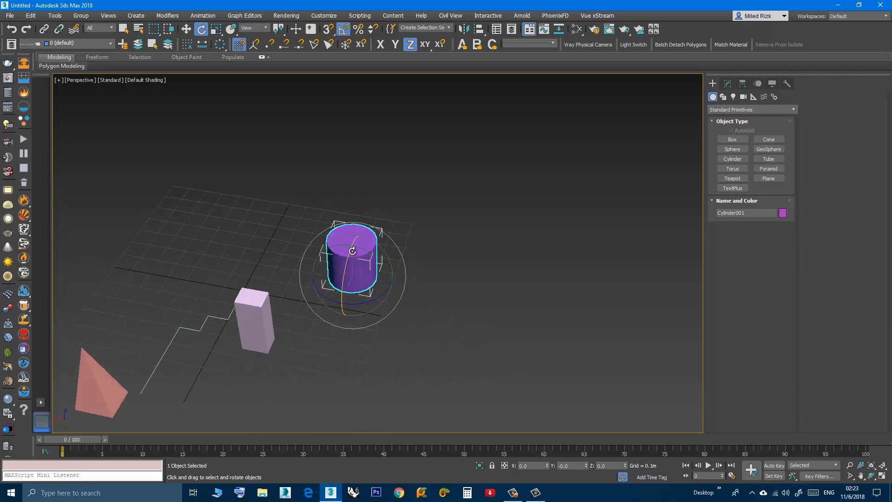
pyautogui.scroll(5, 352, 253)
pyautogui.keyDown('alt'); pyautogui.moveTo(412, 313); pyautogui.dragTo(313, 318, button='middle'); pyautogui.keyUp('alt')
pyautogui.scroll(-3, 382, 359)
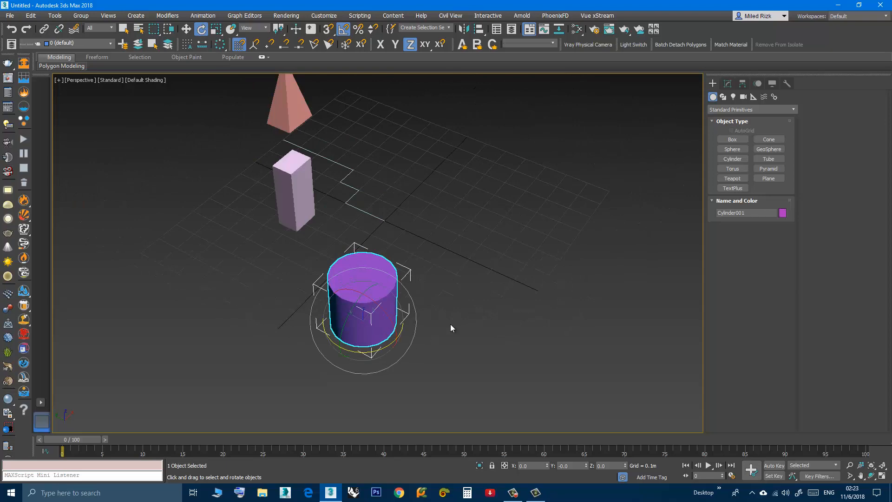
pyautogui.keyDown('alt'); pyautogui.moveTo(450, 325); pyautogui.dragTo(388, 326, button='middle'); pyautogui.keyUp('alt')
pyautogui.click(411, 343)
pyautogui.scroll(-4, 392, 336)
pyautogui.scroll(4, 390, 332)
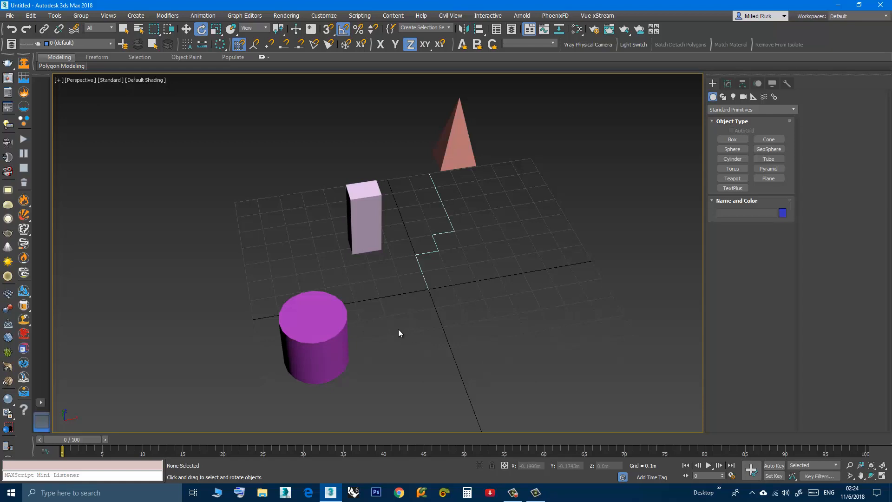
# Step: Create a large box about 0.29 m long, 0.23 m wide and 0.27 m high in front of the other objects
pyautogui.keyDown('alt'); pyautogui.moveTo(392, 327); pyautogui.dragTo(244, 268, button='middle'); pyautogui.keyUp('alt')
pyautogui.click(730, 140)
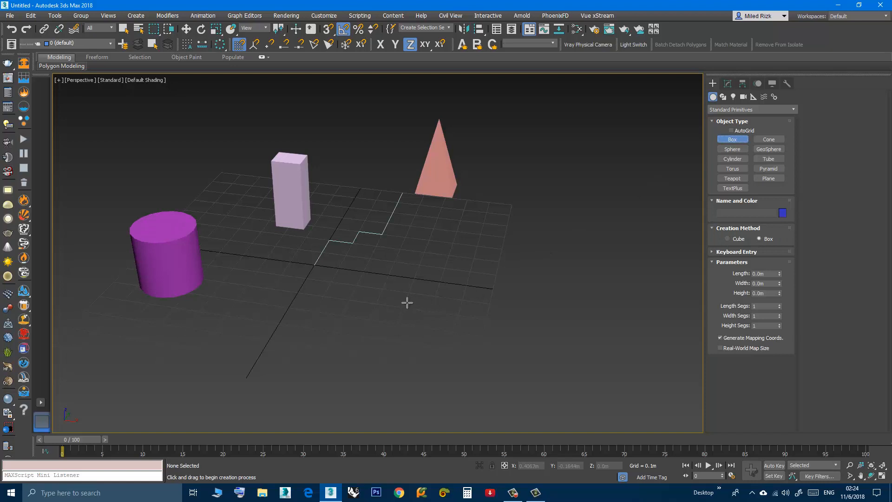
pyautogui.moveTo(407, 303); pyautogui.dragTo(506, 399)
pyautogui.scroll(3, 427, 335)
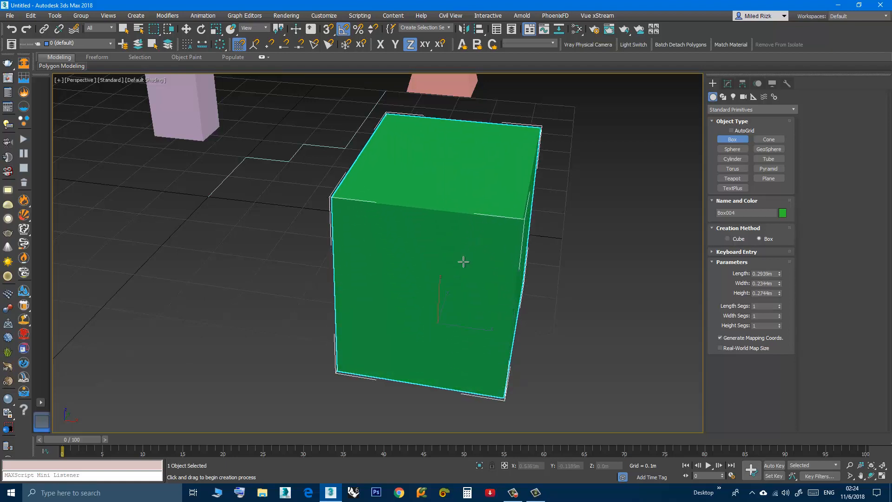
# Step: Activate the Rotate tool and orbit around the new box to examine its gizmo from above and below
pyautogui.press('e')
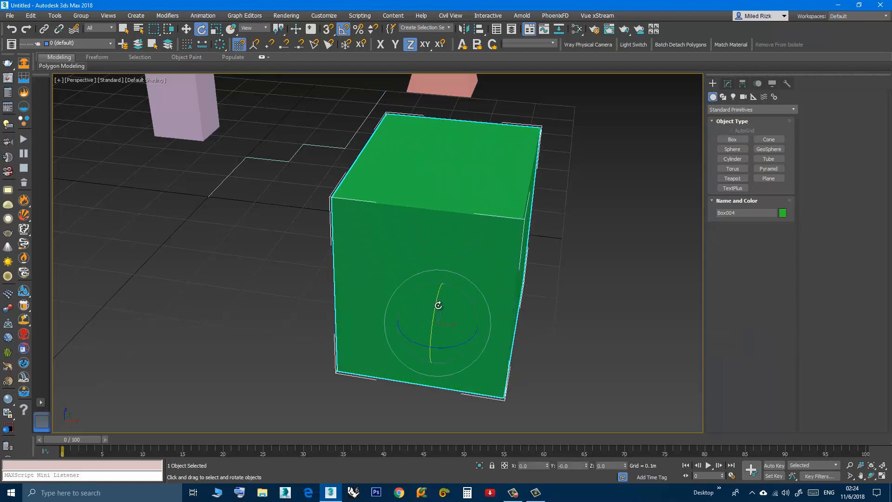
pyautogui.keyDown('alt'); pyautogui.moveTo(438, 304); pyautogui.dragTo(471, 342, button='middle'); pyautogui.keyUp('alt')
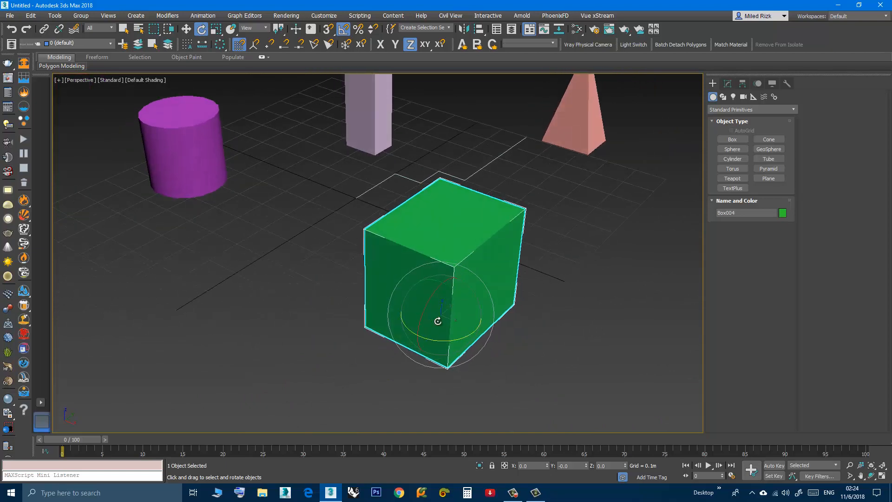
pyautogui.keyDown('alt'); pyautogui.moveTo(456, 325); pyautogui.dragTo(423, 253, button='middle'); pyautogui.keyUp('alt')
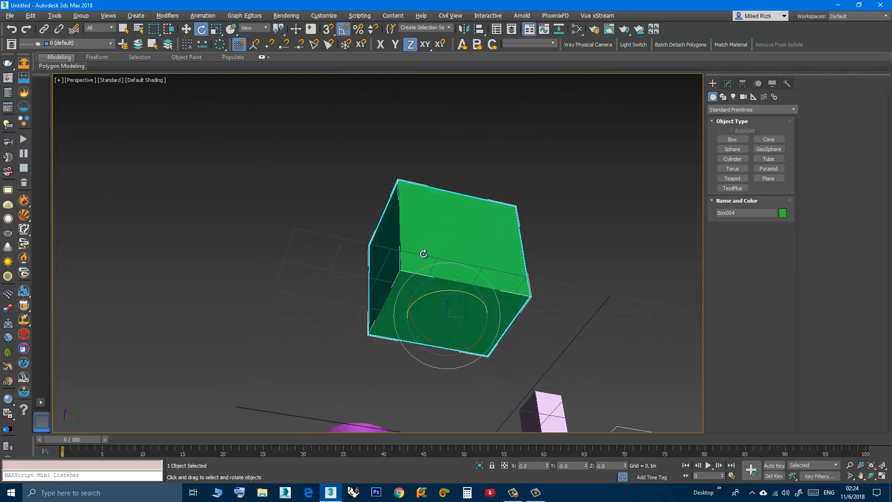
pyautogui.keyDown('alt'); pyautogui.moveTo(431, 285); pyautogui.dragTo(437, 344, button='middle'); pyautogui.keyUp('alt')
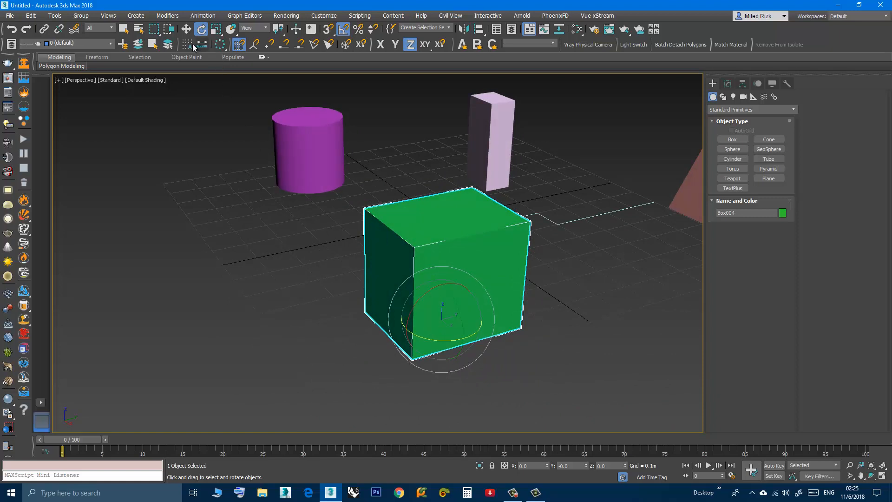
# Step: Try to move the green box along the Y axis with the Move tool
pyautogui.click(186, 29)
pyautogui.keyDown('alt'); pyautogui.moveTo(424, 293); pyautogui.dragTo(419, 239, button='middle'); pyautogui.keyUp('alt')
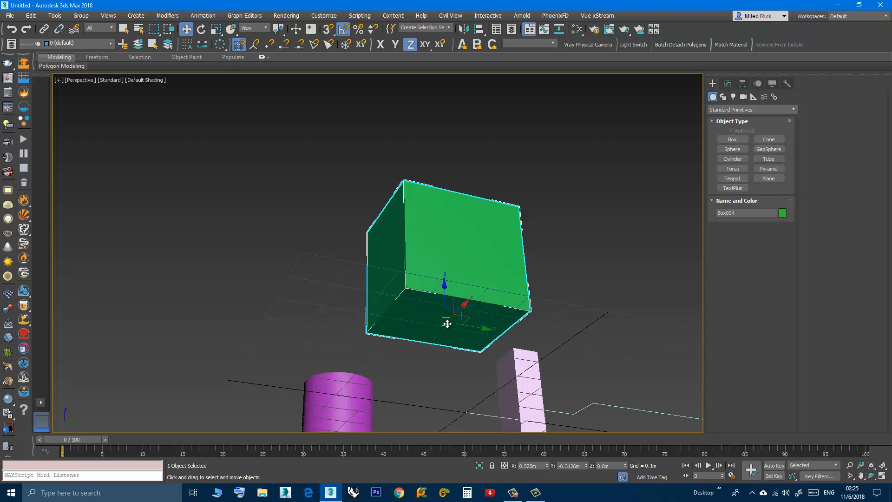
pyautogui.keyDown('alt'); pyautogui.moveTo(446, 324); pyautogui.dragTo(460, 353, button='middle'); pyautogui.keyUp('alt')
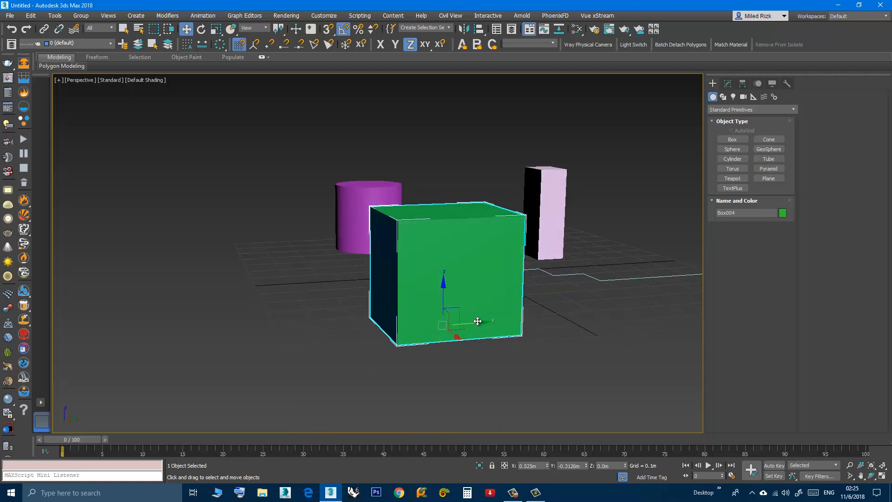
pyautogui.moveTo(474, 321); pyautogui.dragTo(365, 349)
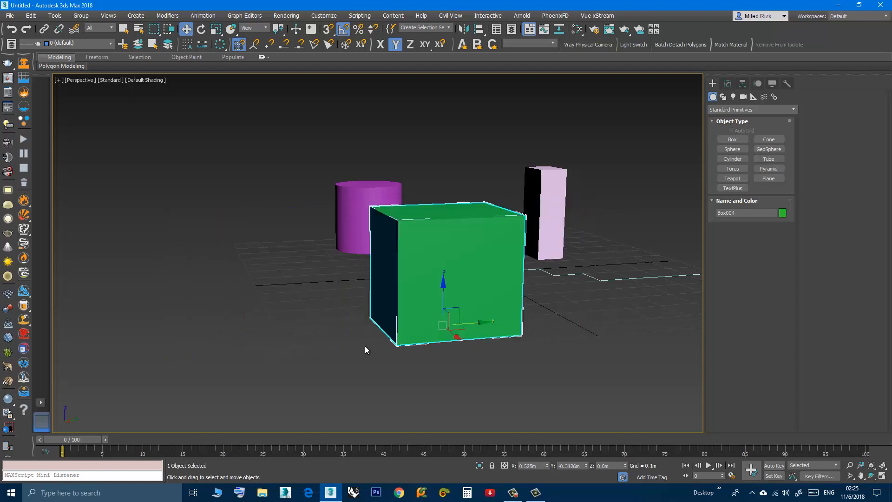
# Step: Try to rotate the green box about its Z axis, viewing it from below and above
pyautogui.click(201, 29)
pyautogui.keyDown('alt'); pyautogui.moveTo(357, 298); pyautogui.dragTo(381, 254, button='middle'); pyautogui.keyUp('alt')
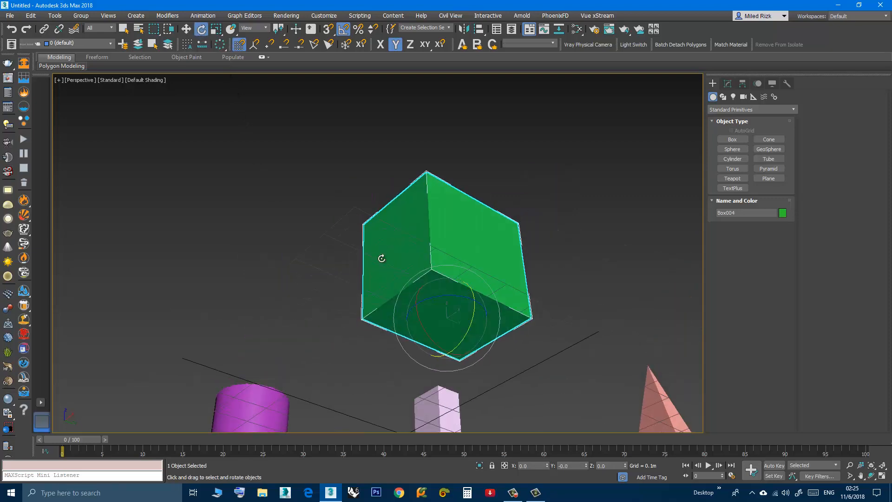
pyautogui.moveTo(441, 296); pyautogui.dragTo(384, 305)
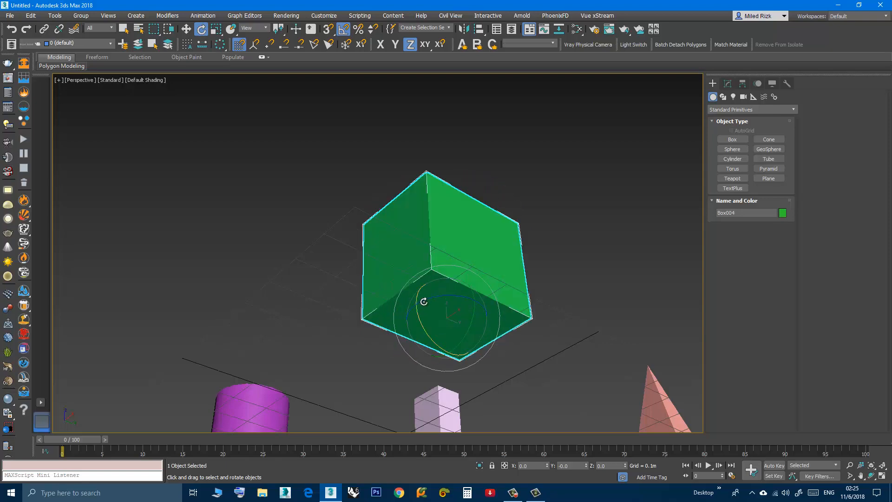
pyautogui.keyDown('alt'); pyautogui.moveTo(424, 303); pyautogui.dragTo(426, 360, button='middle'); pyautogui.keyUp('alt')
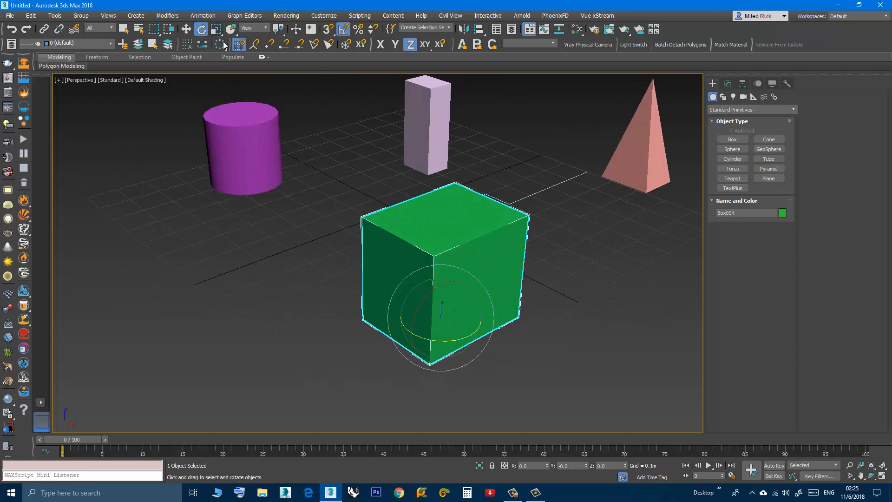
# Step: Try to scale the green box uniformly, and cancel the change
pyautogui.press('r')
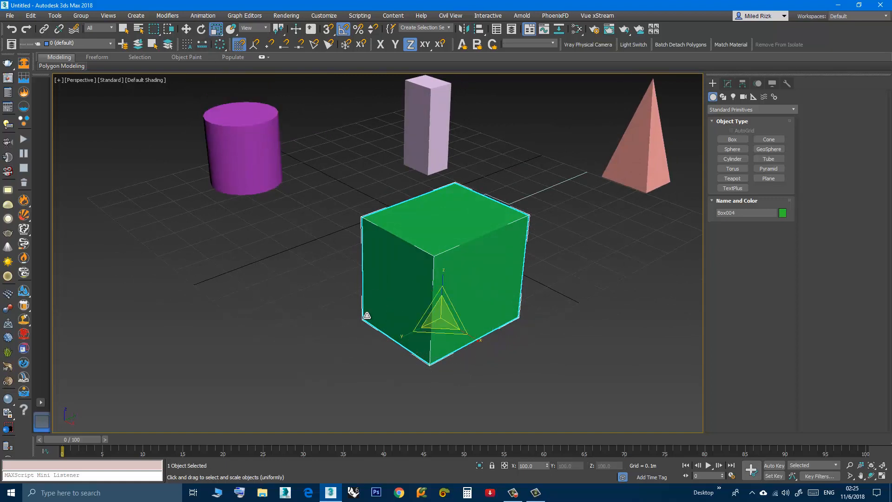
pyautogui.keyDown('alt'); pyautogui.moveTo(392, 313); pyautogui.dragTo(420, 312, button='middle'); pyautogui.keyUp('alt')
pyautogui.moveTo(439, 329)
pyautogui.mouseDown()
pyautogui.moveTo(450, 313)
pyautogui.moveTo(450, 273)
pyautogui.moveTo(450, 339)
pyautogui.mouseUp()
pyautogui.rightClick(450, 339)
pyautogui.scroll(-3, 419, 272)
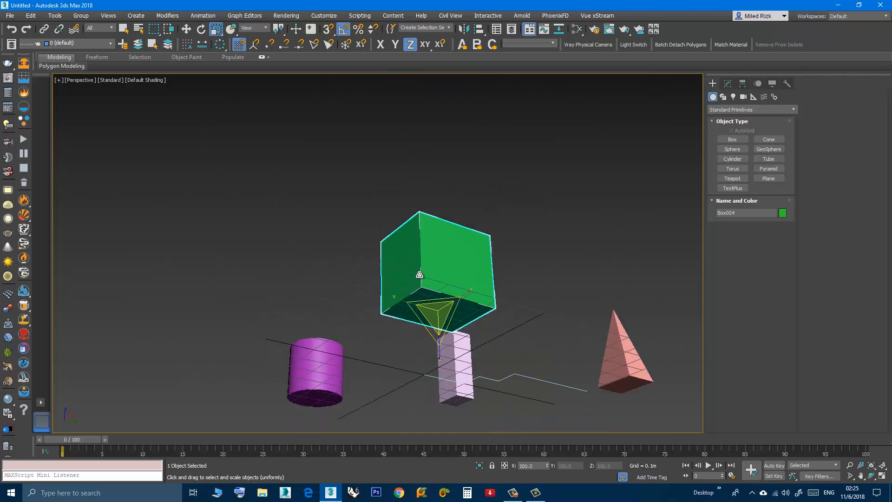
# Step: Orbit above the green box and cycle through the scale modes back to uniform scaling
pyautogui.keyDown('alt'); pyautogui.moveTo(421, 275); pyautogui.dragTo(428, 350, button='middle'); pyautogui.keyUp('alt')
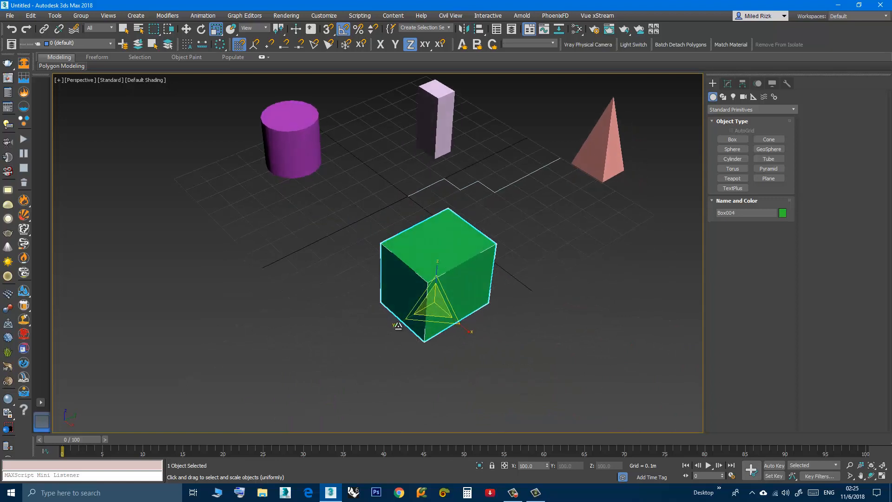
pyautogui.press('r')
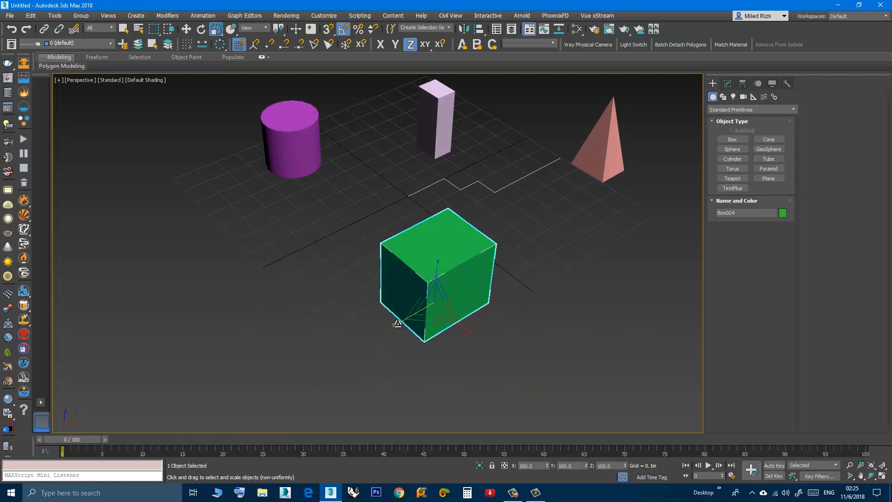
pyautogui.press('r')
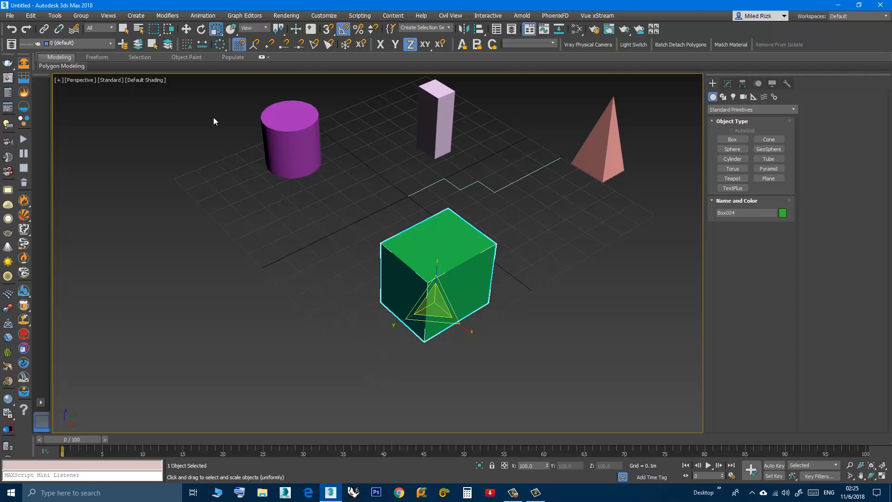
# Step: Enable pivot-only editing for the green box and activate the Move tool
pyautogui.click(743, 84)
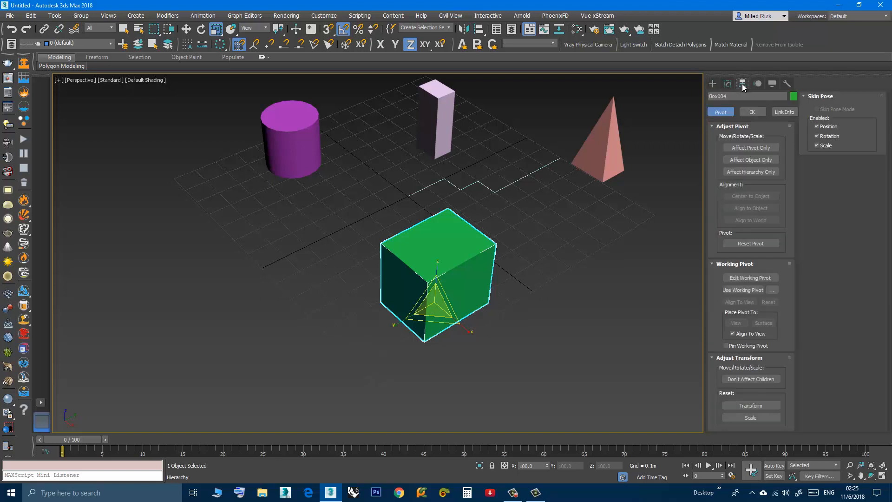
pyautogui.click(751, 147)
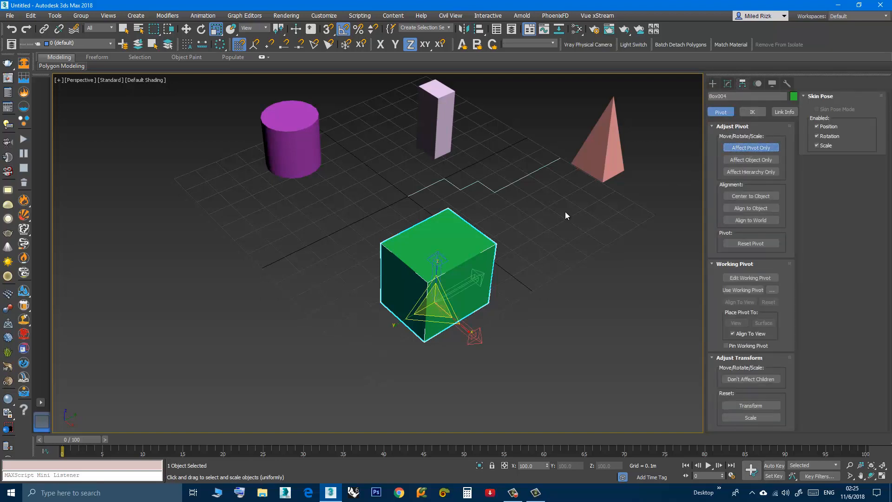
pyautogui.click(186, 29)
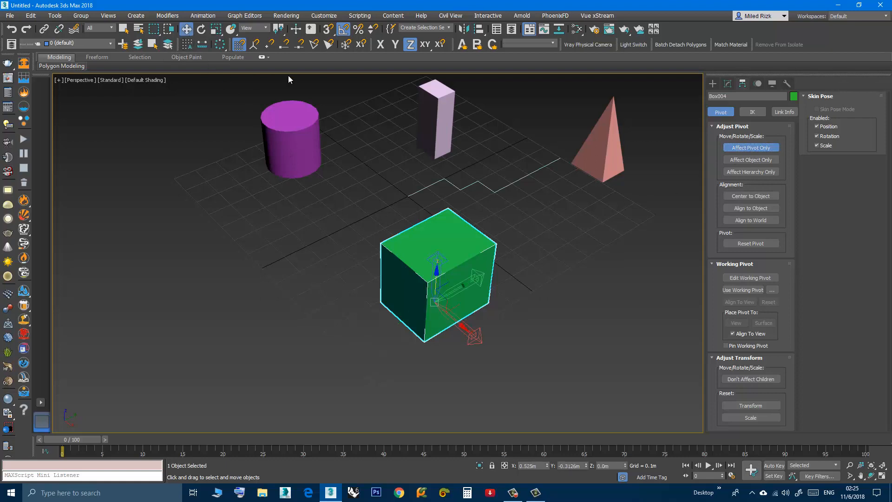
# Step: Turn on 3D snapping and replace the Grid Points snap with Vertex in the snap settings
pyautogui.click(328, 29)
pyautogui.rightClick(328, 29)
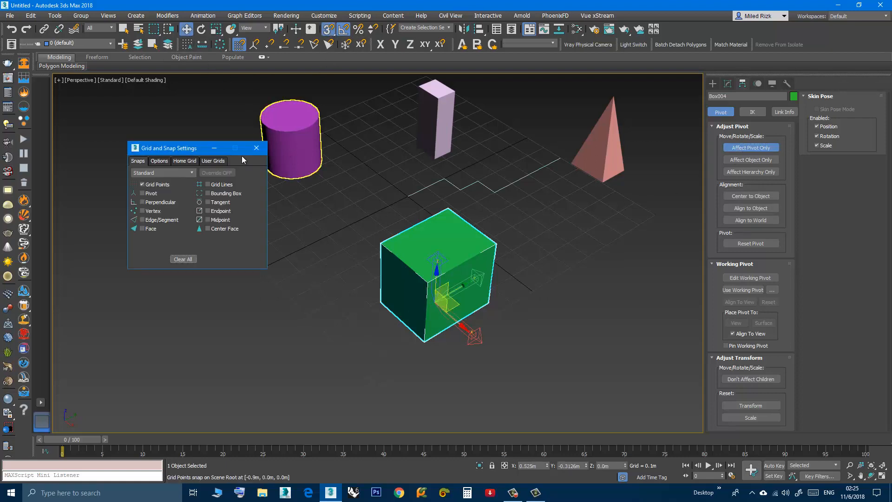
pyautogui.click(148, 186)
pyautogui.click(142, 211)
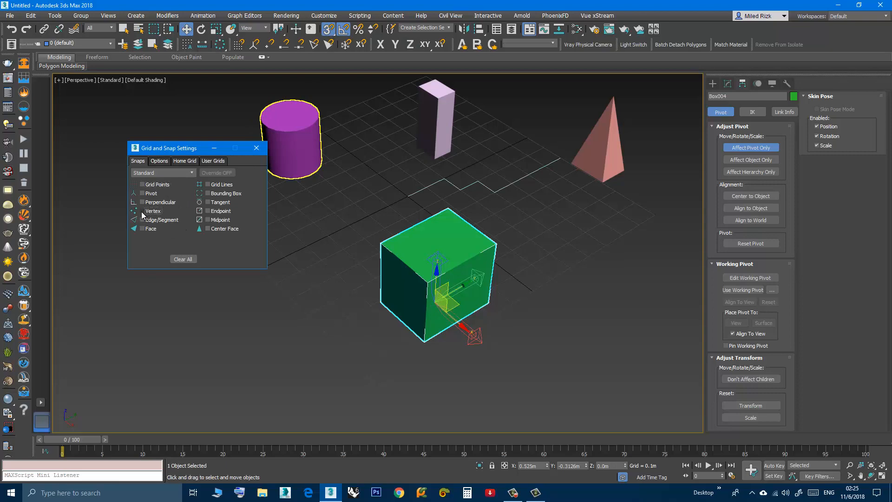
pyautogui.click(256, 149)
# Step: Snap the green box's pivot onto its front bottom corner vertex and leave pivot-only editing
pyautogui.moveTo(307, 258)
pyautogui.keyDown('alt'); pyautogui.mouseDown(button='middle')
pyautogui.moveTo(259, 235)
pyautogui.moveTo(294, 247)
pyautogui.mouseUp(button='middle'); pyautogui.keyUp('alt')
pyautogui.scroll(8, 372, 275)
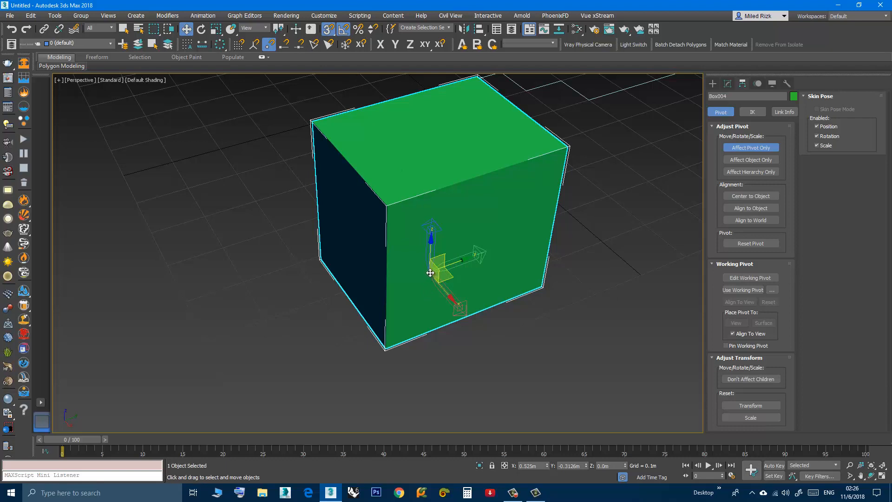
pyautogui.moveTo(430, 273); pyautogui.dragTo(392, 348)
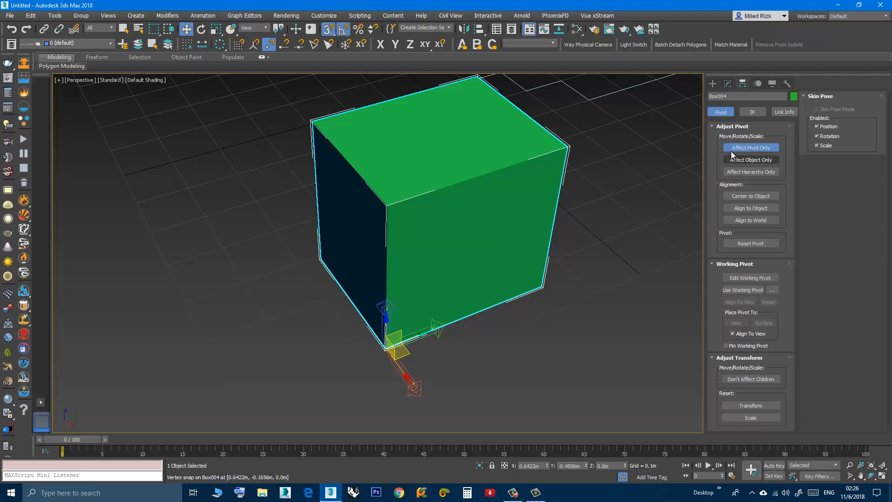
pyautogui.click(751, 147)
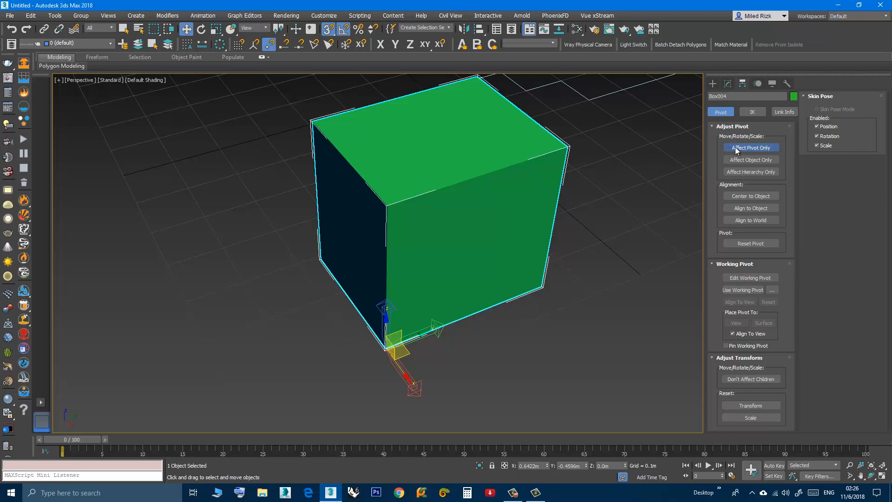
# Step: Try to rotate the green box about the Z axis around its corner pivot
pyautogui.moveTo(378, 312); pyautogui.dragTo(385, 288, button='middle')
pyautogui.press('e')
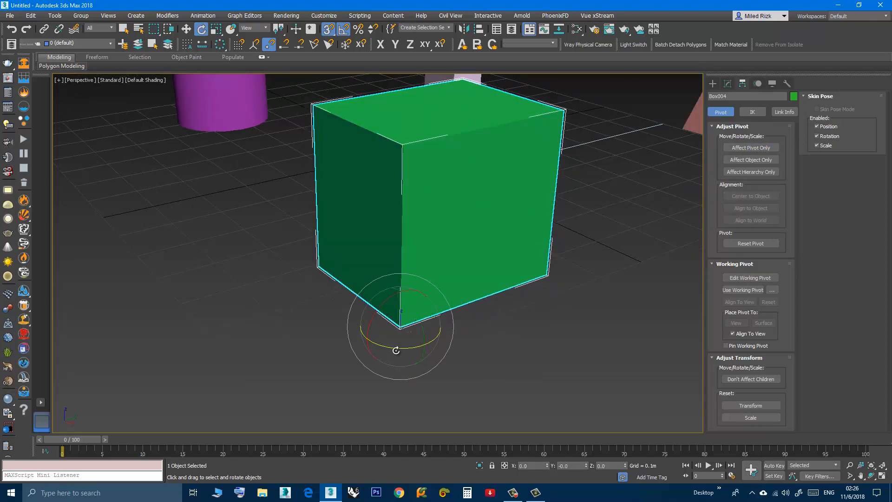
pyautogui.moveTo(396, 349)
pyautogui.mouseDown()
pyautogui.moveTo(349, 344)
pyautogui.moveTo(404, 343)
pyautogui.moveTo(384, 335)
pyautogui.moveTo(345, 339)
pyautogui.moveTo(418, 341)
pyautogui.moveTo(333, 335)
pyautogui.moveTo(429, 343)
pyautogui.moveTo(367, 342)
pyautogui.moveTo(424, 347)
pyautogui.moveTo(383, 348)
pyautogui.mouseUp()
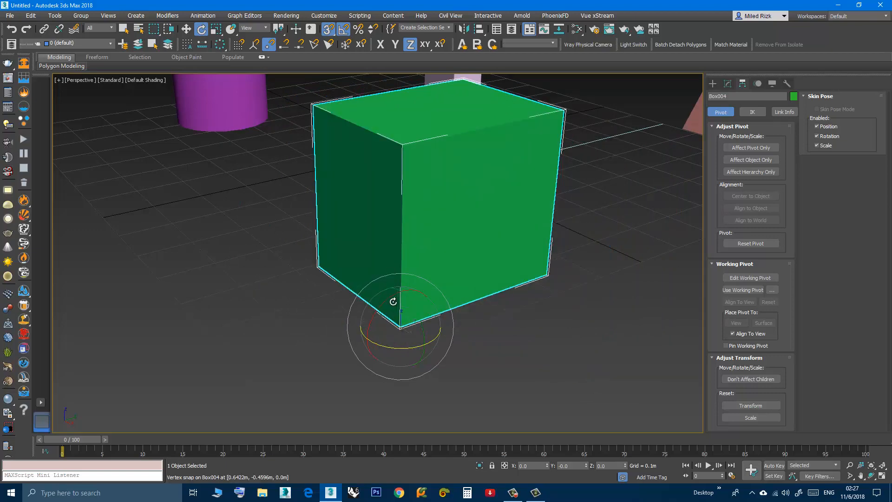
pyautogui.moveTo(394, 301)
pyautogui.mouseDown(button='middle')
pyautogui.moveTo(398, 312)
pyautogui.moveTo(361, 324)
pyautogui.moveTo(398, 329)
pyautogui.moveTo(402, 314)
pyautogui.mouseUp(button='middle')
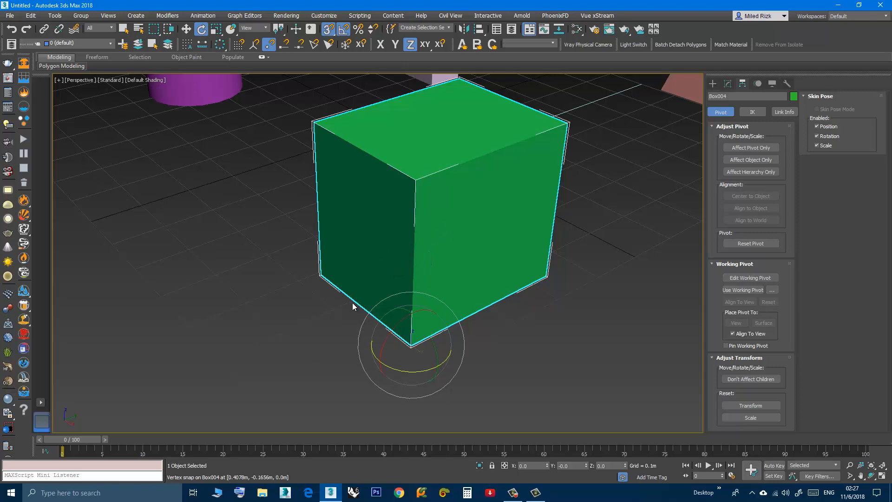
pyautogui.keyDown('alt'); pyautogui.moveTo(344, 305); pyautogui.dragTo(294, 308, button='middle'); pyautogui.keyUp('alt')
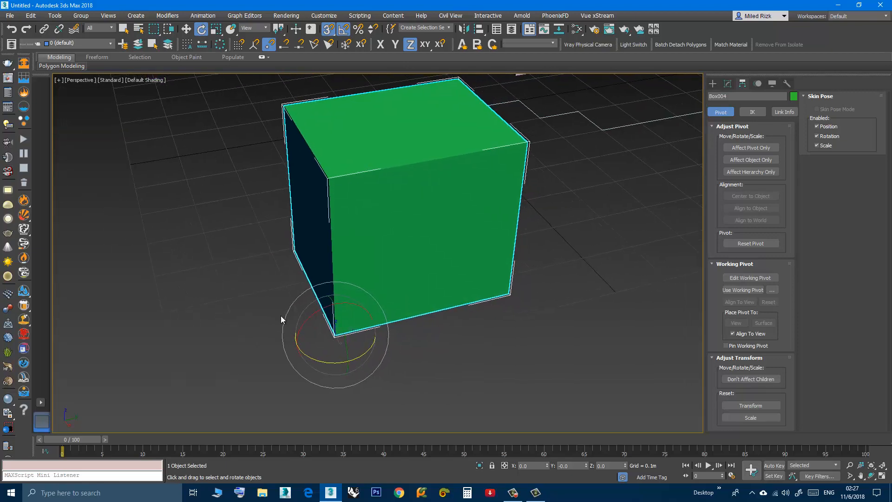
# Step: Scale the green box uniformly from its corner pivot to about 105.33 percent
pyautogui.press('r')
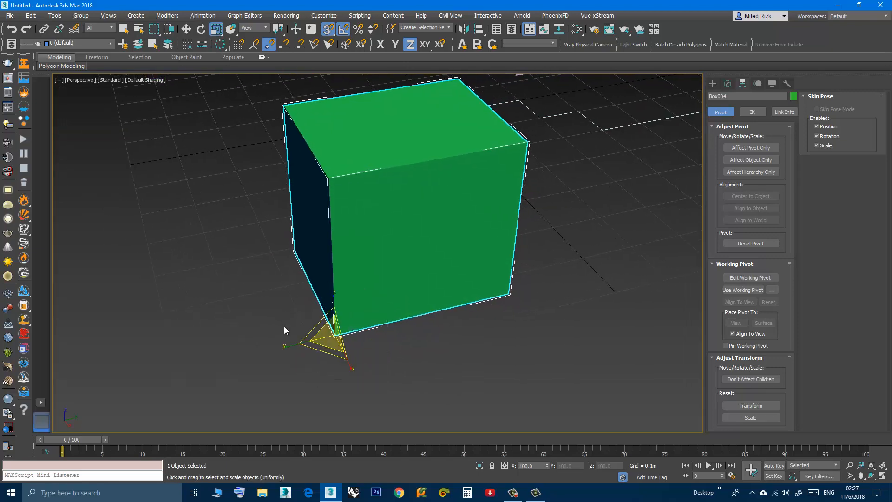
pyautogui.scroll(-3, 311, 355)
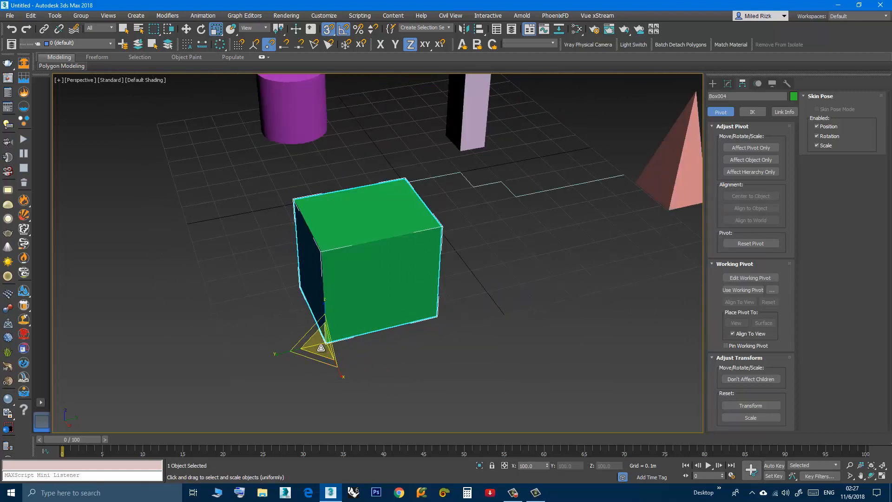
pyautogui.moveTo(320, 348); pyautogui.dragTo(327, 271)
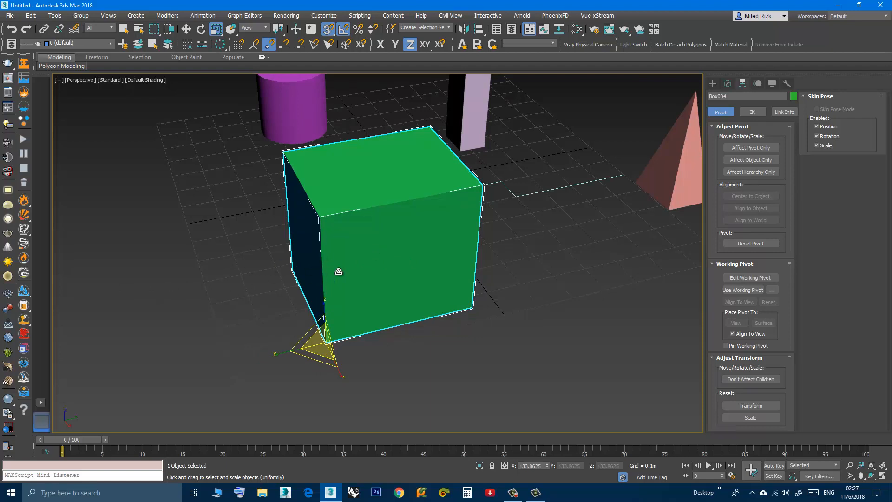
pyautogui.moveTo(292, 319)
pyautogui.keyDown('alt'); pyautogui.mouseDown(button='middle')
pyautogui.moveTo(277, 306)
pyautogui.moveTo(291, 318)
pyautogui.mouseUp(button='middle'); pyautogui.keyUp('alt')
pyautogui.moveTo(292, 321); pyautogui.dragTo(288, 341)
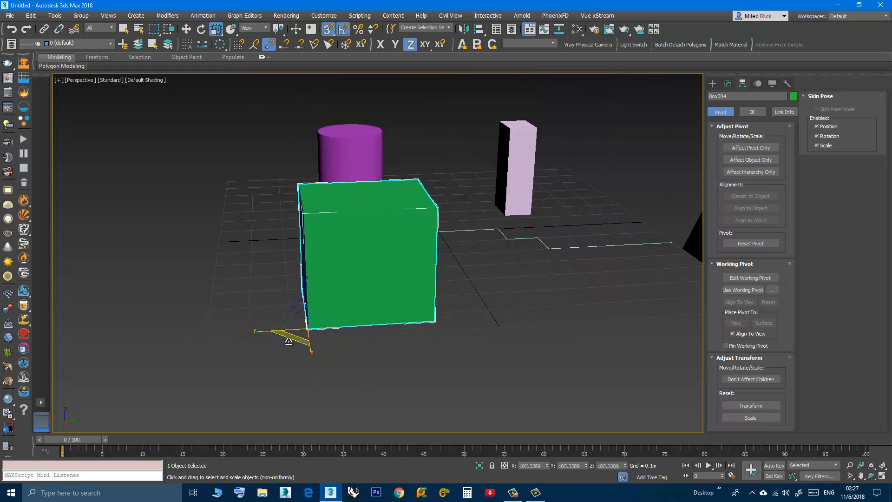
pyautogui.keyDown('alt'); pyautogui.moveTo(289, 341); pyautogui.dragTo(326, 361, button='middle'); pyautogui.keyUp('alt')
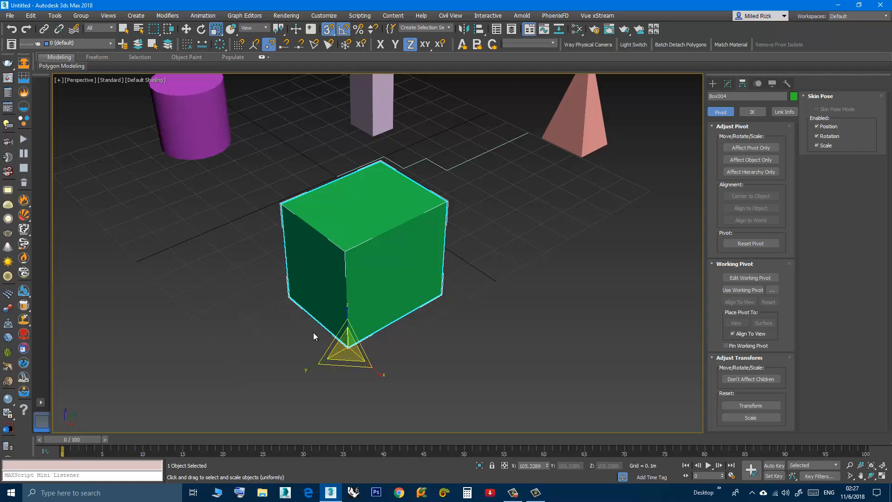
# Step: Add Pivot to the active snap types alongside Vertex, and leave 3D snapping turned on
pyautogui.moveTo(314, 332)
pyautogui.mouseDown(button='middle')
pyautogui.moveTo(313, 310)
pyautogui.moveTo(324, 339)
pyautogui.mouseUp(button='middle')
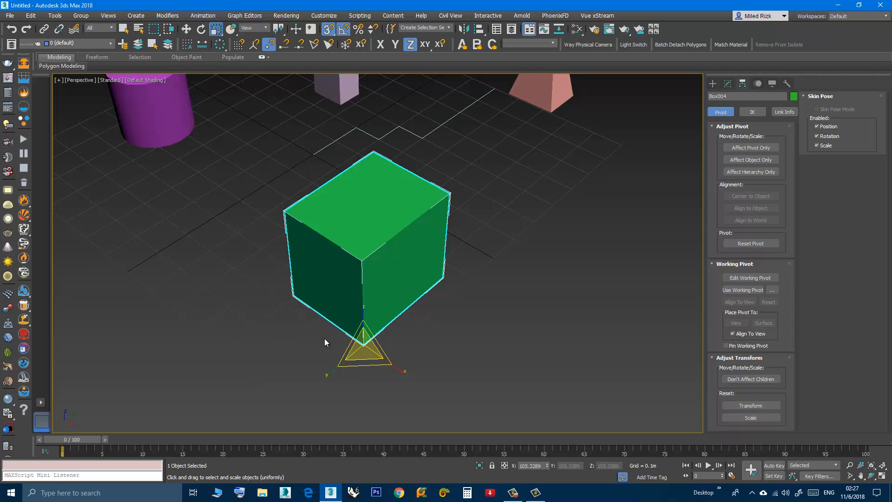
pyautogui.moveTo(324, 338)
pyautogui.keyDown('alt'); pyautogui.mouseDown(button='middle')
pyautogui.moveTo(326, 330)
pyautogui.moveTo(328, 338)
pyautogui.mouseUp(button='middle'); pyautogui.keyUp('alt')
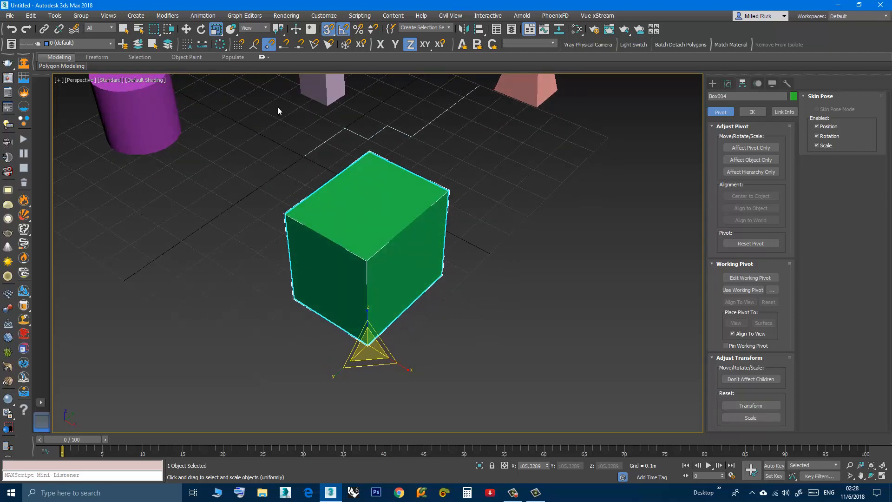
pyautogui.rightClick(327, 32)
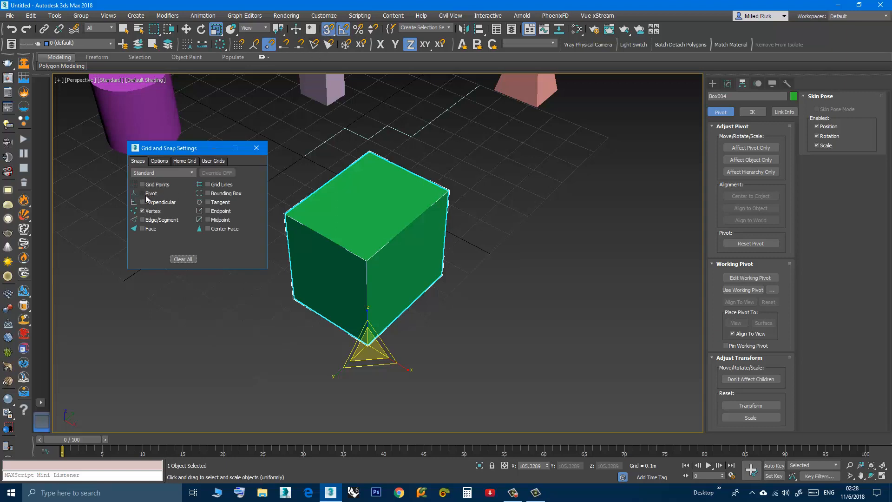
pyautogui.click(256, 148)
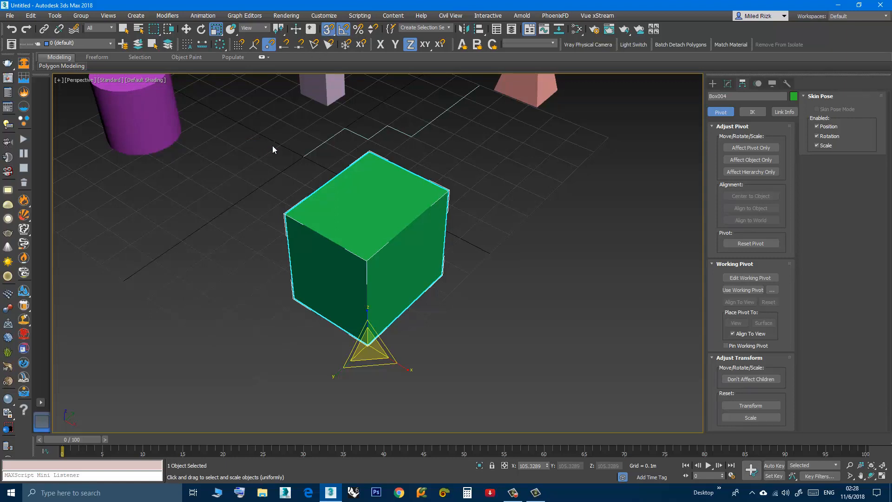
pyautogui.rightClick(328, 32)
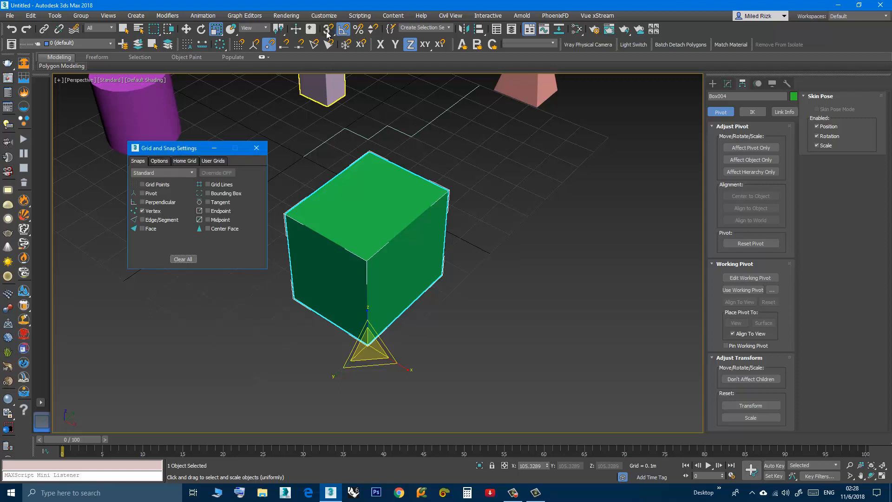
pyautogui.click(142, 193)
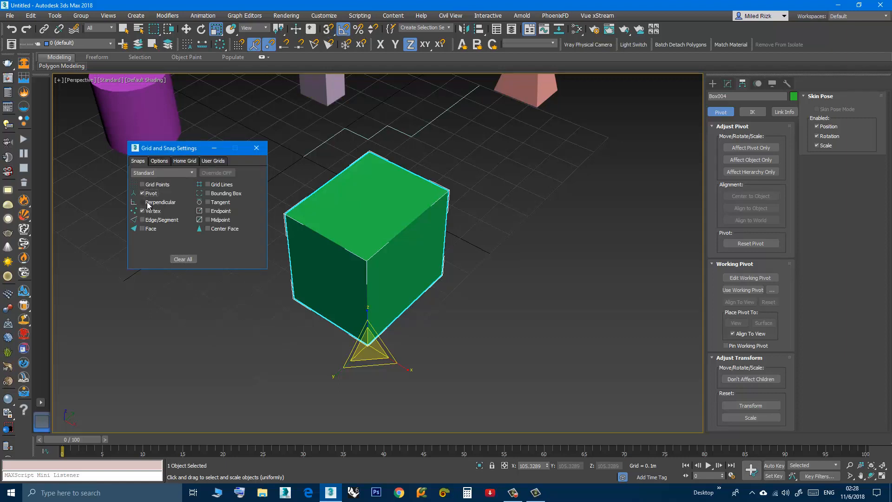
pyautogui.click(256, 148)
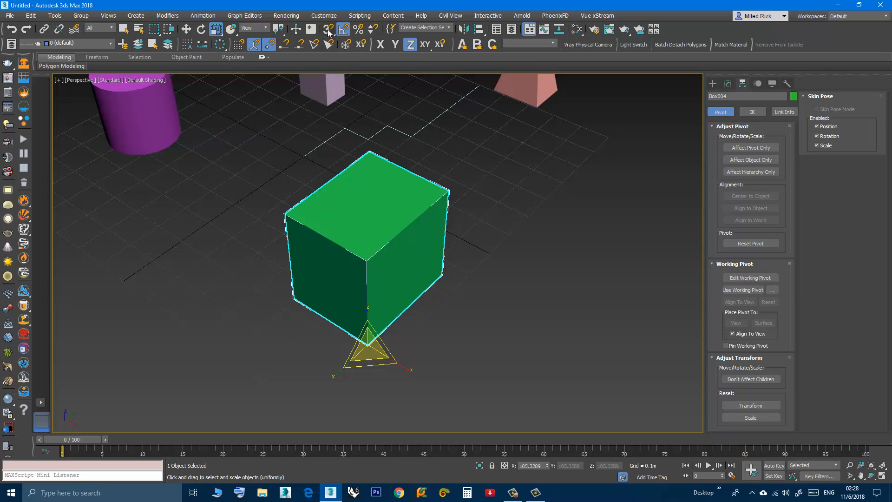
pyautogui.click(328, 30)
# Step: Select the pyramid and move it by its front base corner toward the green box's front bottom corner
pyautogui.keyDown('alt'); pyautogui.moveTo(325, 294); pyautogui.dragTo(318, 303, button='middle'); pyautogui.keyUp('alt')
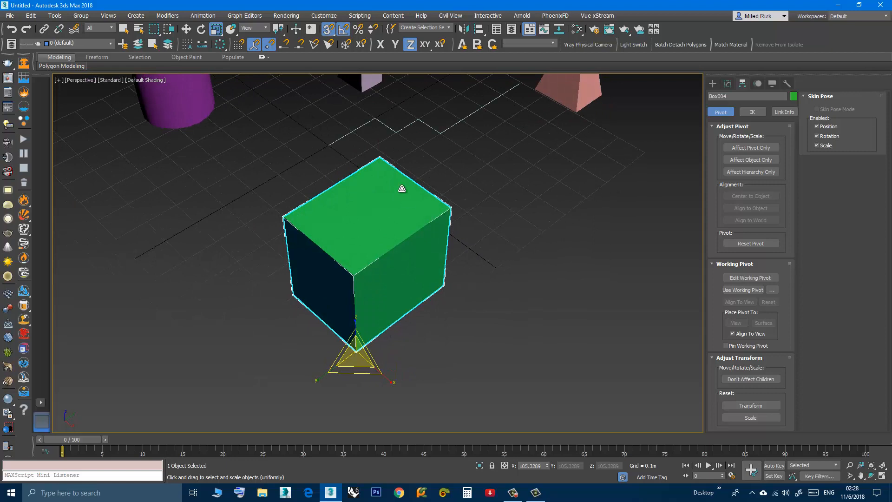
pyautogui.scroll(-3, 434, 239)
pyautogui.click(538, 132)
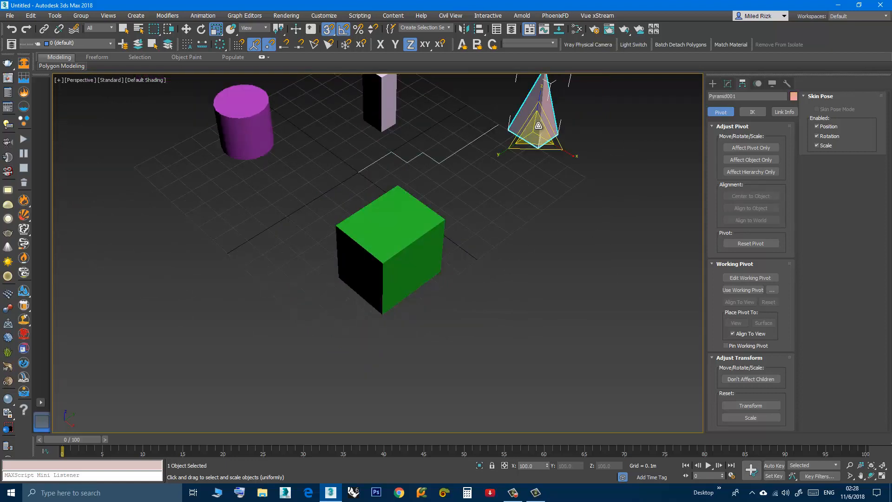
pyautogui.click(186, 28)
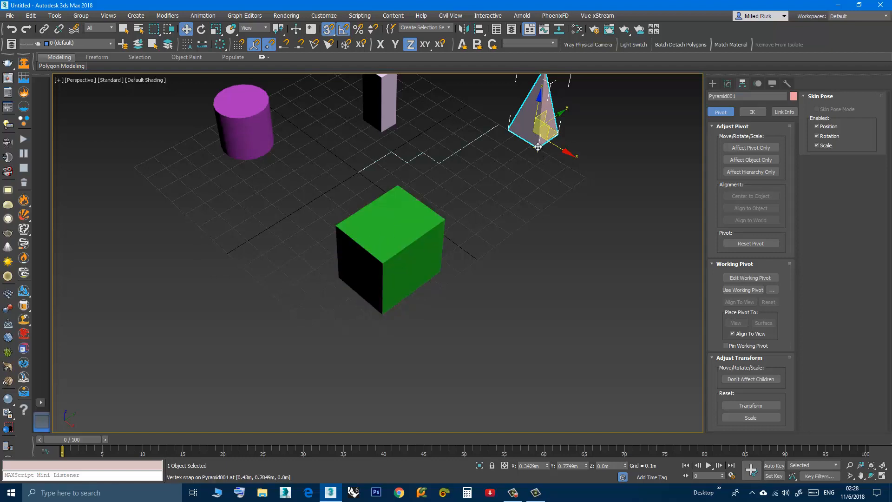
pyautogui.moveTo(538, 151); pyautogui.dragTo(417, 382)
pyautogui.scroll(3, 390, 304)
pyautogui.scroll(-5, 333, 255)
pyautogui.scroll(5, 306, 232)
pyautogui.scroll(-3, 324, 292)
pyautogui.scroll(-5, 325, 293)
pyautogui.scroll(8, 431, 414)
pyautogui.scroll(2, 432, 415)
pyautogui.scroll(-6, 431, 415)
pyautogui.scroll(-4, 411, 408)
pyautogui.scroll(4, 412, 412)
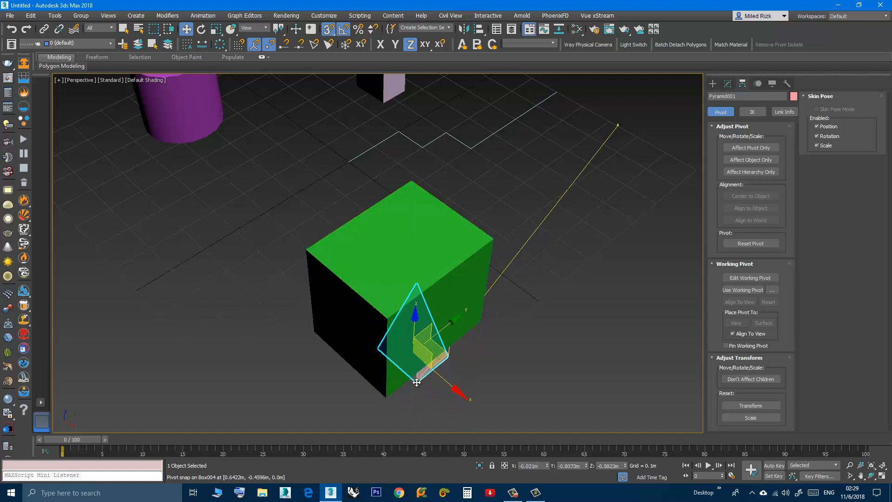
# Step: Snap the pyramid's front base corner onto the green box's pivot at its bottom corner
pyautogui.moveTo(417, 382); pyautogui.dragTo(417, 382)
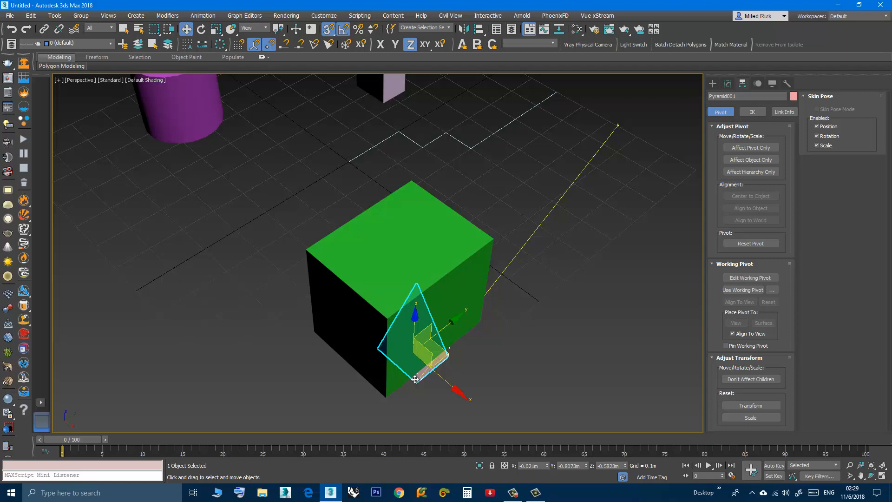
pyautogui.moveTo(416, 382); pyautogui.dragTo(403, 370)
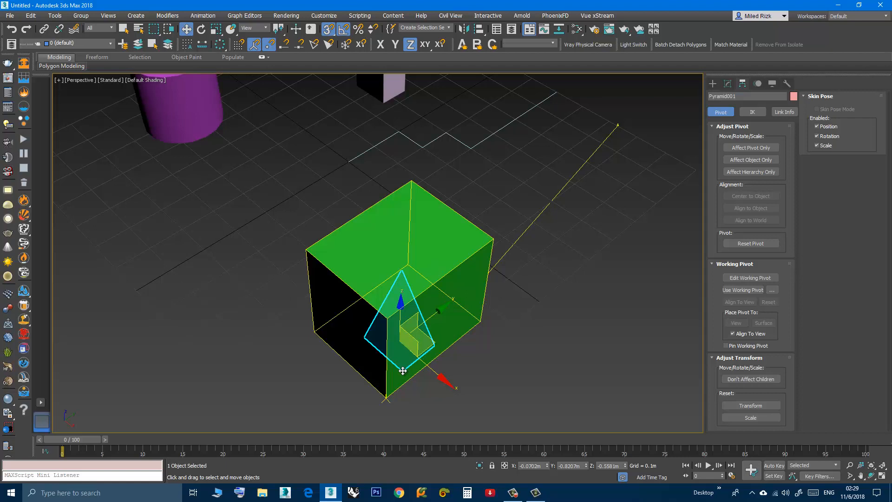
pyautogui.moveTo(403, 370); pyautogui.dragTo(399, 378)
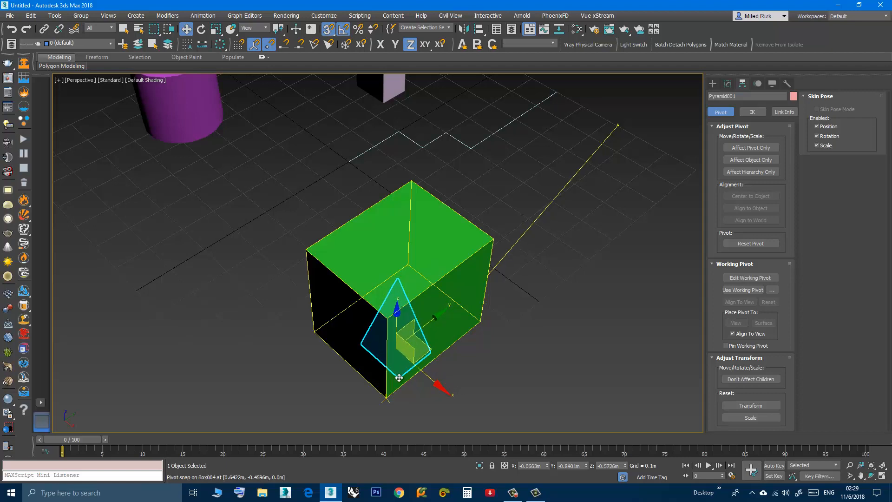
pyautogui.moveTo(399, 378); pyautogui.dragTo(385, 398)
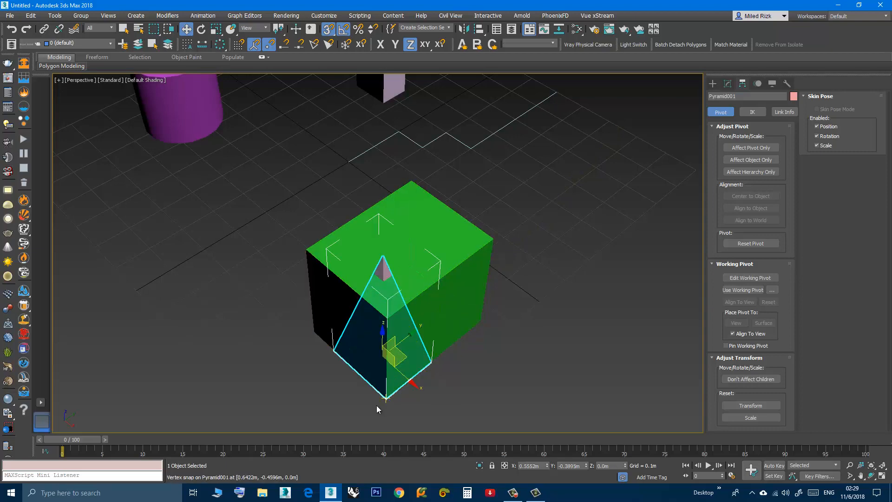
# Step: Undo the pyramid's snapped move onto the green box and turn 3D snapping off
pyautogui.keyDown('alt'); pyautogui.moveTo(377, 409); pyautogui.dragTo(353, 392, button='middle'); pyautogui.keyUp('alt')
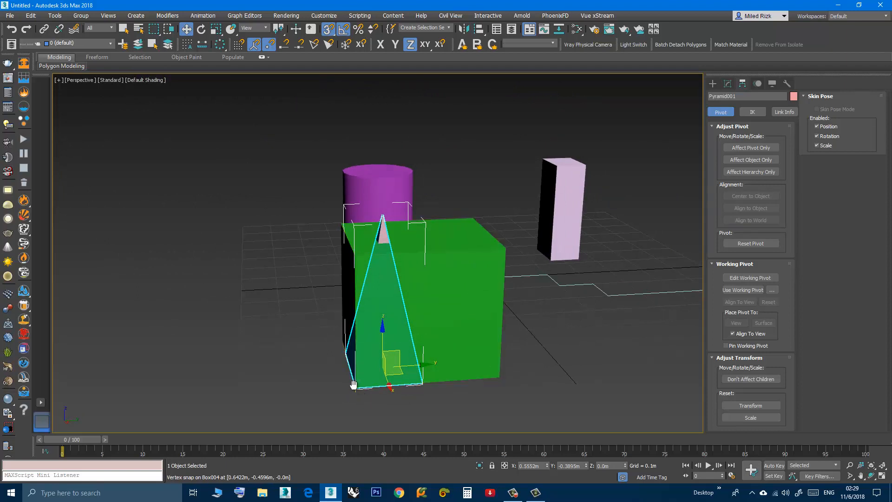
pyautogui.moveTo(354, 385); pyautogui.dragTo(376, 395, button='middle')
pyautogui.scroll(-3, 378, 390)
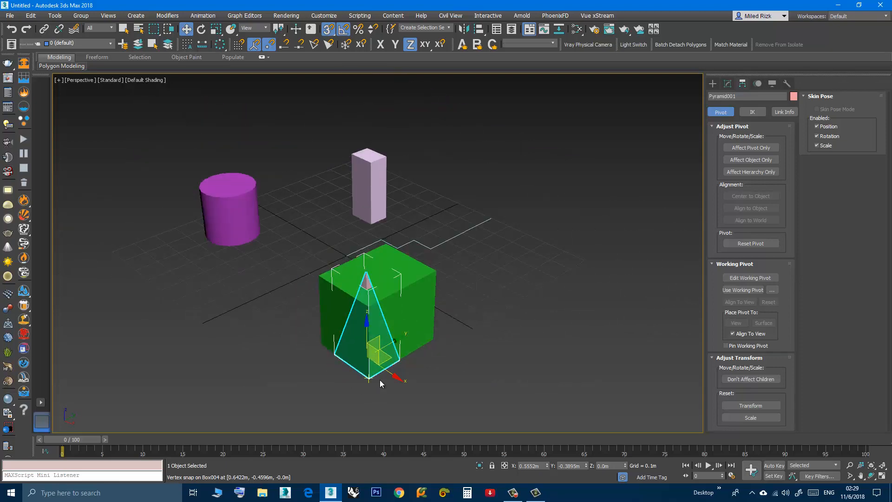
pyautogui.hotkey('ctrl', 'z')
pyautogui.press('s')
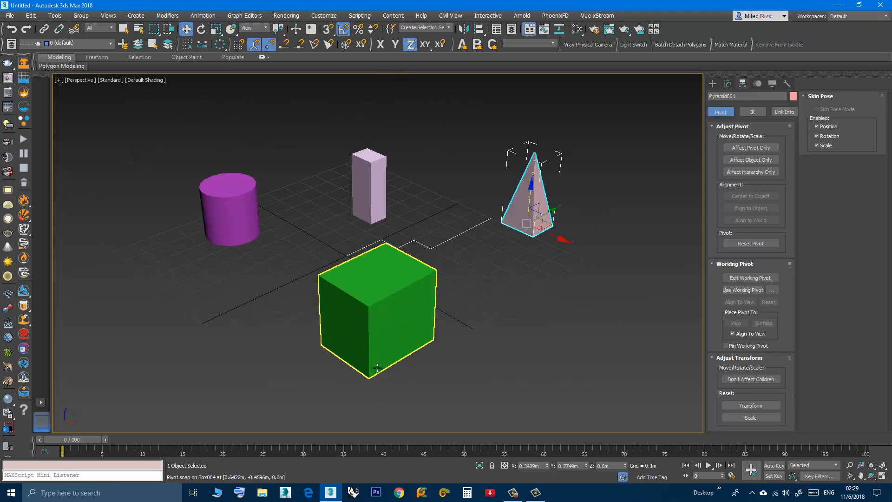
# Step: Select the green box and reset its pivot with Affect Pivot Only turned on
pyautogui.click(385, 347)
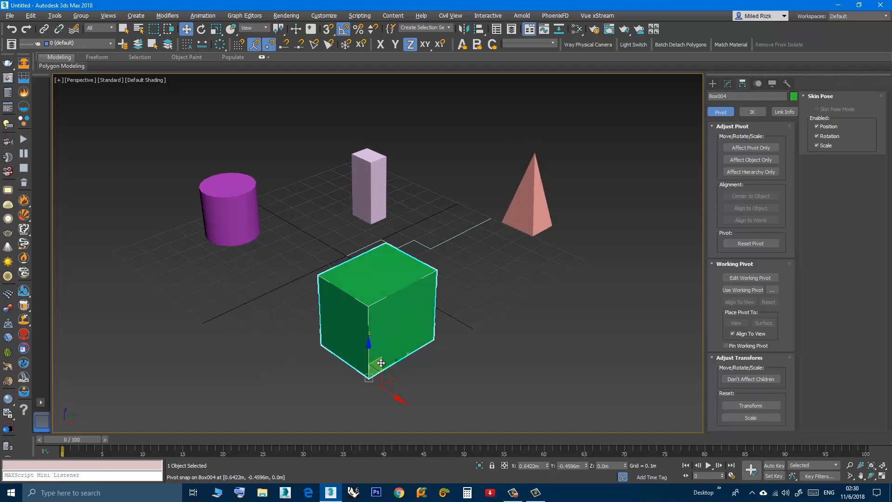
pyautogui.moveTo(372, 364)
pyautogui.keyDown('alt'); pyautogui.mouseDown(button='middle')
pyautogui.moveTo(354, 364)
pyautogui.moveTo(369, 365)
pyautogui.mouseUp(button='middle'); pyautogui.keyUp('alt')
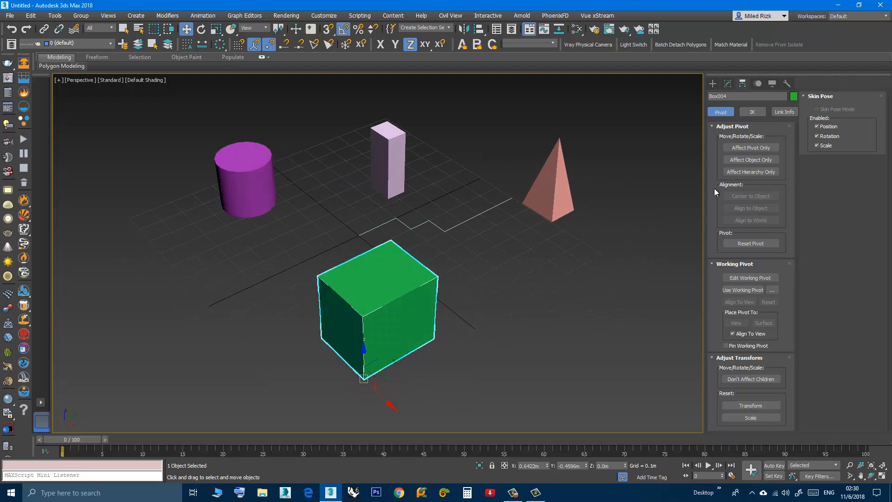
pyautogui.click(737, 149)
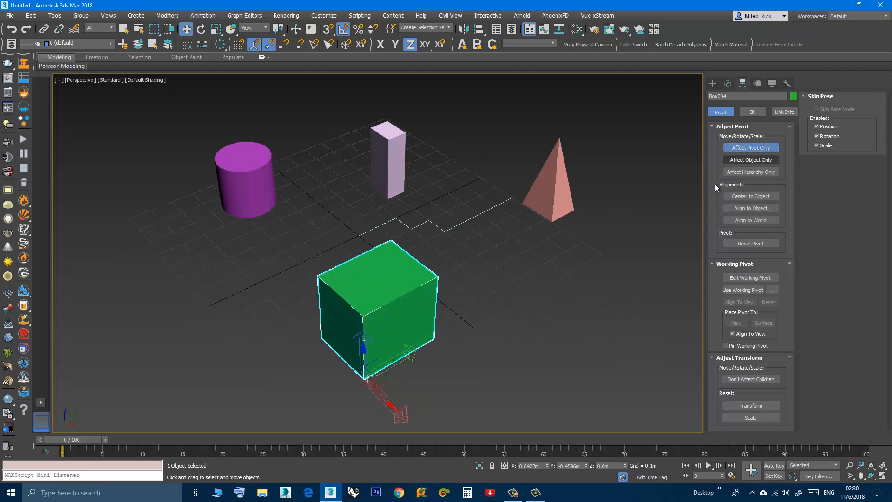
pyautogui.click(751, 244)
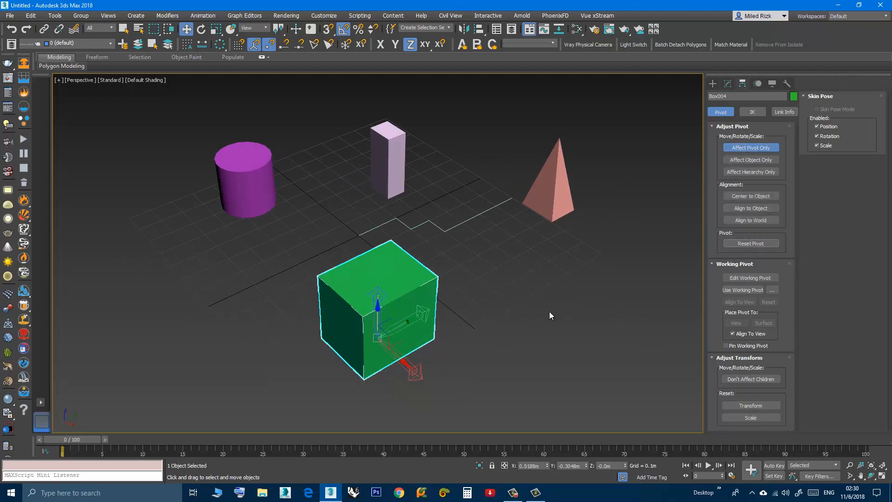
pyautogui.keyDown('alt'); pyautogui.moveTo(549, 311); pyautogui.dragTo(470, 257, button='middle'); pyautogui.keyUp('alt')
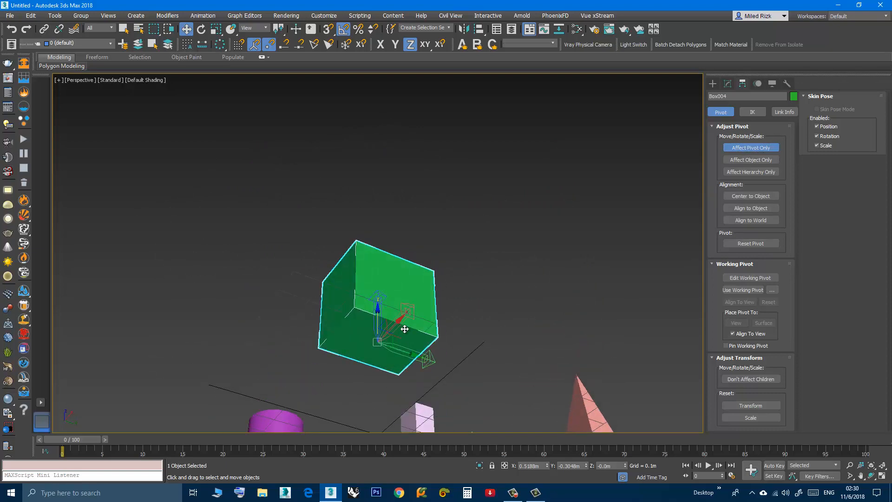
pyautogui.keyDown('alt'); pyautogui.moveTo(396, 316); pyautogui.dragTo(638, 301, button='middle'); pyautogui.keyUp('alt')
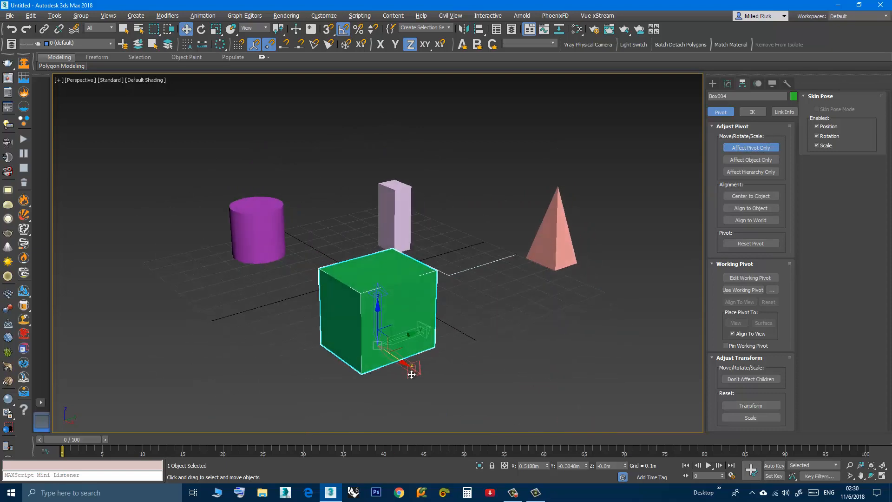
pyautogui.keyDown('alt'); pyautogui.moveTo(470, 355); pyautogui.dragTo(338, 328, button='middle'); pyautogui.keyUp('alt')
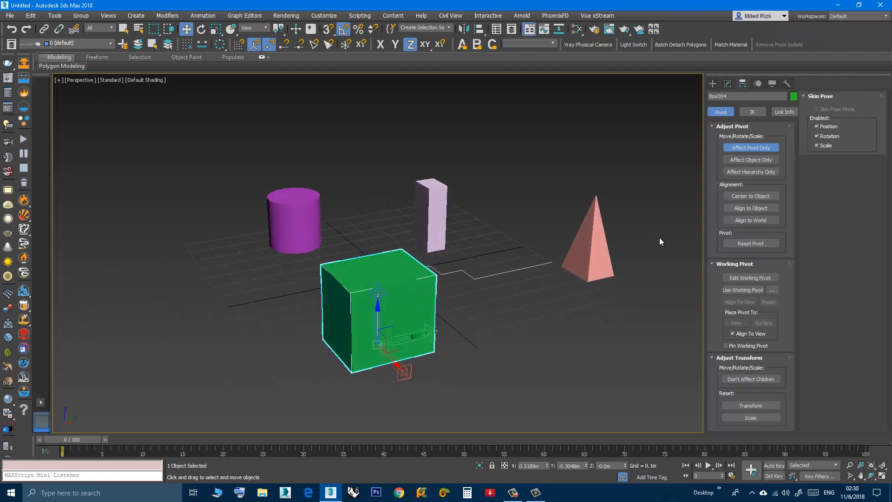
# Step: Center the green box's pivot to the object
pyautogui.click(739, 196)
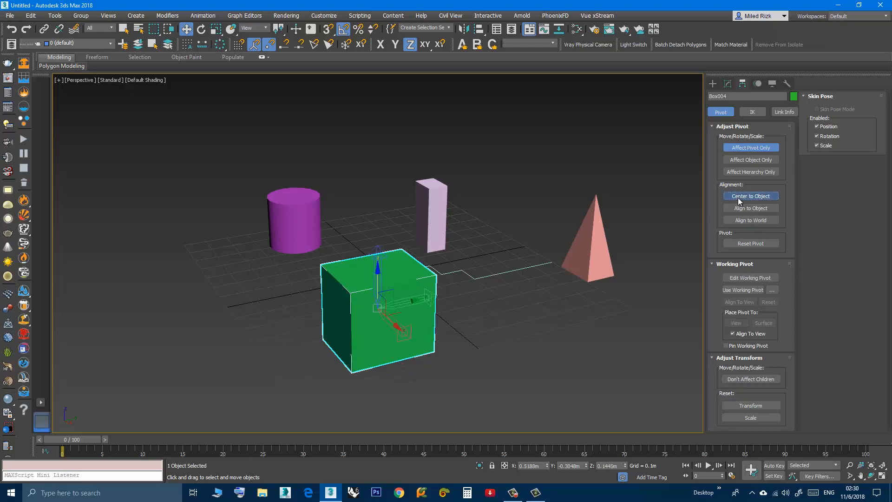
pyautogui.moveTo(491, 283)
pyautogui.keyDown('alt'); pyautogui.mouseDown(button='middle')
pyautogui.moveTo(479, 258)
pyautogui.moveTo(520, 252)
pyautogui.moveTo(601, 266)
pyautogui.moveTo(504, 296)
pyautogui.mouseUp(button='middle'); pyautogui.keyUp('alt')
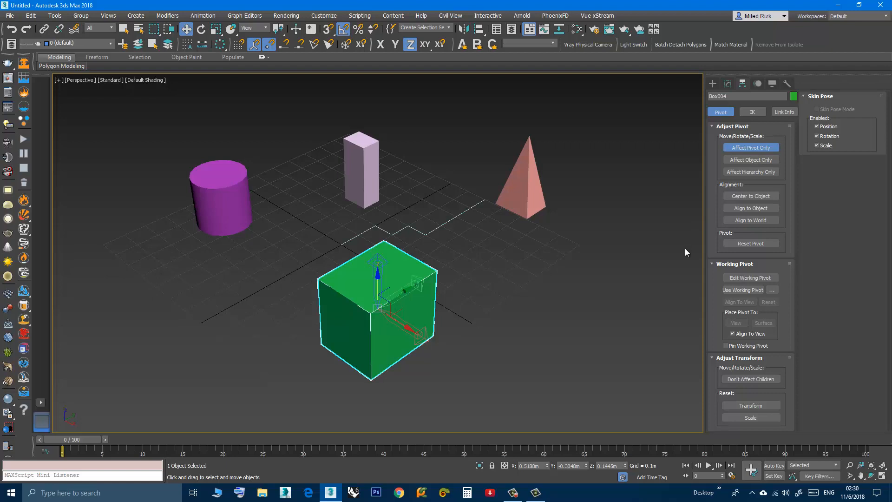
# Step: Reset the green box's pivot again and turn off Affect Pivot Only
pyautogui.click(751, 244)
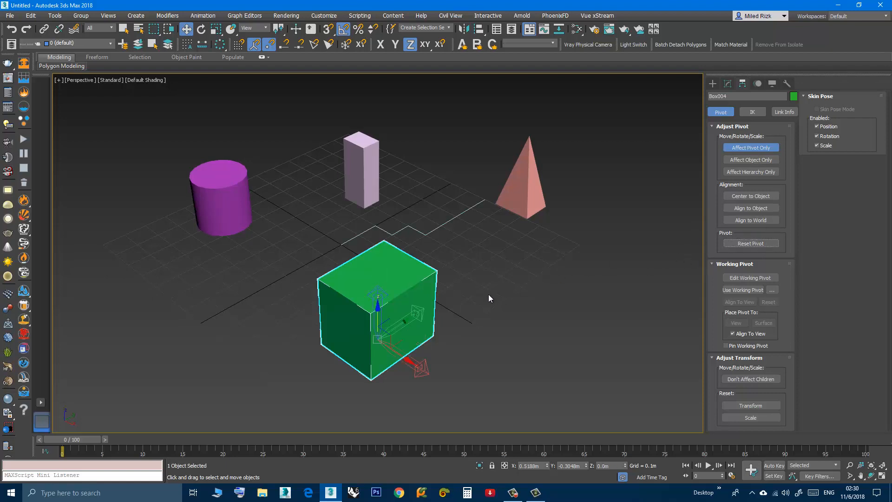
pyautogui.click(760, 149)
# Step: Examine the pyramid and its sloped faces up close and from different angles
pyautogui.moveTo(424, 333); pyautogui.dragTo(343, 348, button='middle')
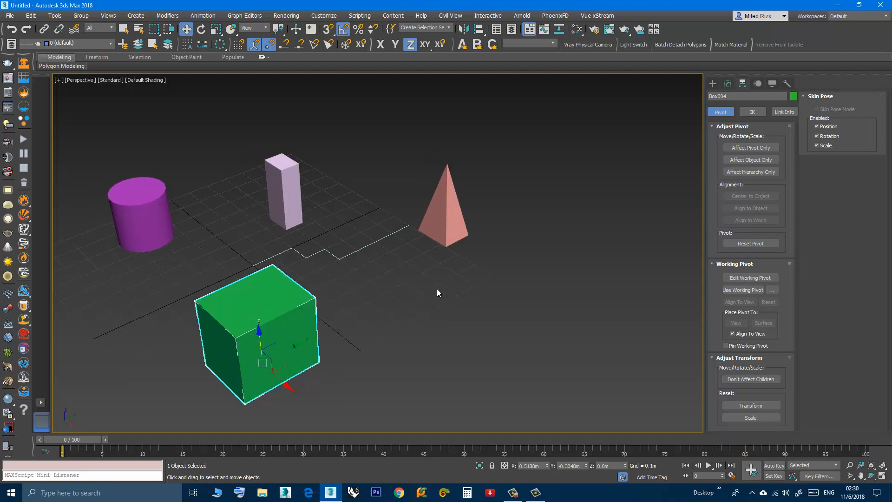
pyautogui.moveTo(436, 288); pyautogui.dragTo(378, 332, button='middle')
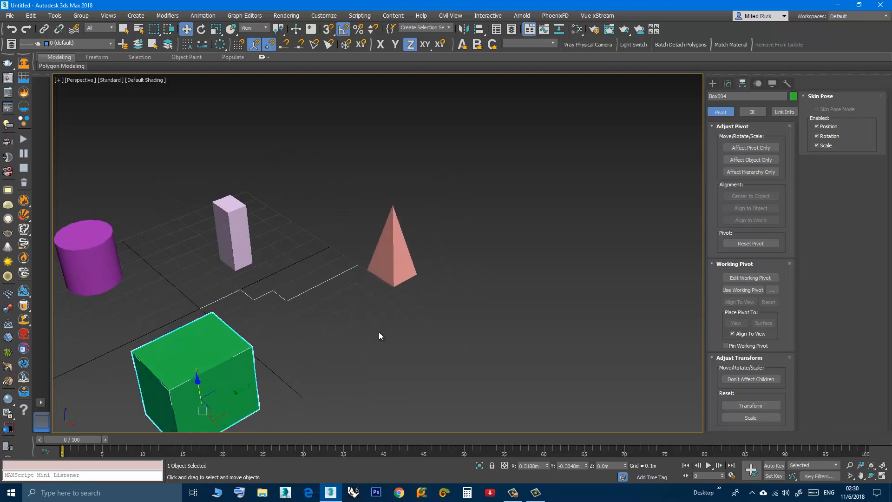
pyautogui.scroll(5, 396, 256)
pyautogui.moveTo(388, 288)
pyautogui.mouseDown(button='middle')
pyautogui.moveTo(452, 308)
pyautogui.moveTo(384, 283)
pyautogui.mouseUp(button='middle')
pyautogui.moveTo(460, 311); pyautogui.dragTo(520, 329, button='middle')
pyautogui.scroll(-5, 463, 295)
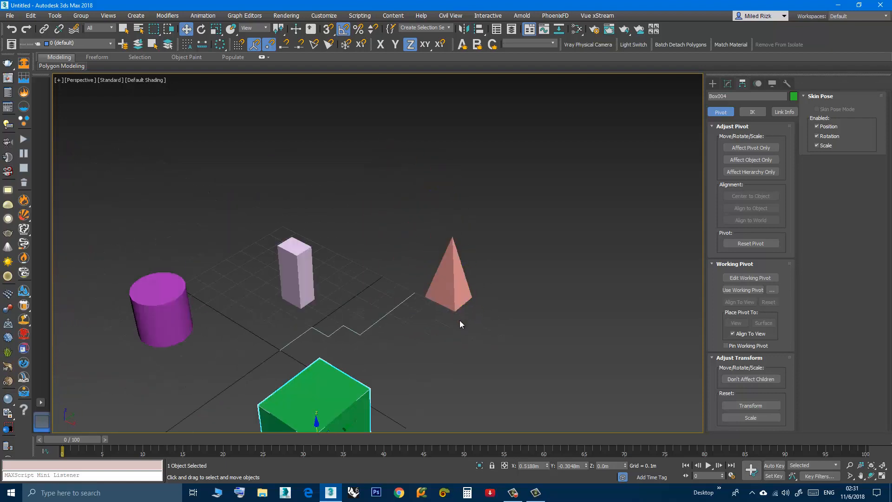
pyautogui.moveTo(452, 321); pyautogui.dragTo(385, 313, button='middle')
pyautogui.scroll(5, 384, 309)
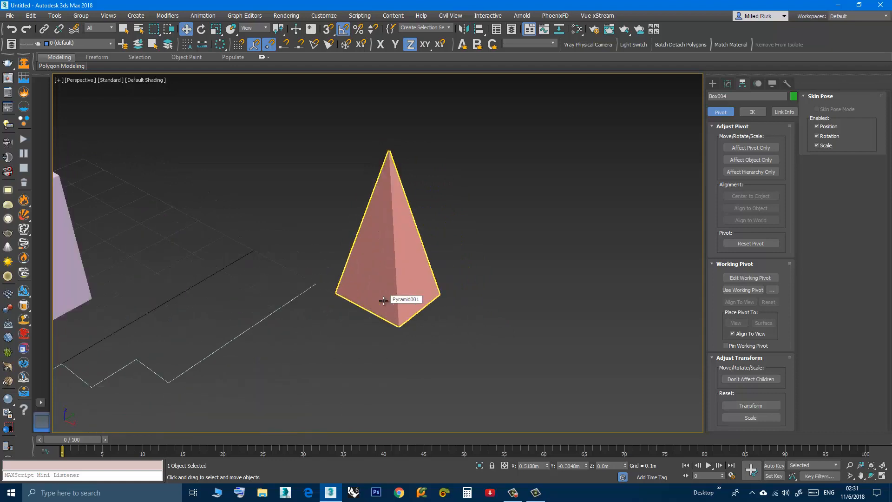
pyautogui.scroll(-2, 385, 299)
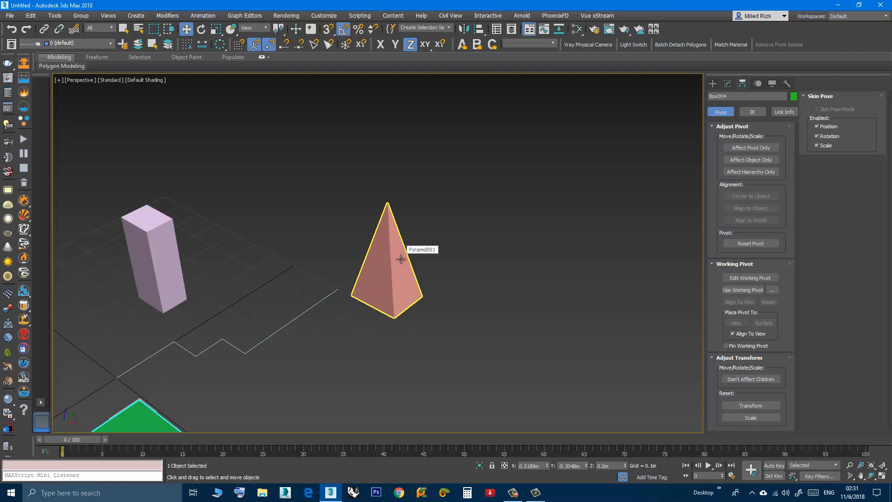
pyautogui.scroll(-5, 400, 251)
pyautogui.keyDown('alt'); pyautogui.moveTo(399, 303); pyautogui.dragTo(317, 308, button='middle'); pyautogui.keyUp('alt')
pyautogui.keyDown('alt'); pyautogui.moveTo(309, 307); pyautogui.dragTo(460, 271, button='middle'); pyautogui.keyUp('alt')
# Step: Draw a tall trial box with a base about 0.38 by 1.46 m on the ground beyond the purple cylinder, and delete it
pyautogui.click(712, 84)
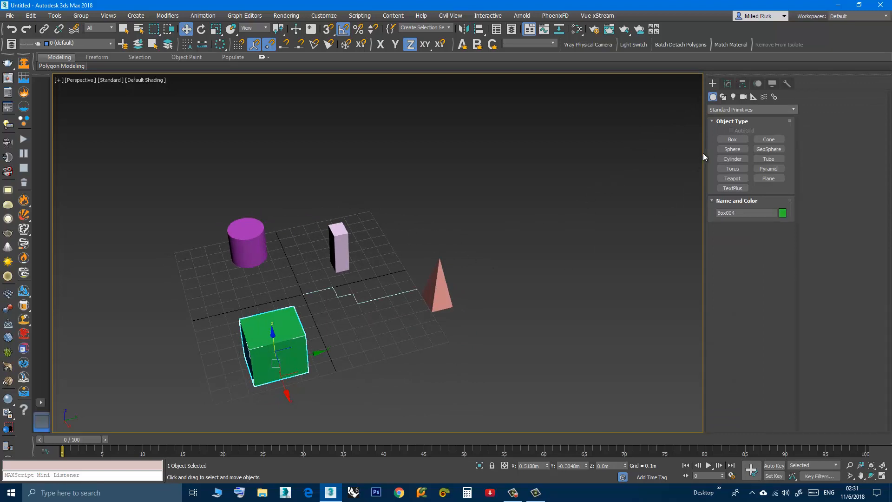
pyautogui.click(732, 140)
pyautogui.scroll(-3, 422, 344)
pyautogui.keyDown('alt'); pyautogui.moveTo(420, 337); pyautogui.dragTo(412, 315, button='middle'); pyautogui.keyUp('alt')
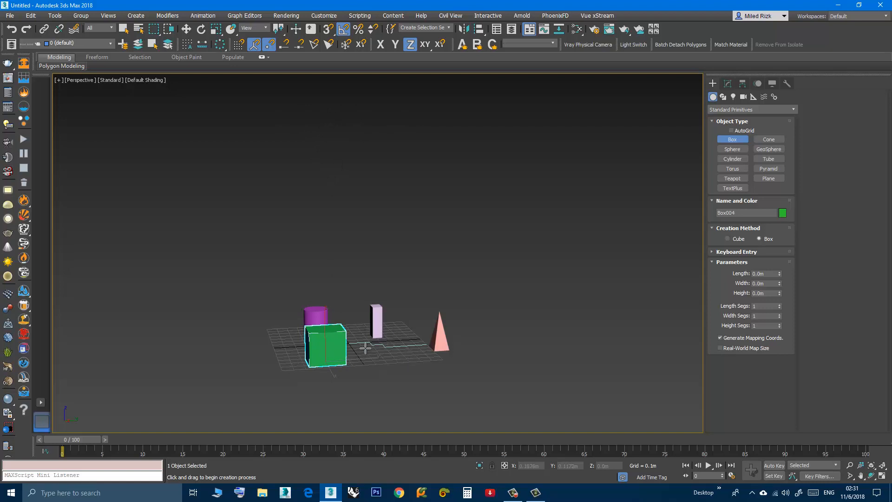
pyautogui.keyDown('alt'); pyautogui.moveTo(365, 348); pyautogui.dragTo(365, 351, button='middle'); pyautogui.keyUp('alt')
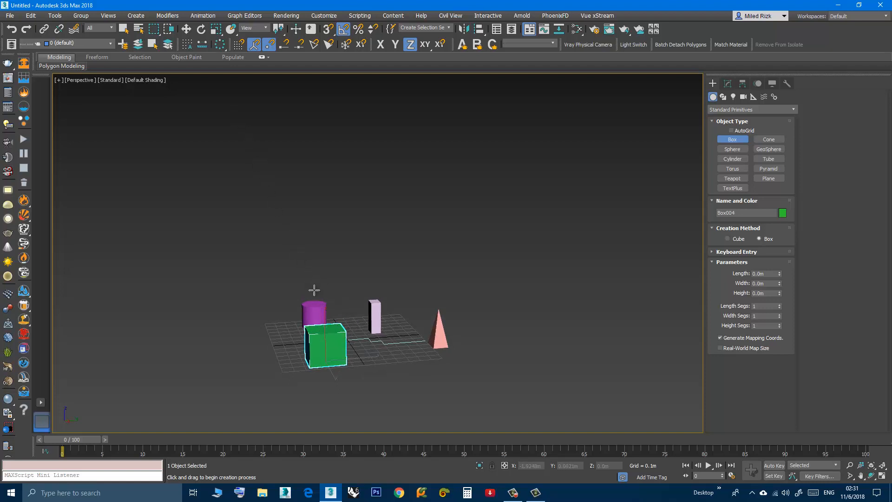
pyautogui.moveTo(242, 282); pyautogui.dragTo(215, 319)
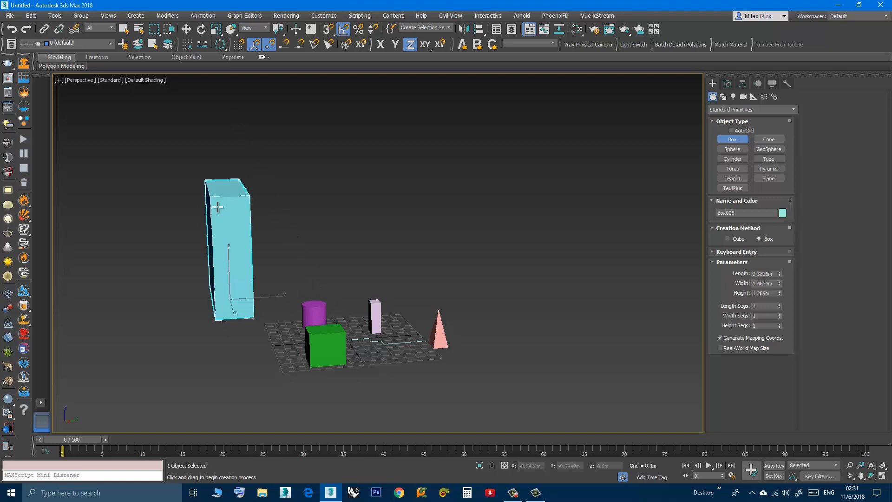
pyautogui.click(220, 213)
pyautogui.press('w')
pyautogui.keyDown('alt'); pyautogui.moveTo(237, 295); pyautogui.dragTo(262, 320, button='middle'); pyautogui.keyUp('alt')
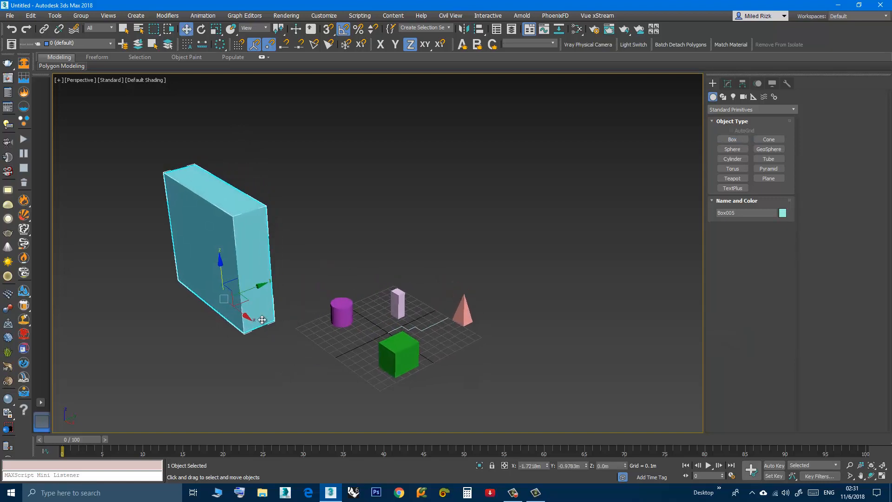
pyautogui.press('Delete')
# Step: Select the pyramid and enable AutoGrid for a new cylinder on its sloped faces
pyautogui.moveTo(463, 309); pyautogui.dragTo(496, 315, button='middle')
pyautogui.scroll(8, 390, 320)
pyautogui.click(428, 319)
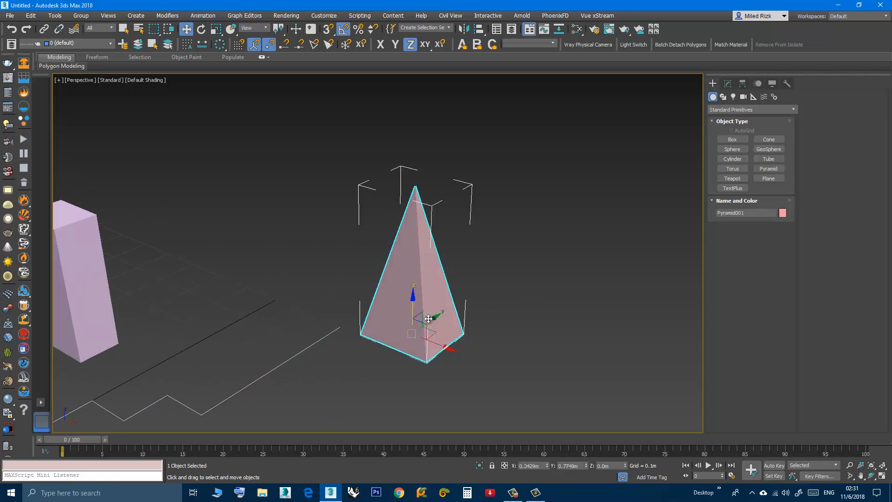
pyautogui.scroll(3, 427, 318)
pyautogui.scroll(-2, 425, 318)
pyautogui.keyDown('alt'); pyautogui.moveTo(423, 318); pyautogui.dragTo(394, 298, button='middle'); pyautogui.keyUp('alt')
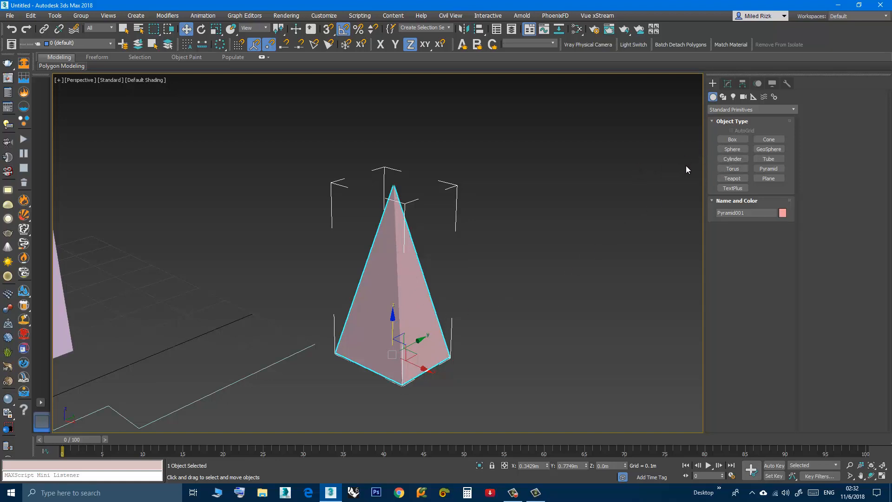
pyautogui.click(732, 159)
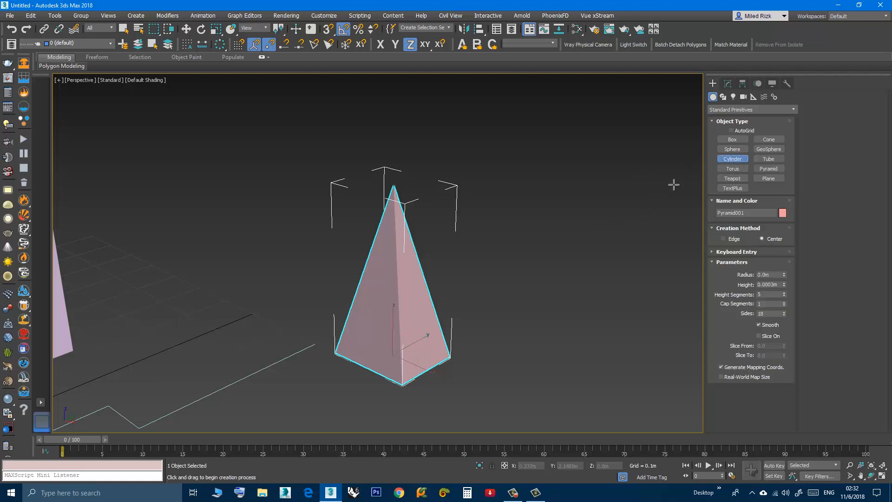
pyautogui.click(732, 131)
pyautogui.scroll(3, 421, 320)
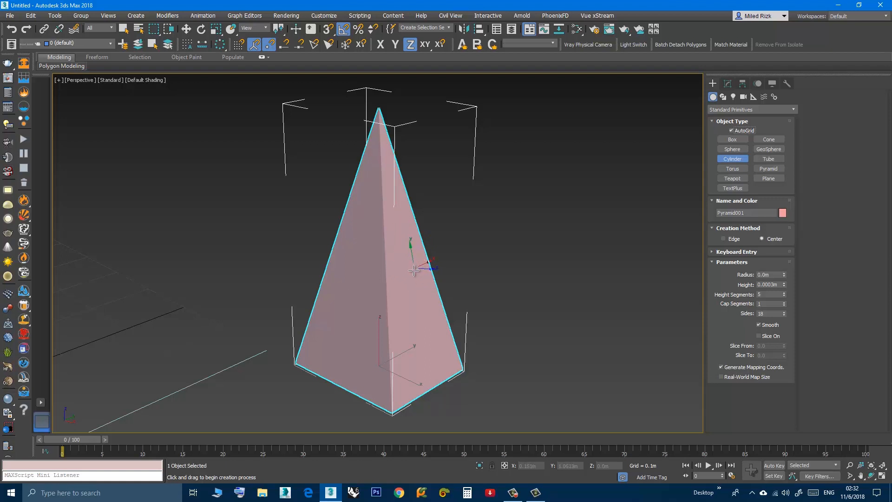
# Step: Create a cylinder of radius about 0.063 m and height about 0.196 m projecting perpendicularly from one sloped face of the pyramid
pyautogui.moveTo(414, 268); pyautogui.dragTo(391, 308)
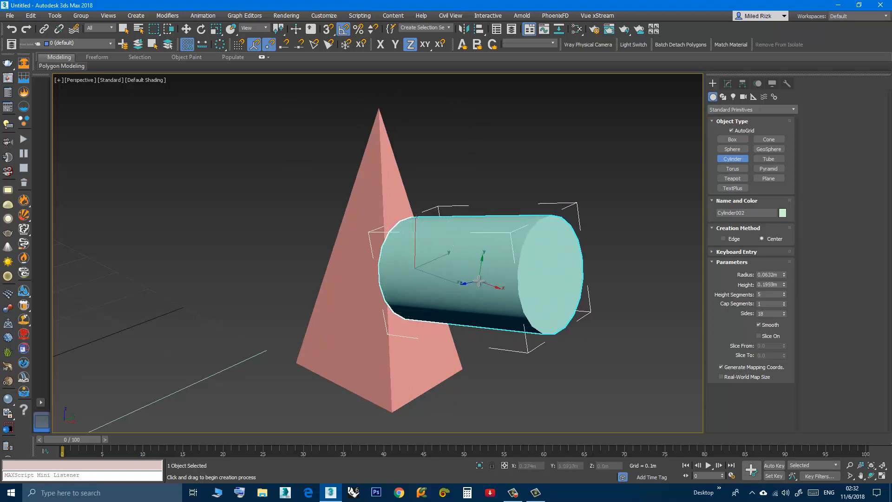
pyautogui.press('w')
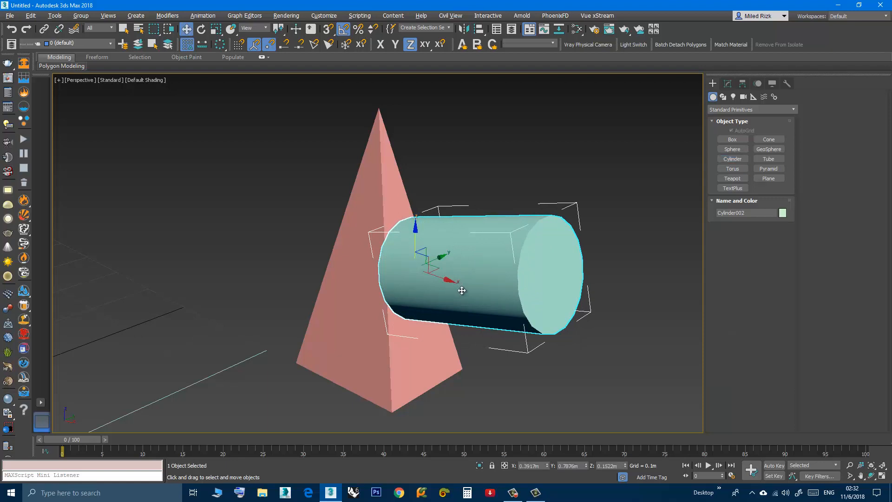
pyautogui.moveTo(458, 290)
pyautogui.keyDown('alt'); pyautogui.mouseDown(button='middle')
pyautogui.moveTo(518, 271)
pyautogui.moveTo(447, 291)
pyautogui.mouseUp(button='middle'); pyautogui.keyUp('alt')
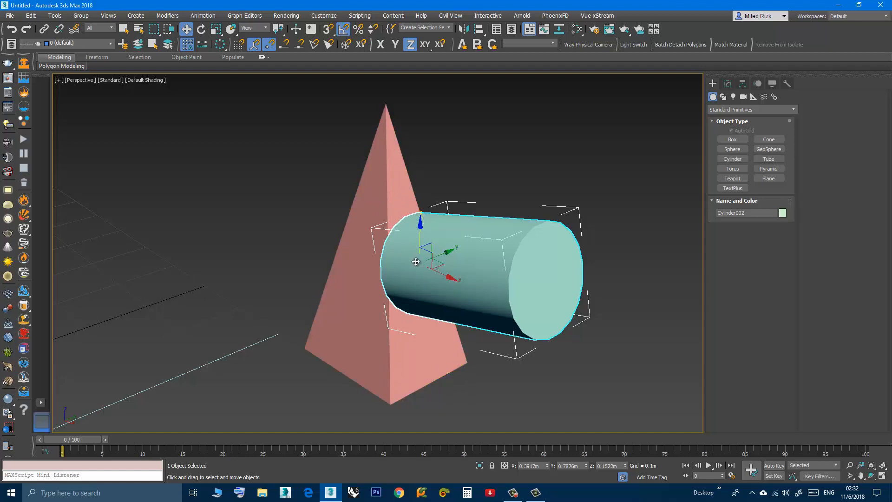
pyautogui.moveTo(440, 349)
pyautogui.keyDown('alt'); pyautogui.mouseDown(button='middle')
pyautogui.moveTo(493, 319)
pyautogui.moveTo(440, 344)
pyautogui.mouseUp(button='middle'); pyautogui.keyUp('alt')
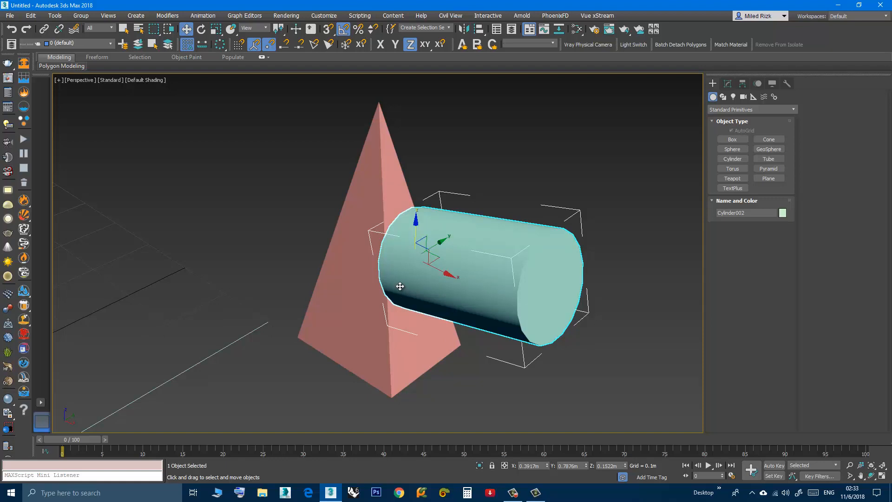
pyautogui.moveTo(420, 292); pyautogui.dragTo(455, 280, button='middle')
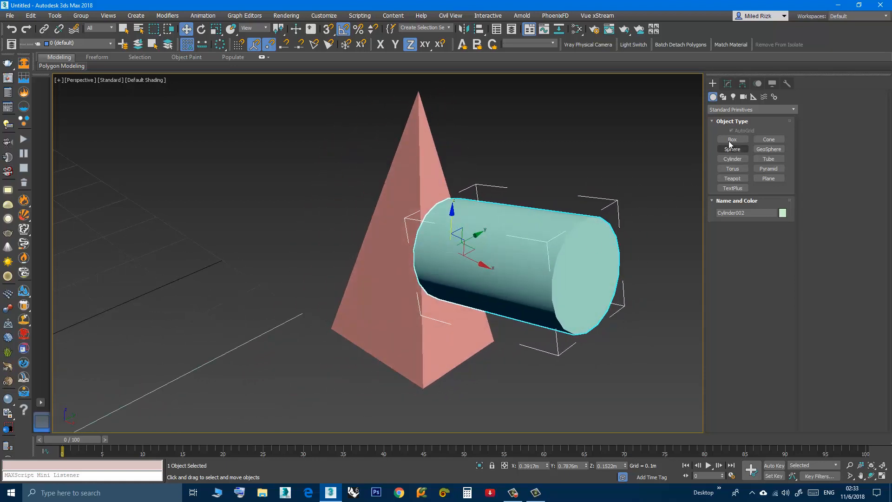
# Step: Create an AutoGrid box with a base about 0.045 by 0.06 m, extending outward from the pyramid's adjacent sloped face
pyautogui.click(730, 140)
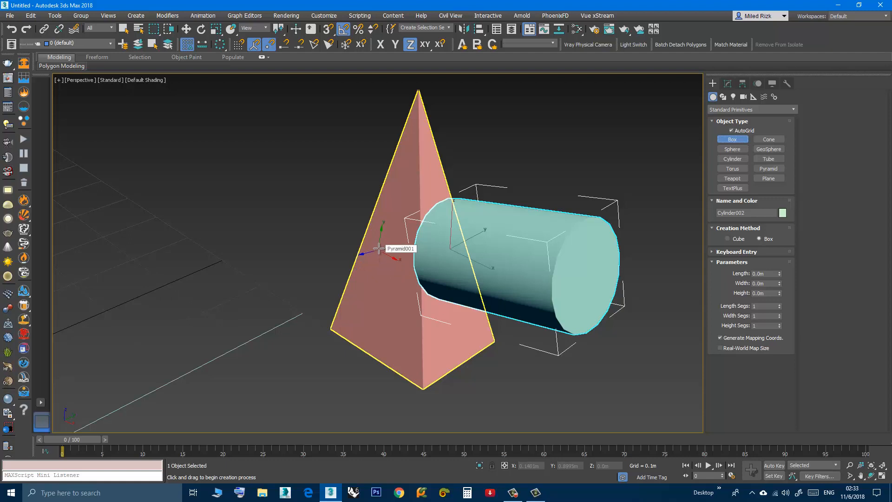
pyautogui.moveTo(378, 248); pyautogui.dragTo(407, 296)
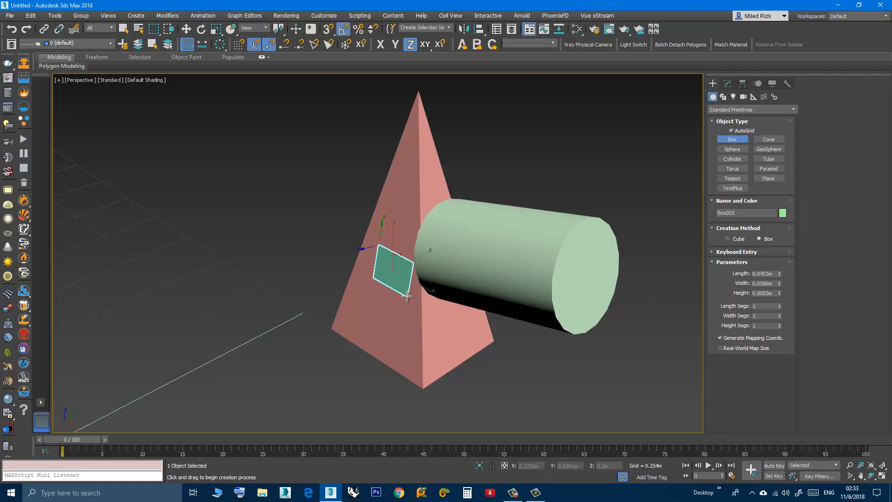
pyautogui.click(246, 284)
pyautogui.press('w')
pyautogui.keyDown('alt'); pyautogui.moveTo(315, 299); pyautogui.dragTo(467, 308, button='middle'); pyautogui.keyUp('alt')
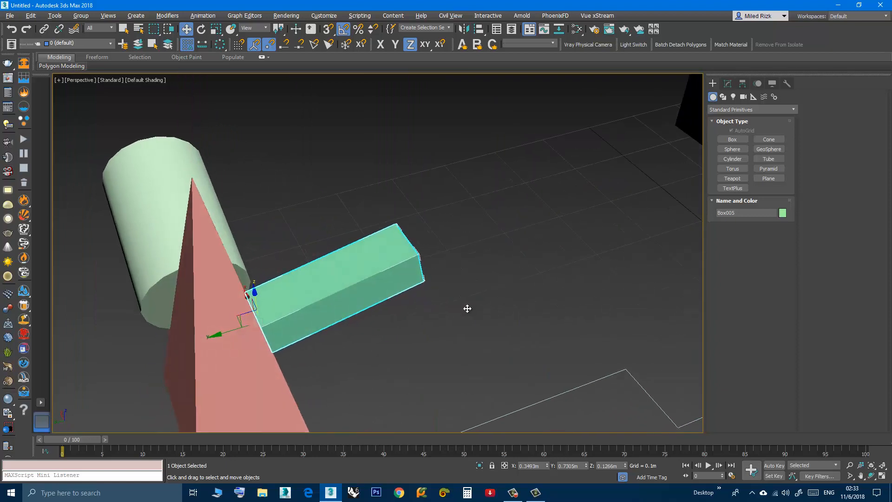
# Step: Create a narrow AutoGrid cylinder standing on the upper face of the long box attached to the pyramid
pyautogui.click(733, 159)
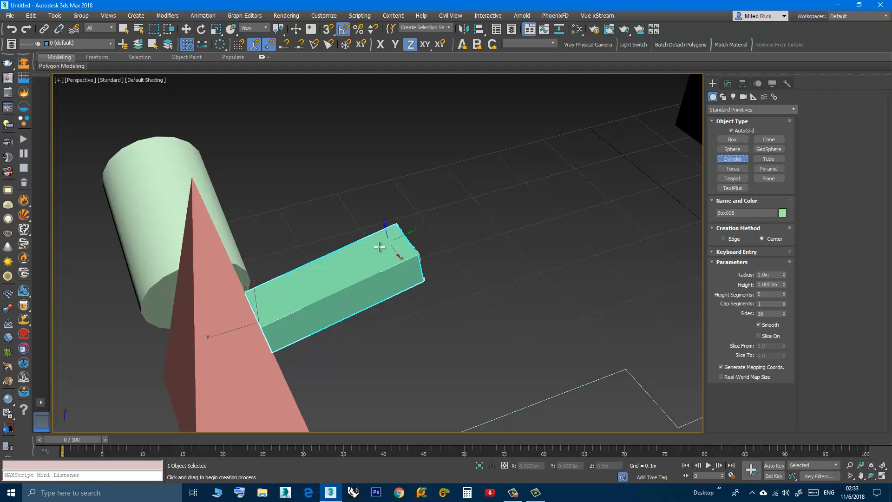
pyautogui.moveTo(355, 259); pyautogui.dragTo(346, 274)
pyautogui.click(334, 147)
pyautogui.press('w')
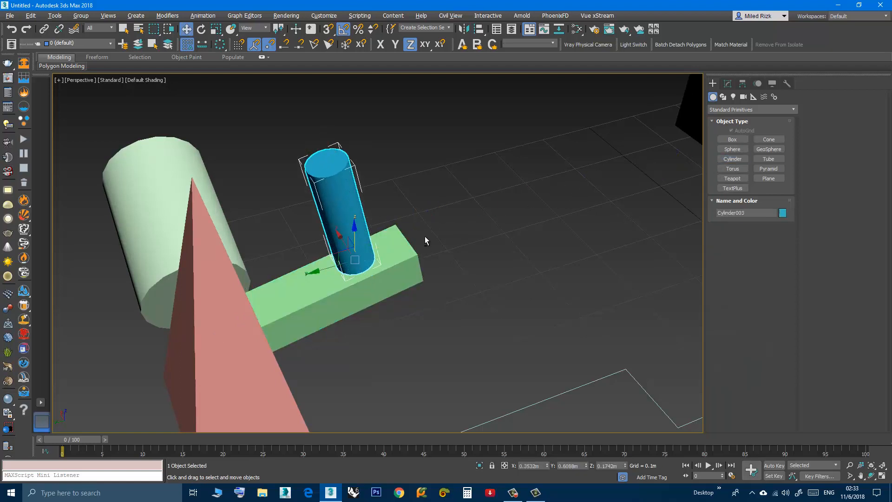
pyautogui.keyDown('alt'); pyautogui.moveTo(425, 236); pyautogui.dragTo(291, 211, button='middle'); pyautogui.keyUp('alt')
pyautogui.scroll(-5, 291, 211)
pyautogui.keyDown('alt'); pyautogui.moveTo(367, 235); pyautogui.dragTo(365, 324, button='middle'); pyautogui.keyUp('alt')
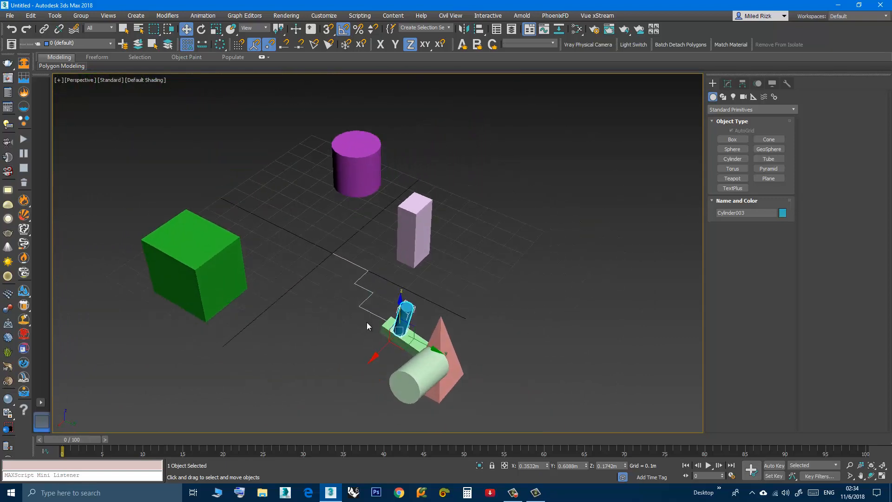